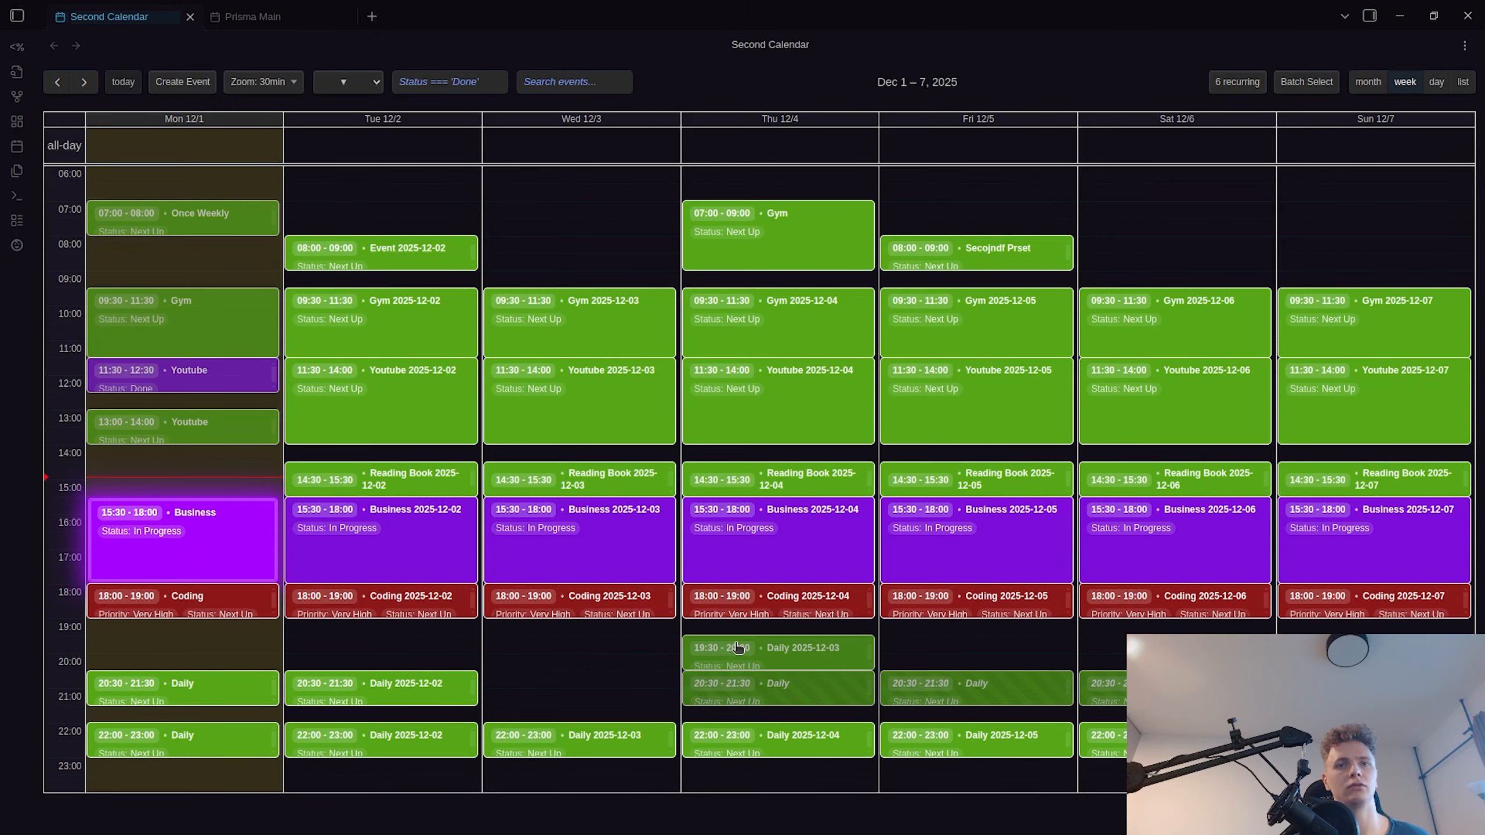
- Enlarge the Daily event shifted to Thursday 12/4 to view its details, and undo that move
right_click(833, 655)
click(847, 308)
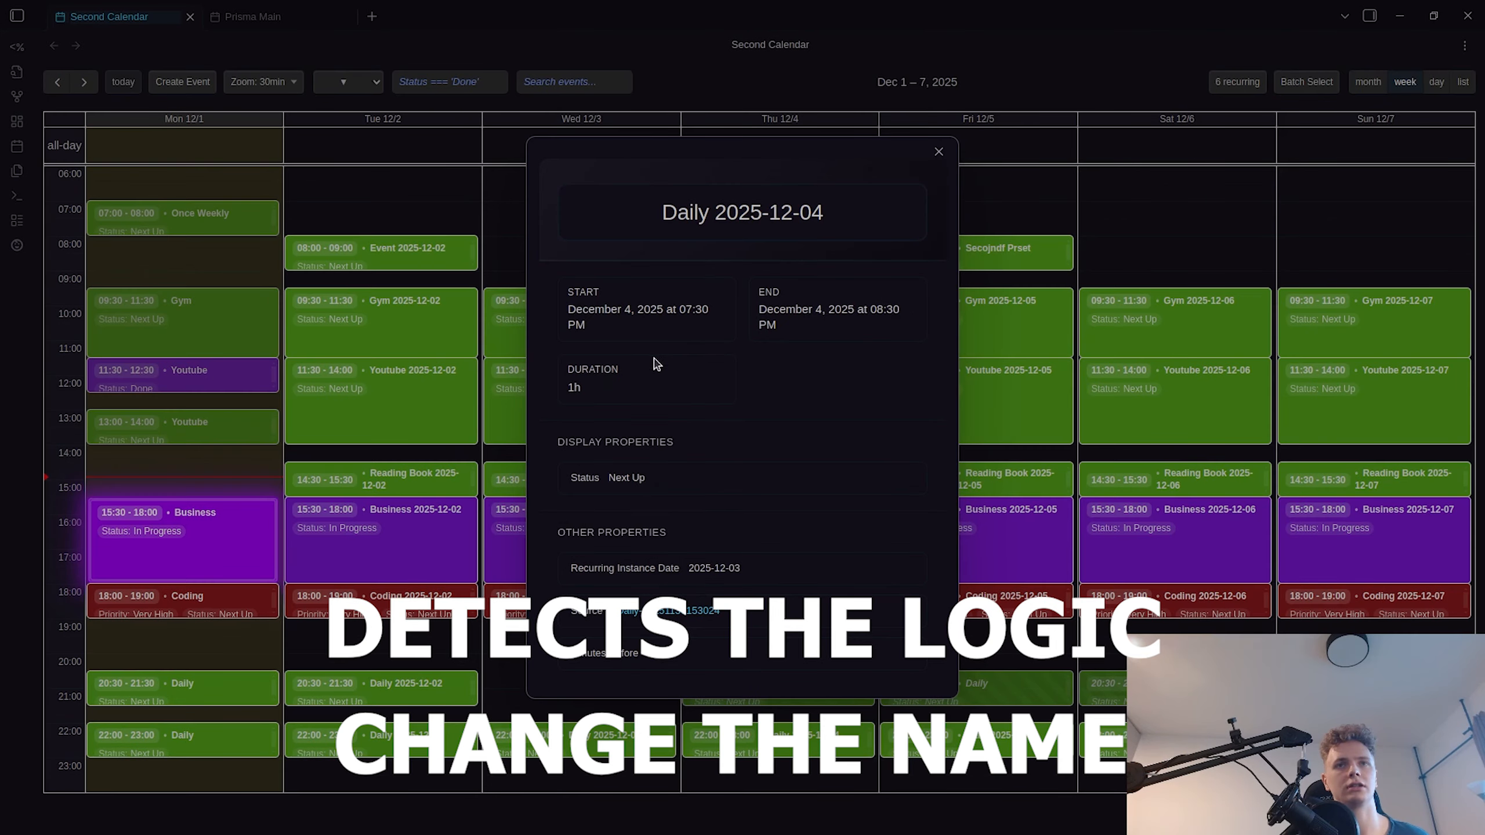
key(Escape)
key(ctrl+z)
- Enlarge the Daily 2025-12-03 event to view its dates and properties
right_click(618, 687)
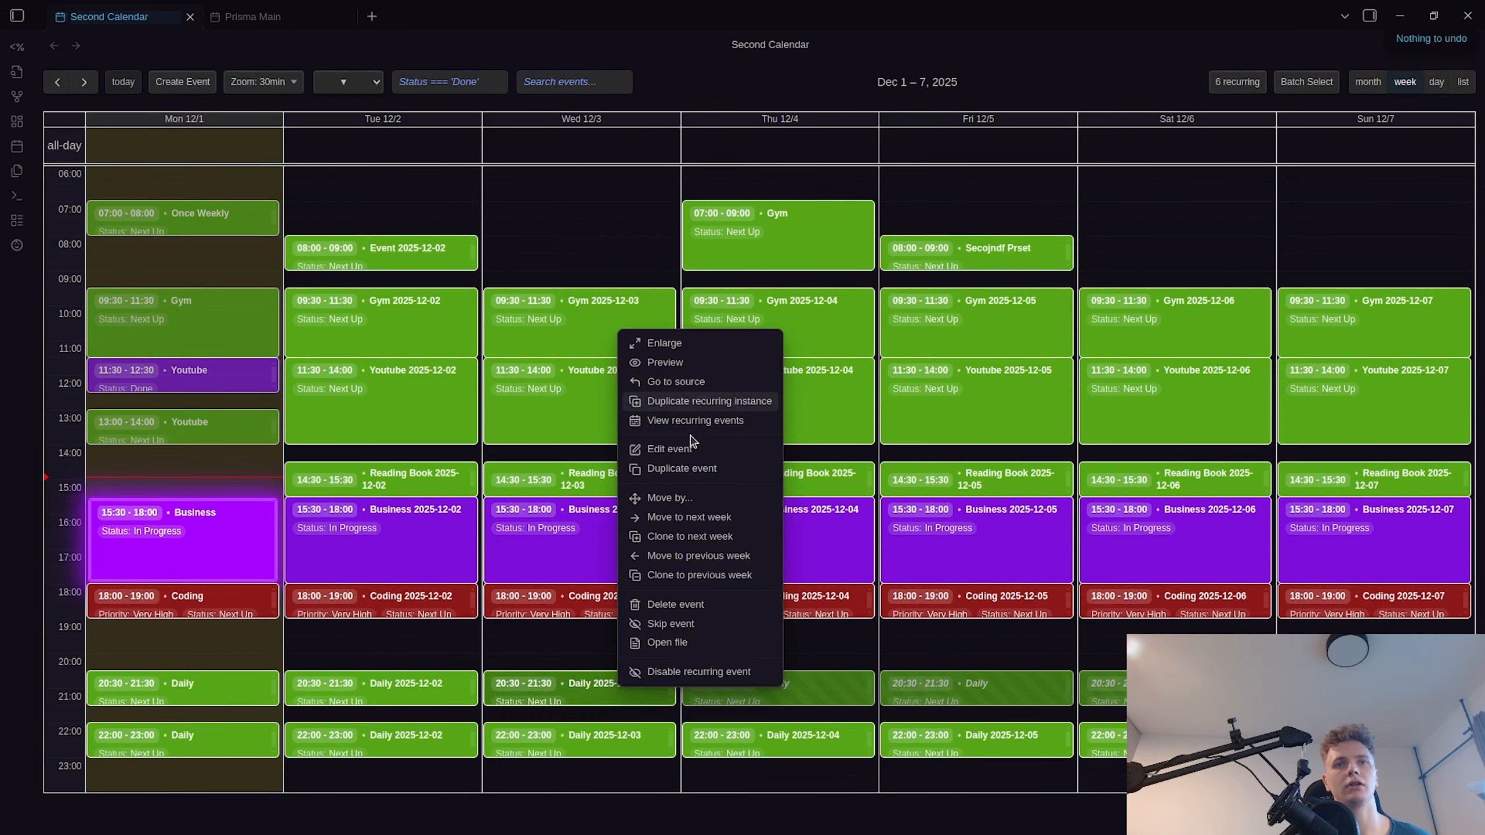
click(678, 448)
key(Escape)
right_click(573, 684)
click(655, 331)
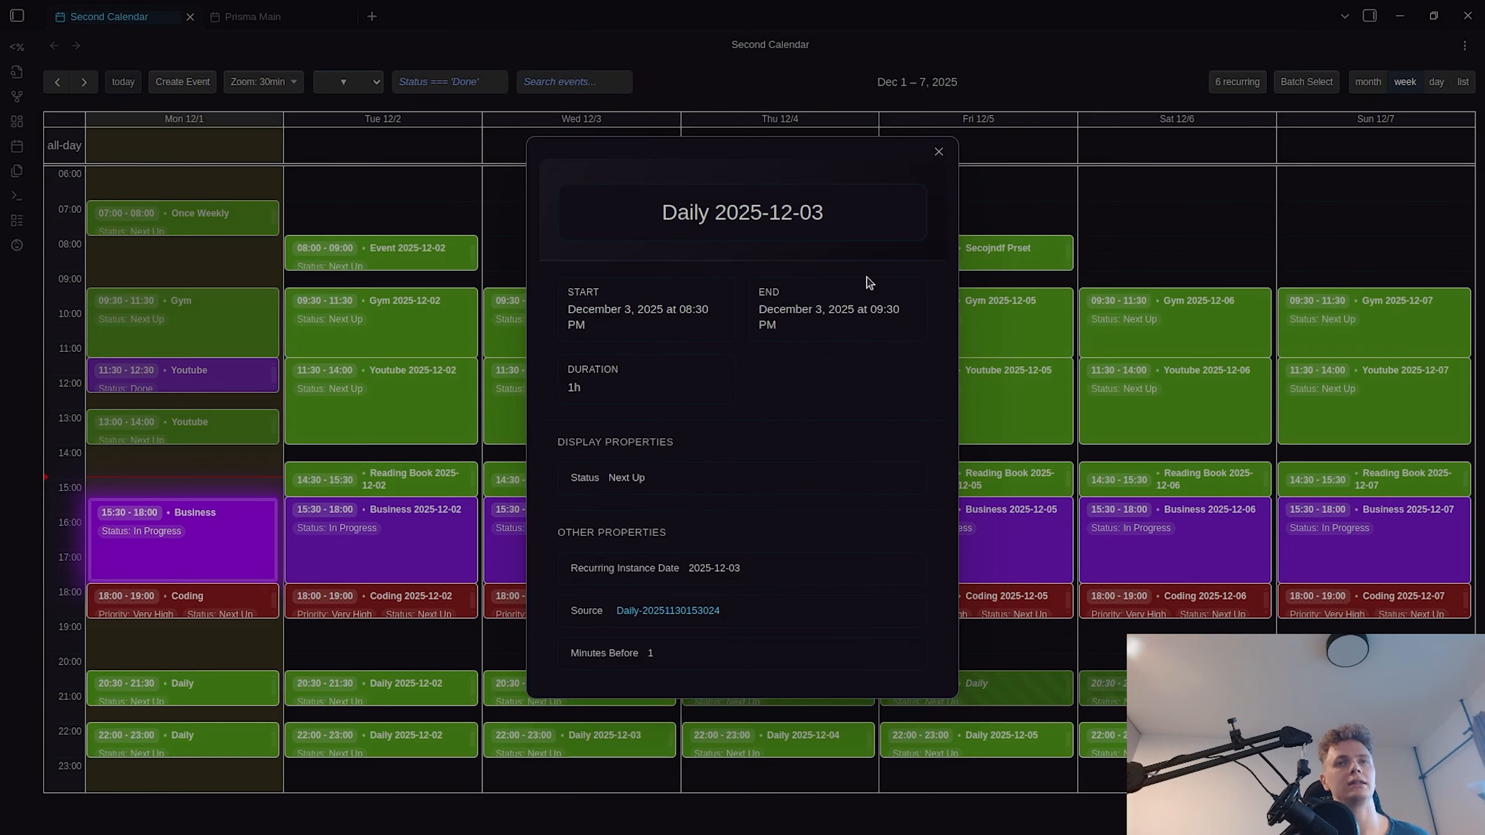
key(Escape)
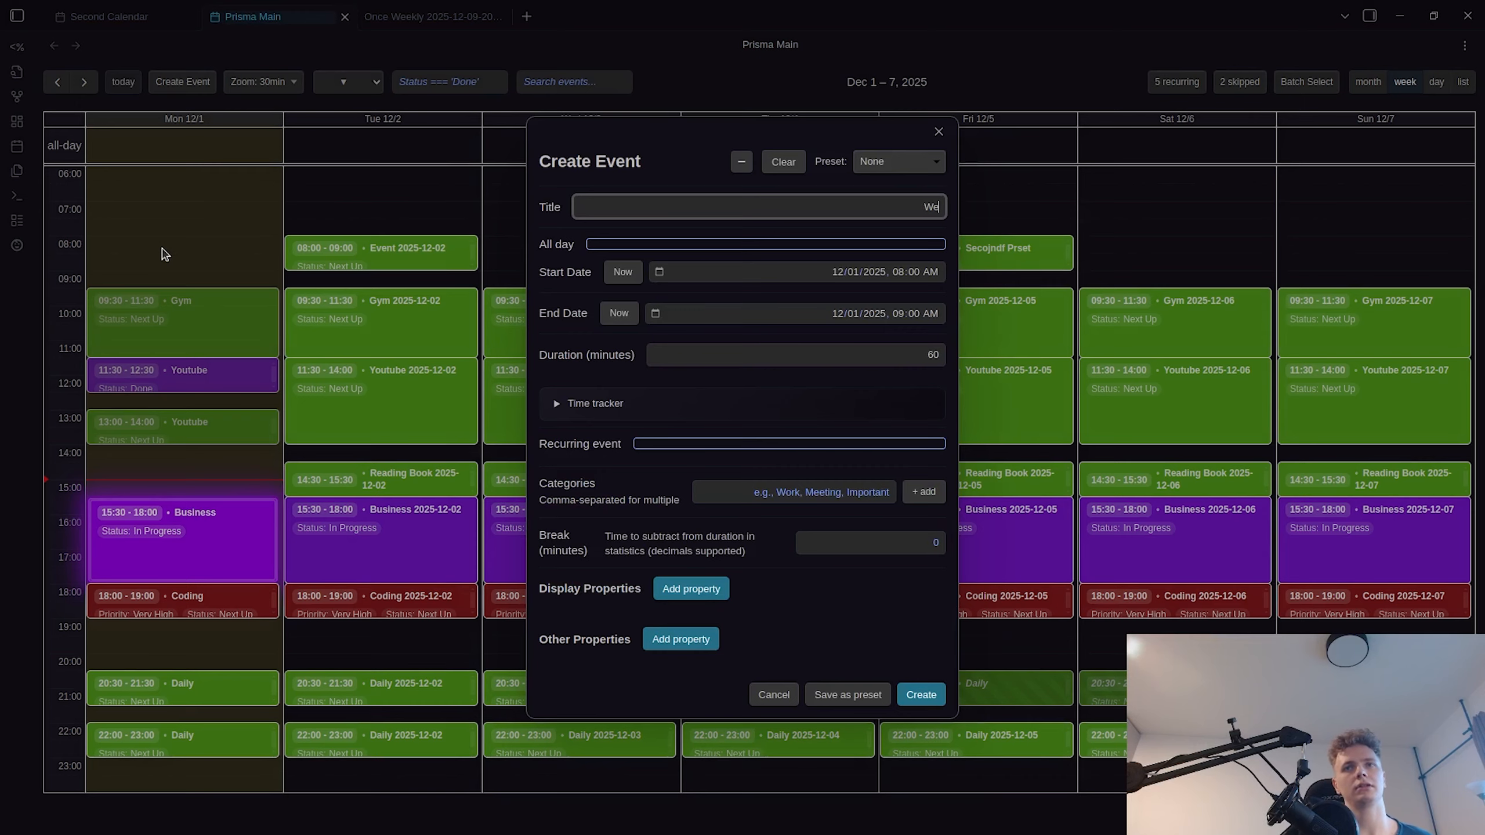
- Make the new Monday 12/1 8:00 AM event recurring with the Weekly pattern and create it
click(813, 444)
click(845, 447)
click(856, 485)
scroll(856, 527, down, 4)
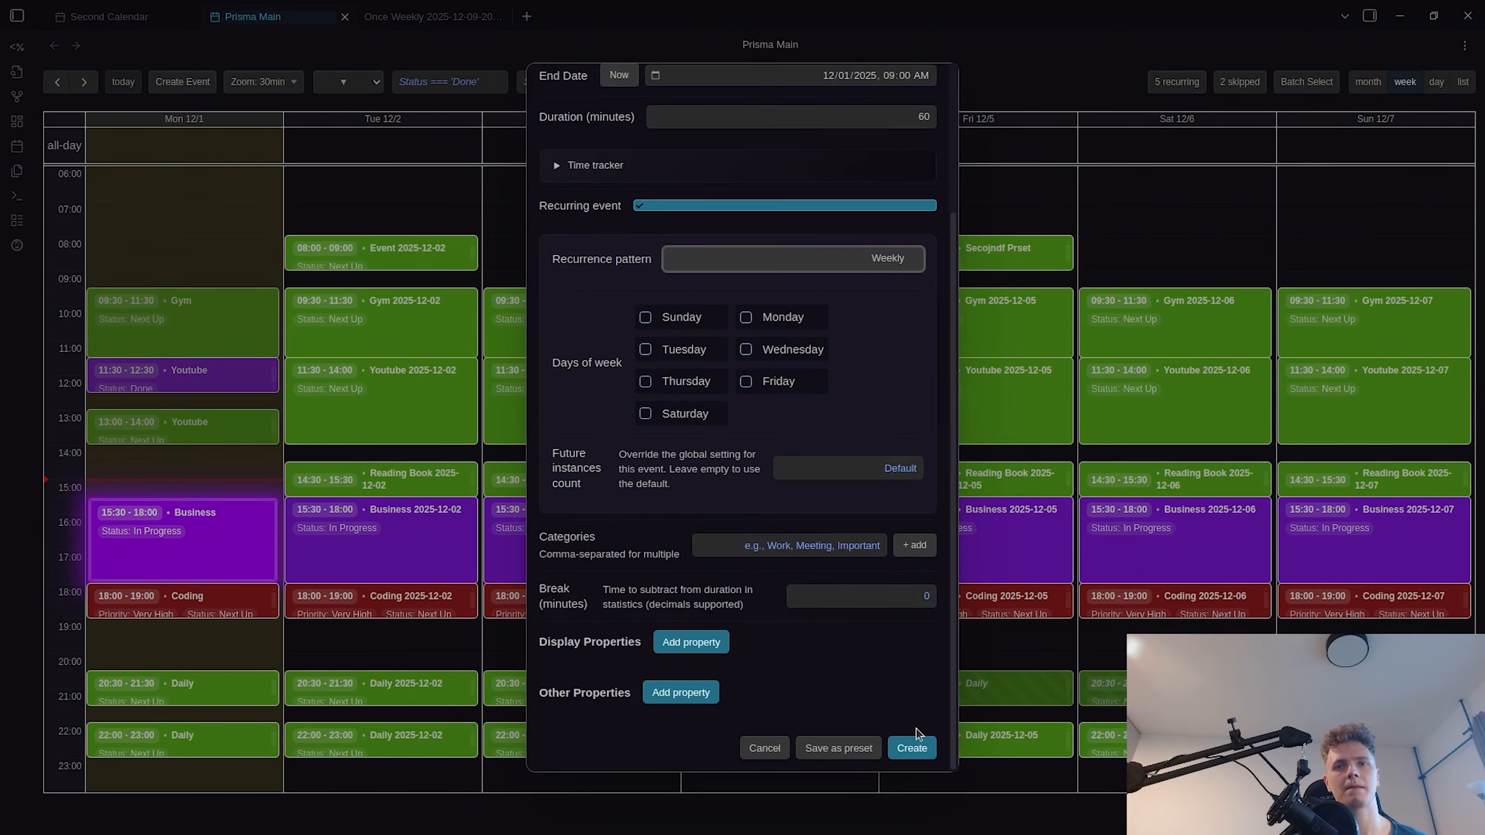
click(910, 745)
- Browse the calendar through the week of Dec 22–28 for Weekly instances and return to the week of Dec 8–14
click(87, 86)
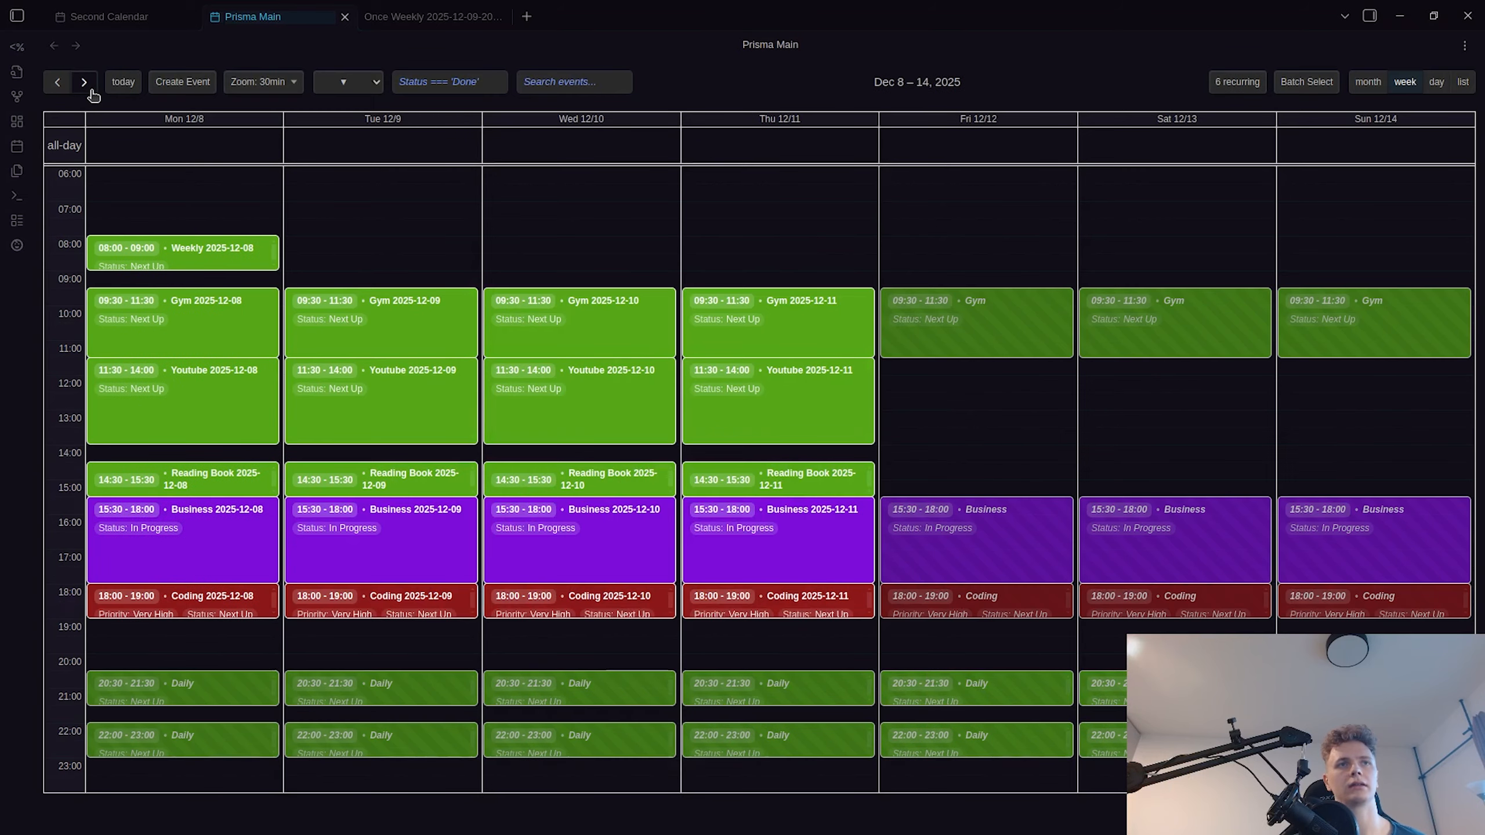
click(89, 88)
click(87, 83)
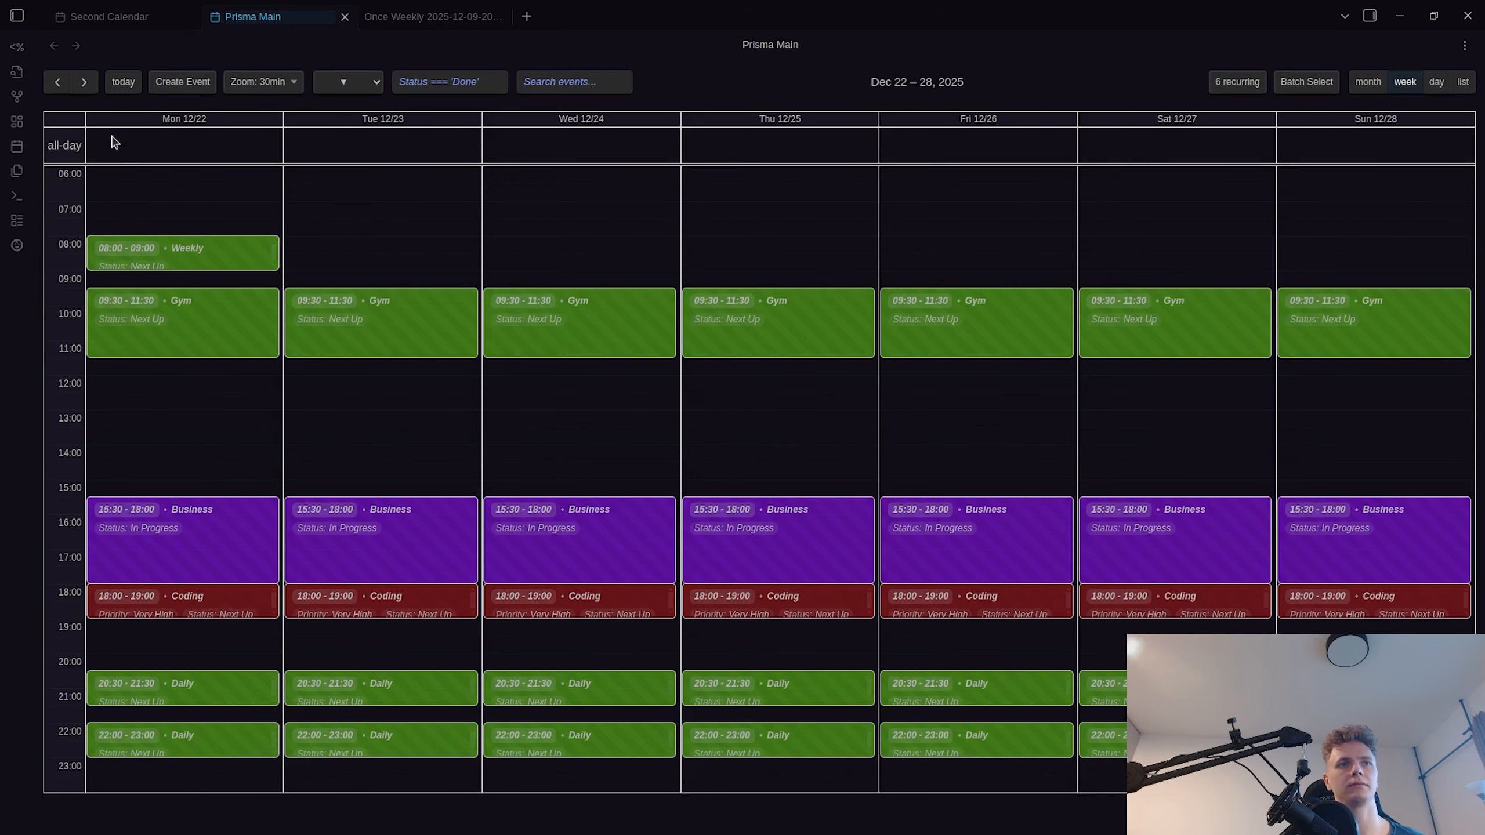
click(122, 83)
click(86, 85)
right_click(249, 245)
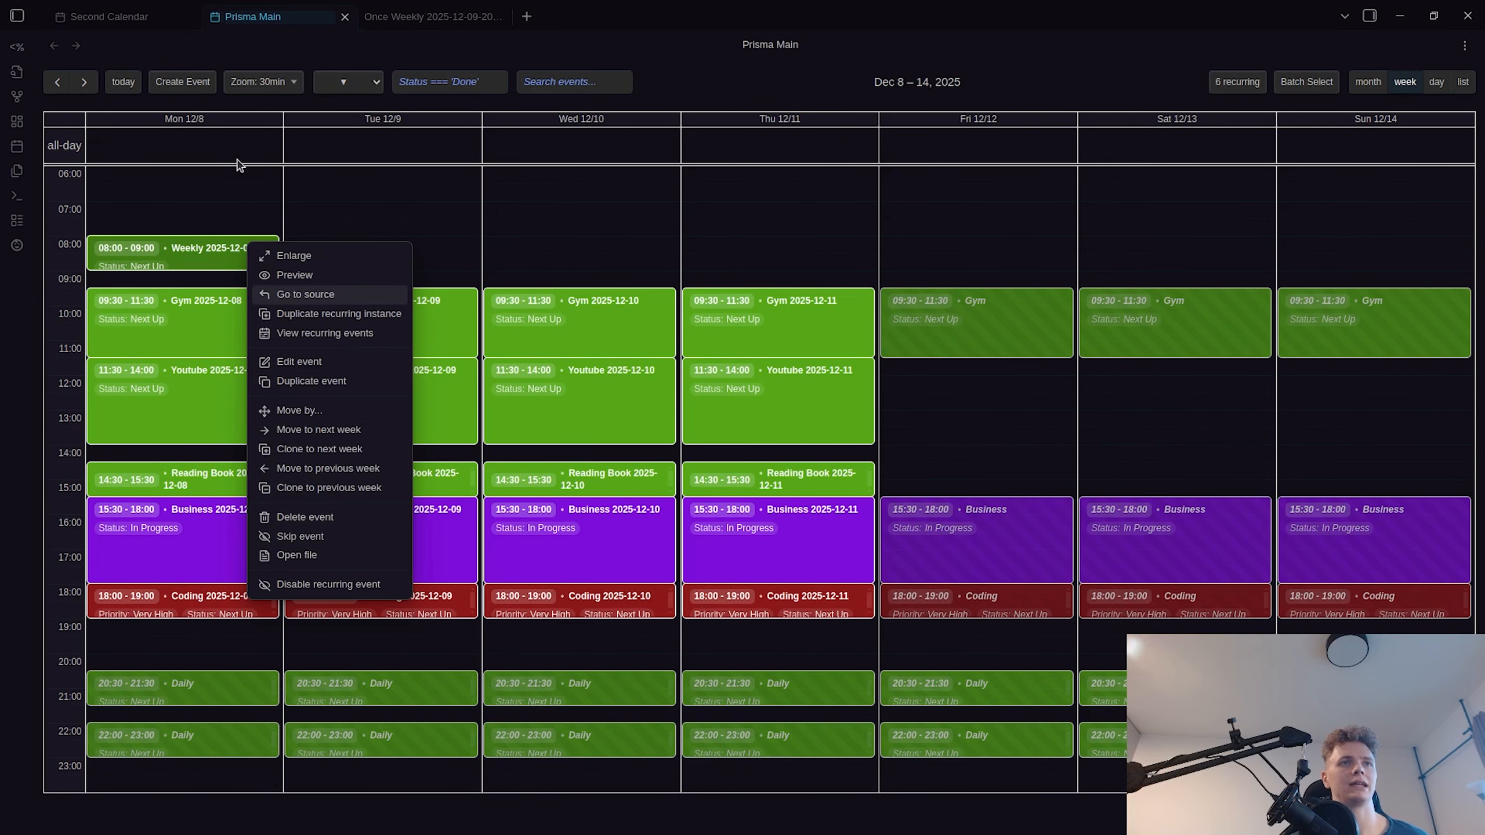
click(699, 93)
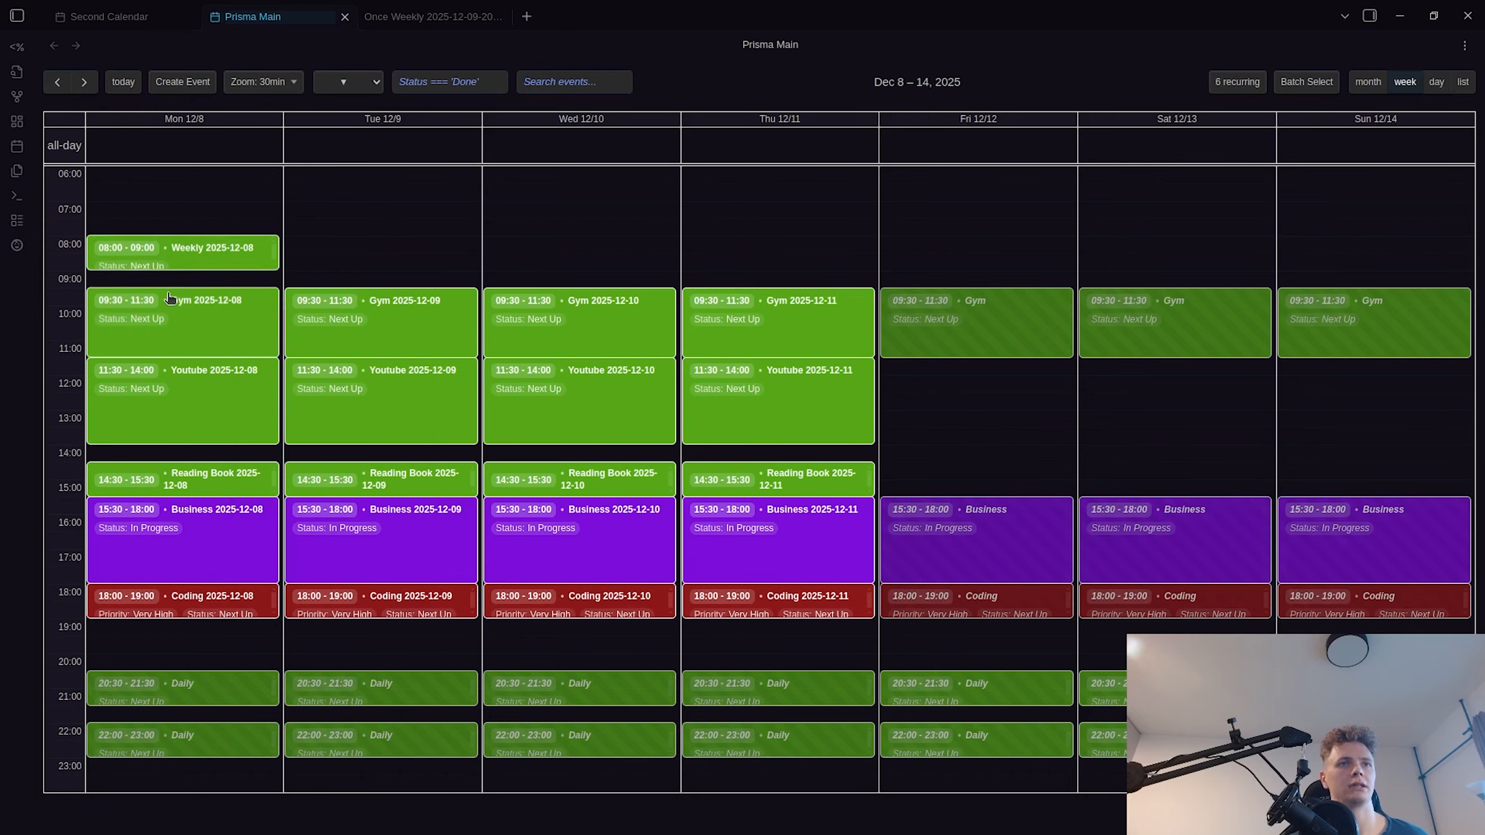
- Duplicate the Weekly 2025-12-08 event as an ordinary event and move the copy to Tuesday 12/9 at 08:00
right_click(189, 260)
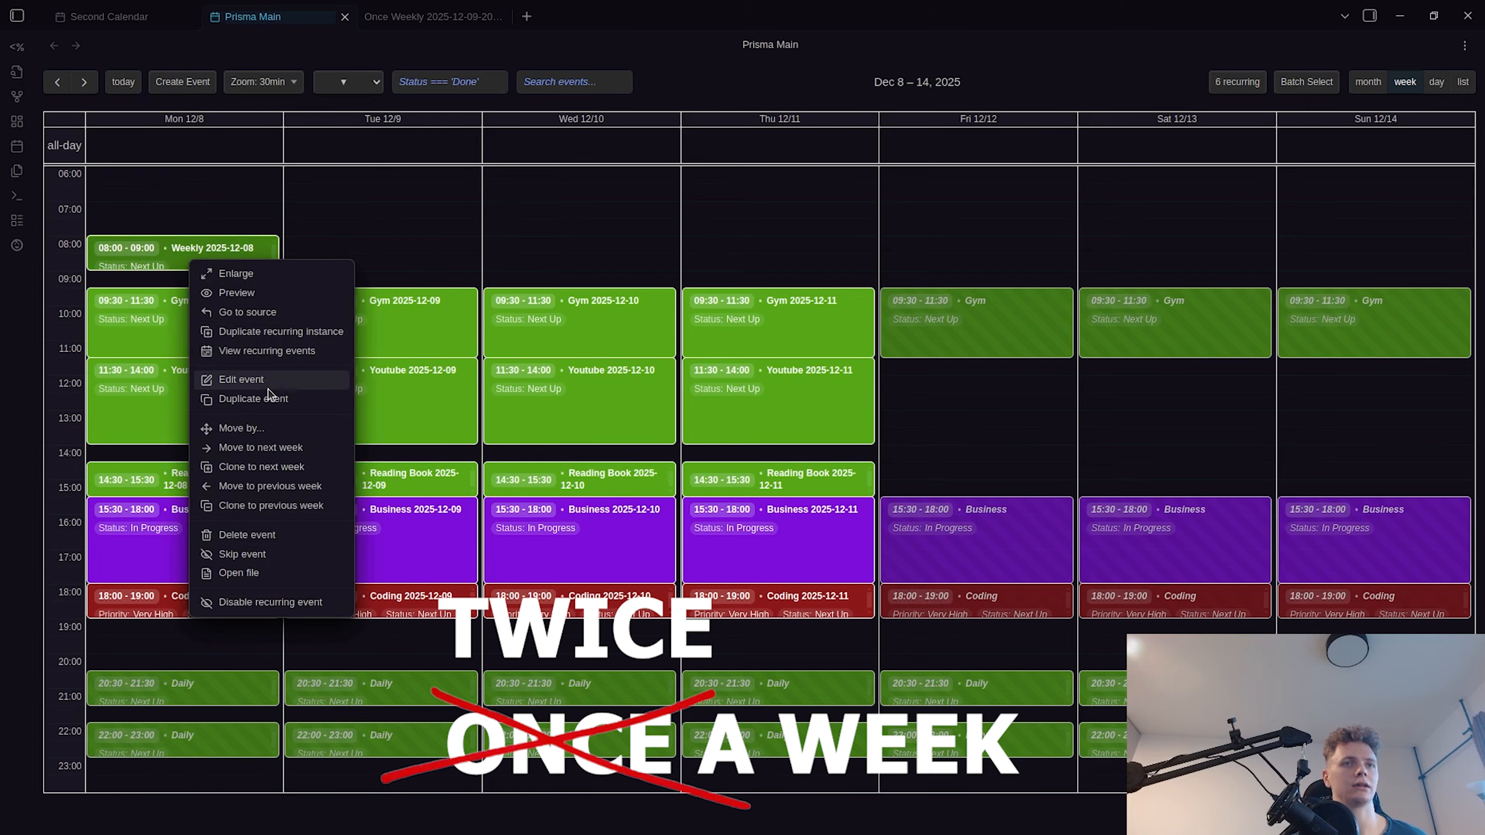
click(258, 408)
drag(245, 253, 386, 265)
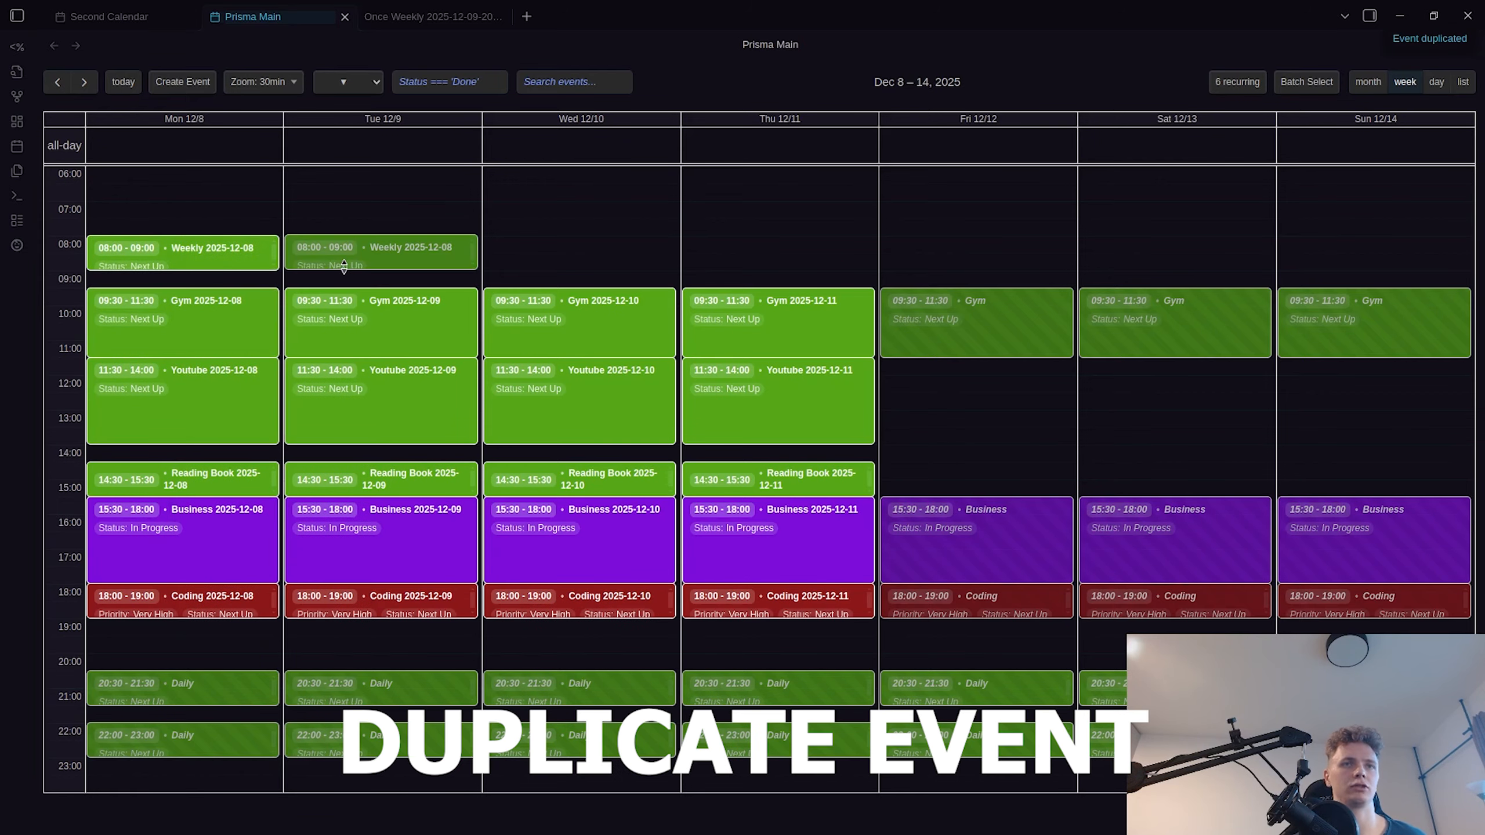
- Open the notes of the copied and the original Weekly 2025-12-08 events to examine their properties, and close them
click(386, 265)
key(ctrl+shift+Tab)
key(ctrl+shift+Tab)
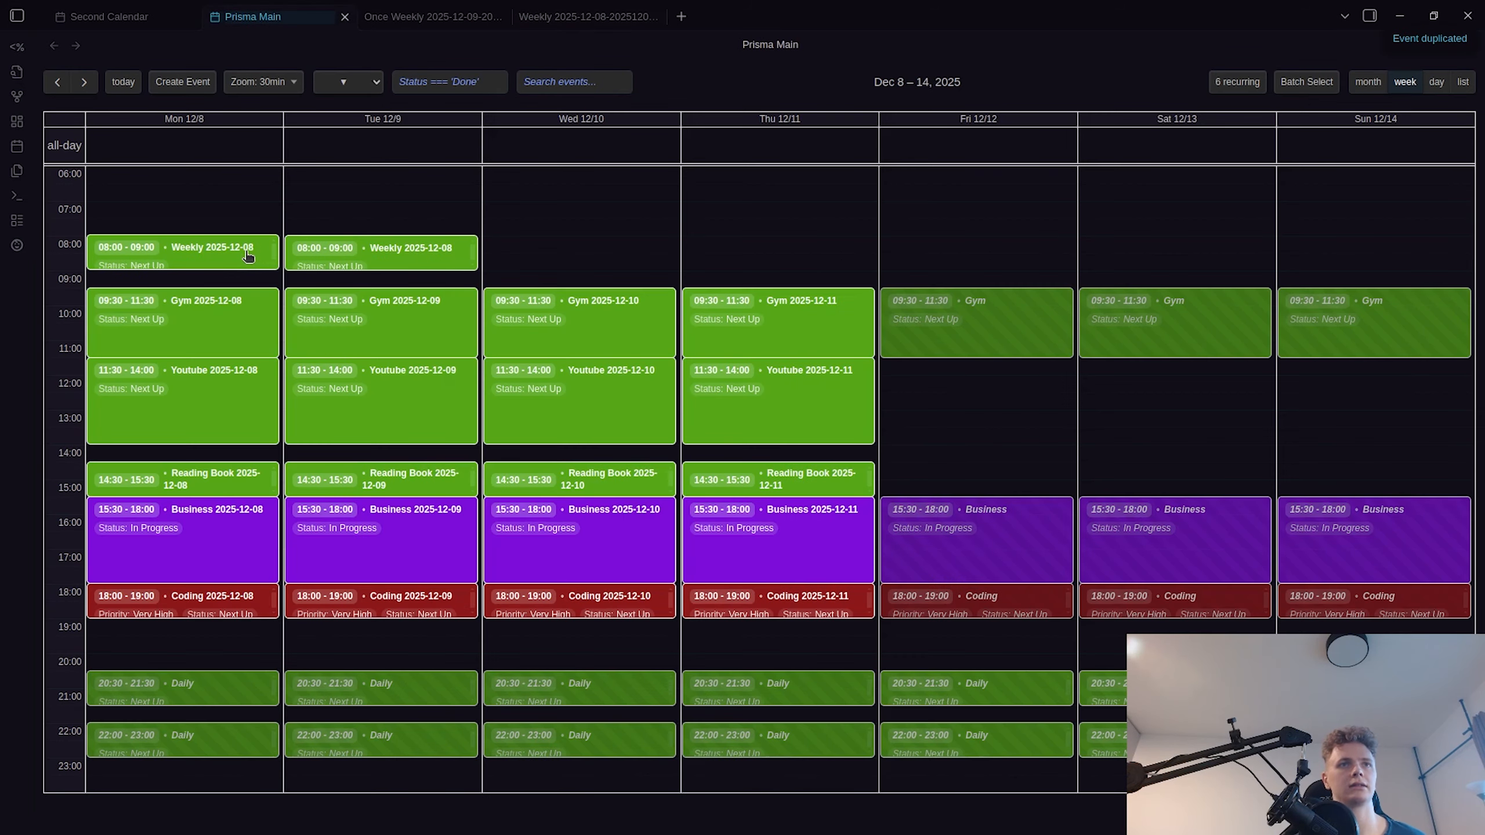
click(254, 258)
key(ctrl+backslash)
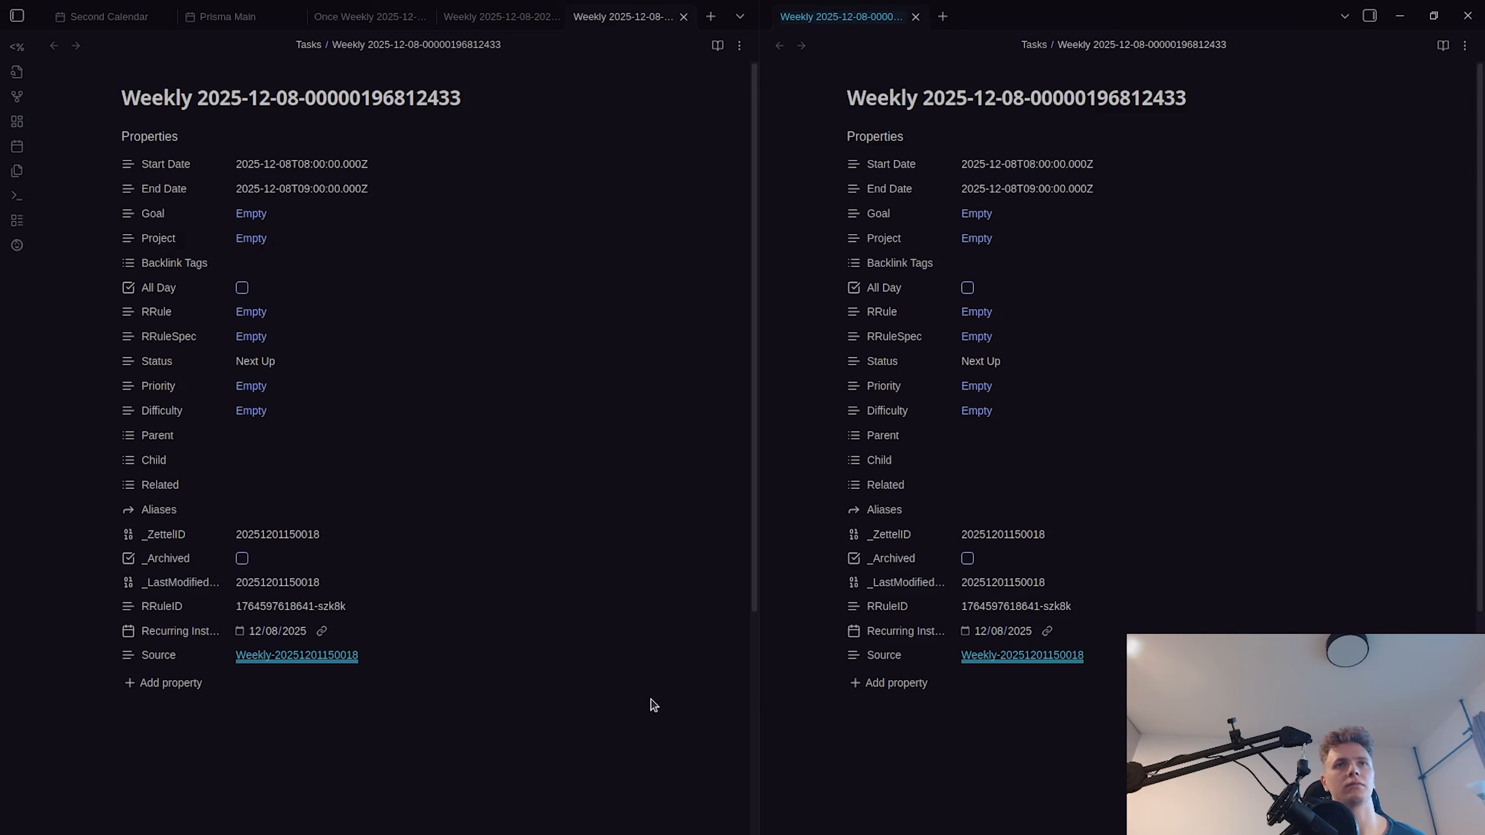
click(651, 701)
key(ctrl+w)
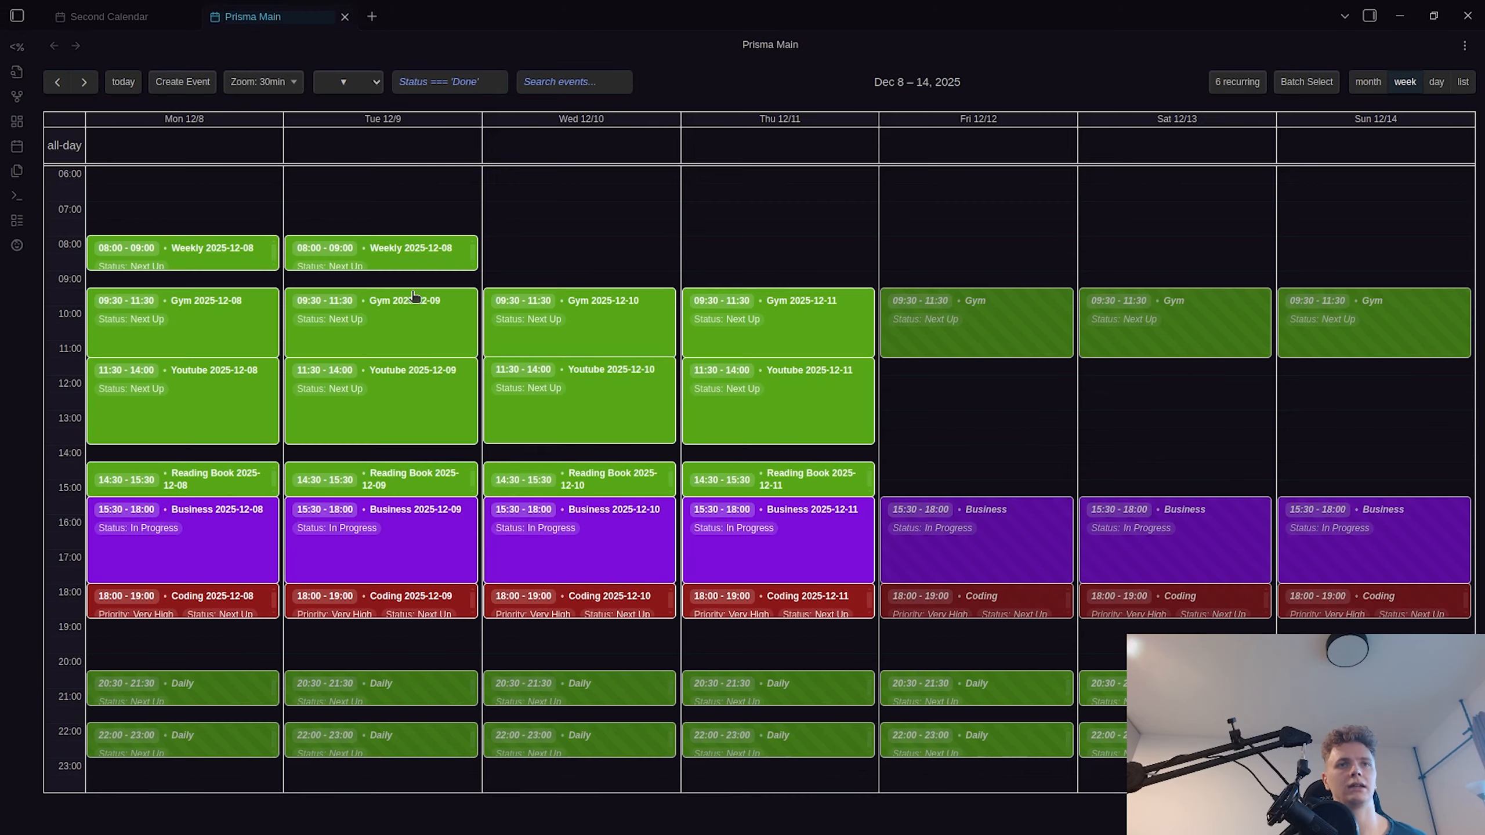
- View the recurring events list of the Weekly series from its Monday 12/8 instance
right_click(210, 246)
click(264, 333)
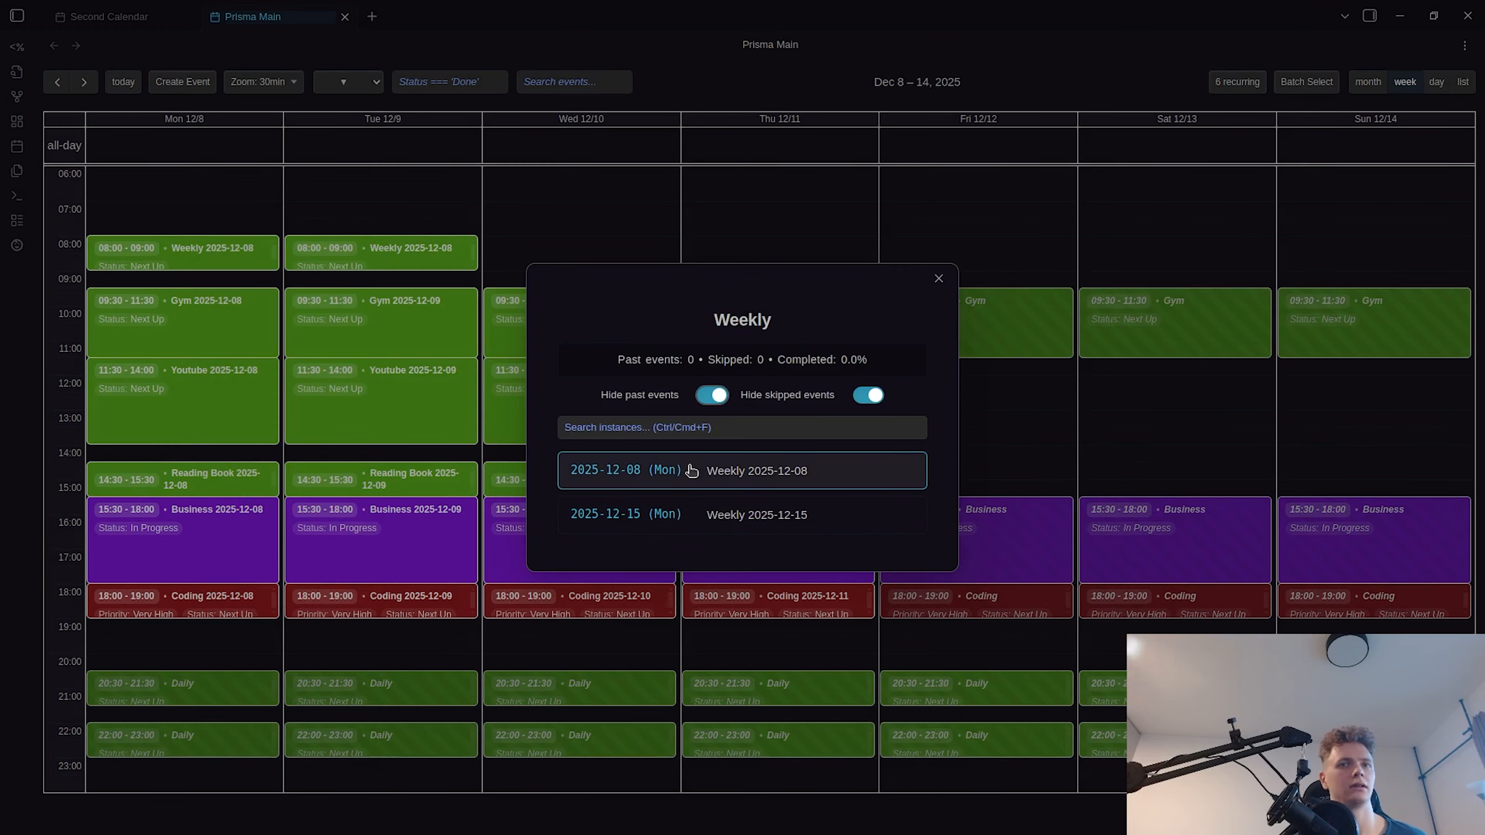
click(372, 252)
- Delete the copied Weekly event on Tuesday 12/9 and duplicate the Monday 12/8 event as a recurring instance onto that day
right_click(372, 253)
click(433, 471)
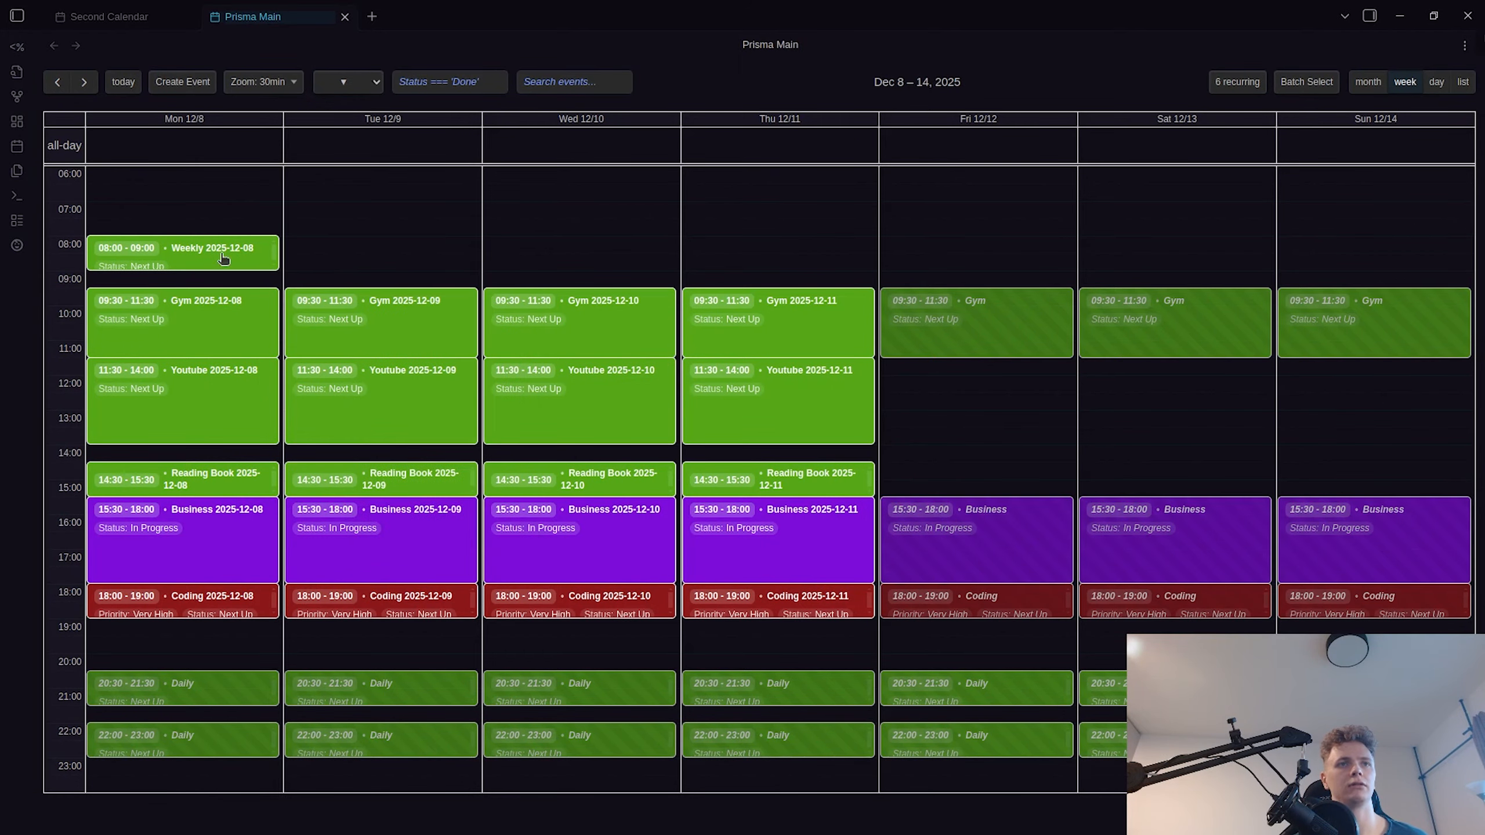
right_click(211, 253)
click(302, 322)
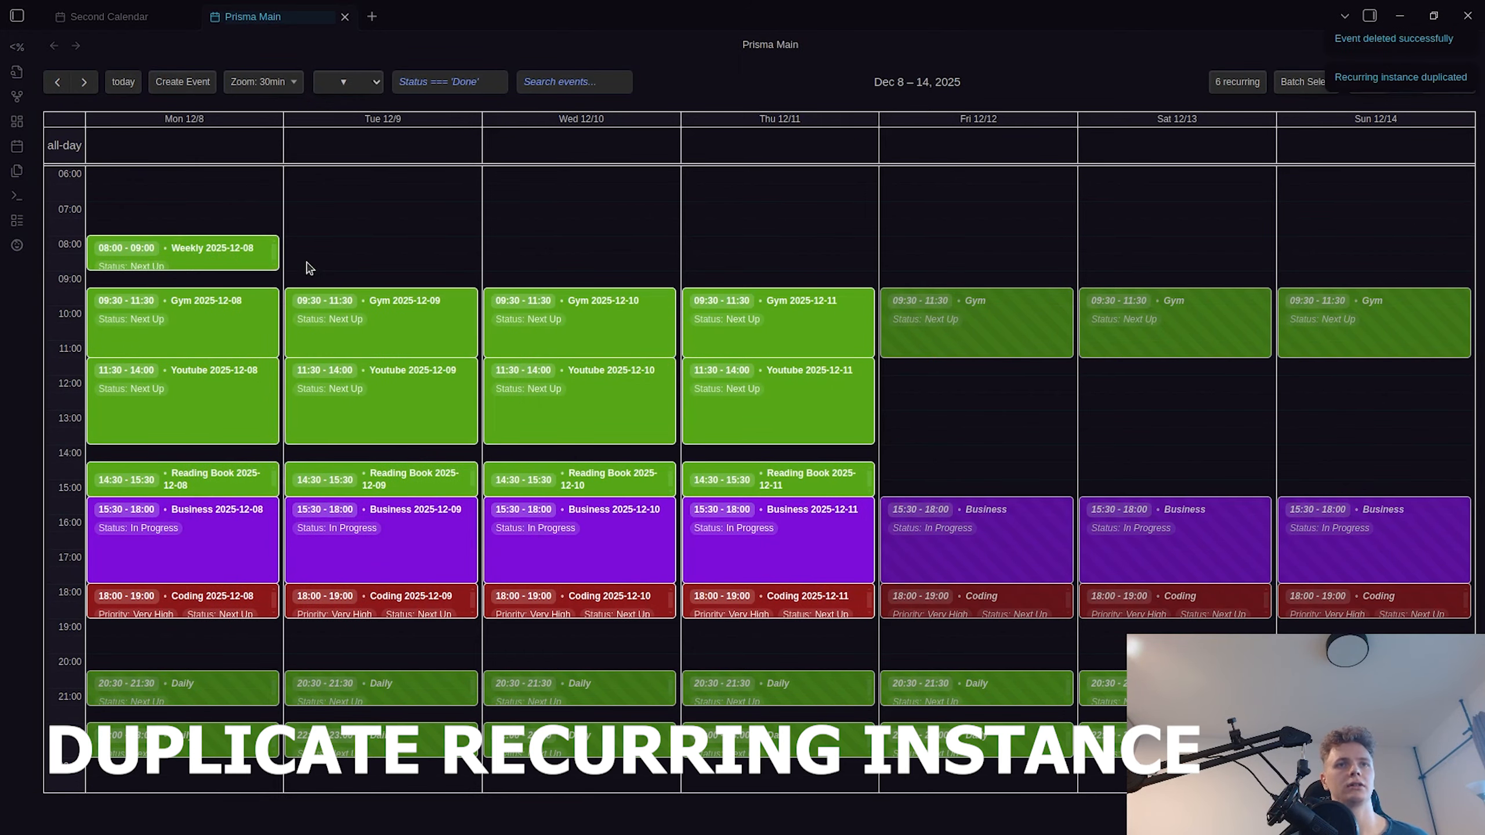
- Open the notes of the Weekly 2025-12-09 duplicate and the Weekly 2025-12-08 instance side by side to compare their properties
click(359, 267)
key(ctrl+backslash)
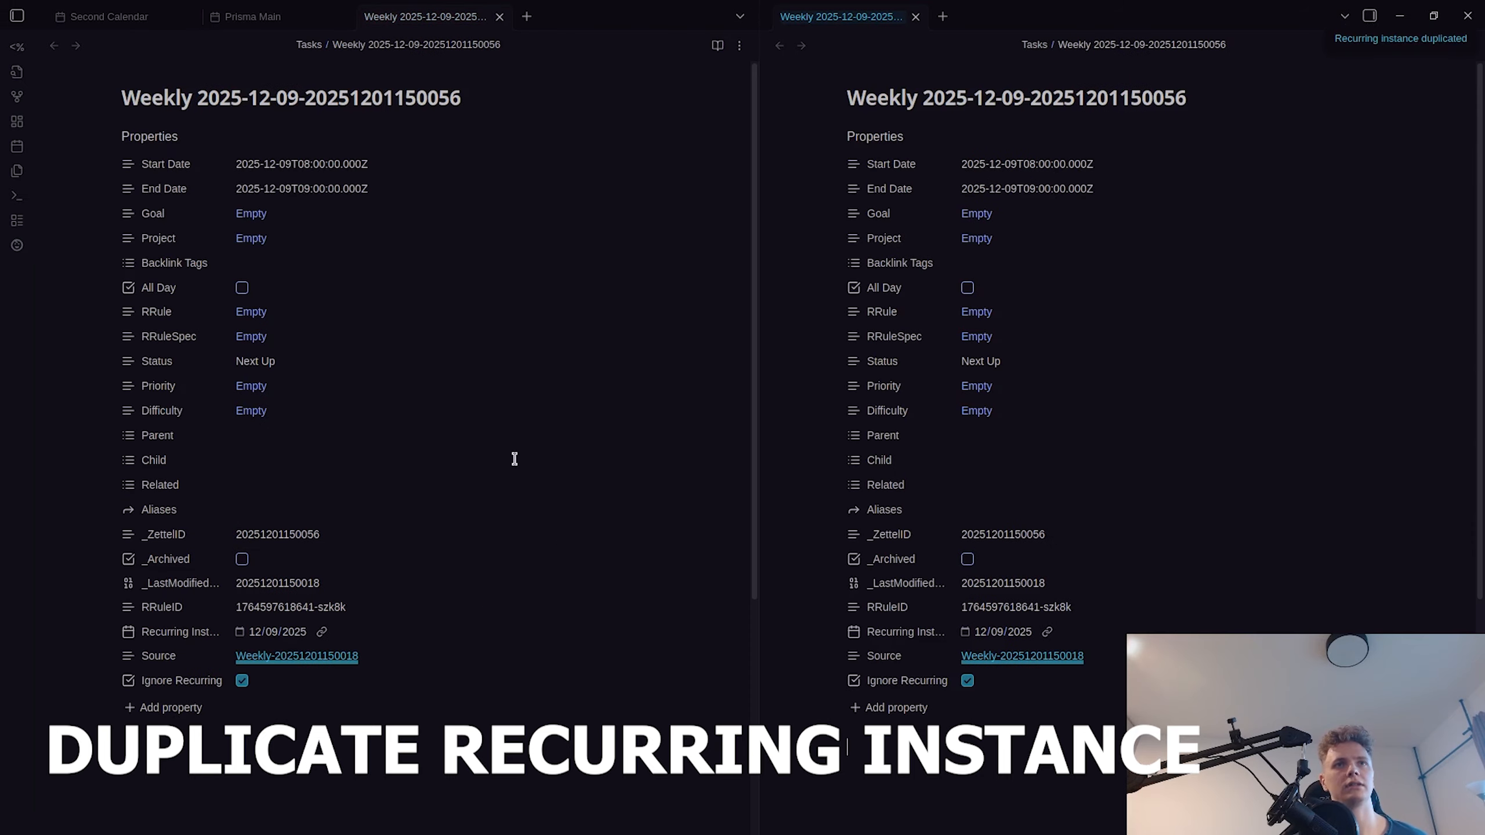
click(241, 22)
click(153, 268)
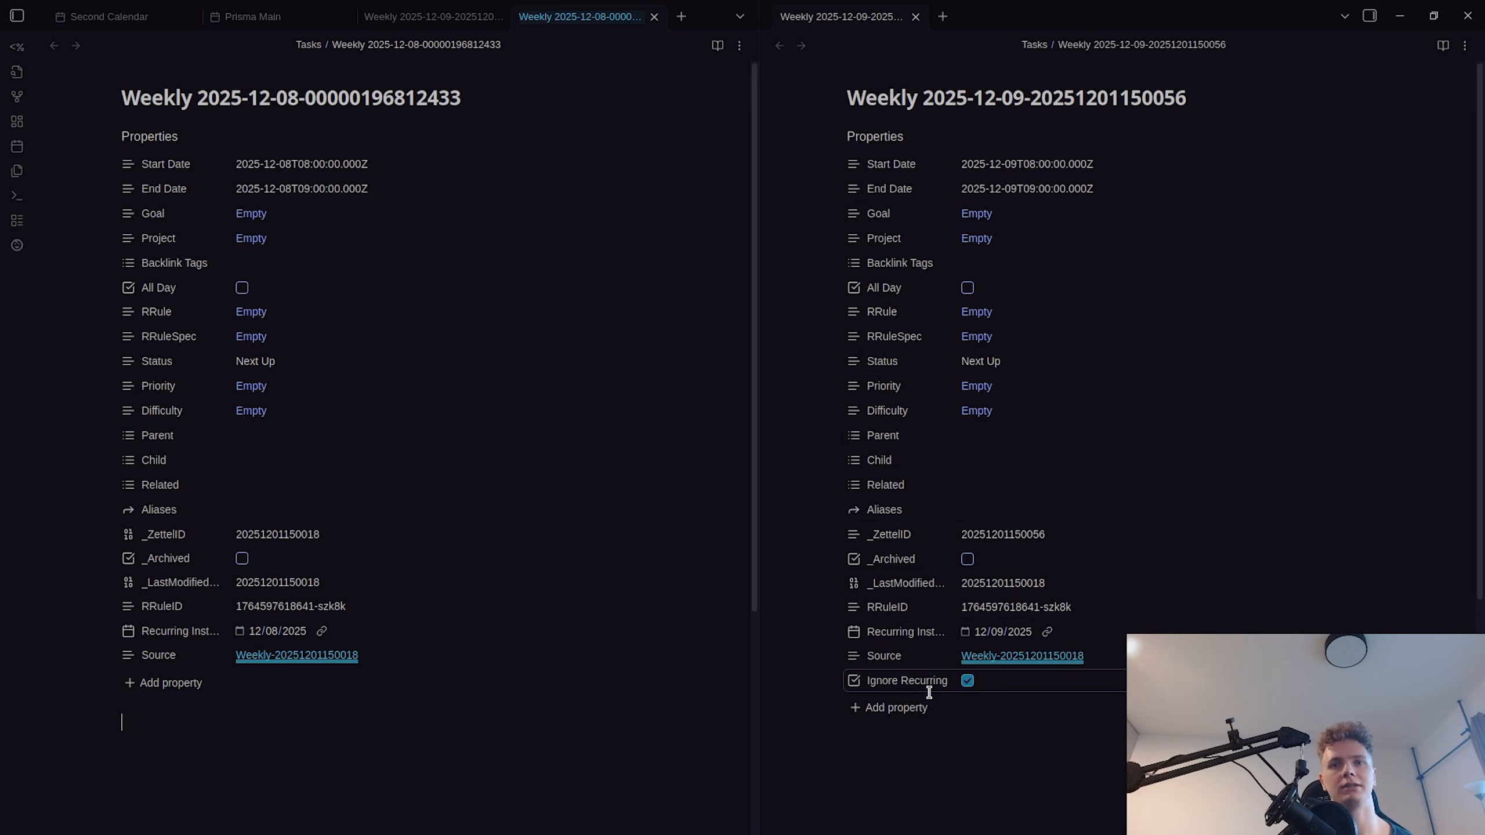
click(1016, 770)
- Examine the Ignore recurring property among the frontmatter property names in the Prisma Calendar plugin settings
key(ctrl+comma)
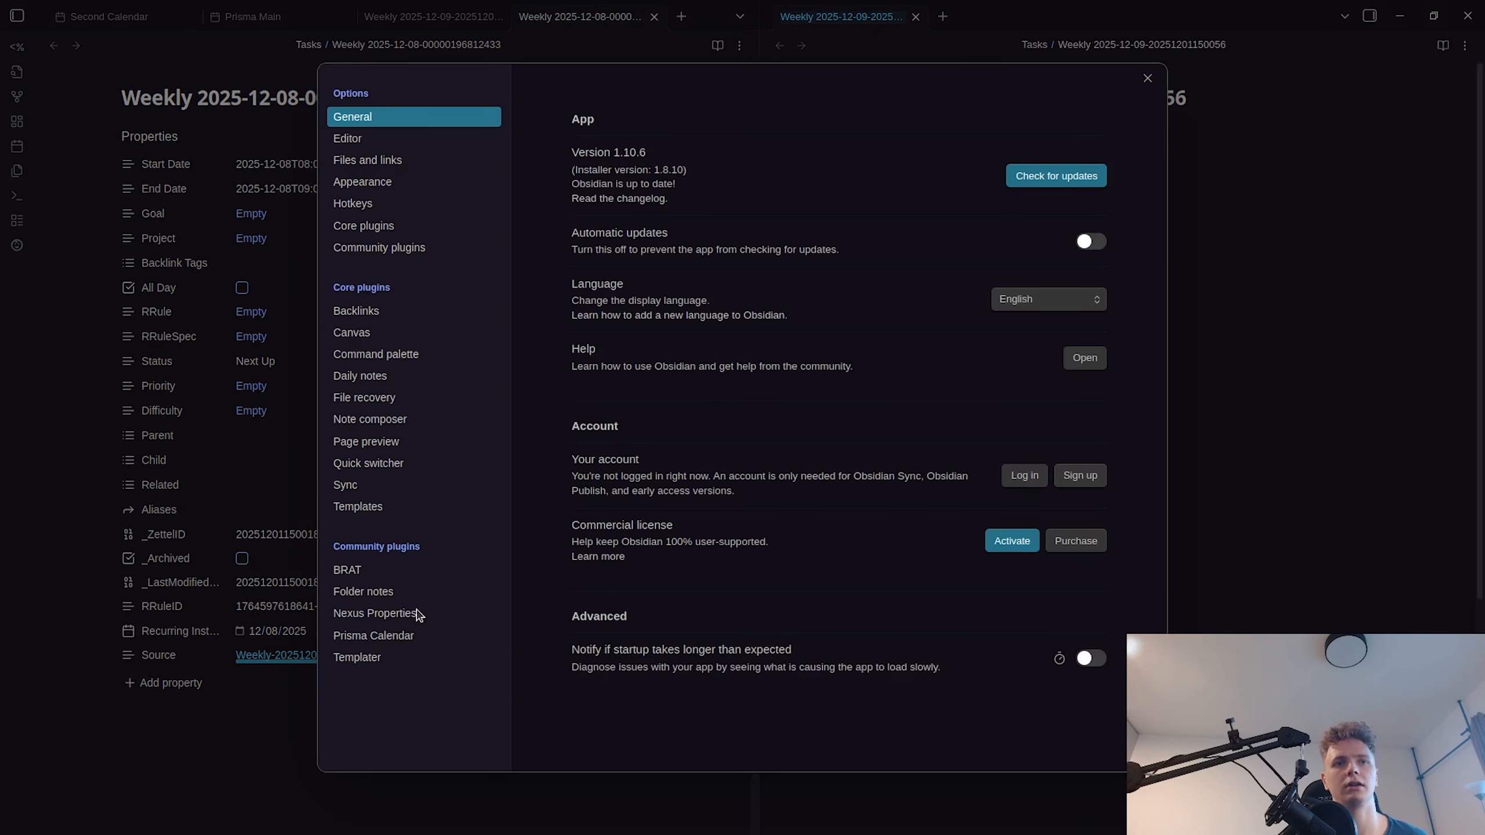
click(403, 635)
click(672, 282)
scroll(856, 358, down, 5)
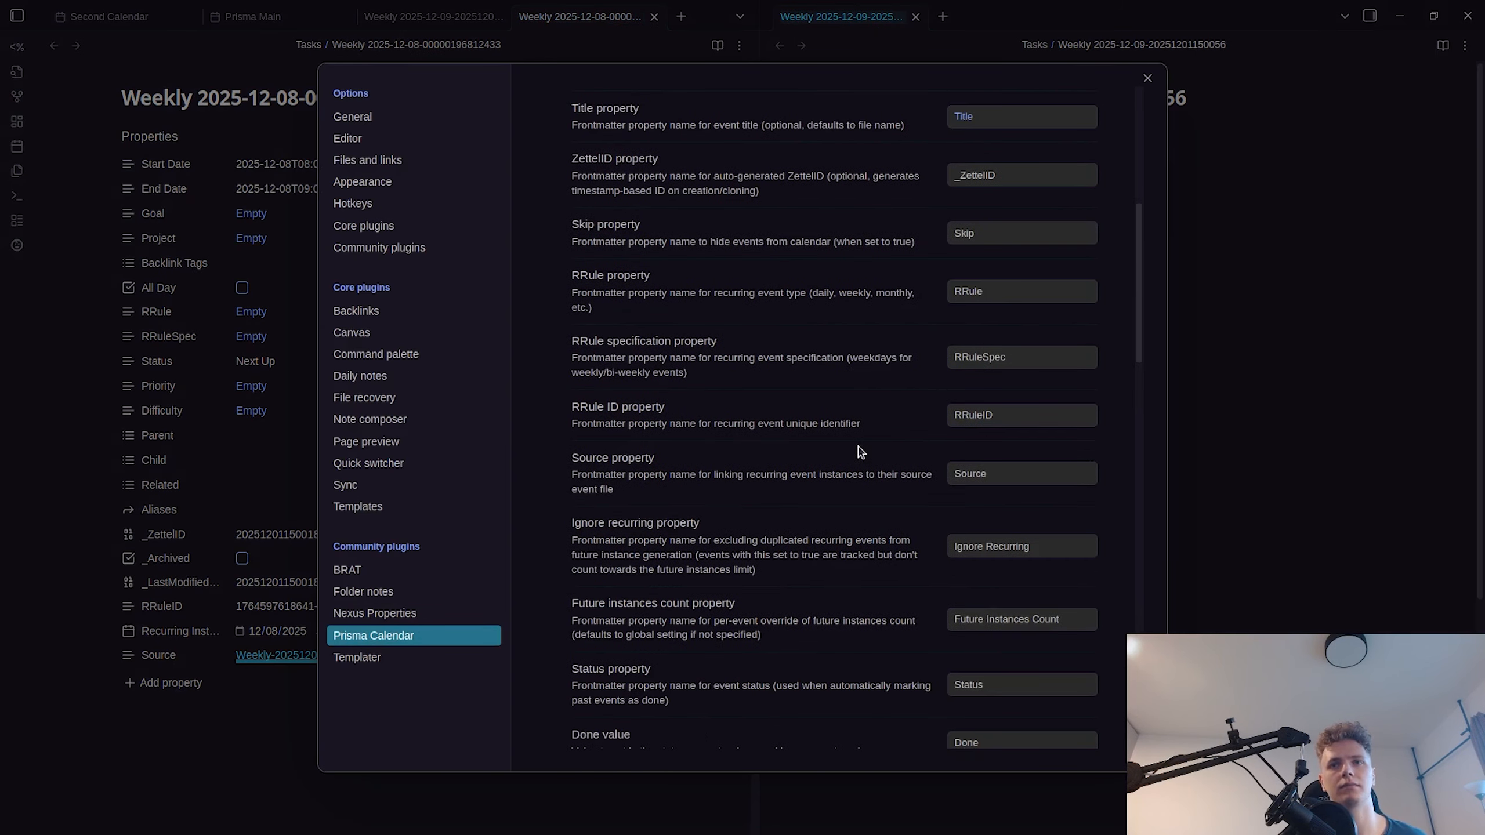
key(Escape)
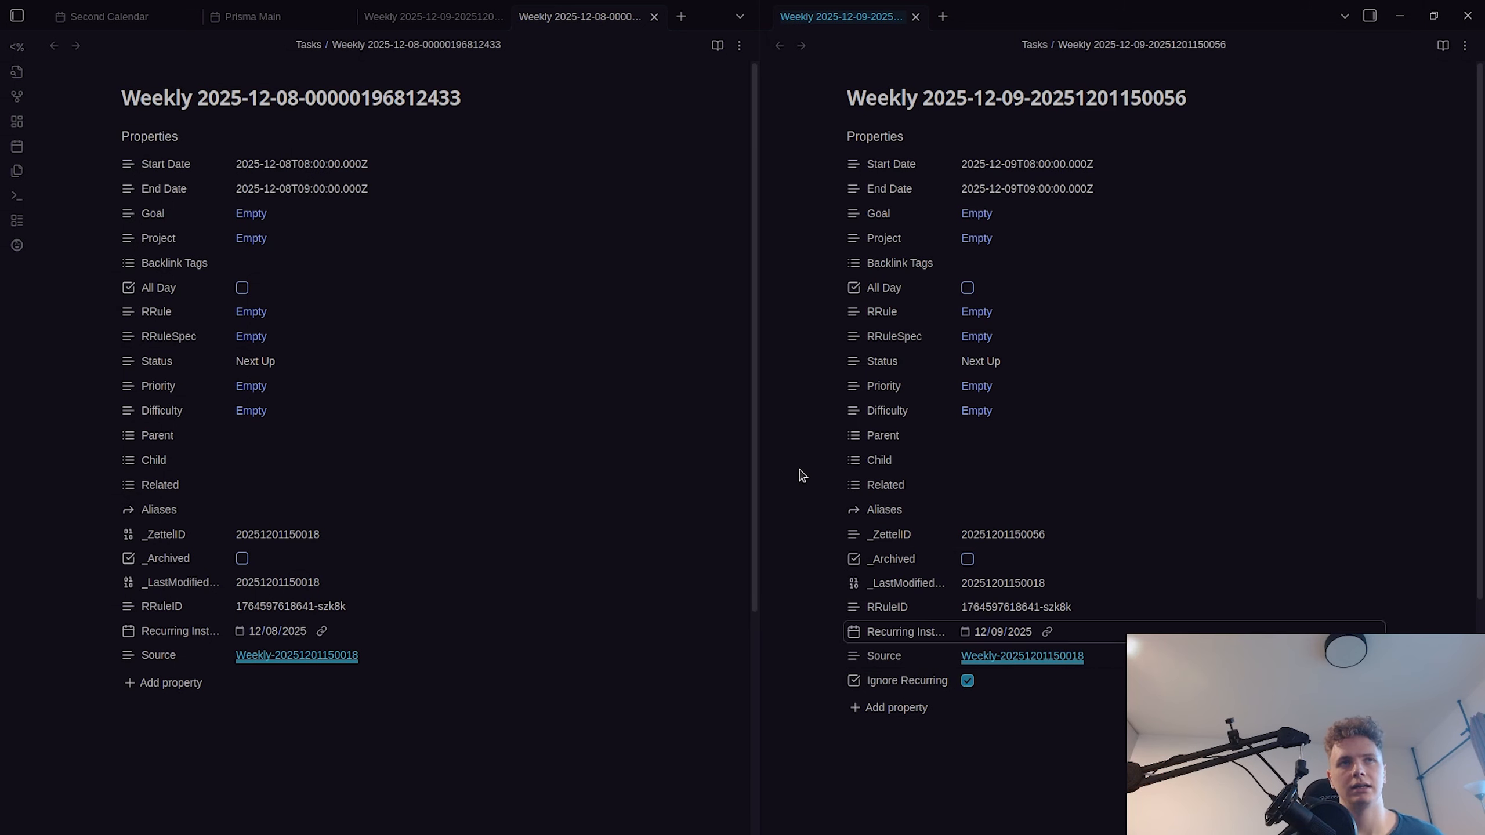
- Browse the Prisma Main calendar between the weeks of Dec 8–14 and Dec 22–28 to check future Weekly instances
click(254, 18)
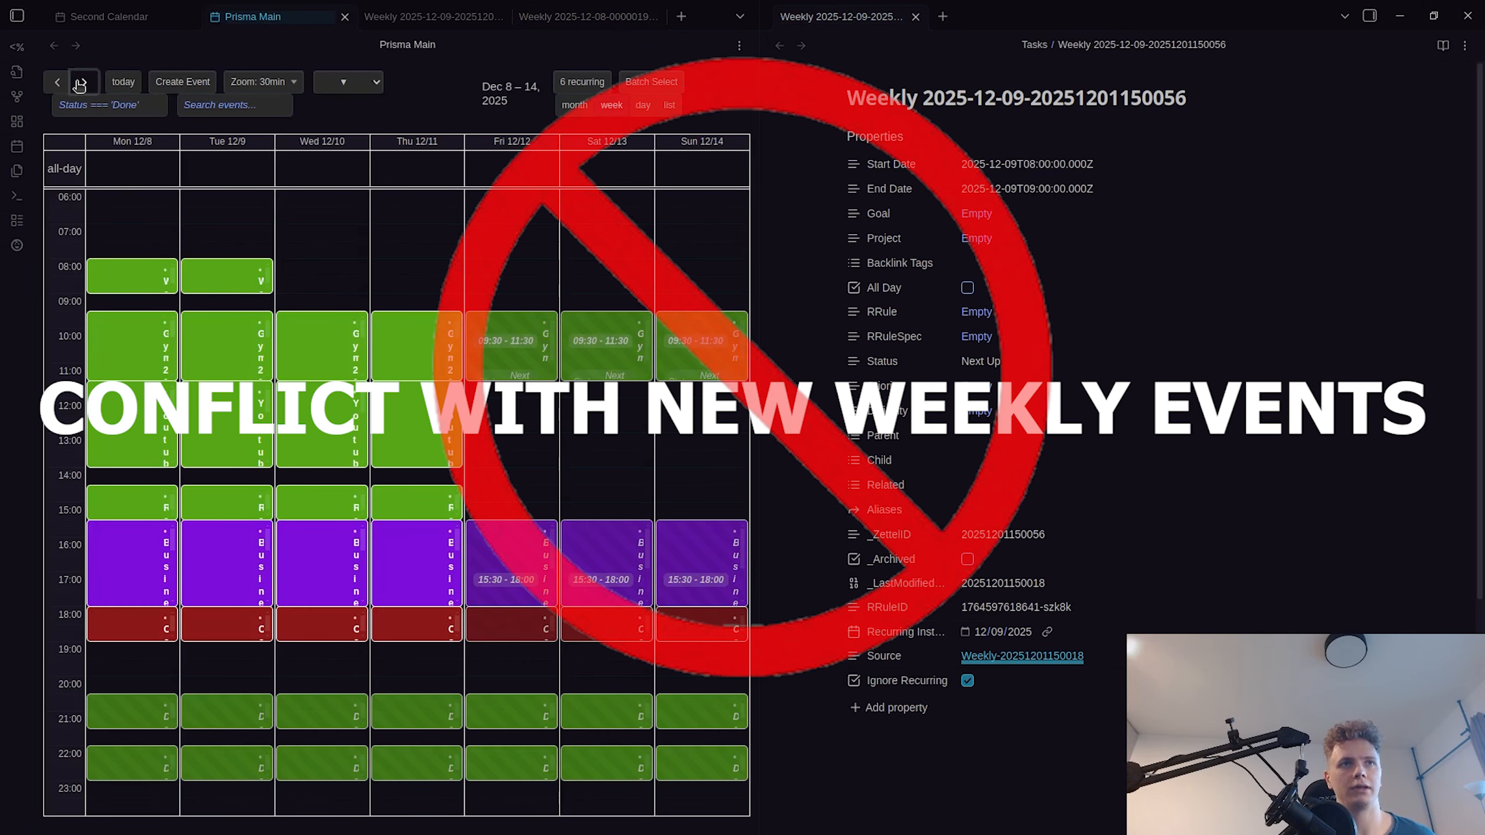
click(85, 82)
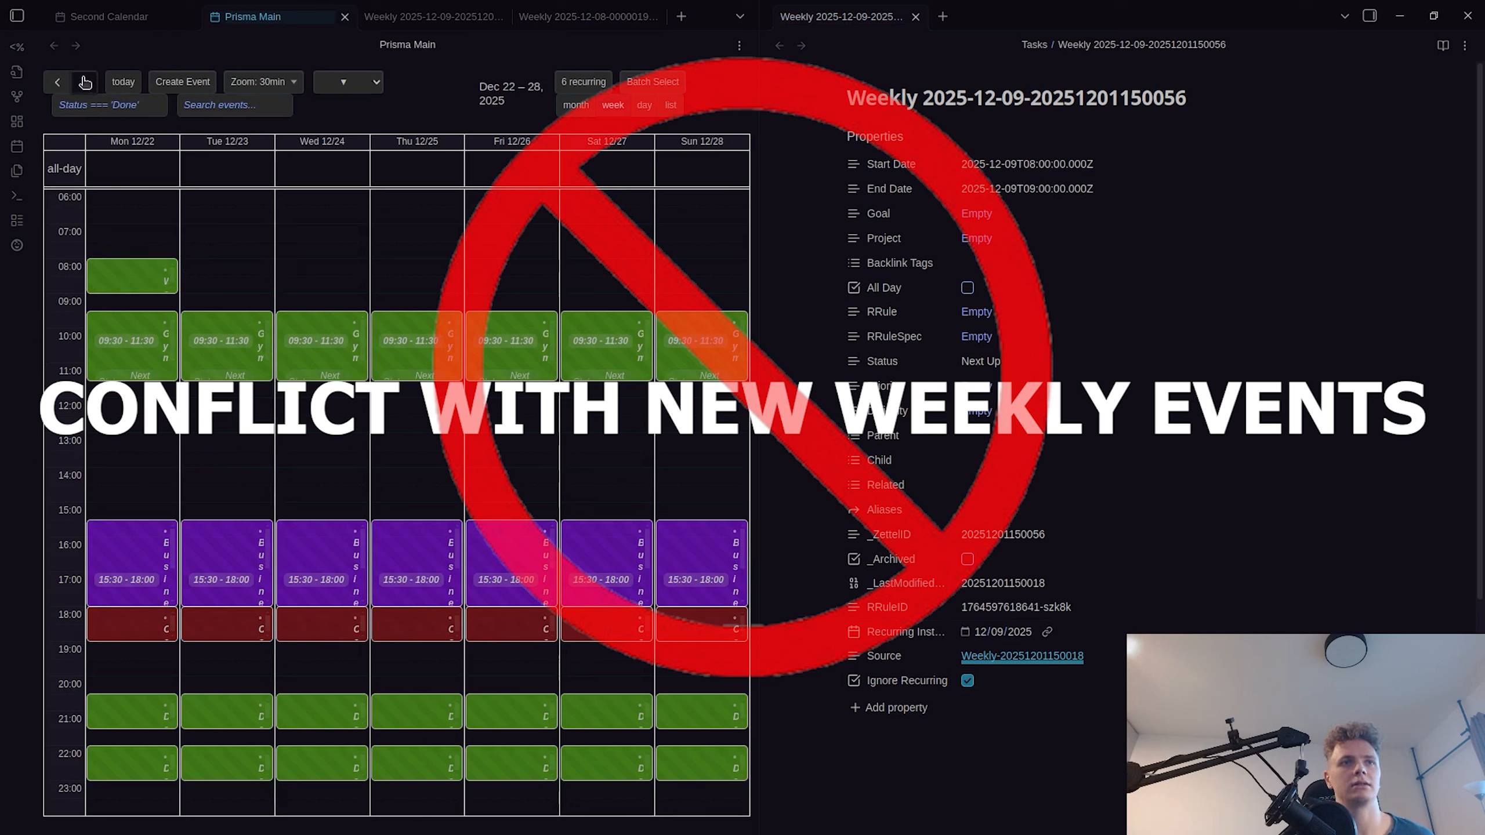
click(58, 81)
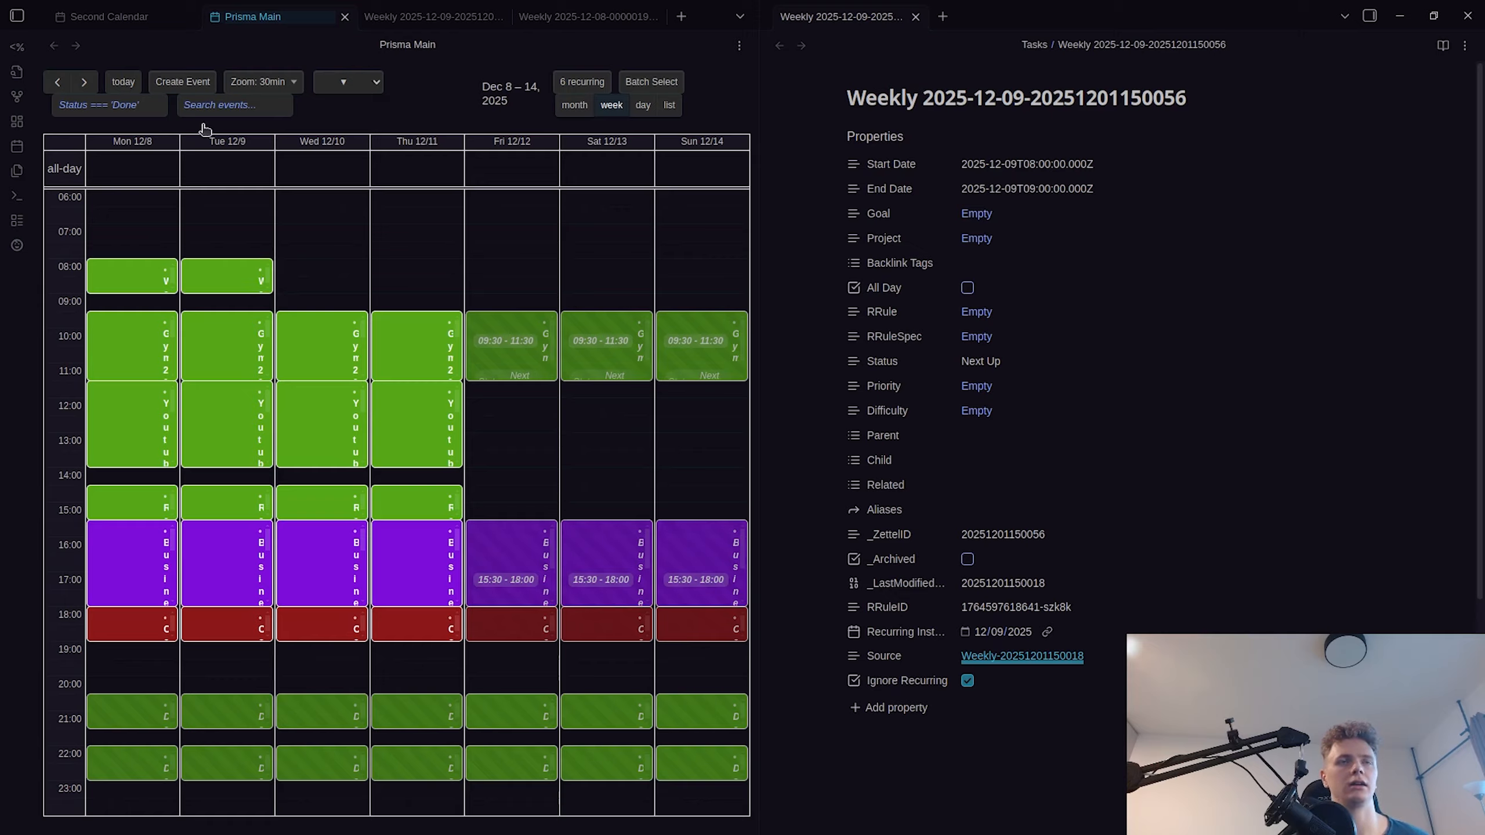
click(89, 81)
click(85, 83)
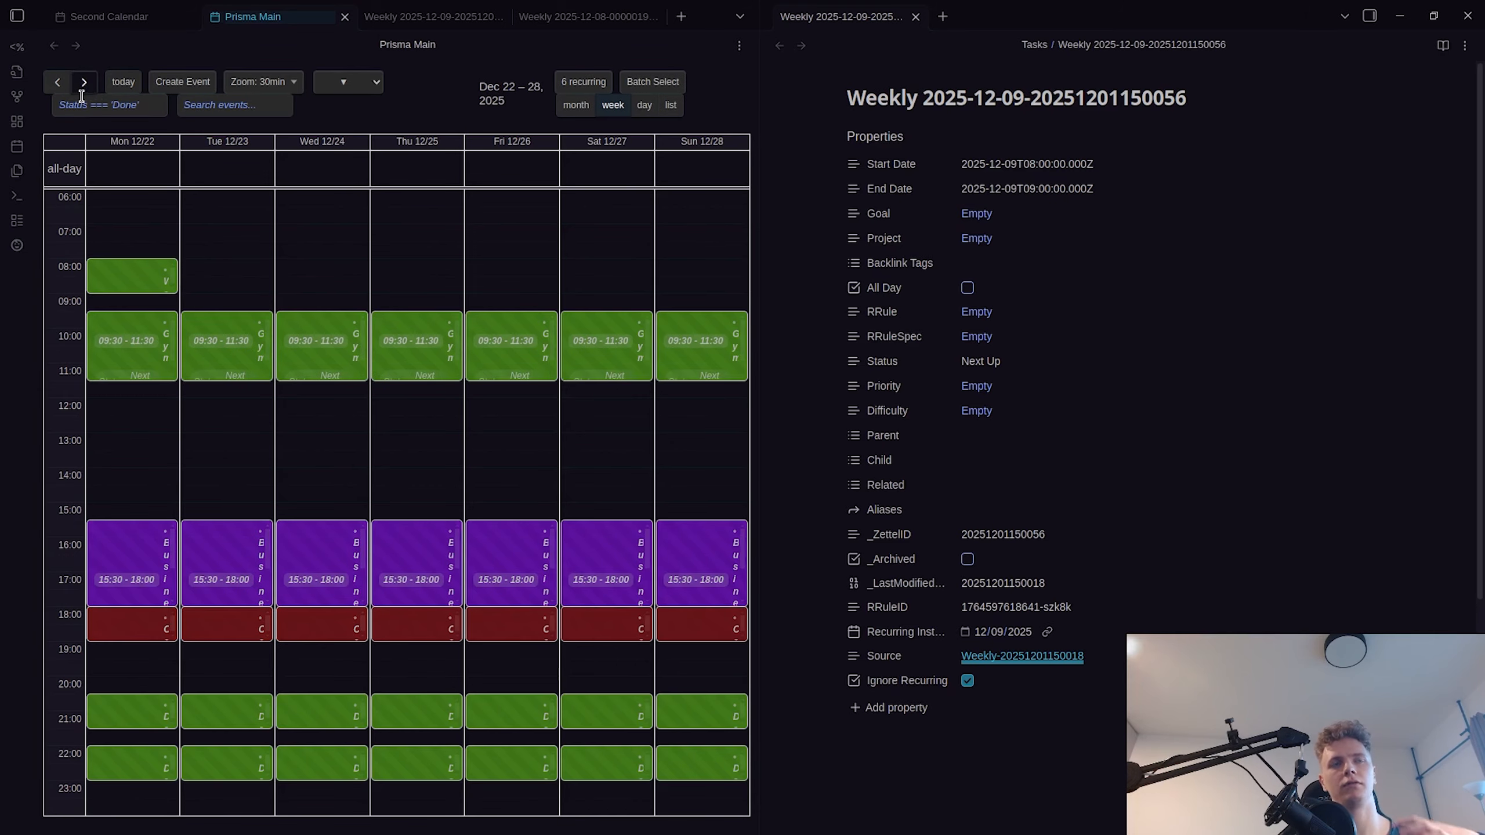
click(68, 86)
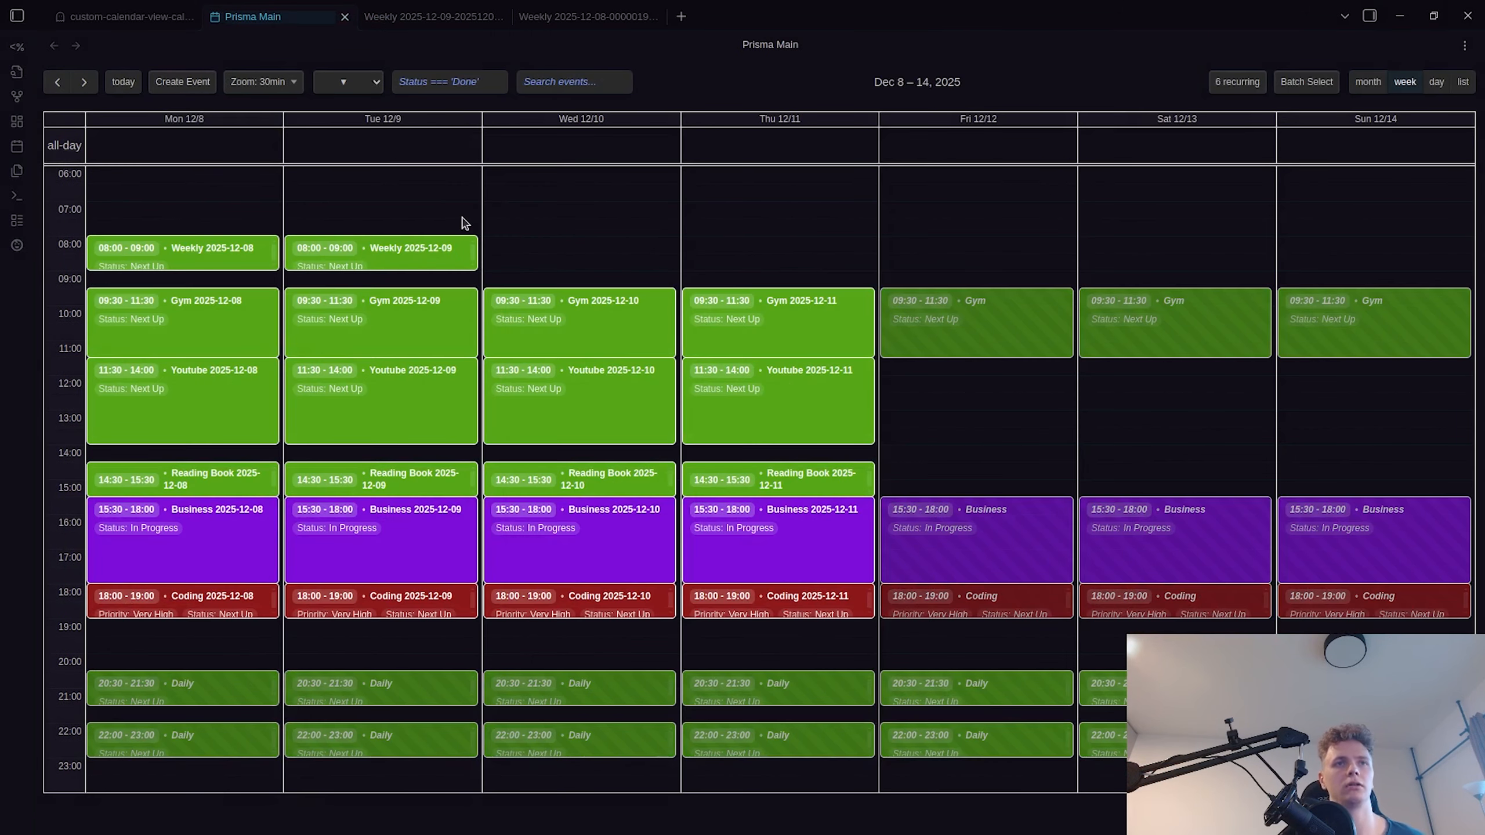
- Examine the Weekly series' recurring events list, opened from the duplicated instance on Tuesday 12/9
right_click(418, 246)
click(471, 334)
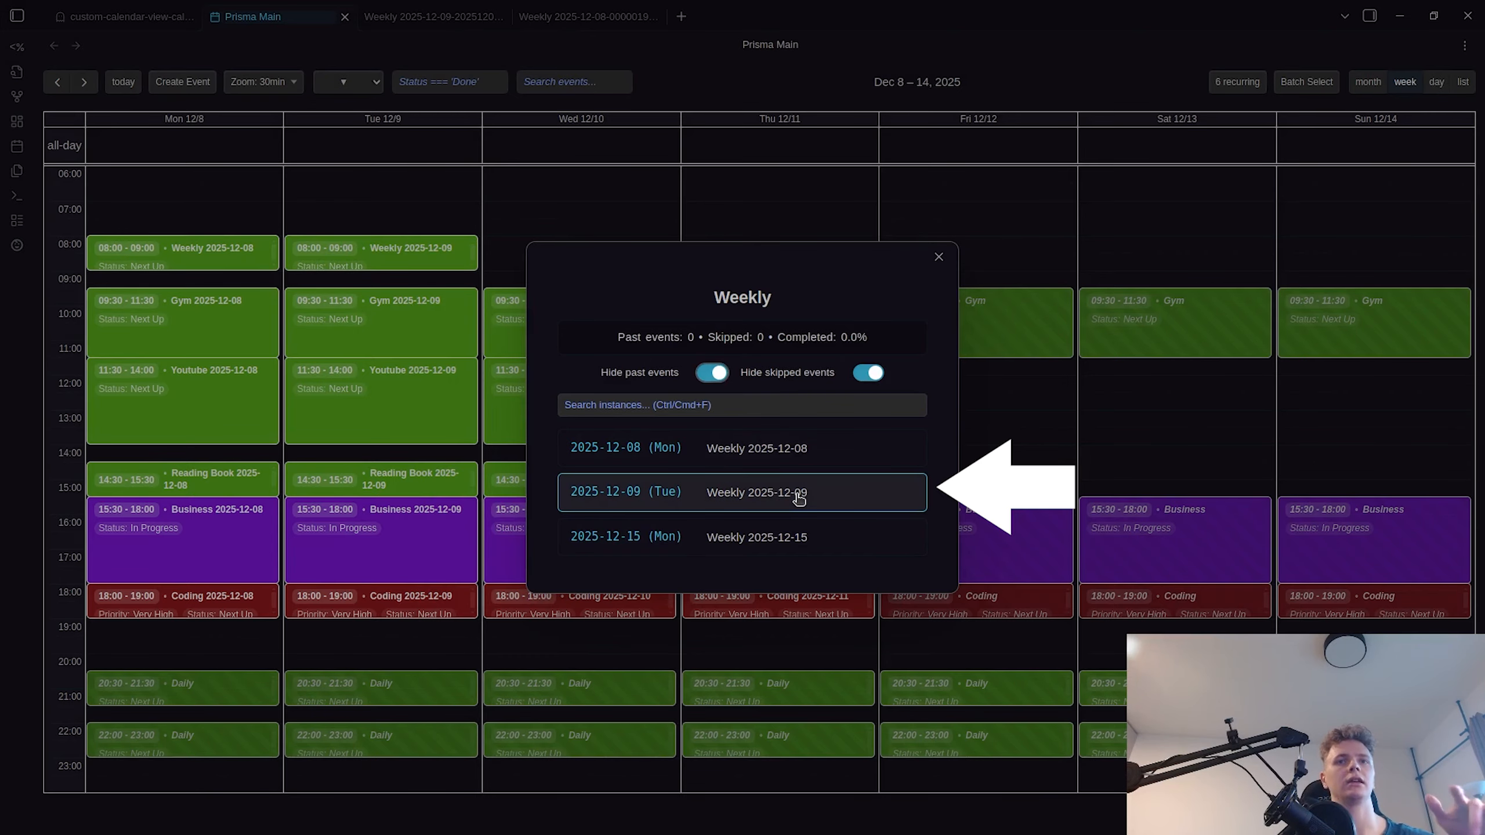
key(Escape)
right_click(435, 268)
click(505, 360)
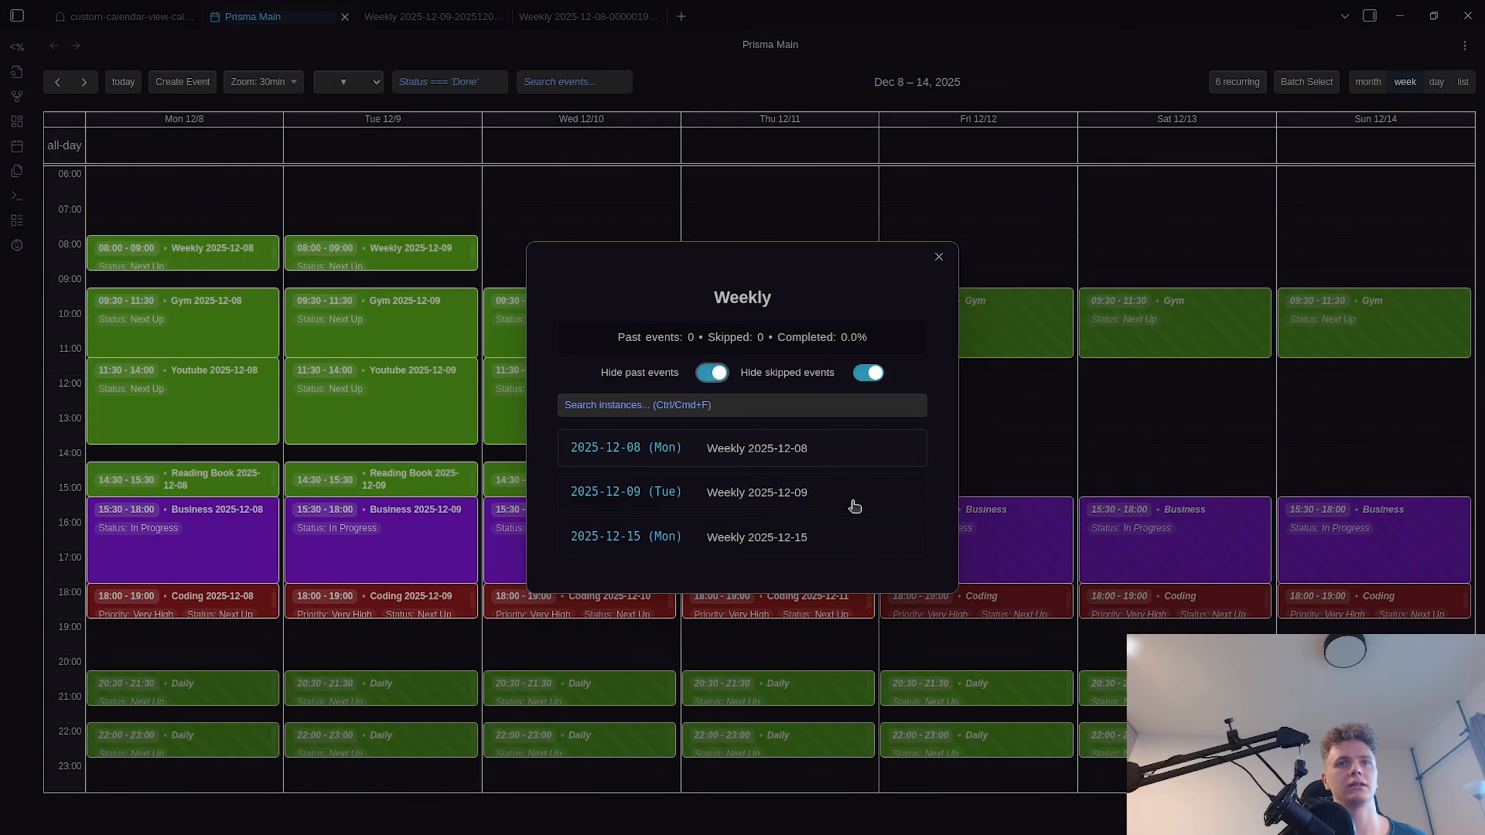
key(Escape)
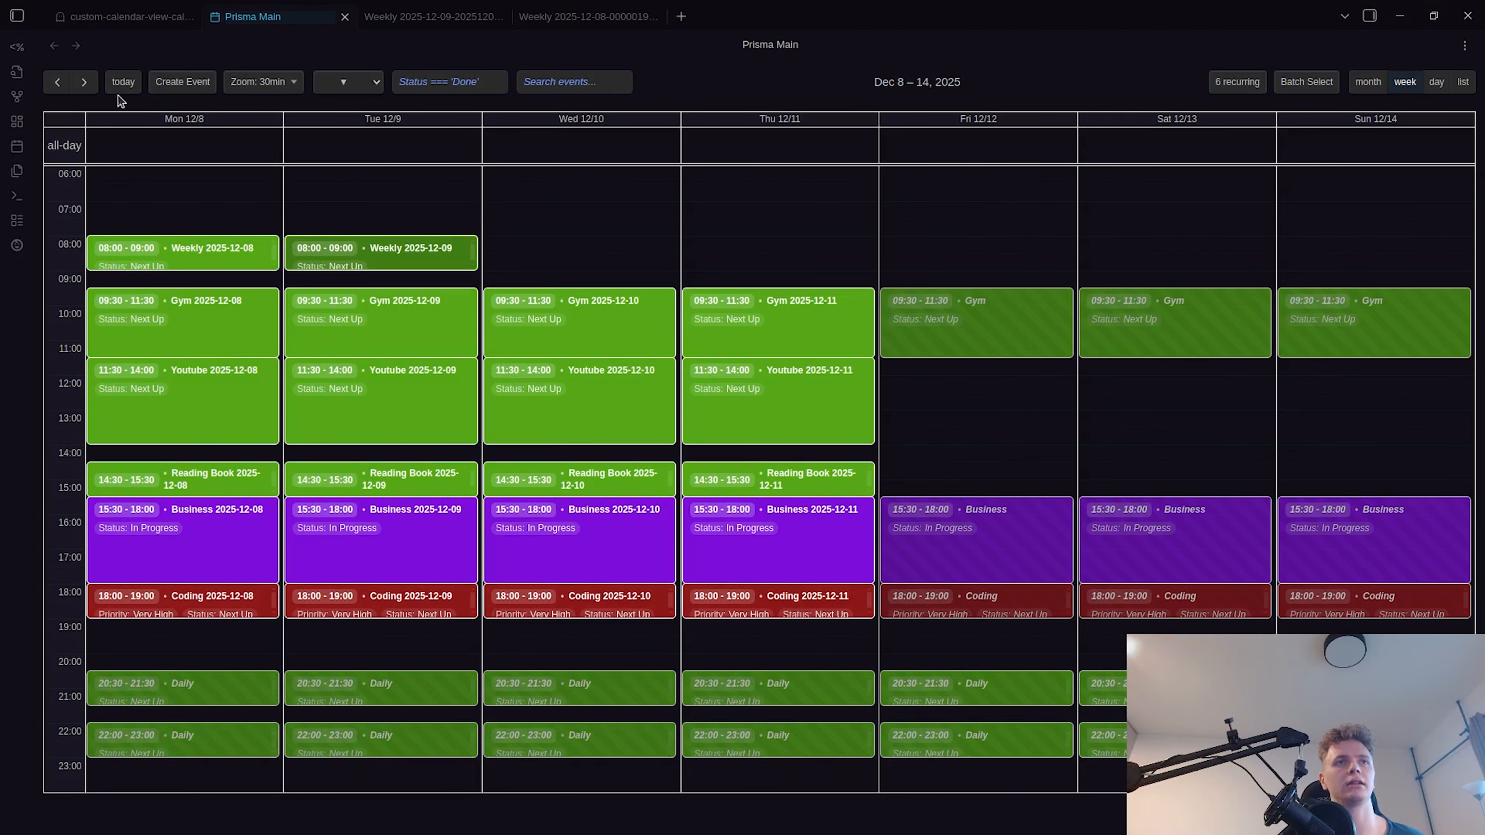
right_click(373, 268)
click(436, 357)
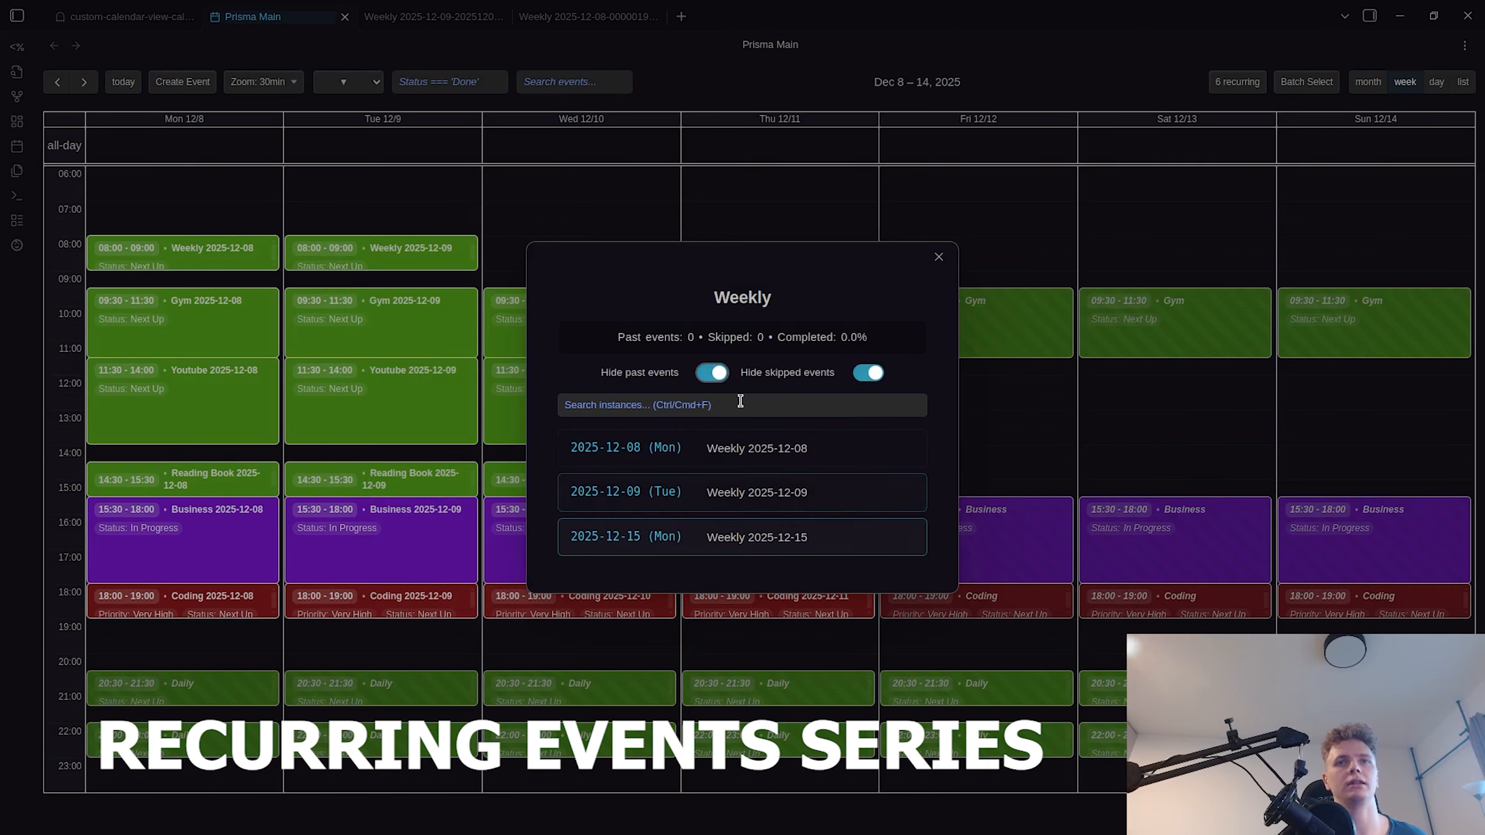
key(Escape)
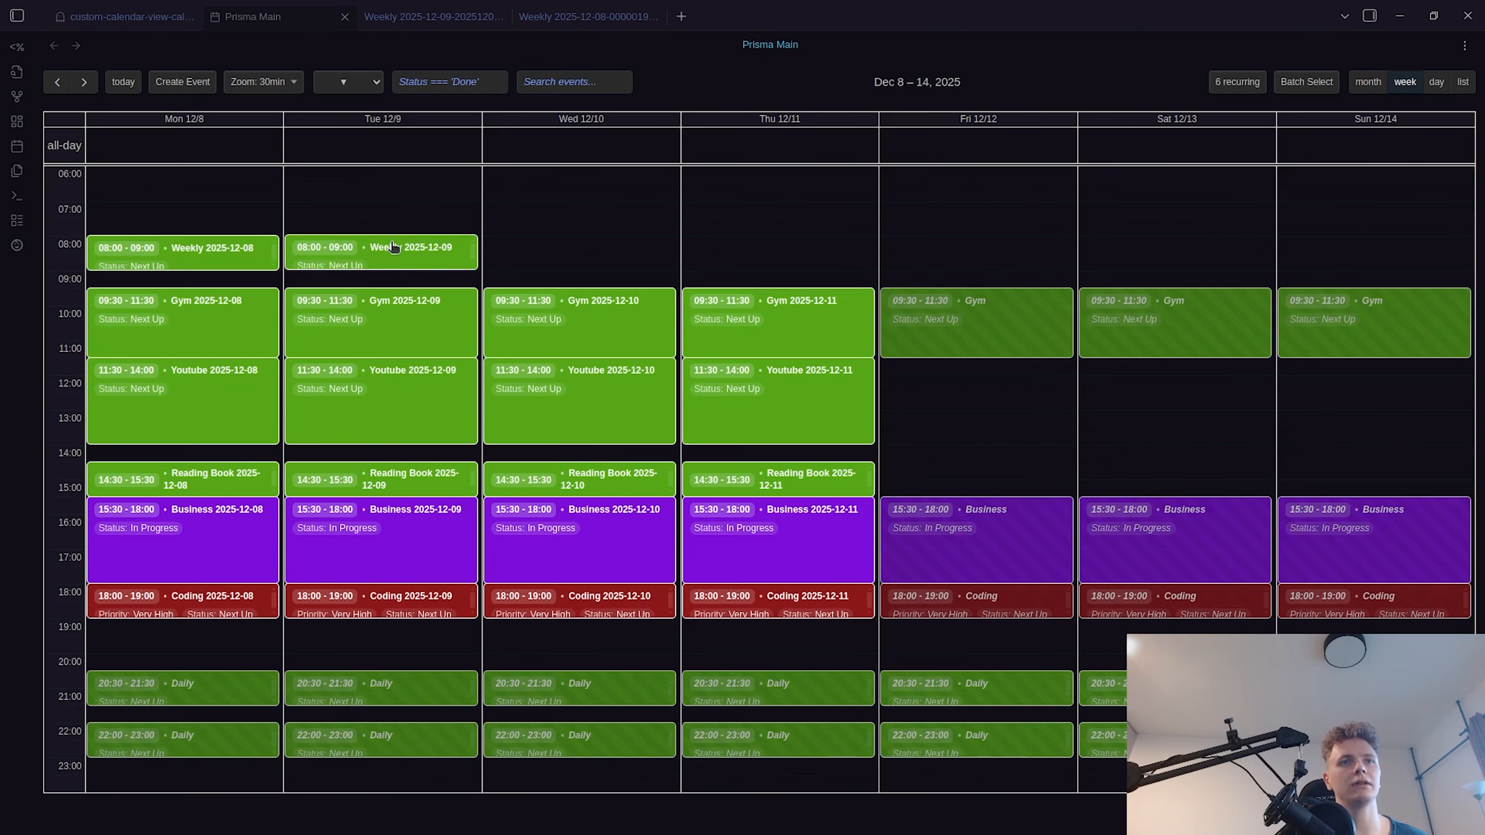
- Preview the Weekly 2025-12-09 event's note and add the text "Hello World" below its properties
right_click(397, 249)
click(441, 278)
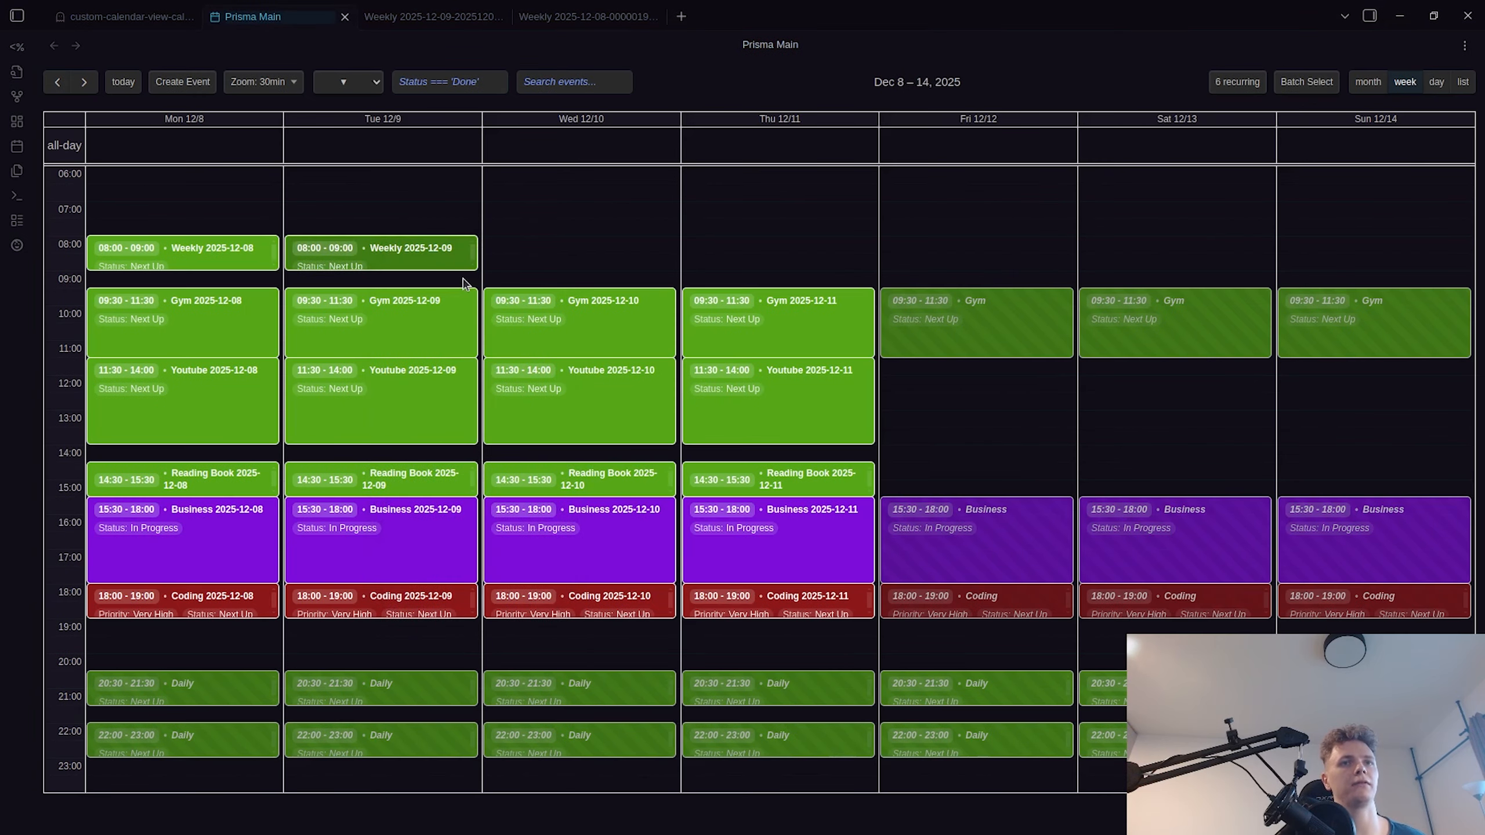
scroll(456, 410, down, 10)
click(449, 562)
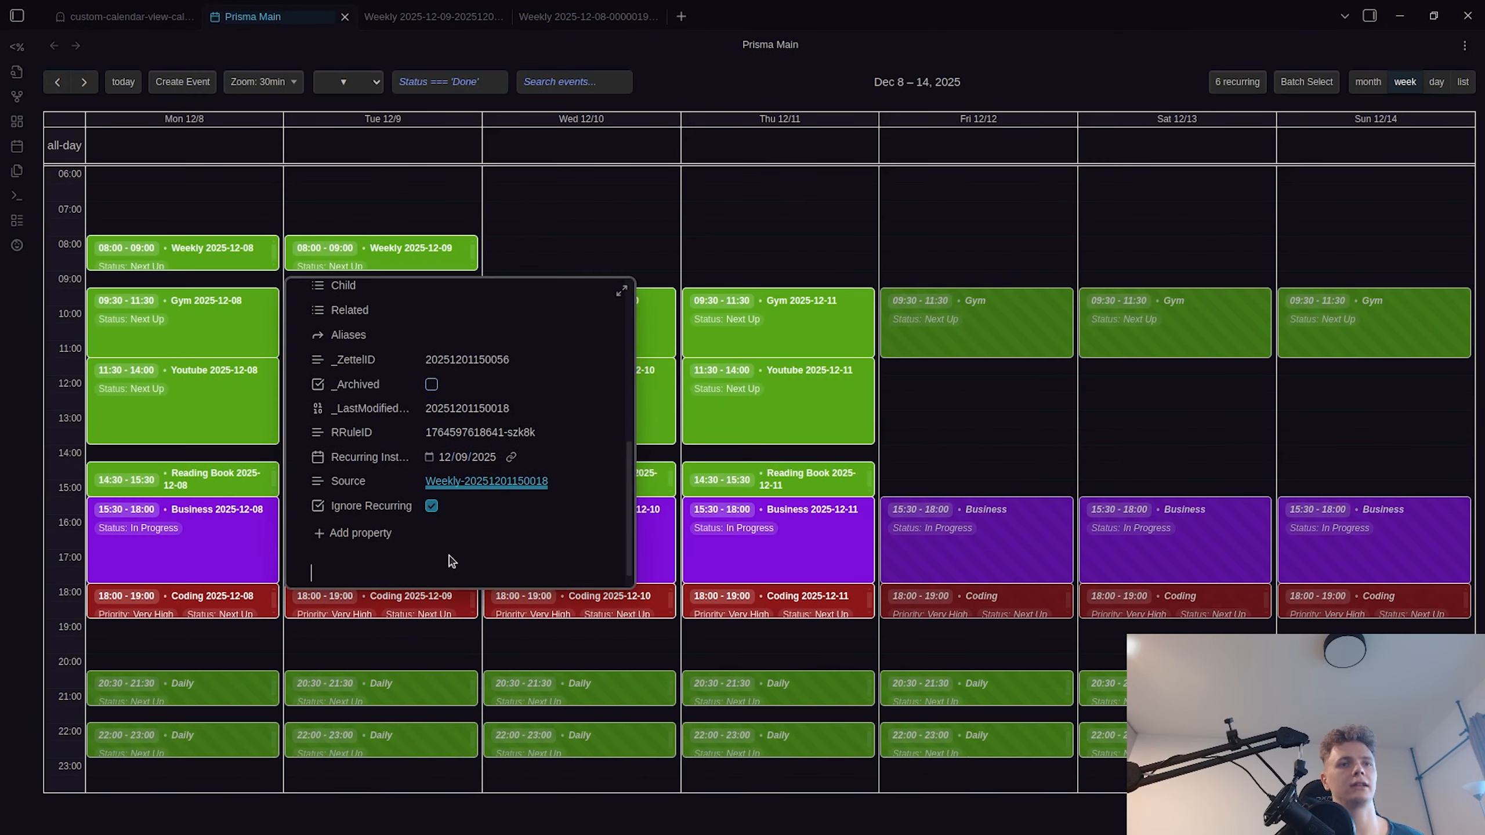
text(Hello World)
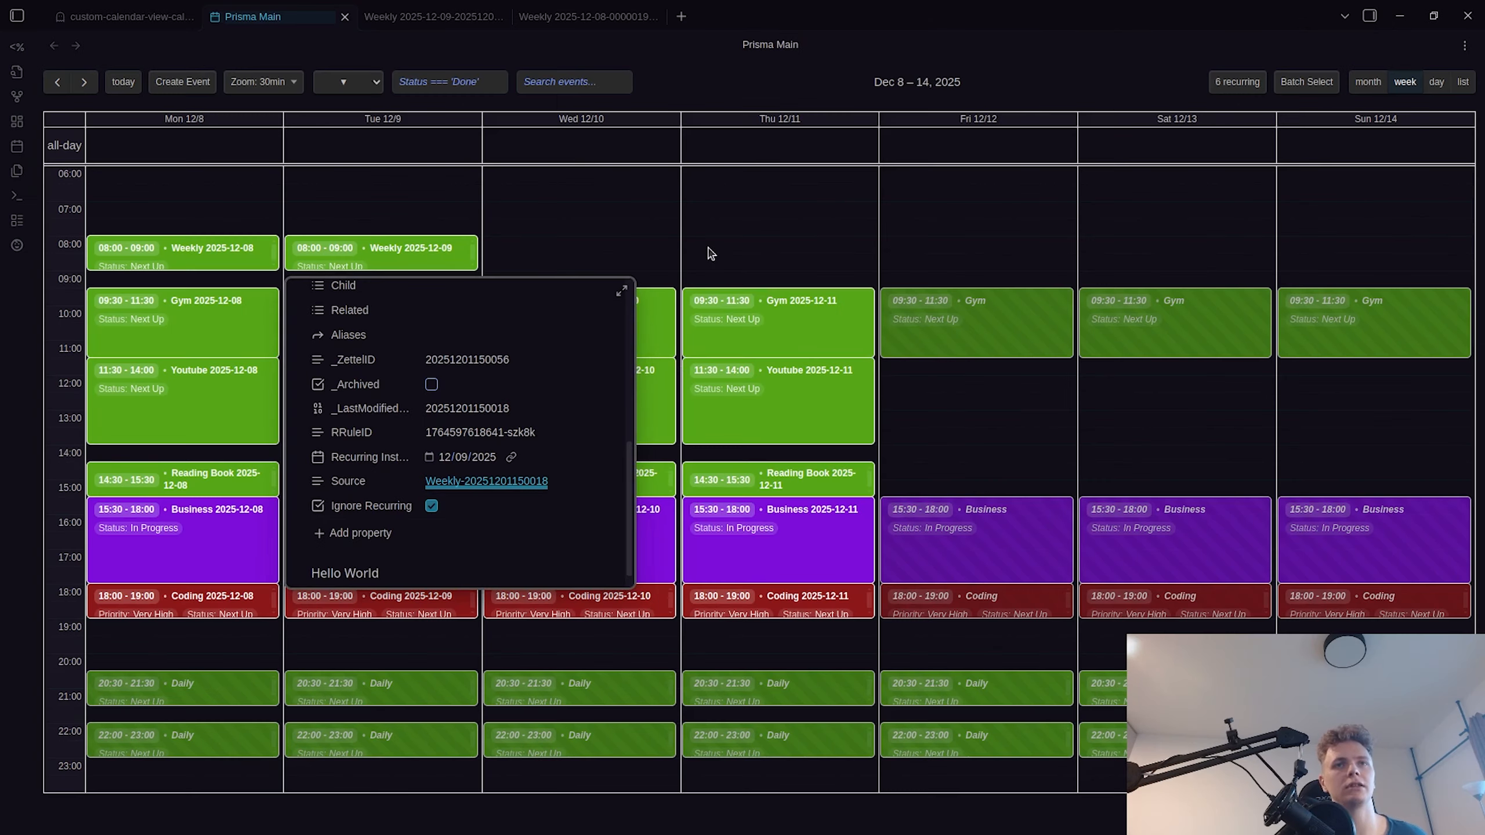
- Dismiss the blank event form on Thursday 12/11 and examine the note preview of the Weekly 2025-12-09 event
click(708, 248)
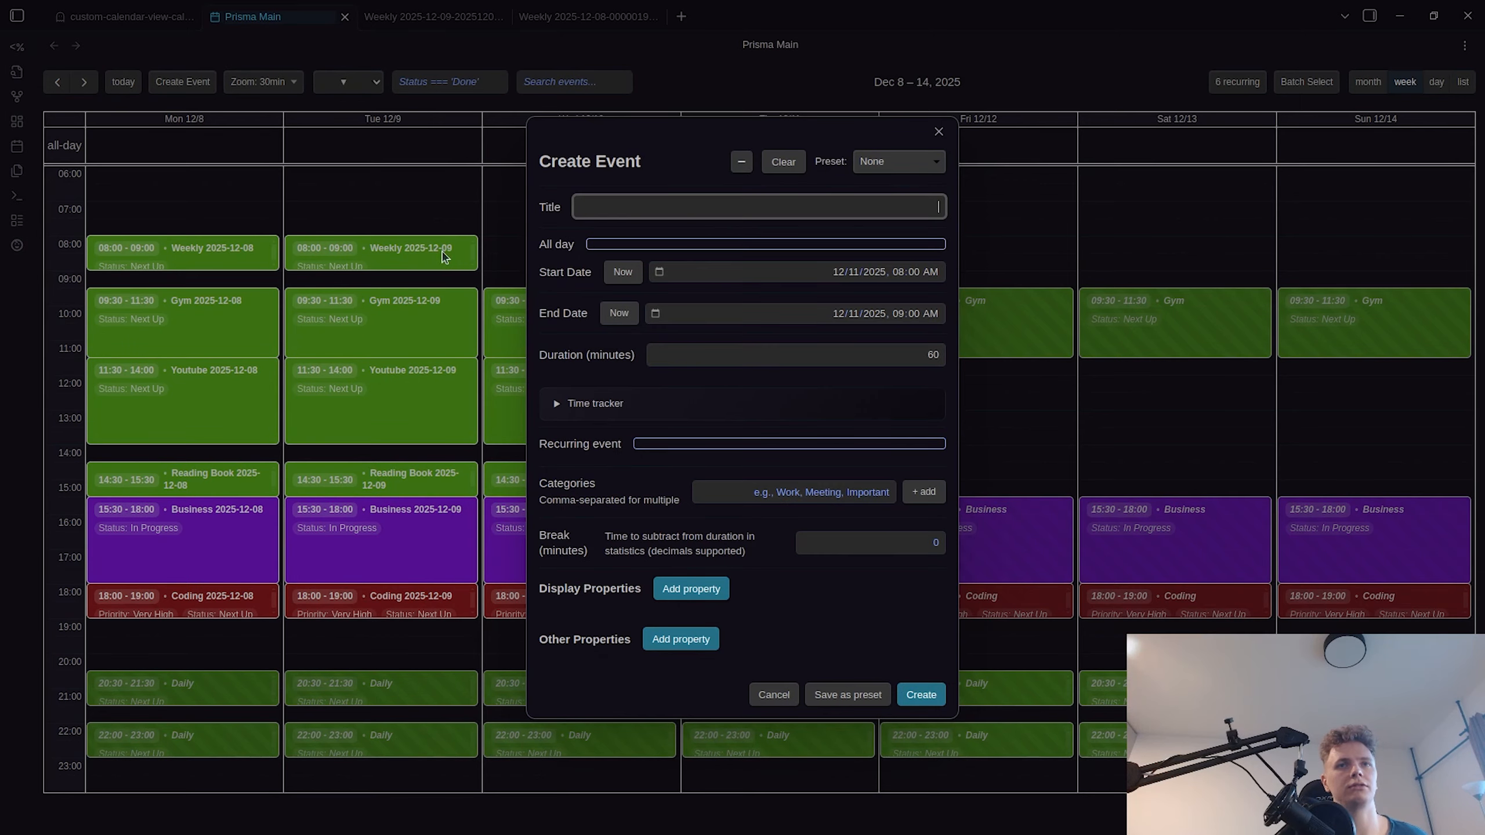
click(417, 255)
mouse_move(392, 254)
scroll(474, 448, down, 8)
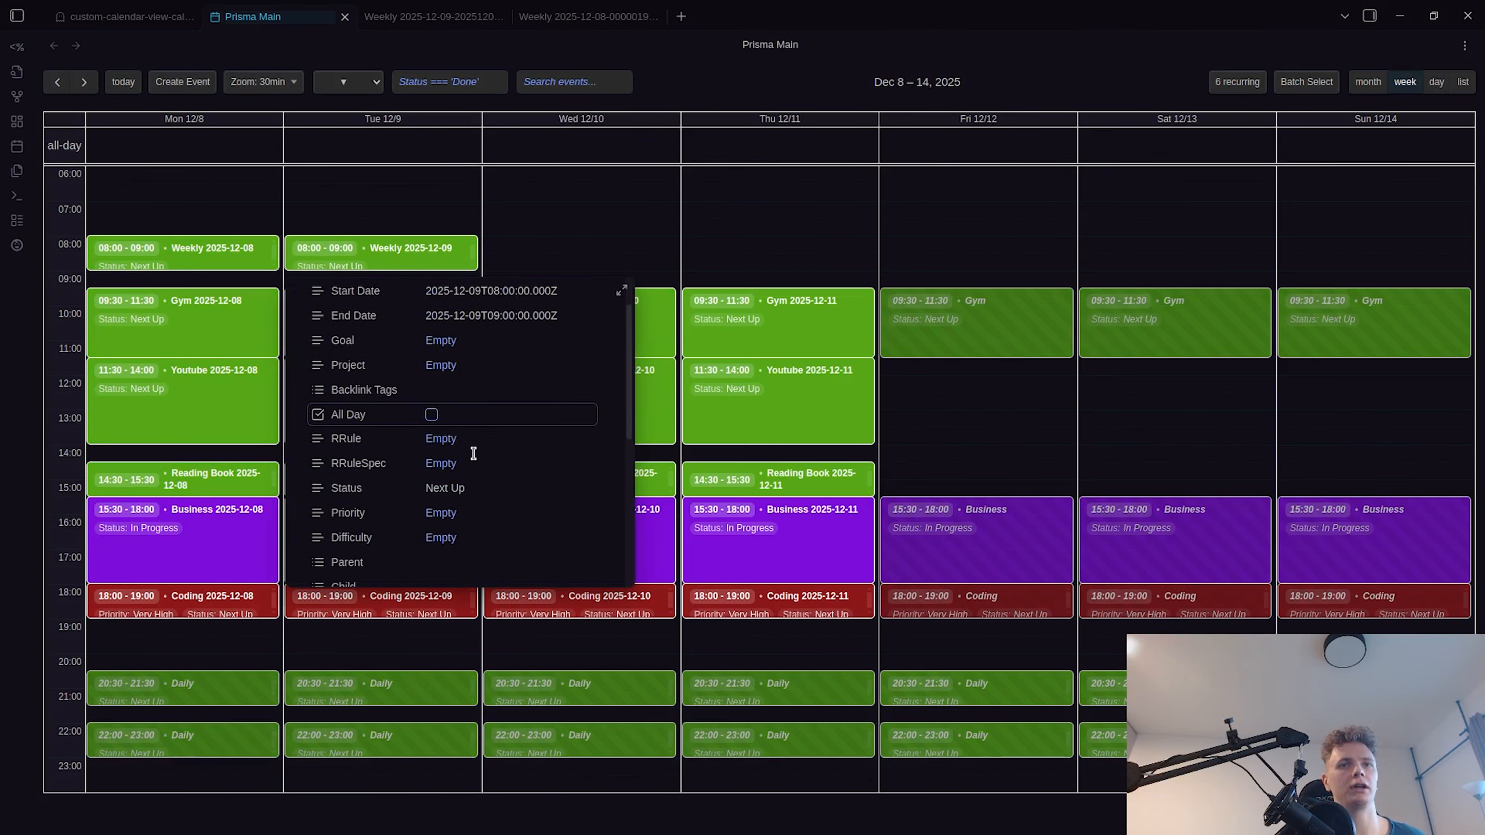
key(ctrl)
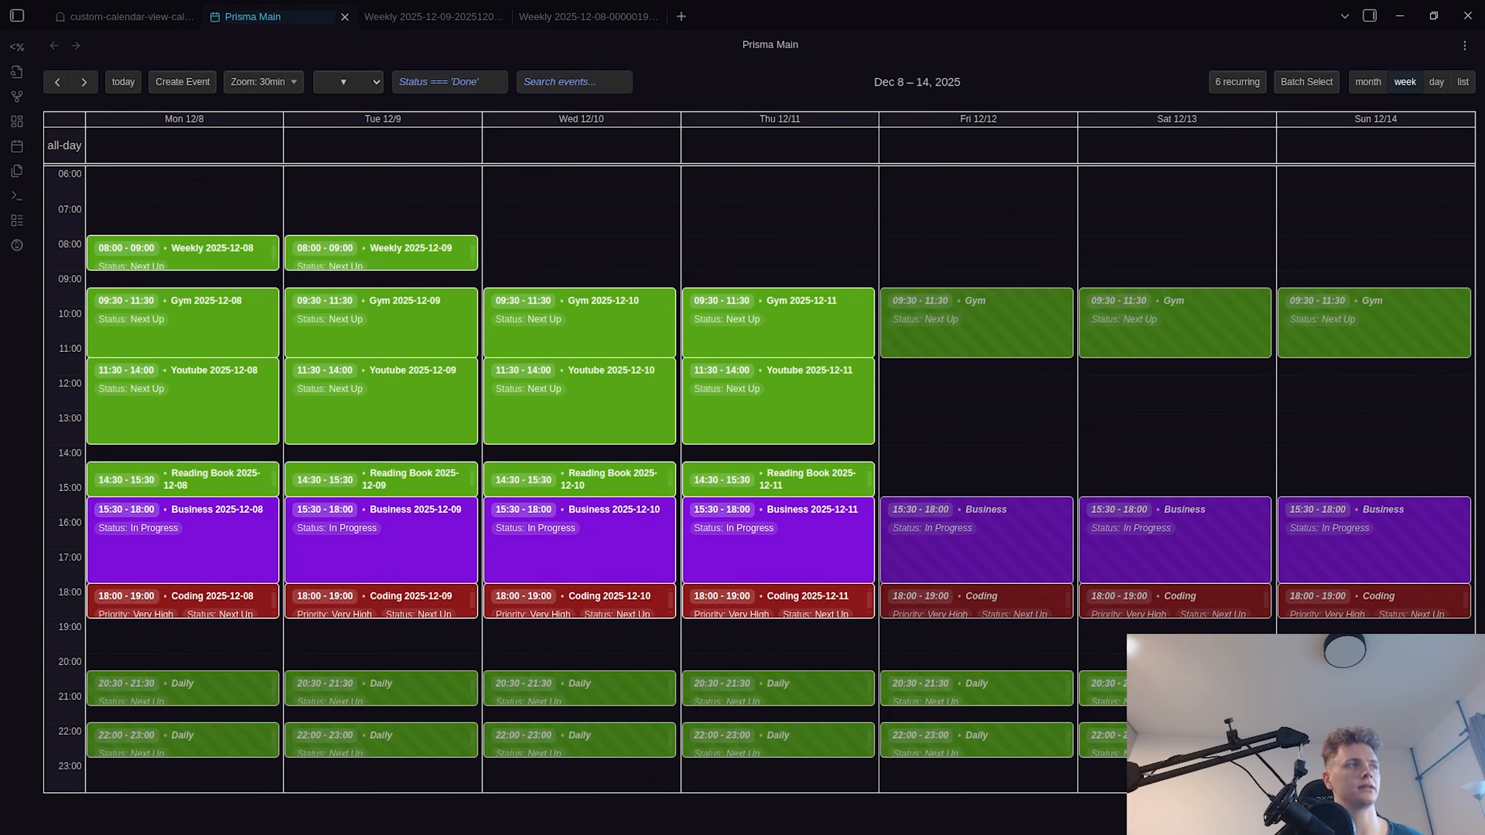
- Delete the "Hello World" text from the Weekly 2025-12-09 event's note in its preview
right_click(411, 256)
click(456, 286)
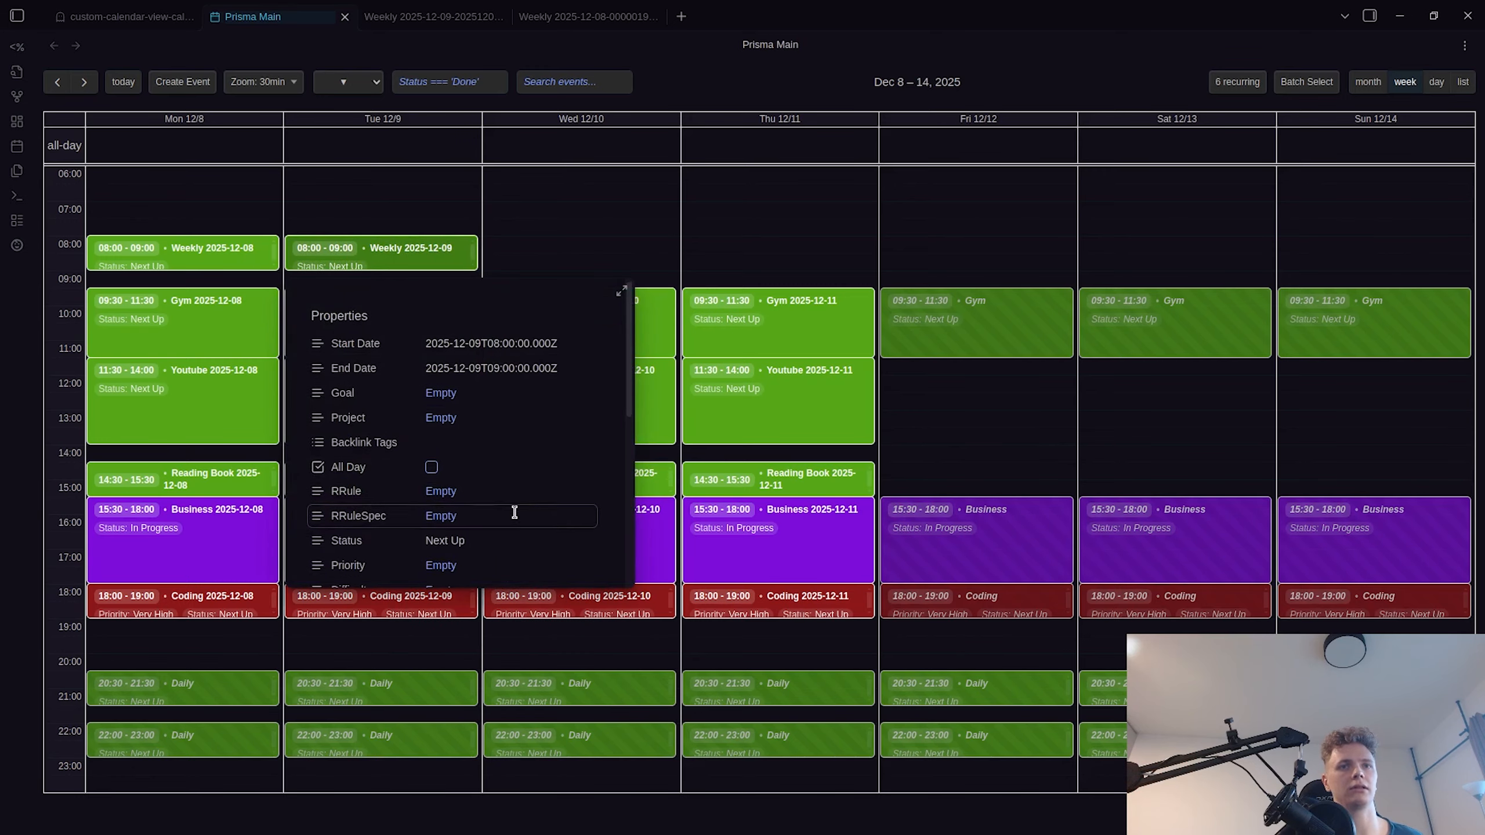
scroll(515, 512, down, 8)
click(480, 567)
key(ctrl+a)
key(BackSpace)
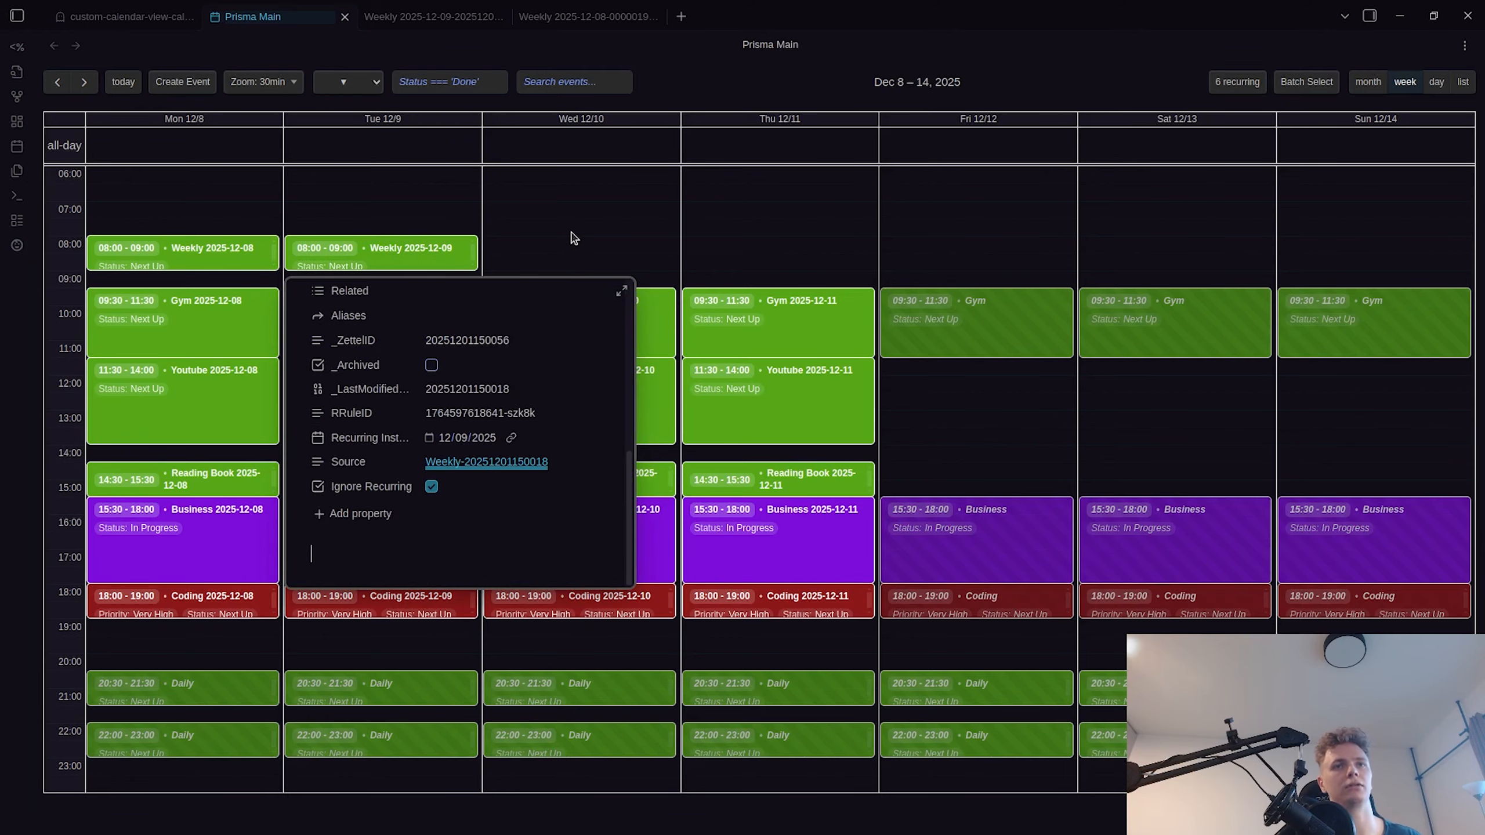
click(573, 237)
key(Escape)
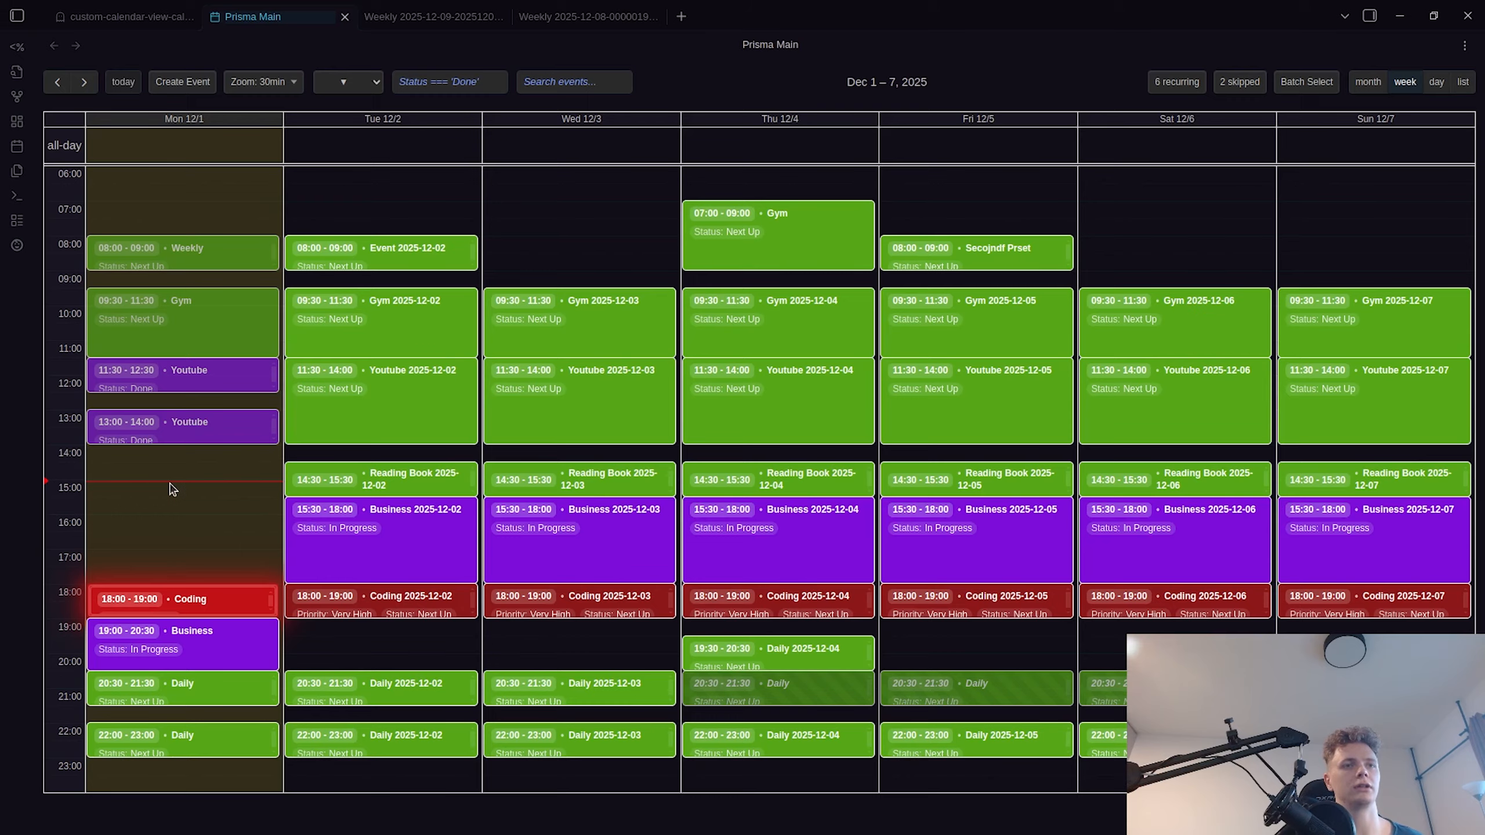
- Create an event titled "Working" on Monday 12/1, running and stopping its time tracker to set the start and end times
click(164, 485)
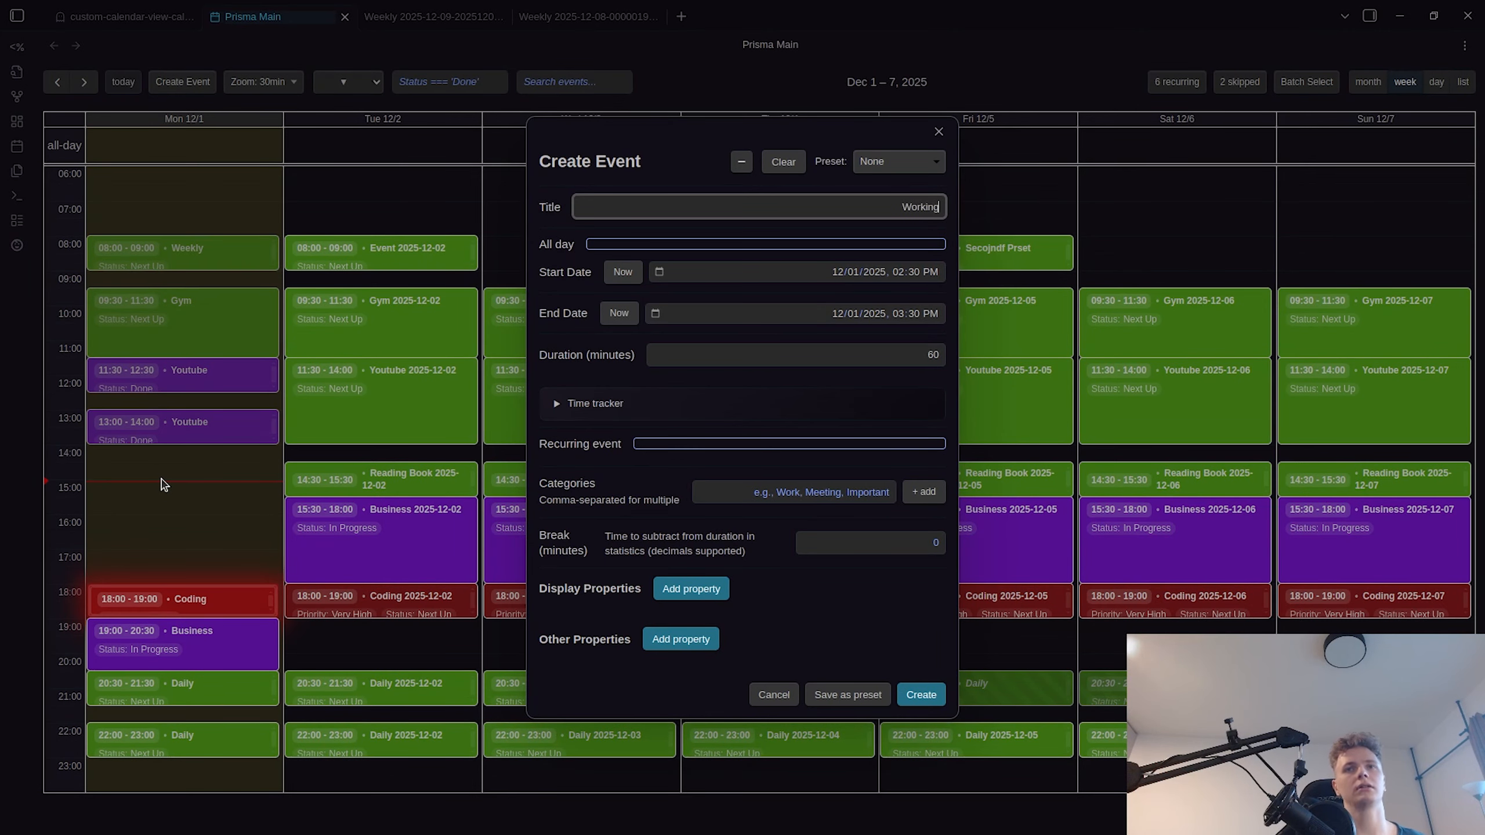
click(581, 422)
click(741, 468)
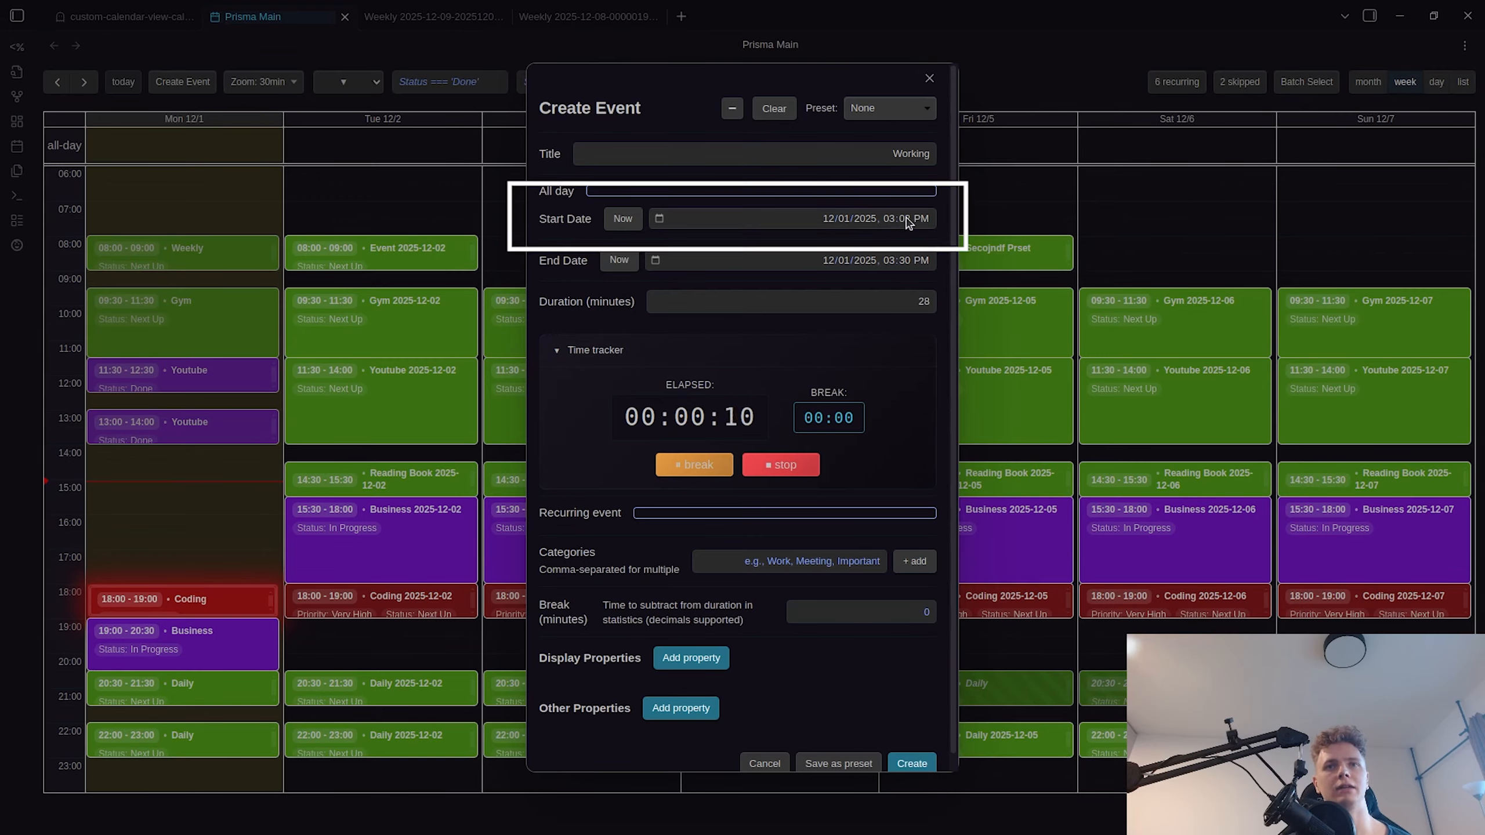
click(780, 465)
scroll(909, 682, down, 2)
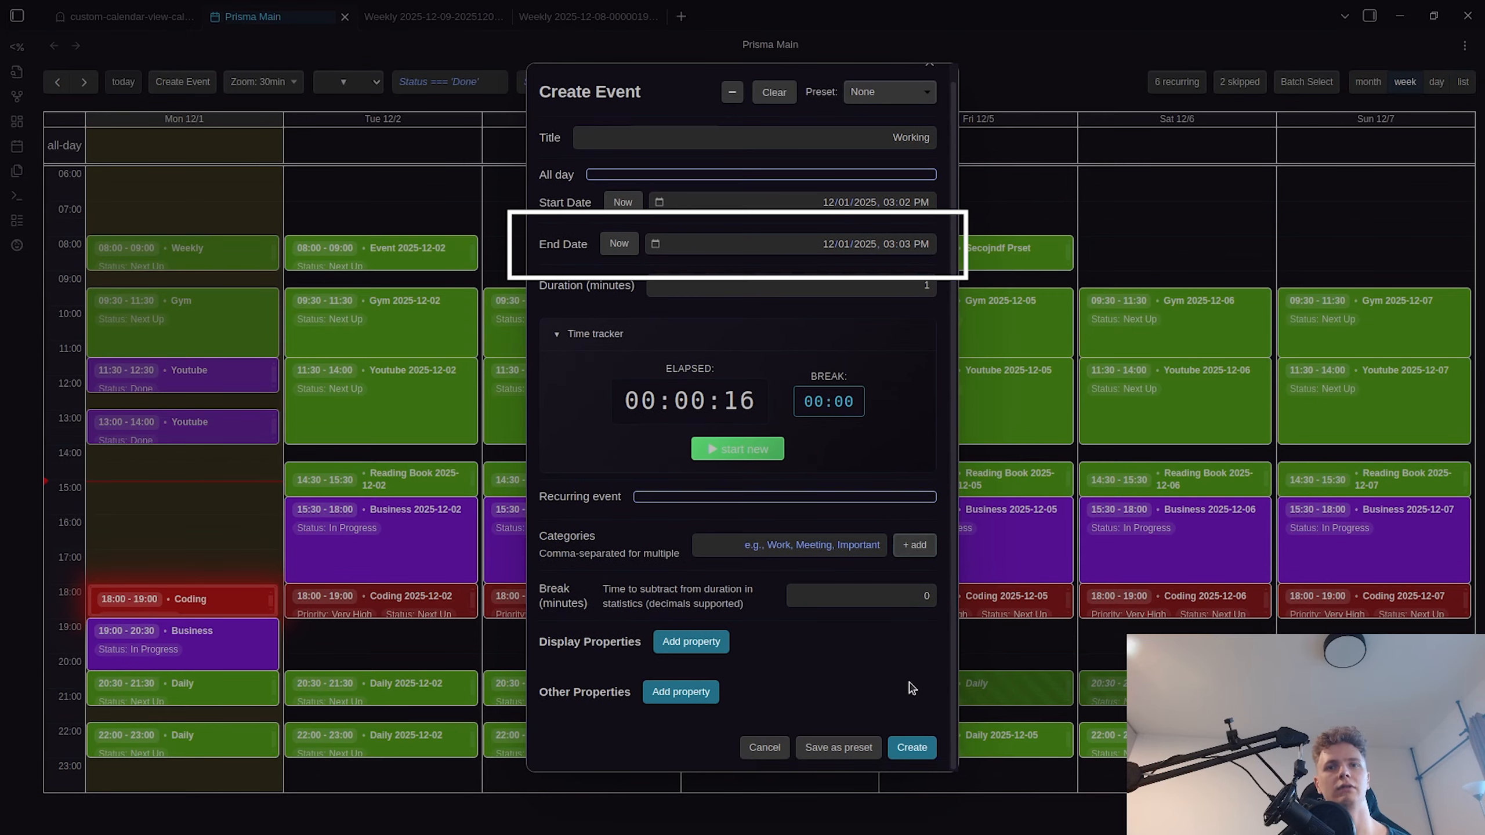
click(909, 746)
- Track time again in the Working event's edit form, minimize the form and bring it back with the "Restore minimized event modal" command
click(241, 487)
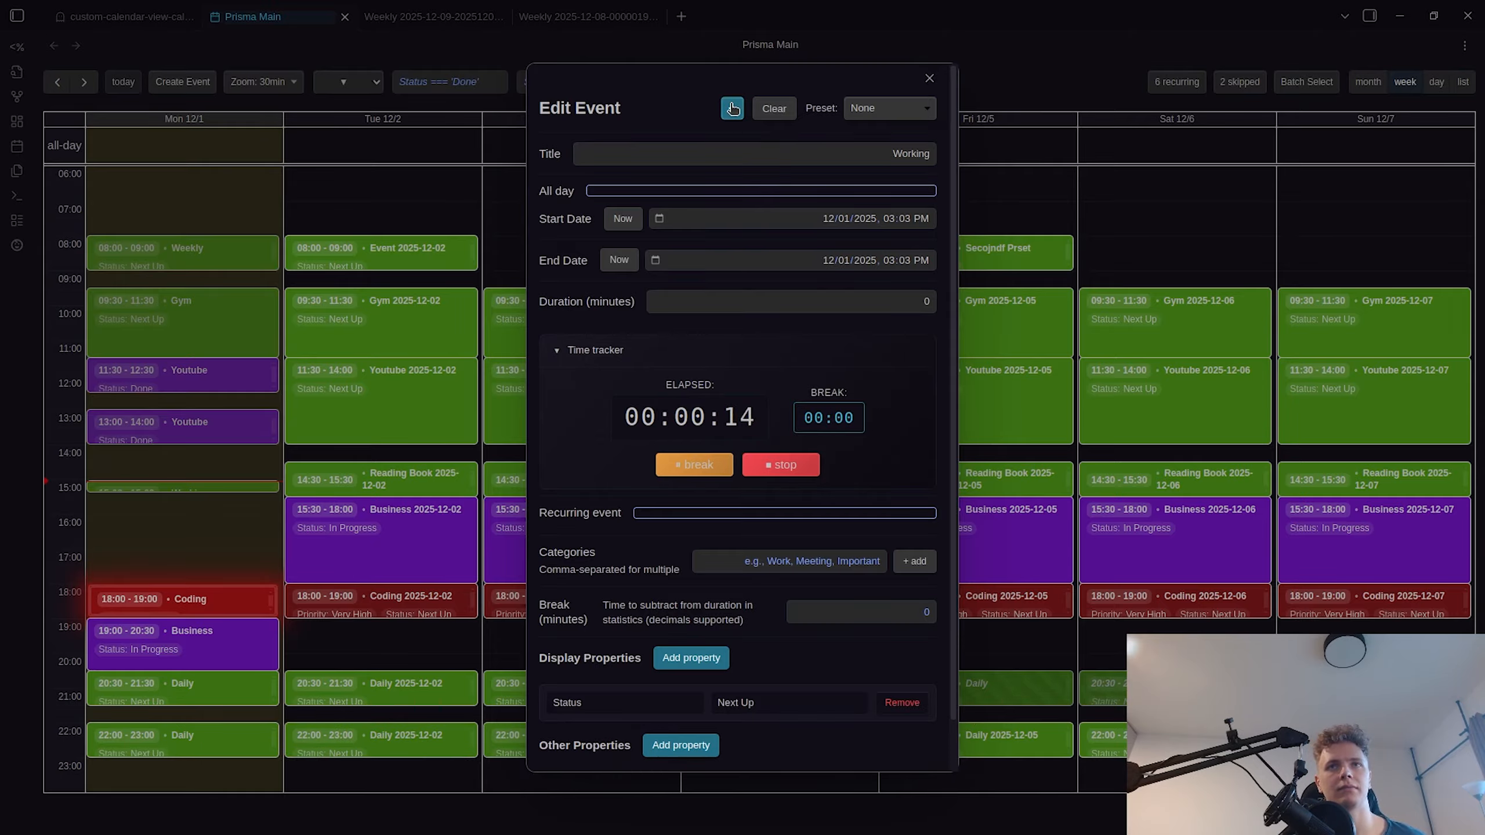
click(732, 108)
mouse_move(520, 313)
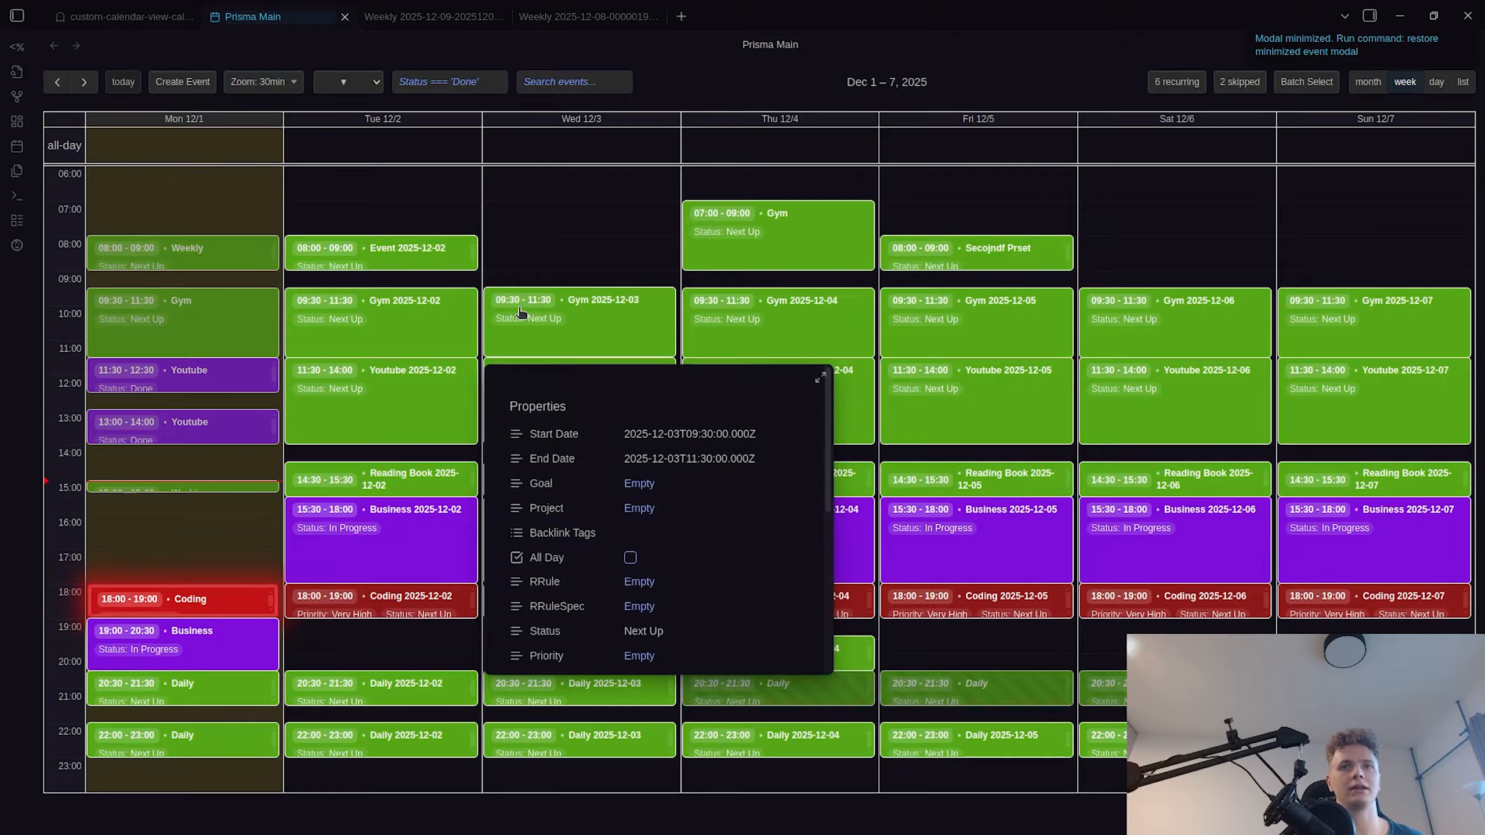
key(ctrl+p)
text(restore)
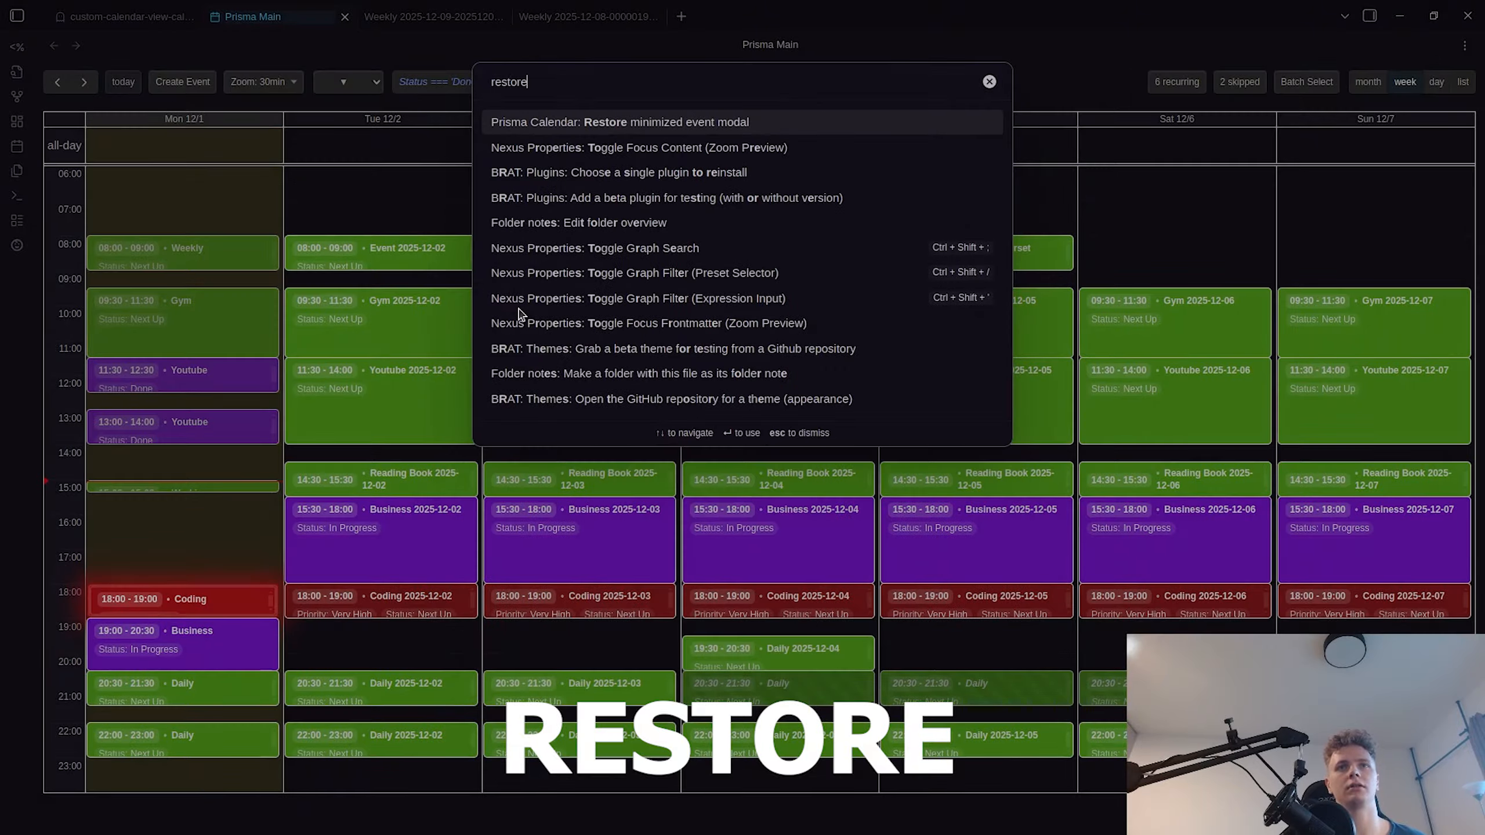
key(Return)
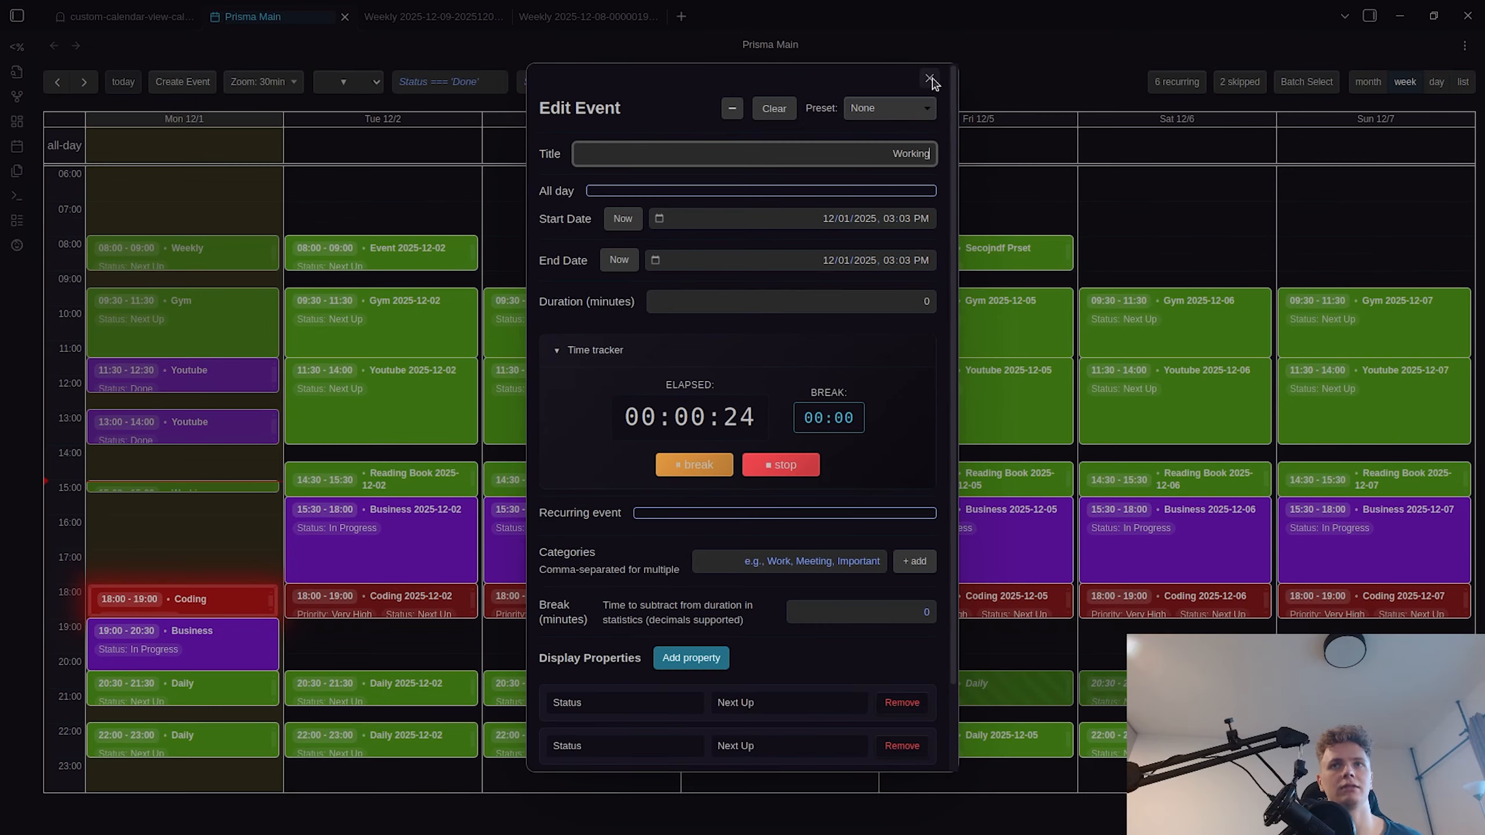
- Dismiss the Working event's form with its tracker running, restore it by command and dismiss it again
click(966, 11)
key(ctrl+p)
key(Return)
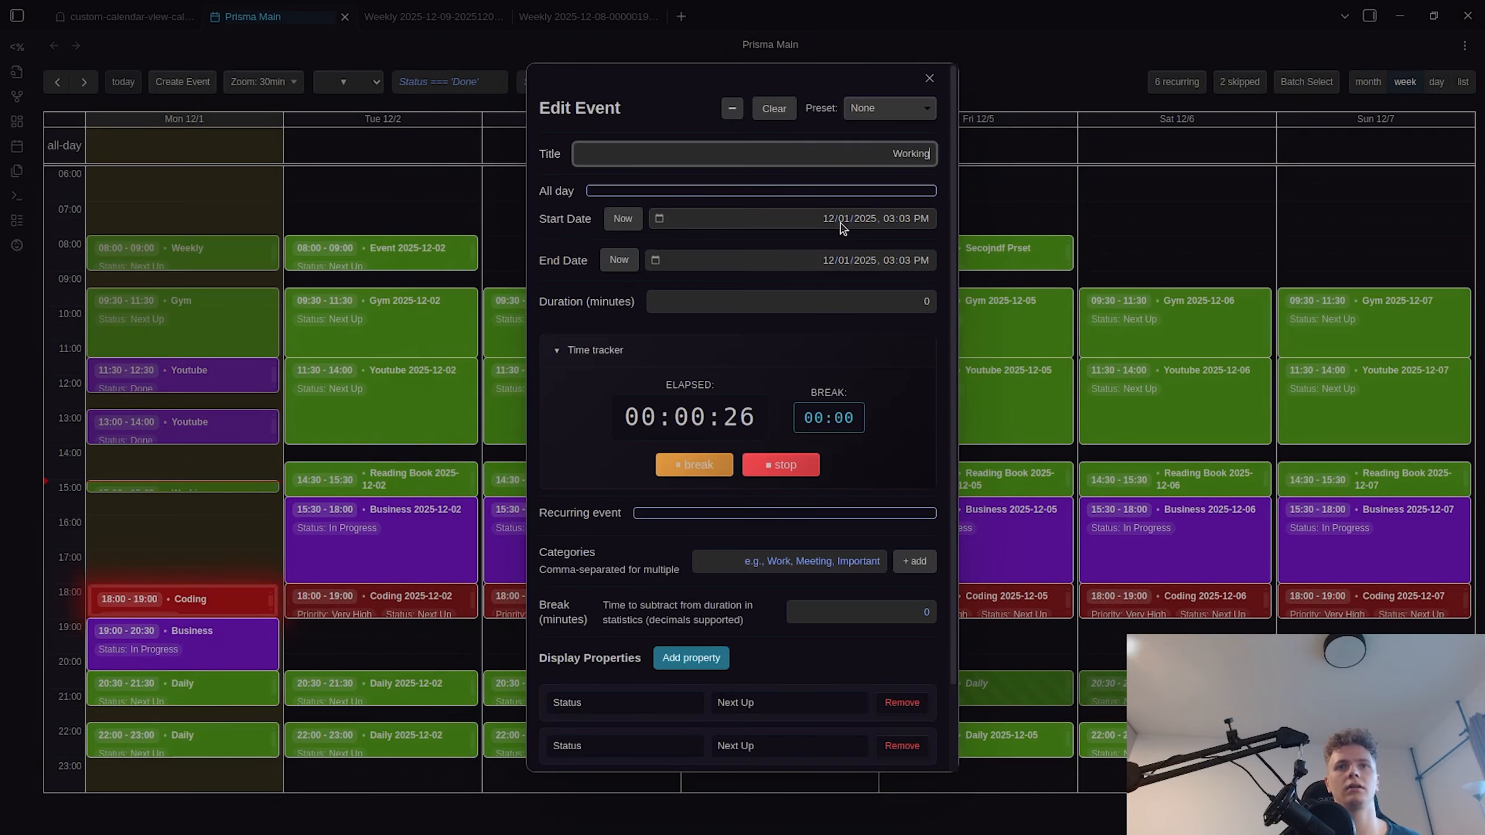
key(Escape)
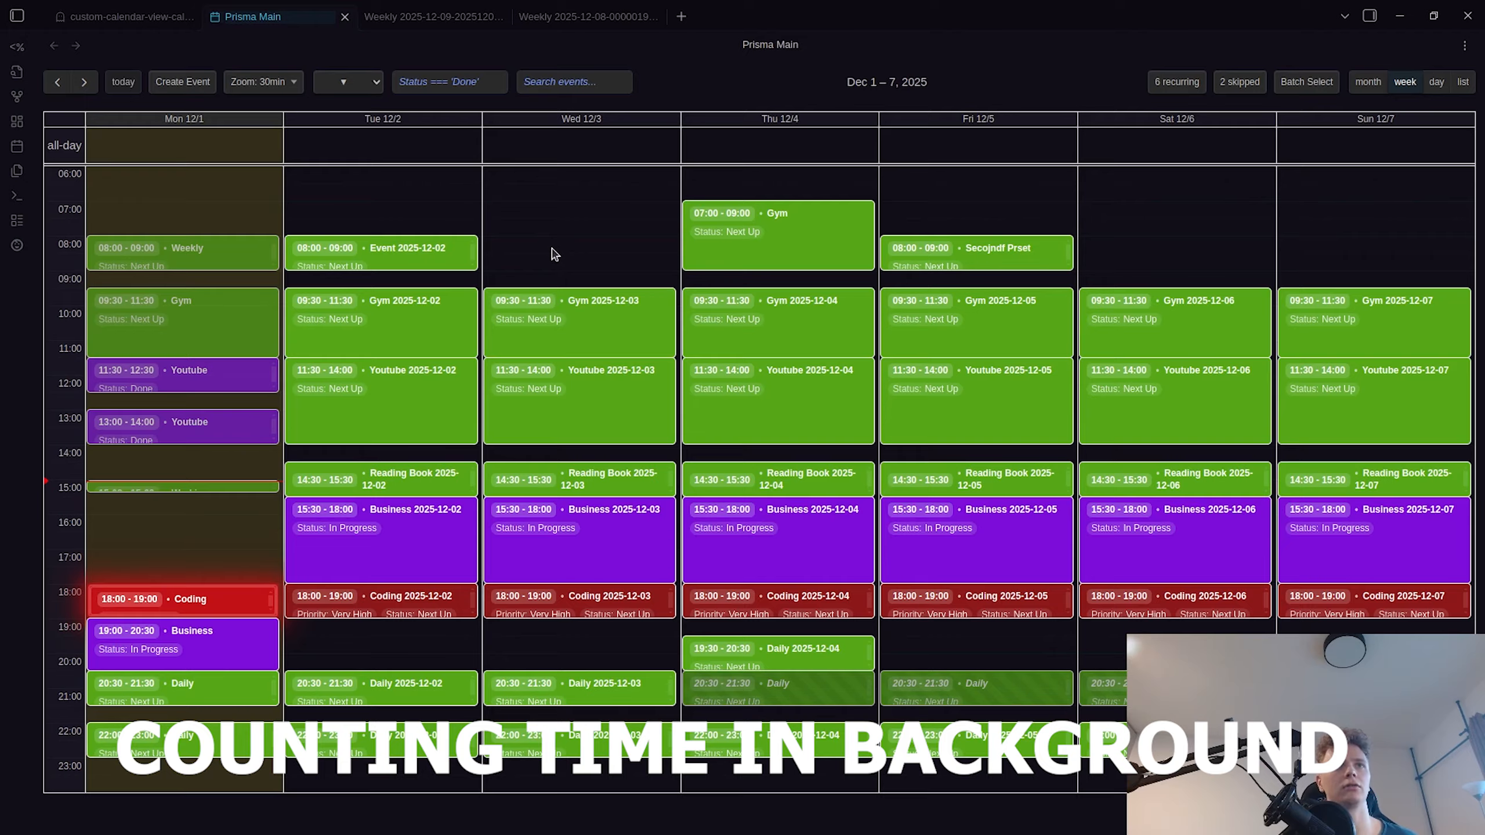
- Cancel a blank 03:30 PM event form on Monday 12/1 and briefly restore the minimized Working event's form
click(216, 514)
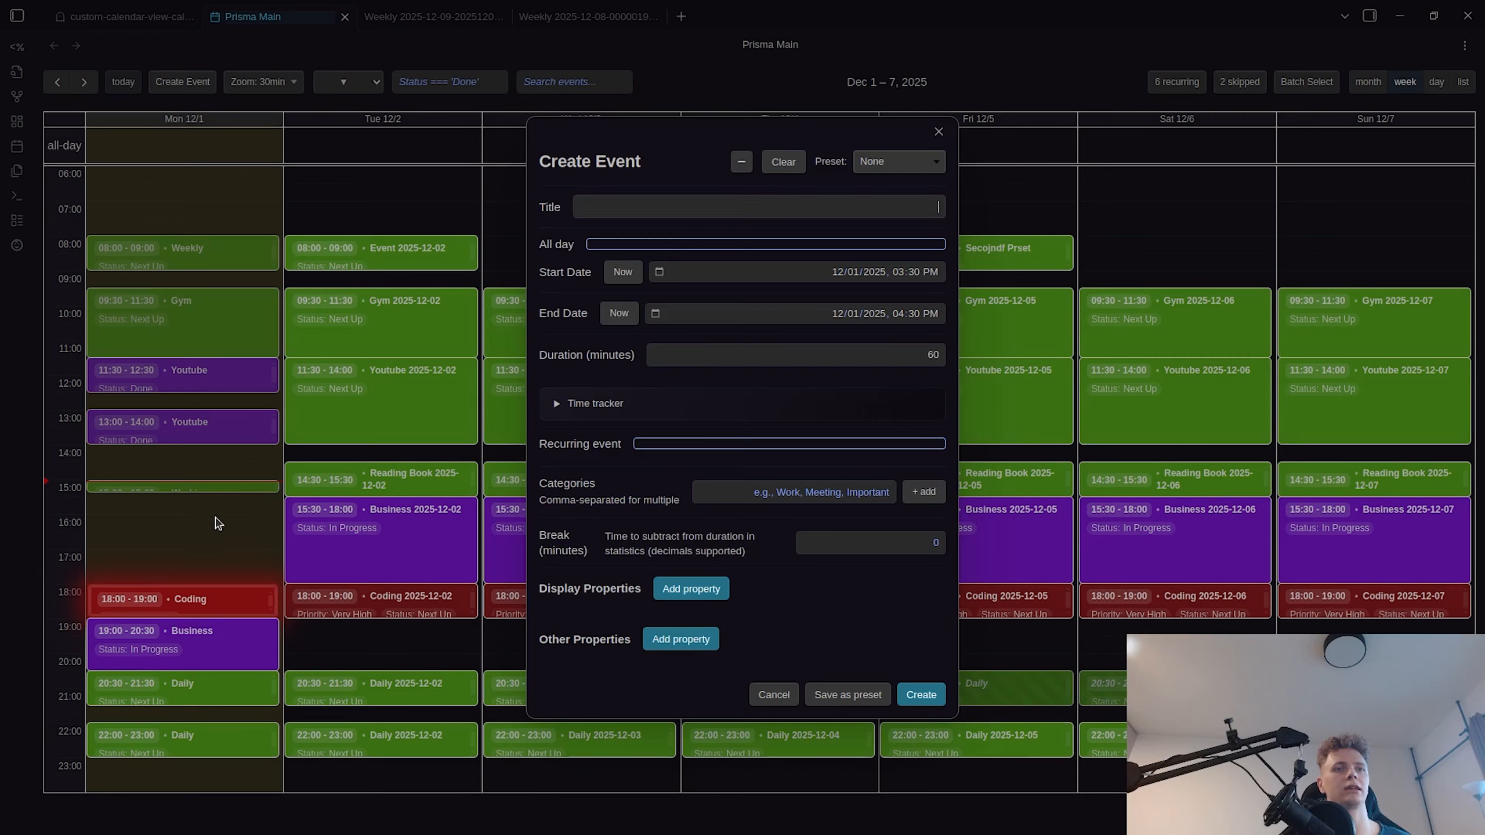
key(Escape)
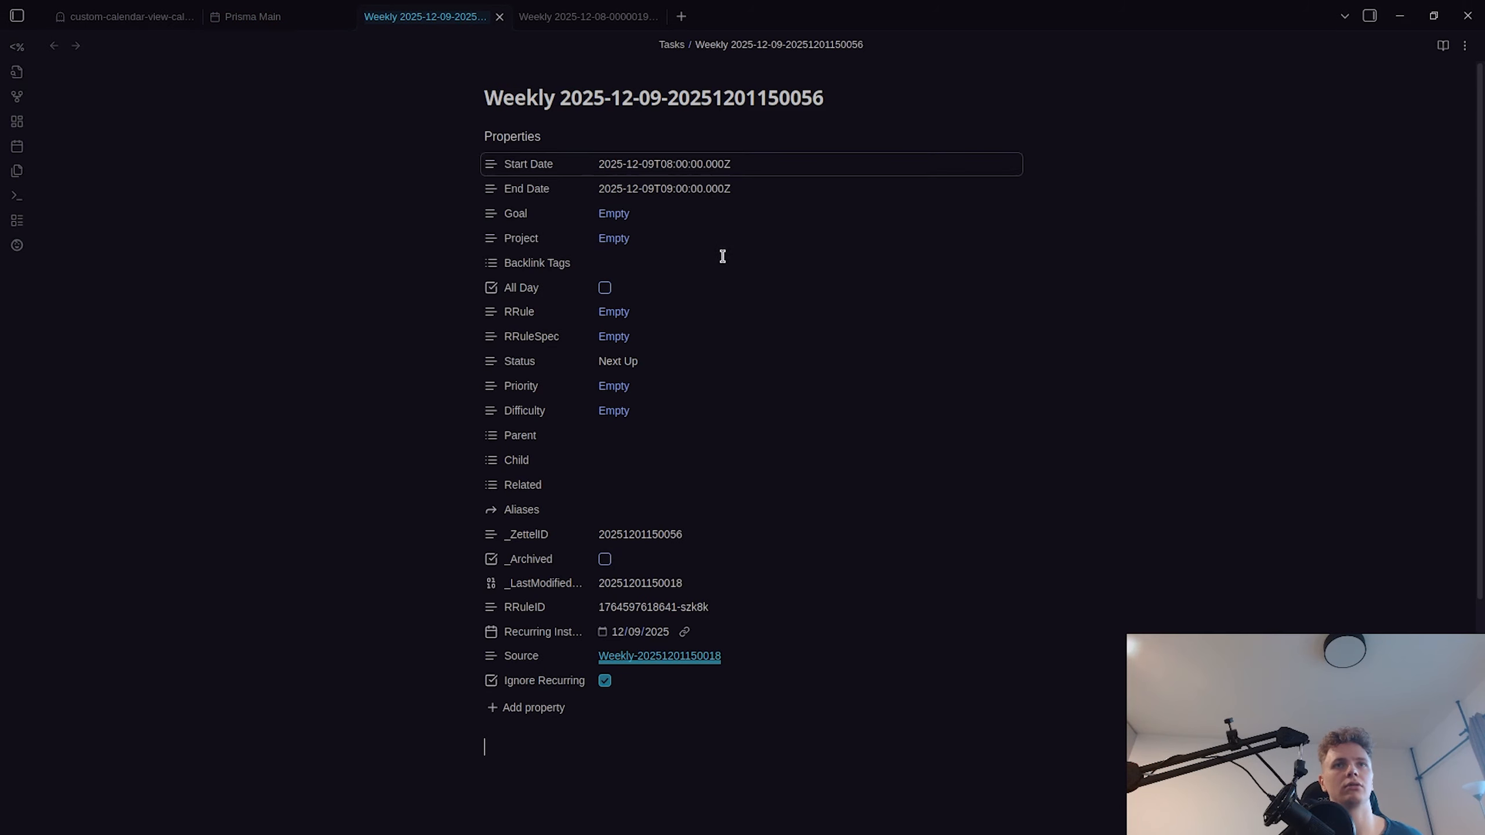
text(a)
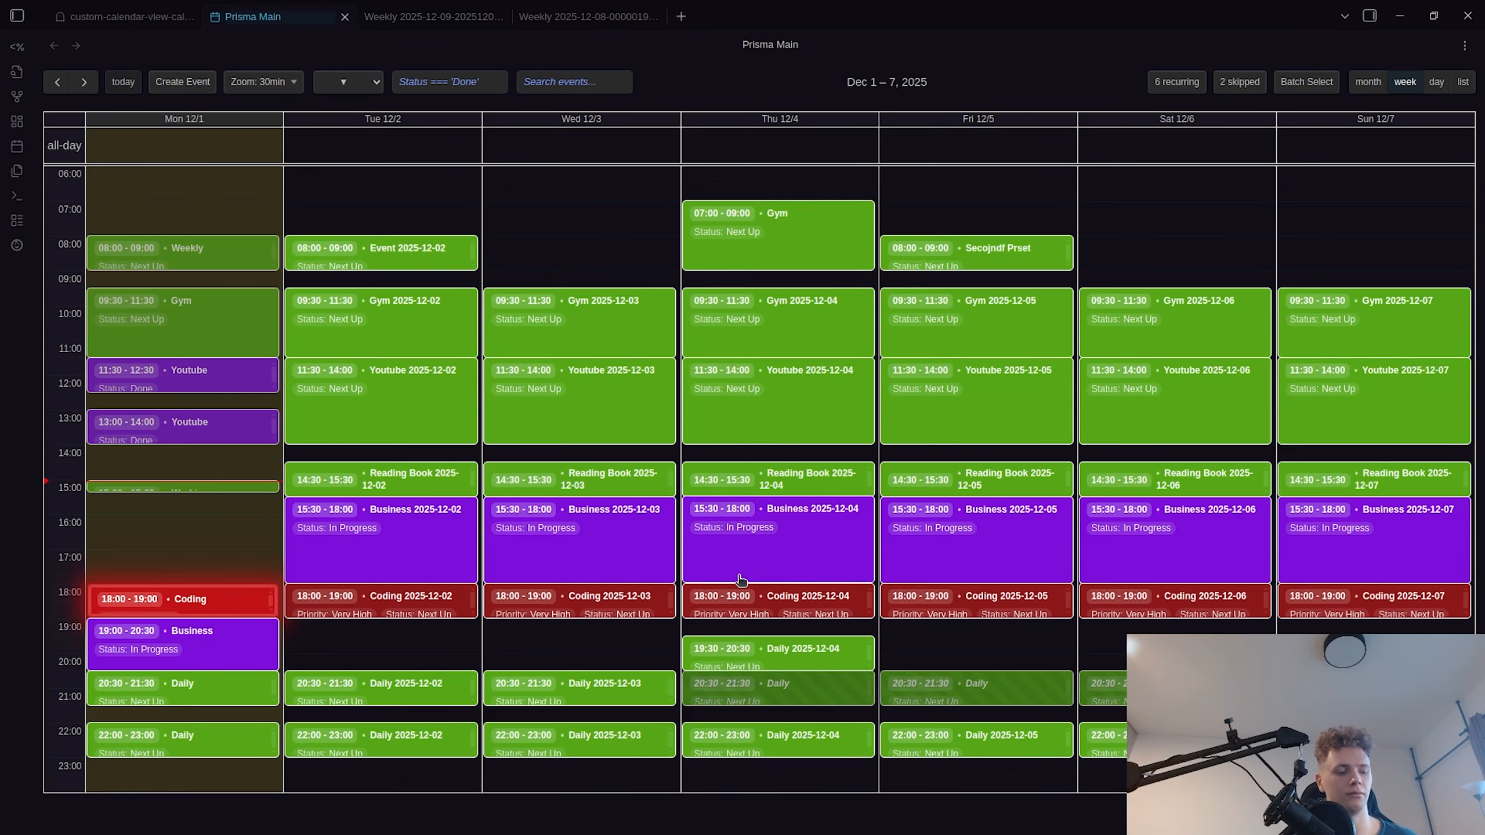
key(ctrl+p)
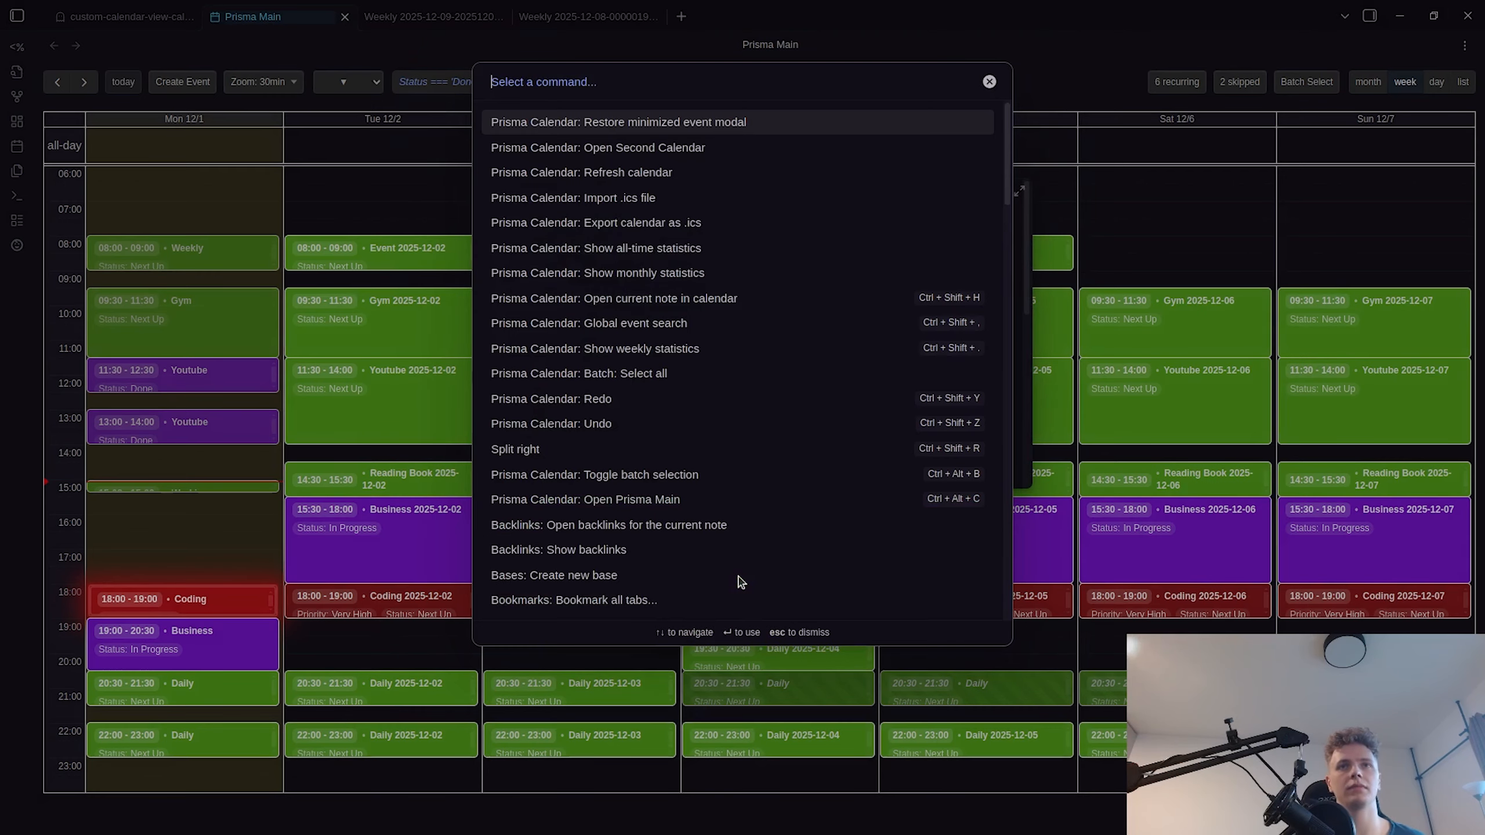
key(Return)
click(783, 465)
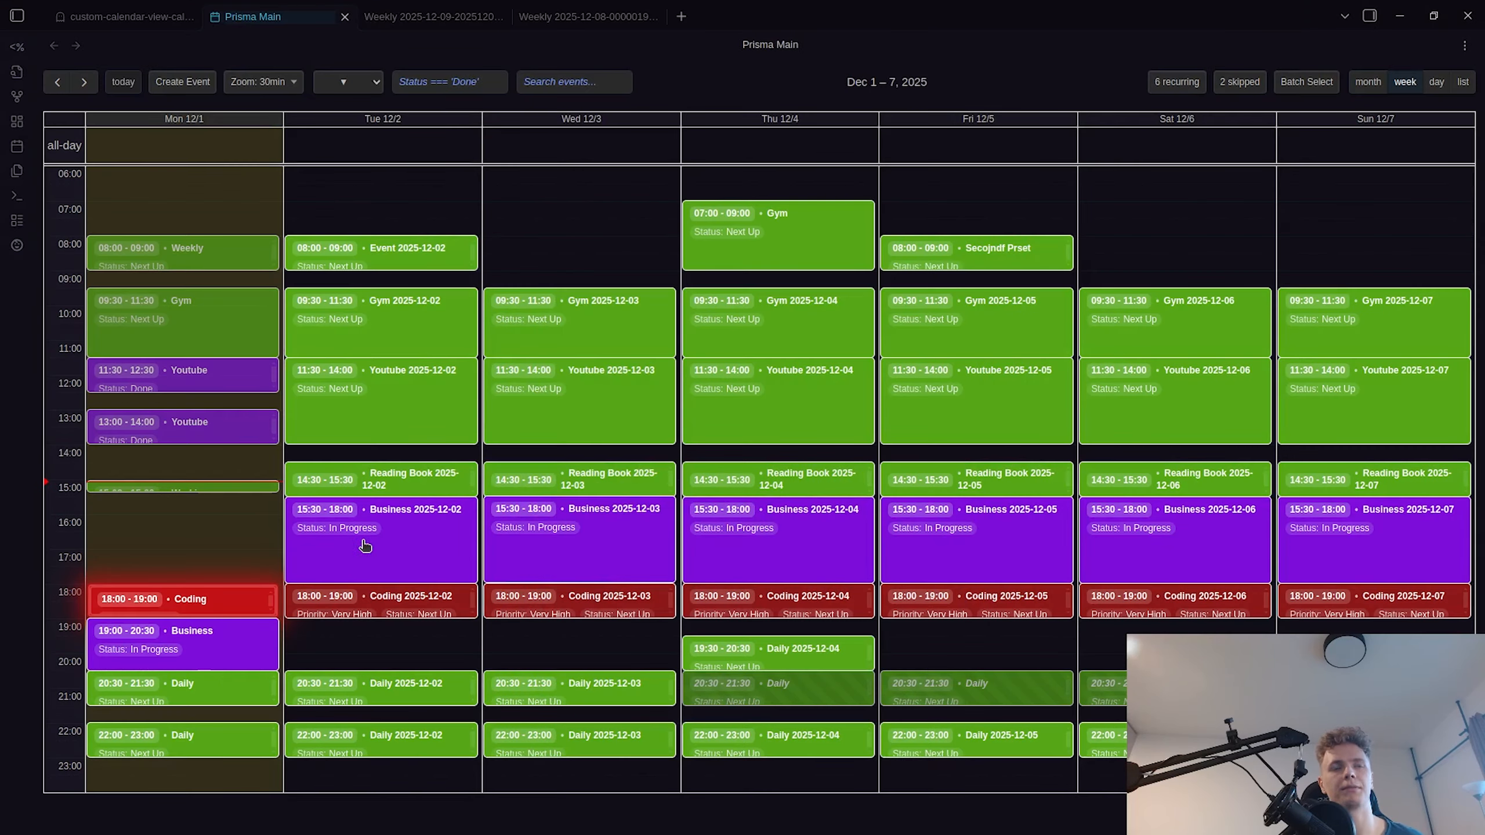
- Discard a blank 05:00 PM event form on Monday 12/1 and restore the Working event's form to check its running tracker
click(137, 560)
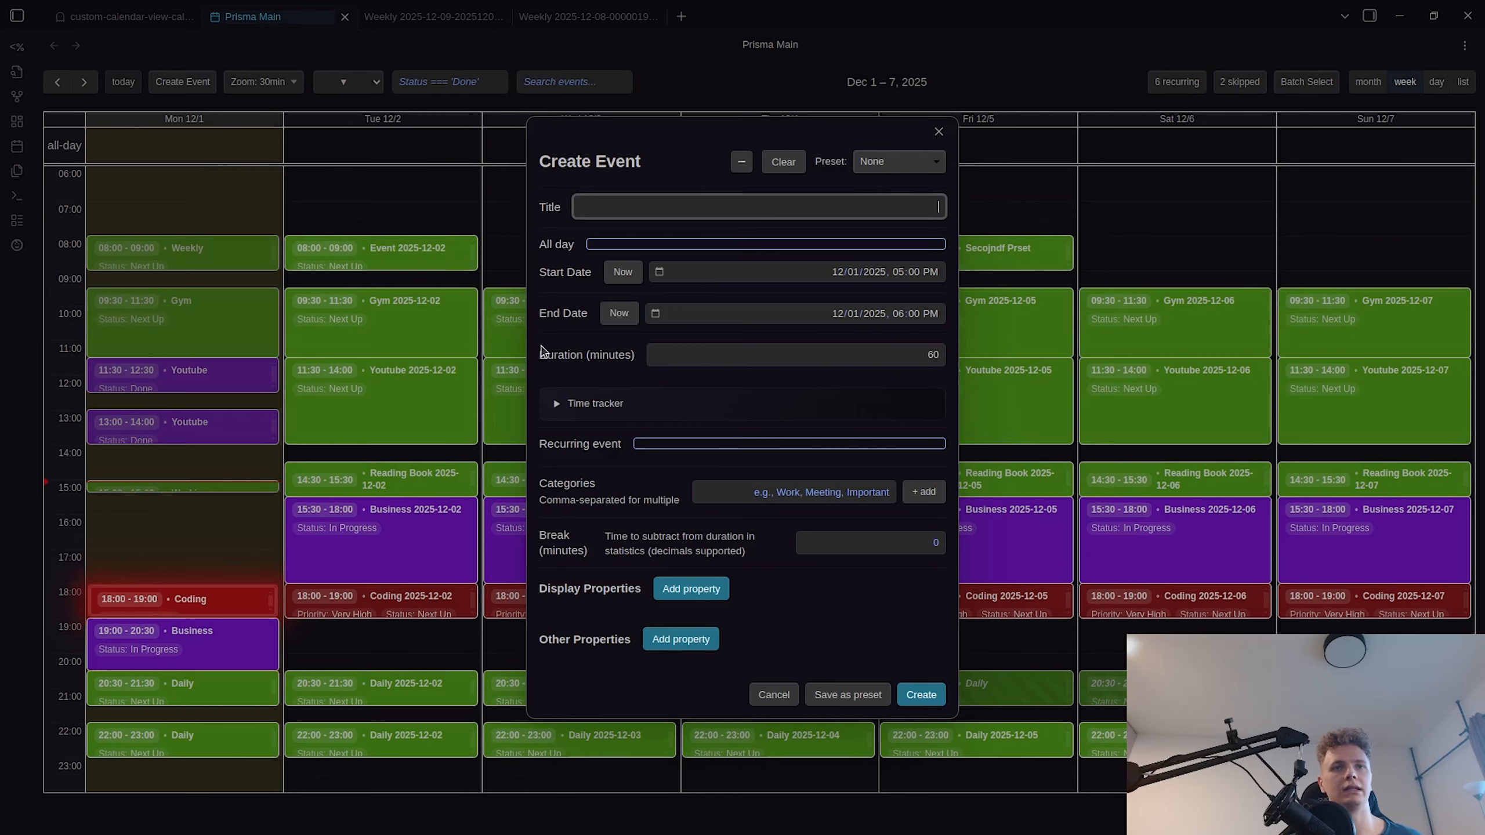
click(513, 363)
key(ctrl+p)
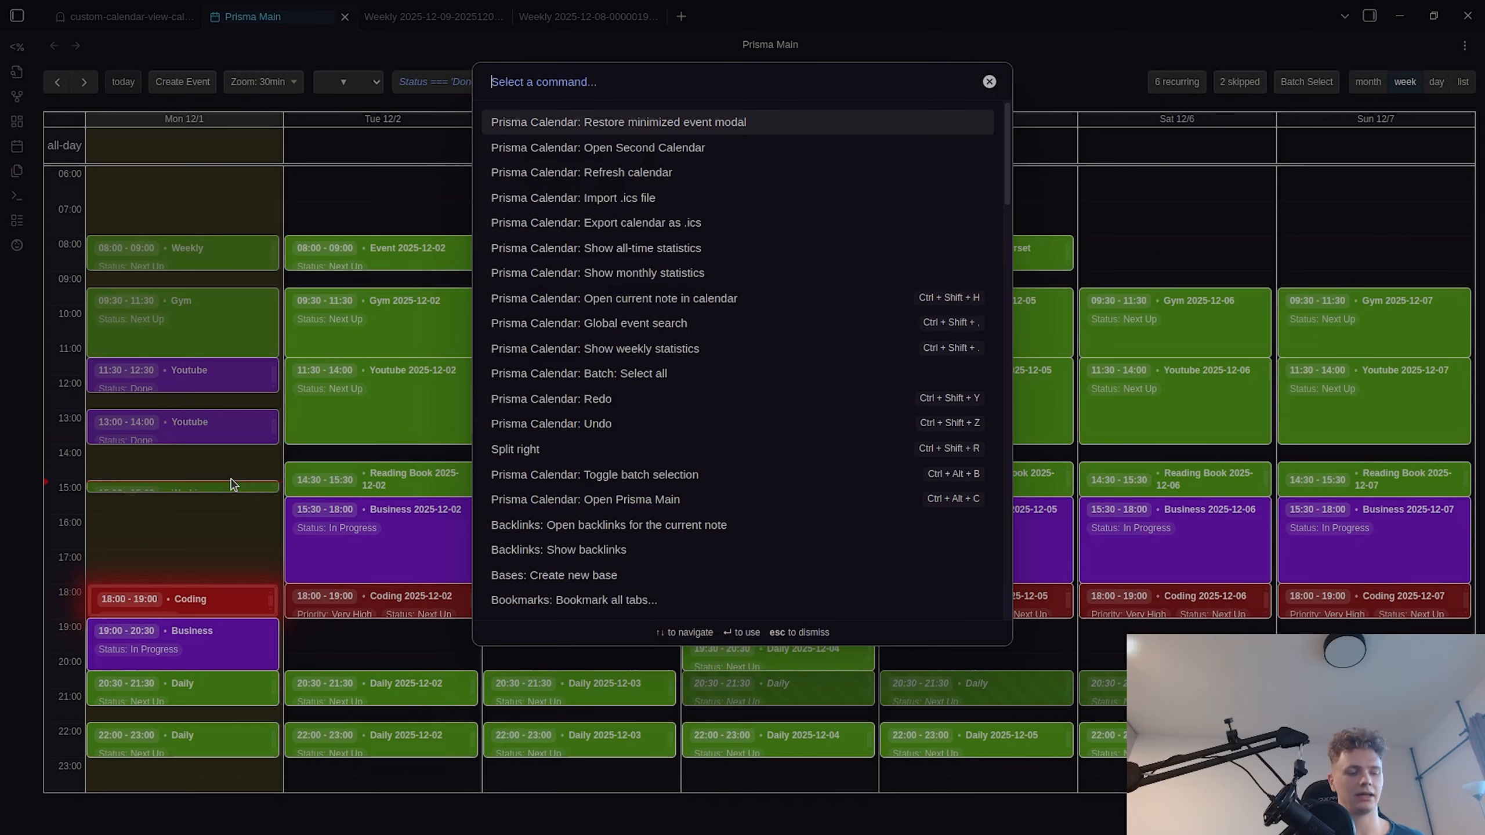
key(Return)
scroll(803, 366, up, 3)
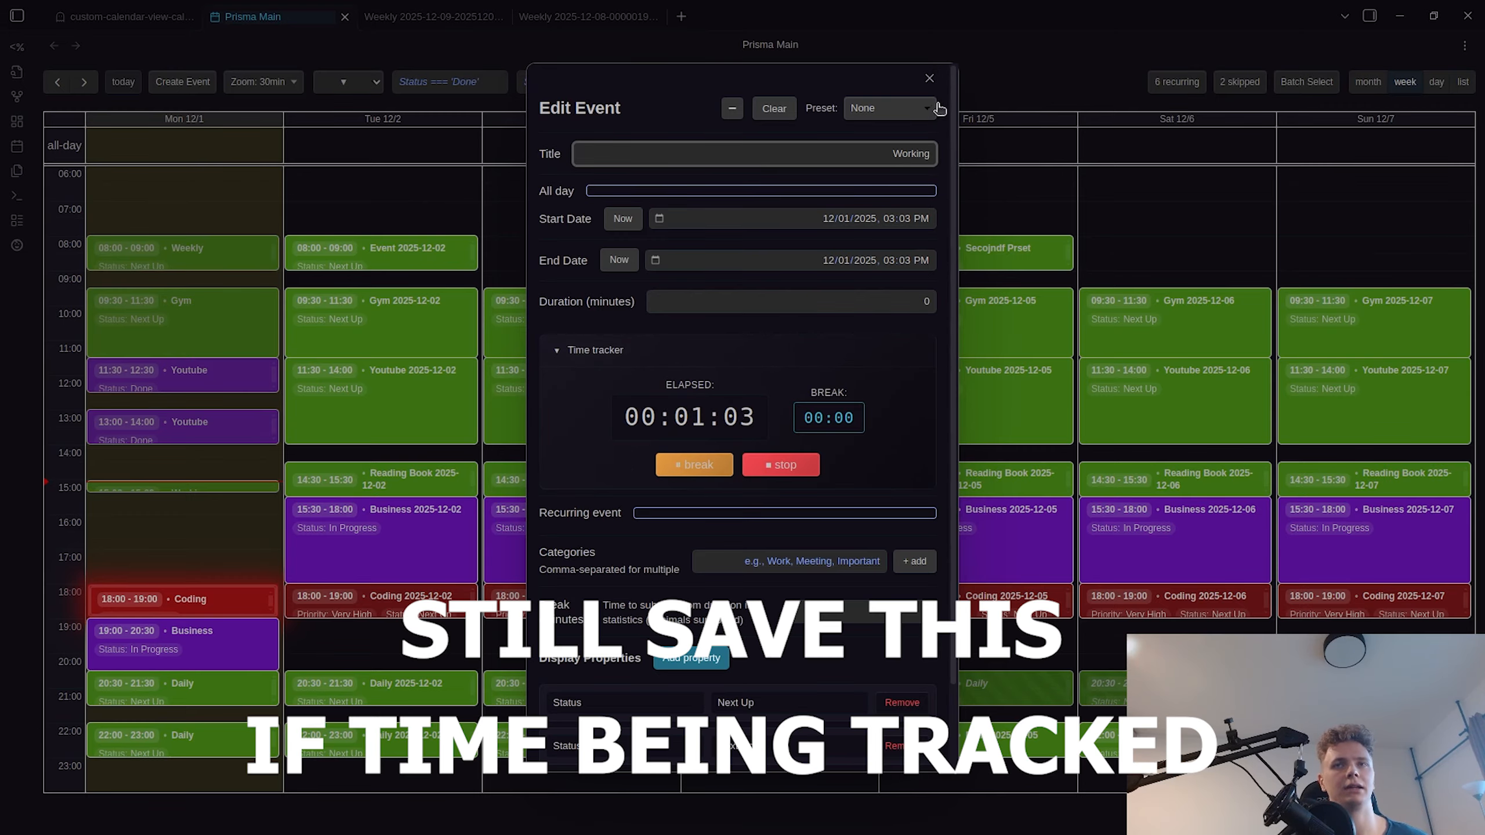
- Dismiss the Working event's form, restore it by command and stop its time tracker
click(930, 79)
click(209, 543)
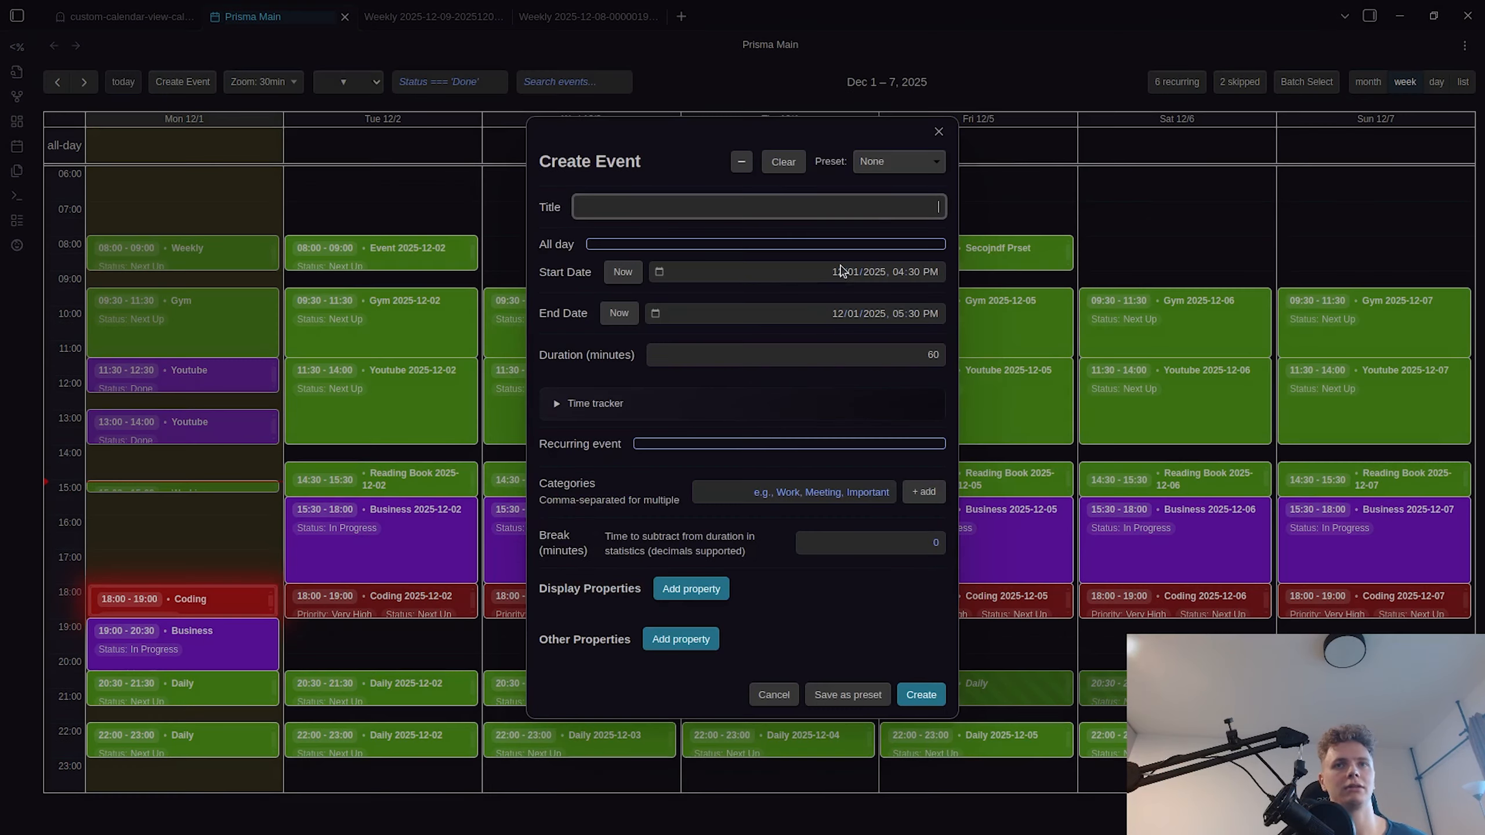
click(935, 133)
key(ctrl+p)
key(Return)
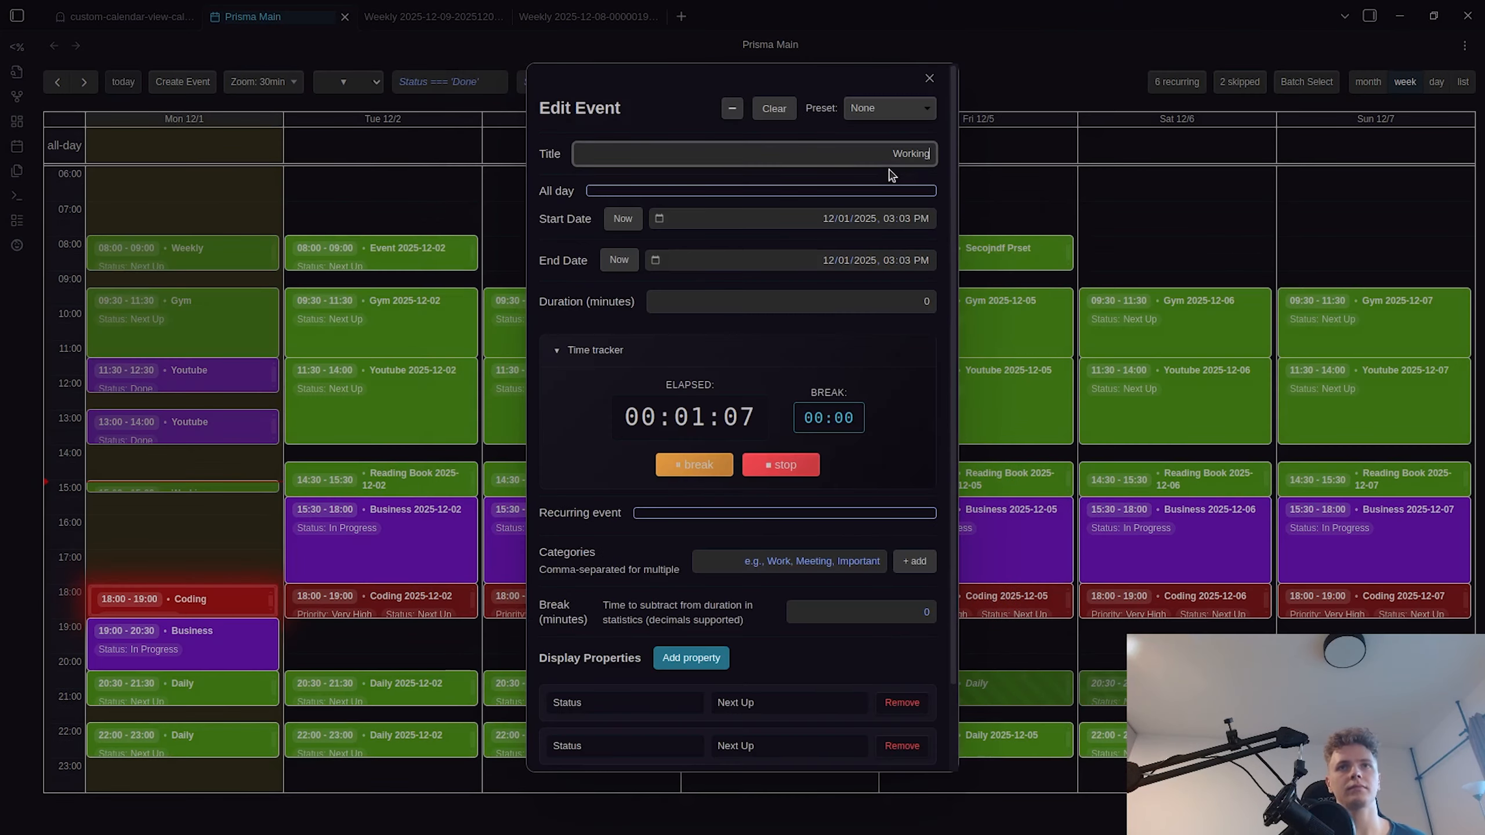
click(799, 466)
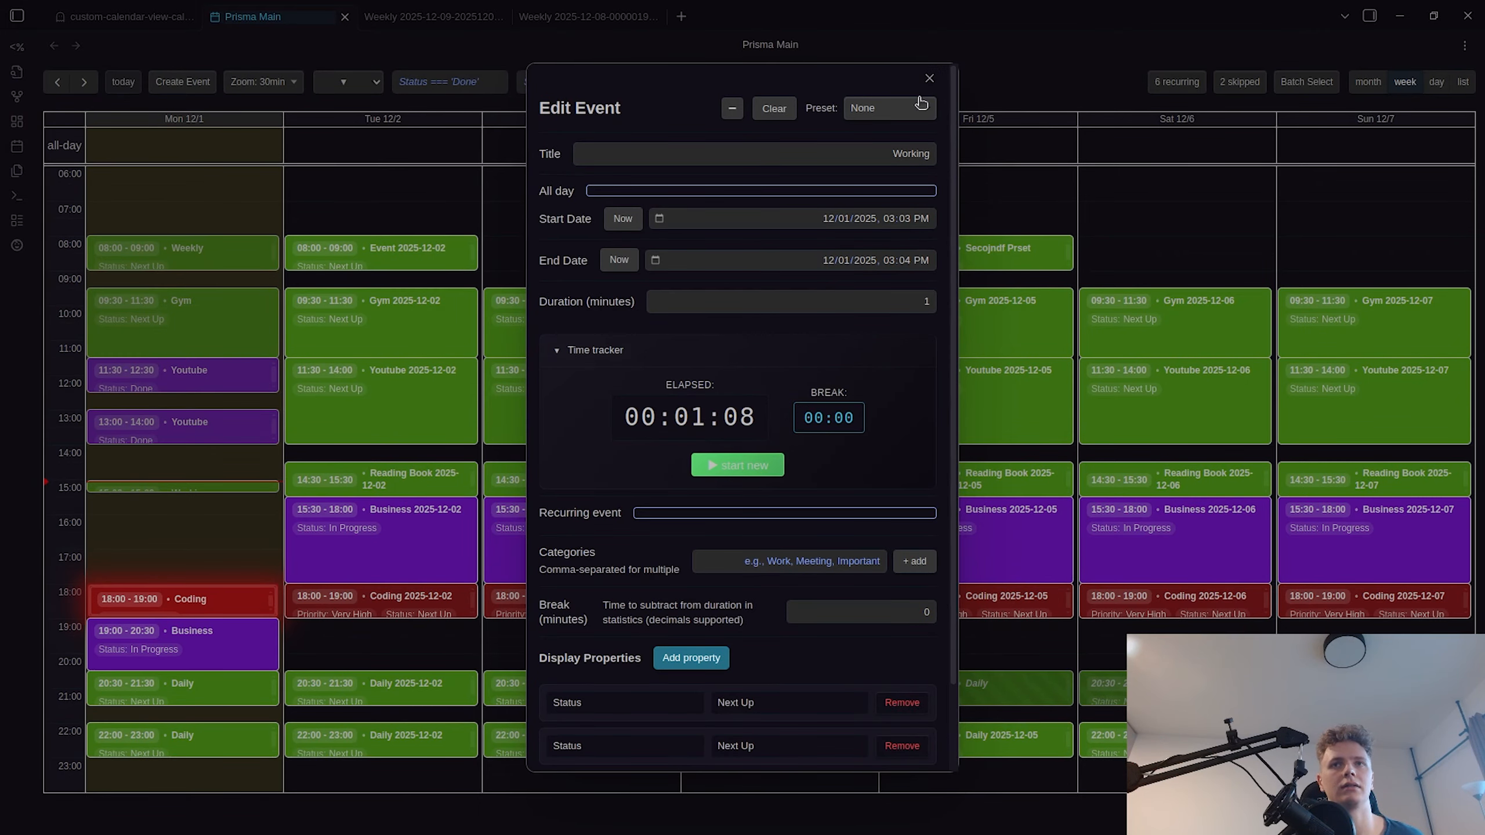
click(733, 109)
- Fill in a 03:00 PM "Work" event on Monday 12/1 in Second Calendar with display property Hello set to World, and minimize the form
click(232, 487)
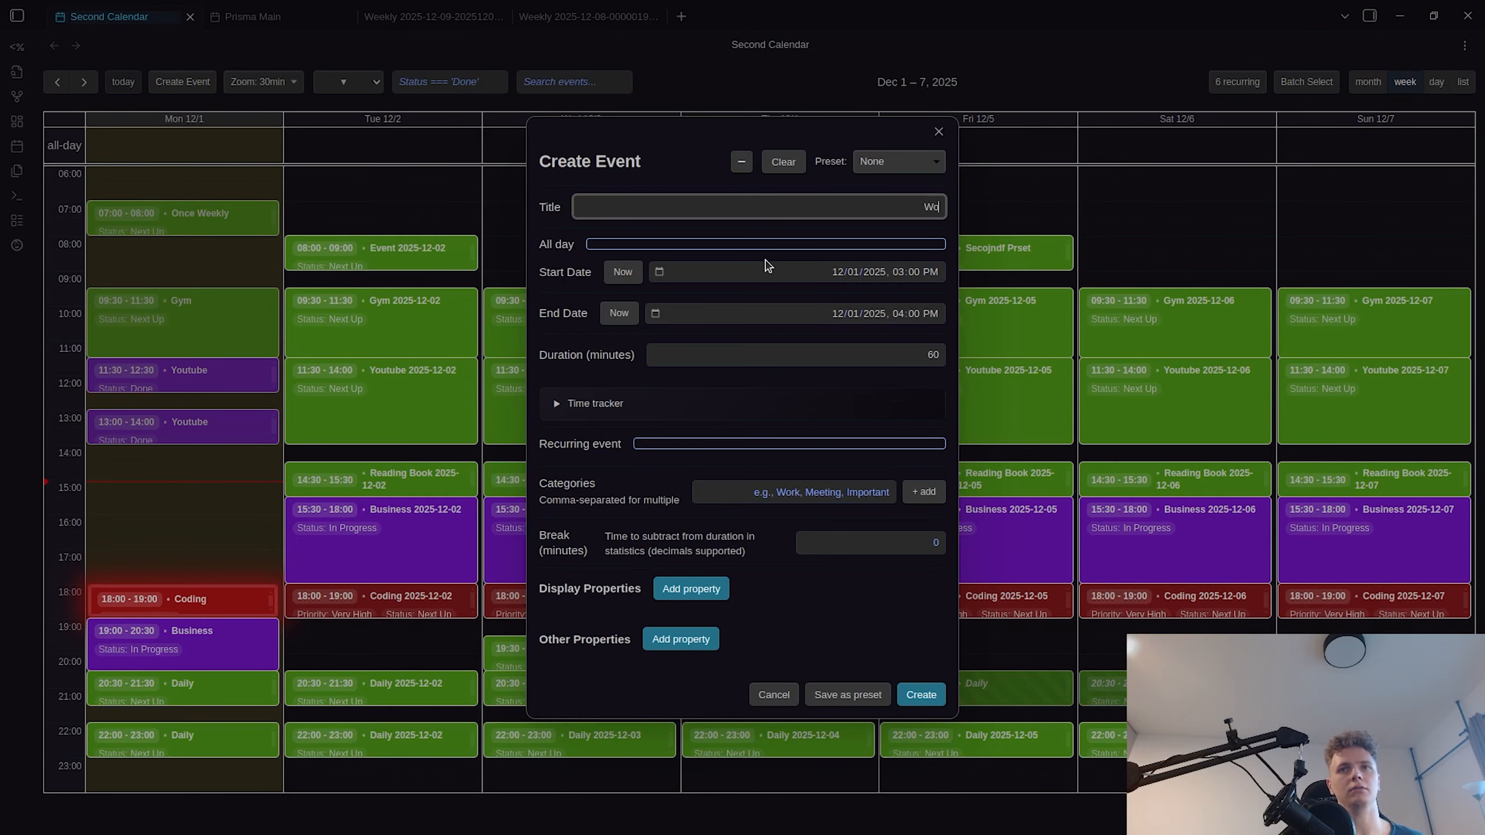
text(Work)
click(704, 586)
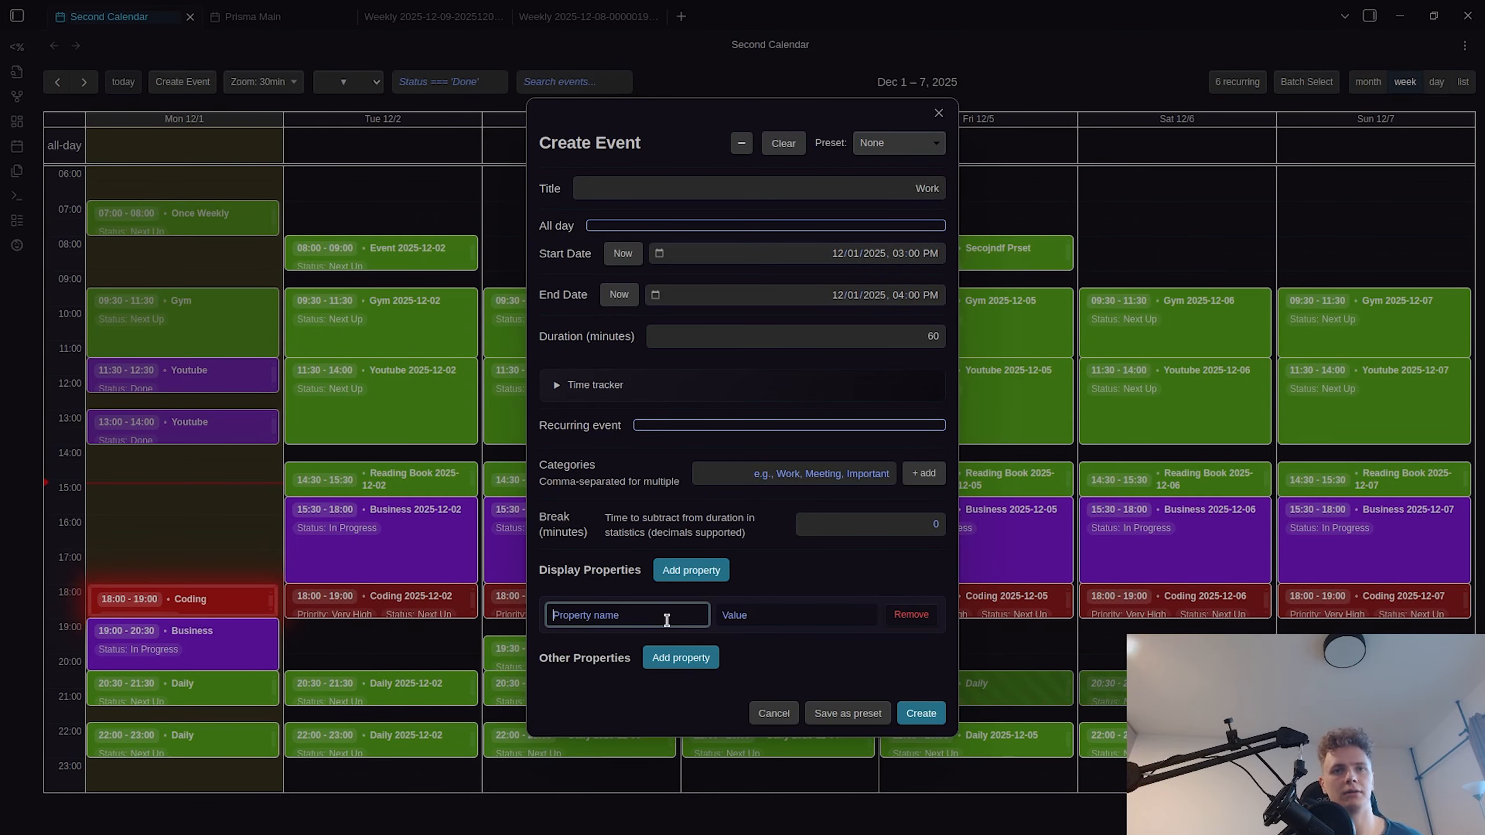
text(HEI)
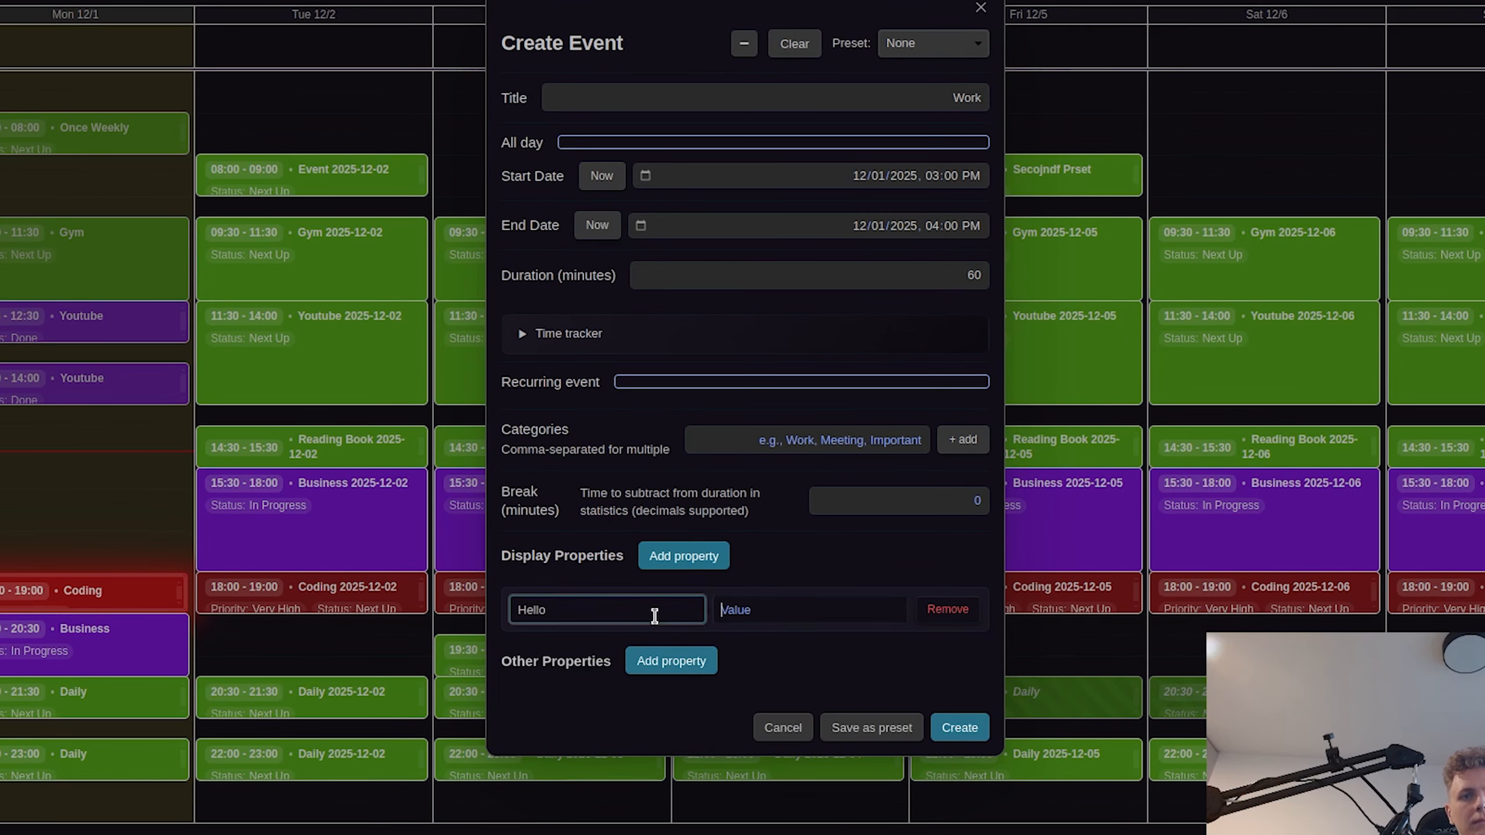
key(Tab)
text(Wo)
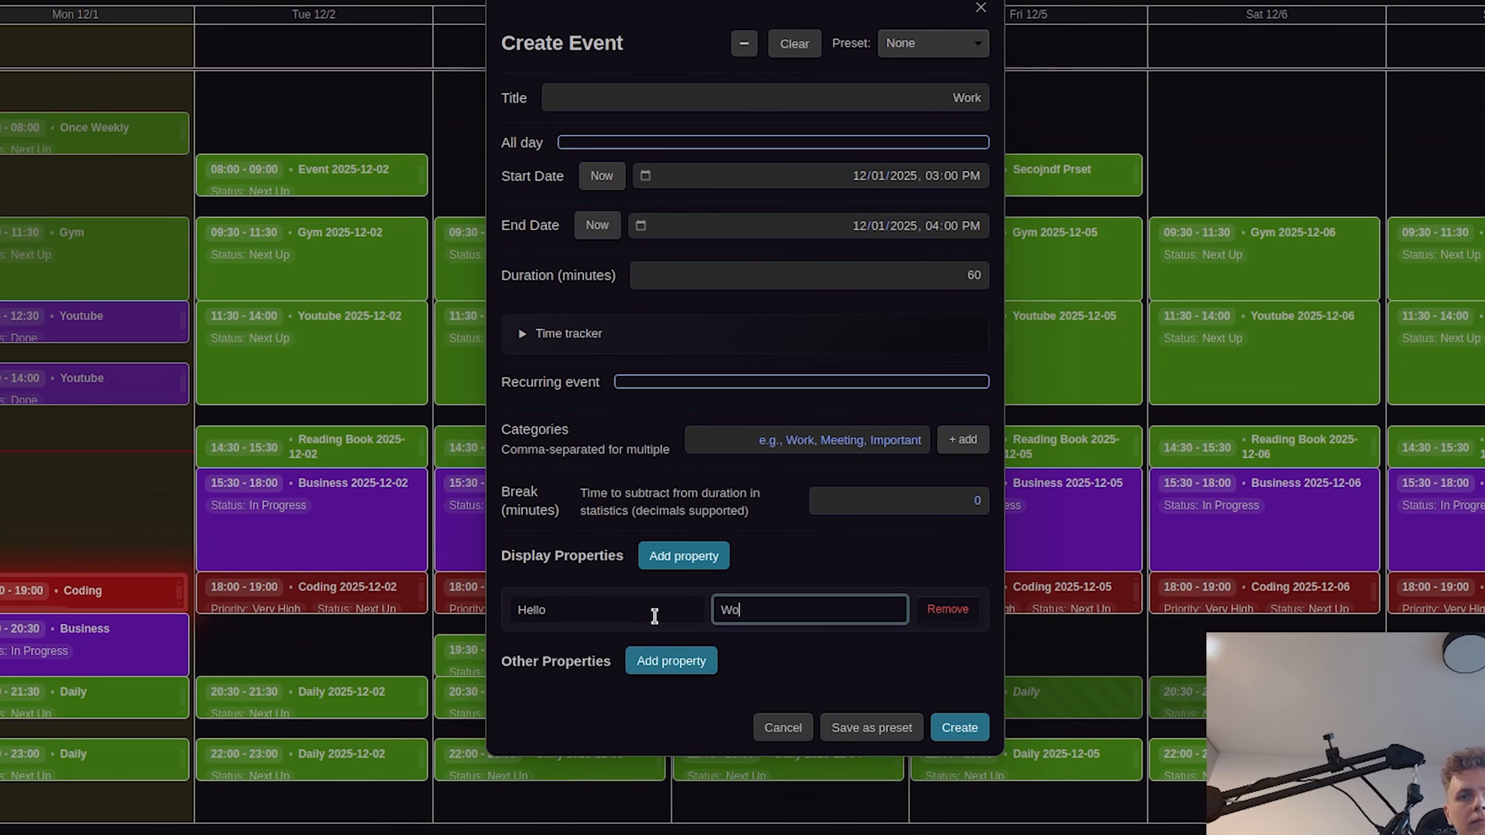
text(rld)
click(859, 440)
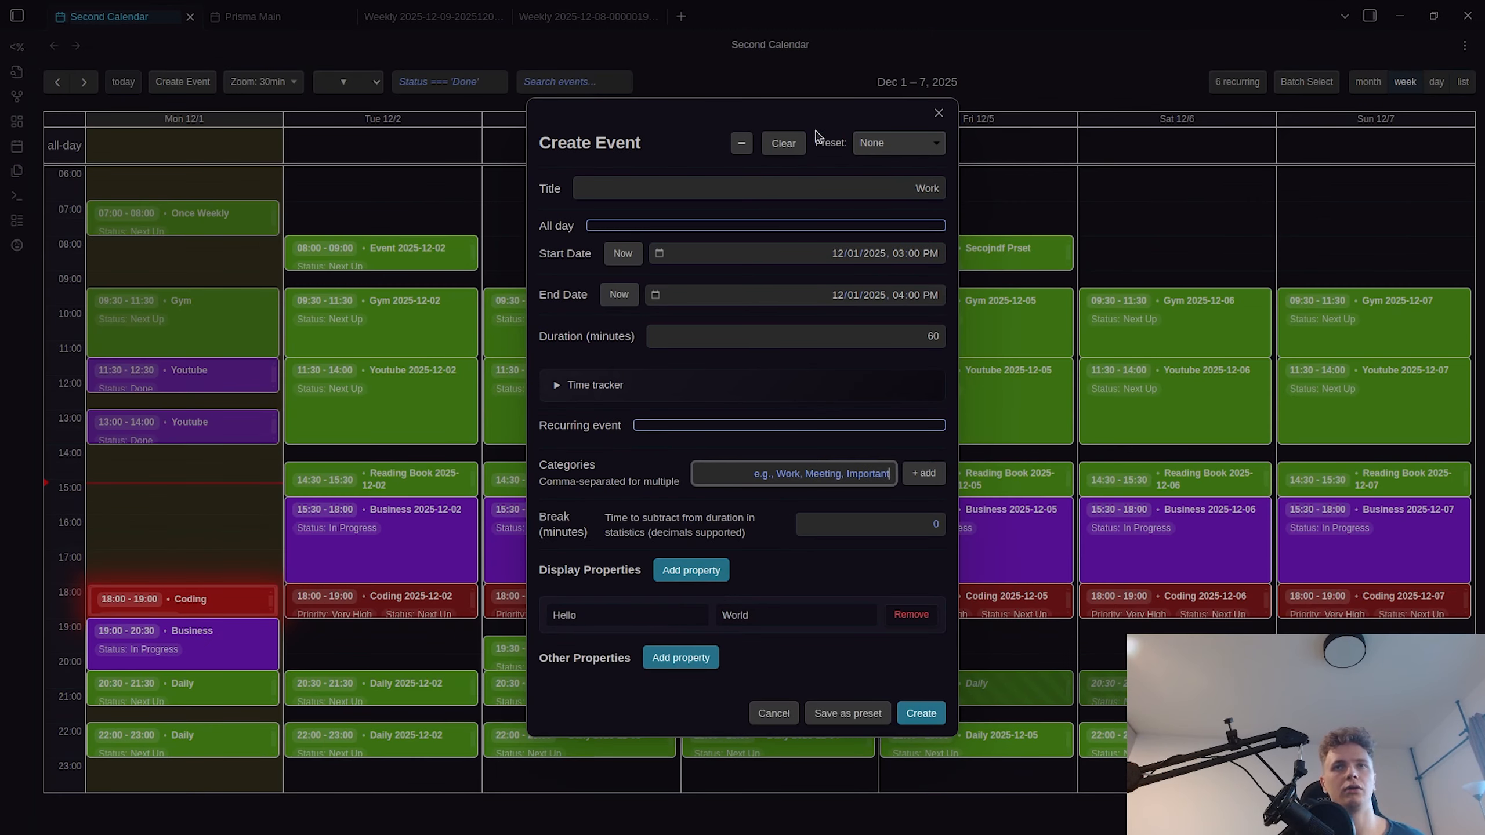
click(741, 142)
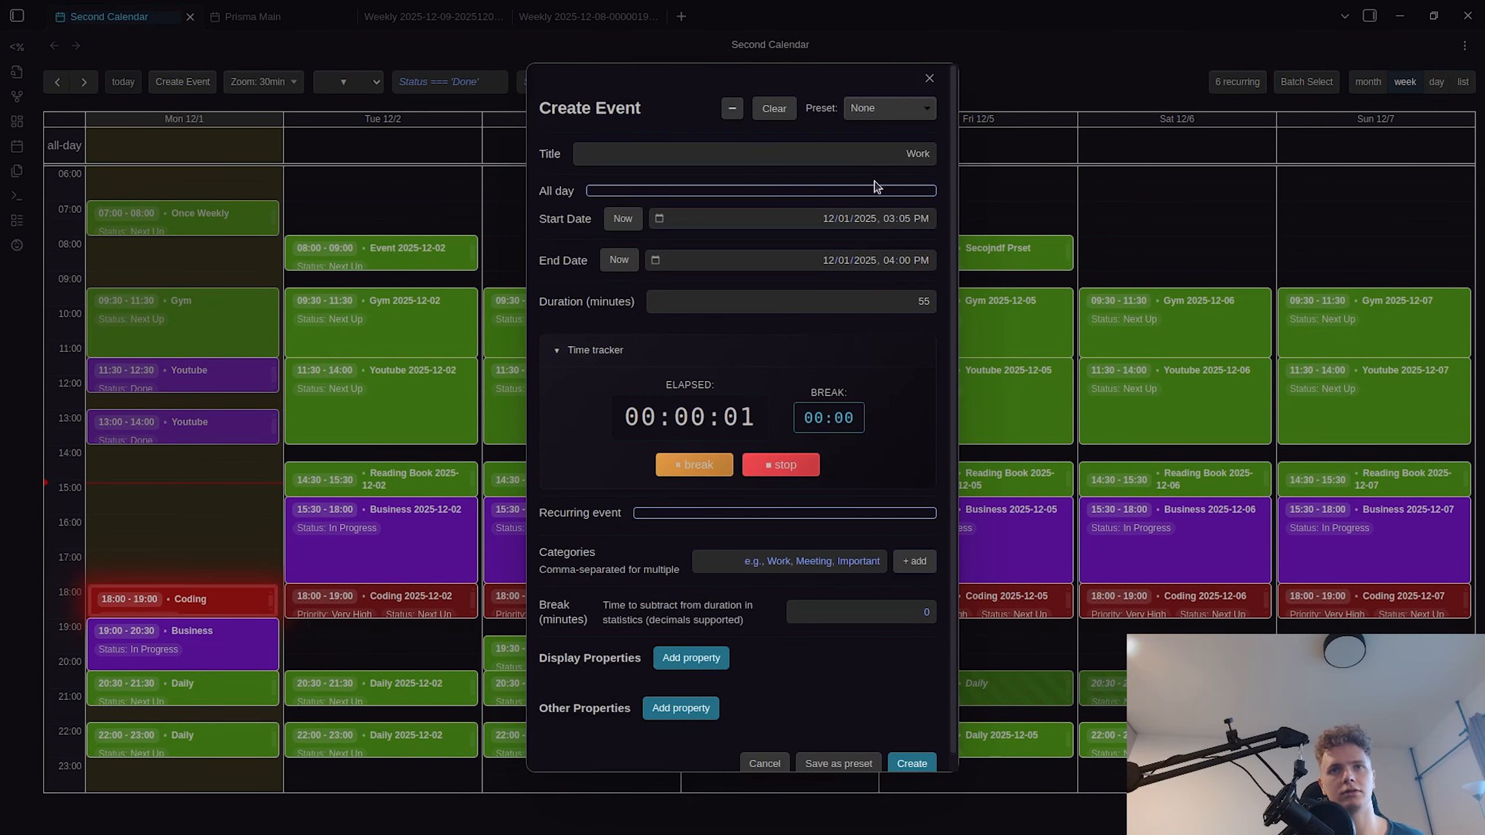
- Put the Work event's running time tracker on break and minimize the form
click(694, 468)
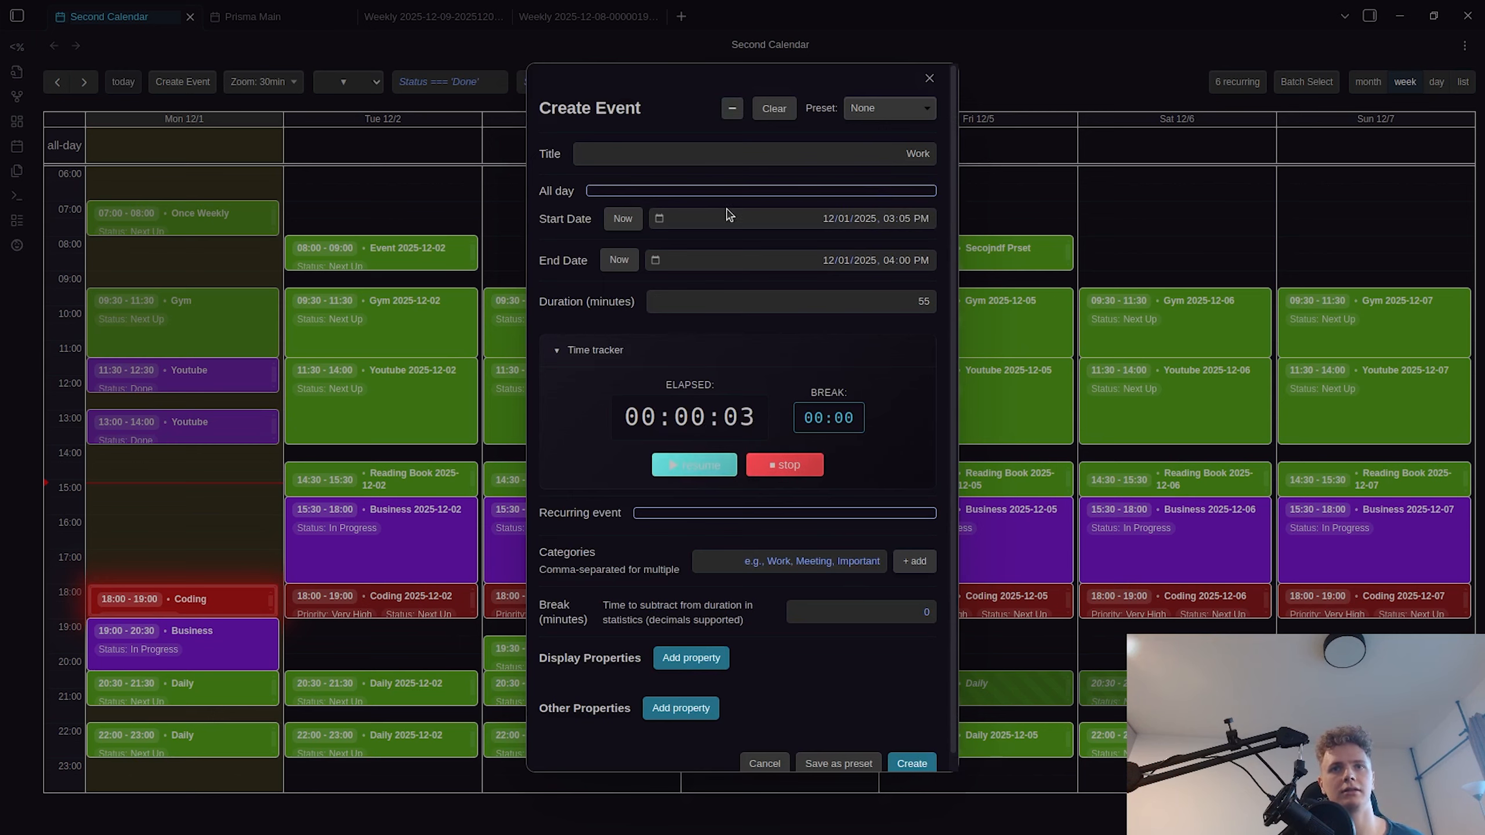
click(732, 112)
- Open the frontmatter property settings of the Prisma Calendar plugin
key(ctrl+comma)
click(414, 613)
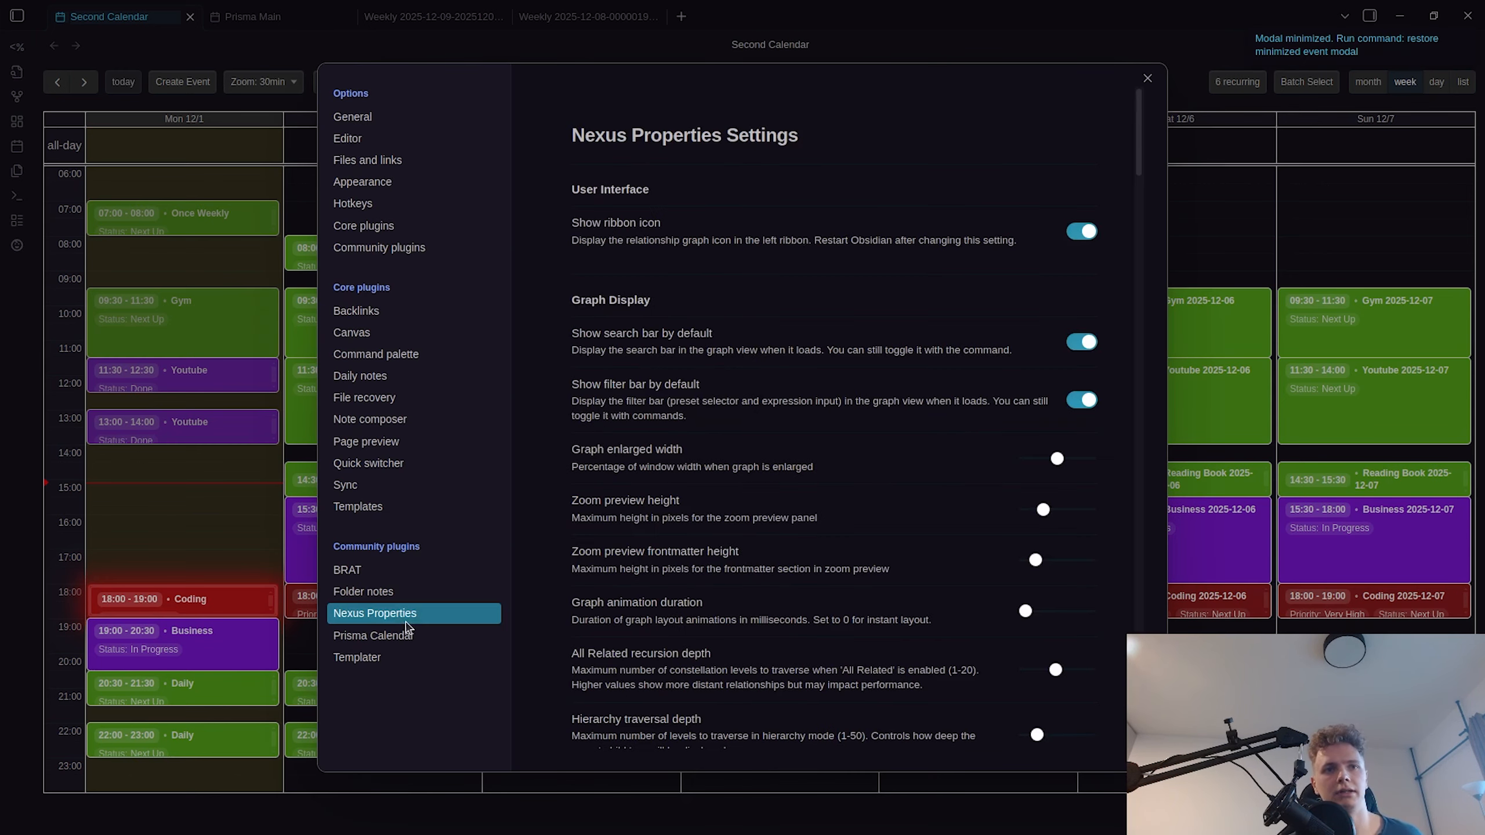
click(413, 637)
click(676, 283)
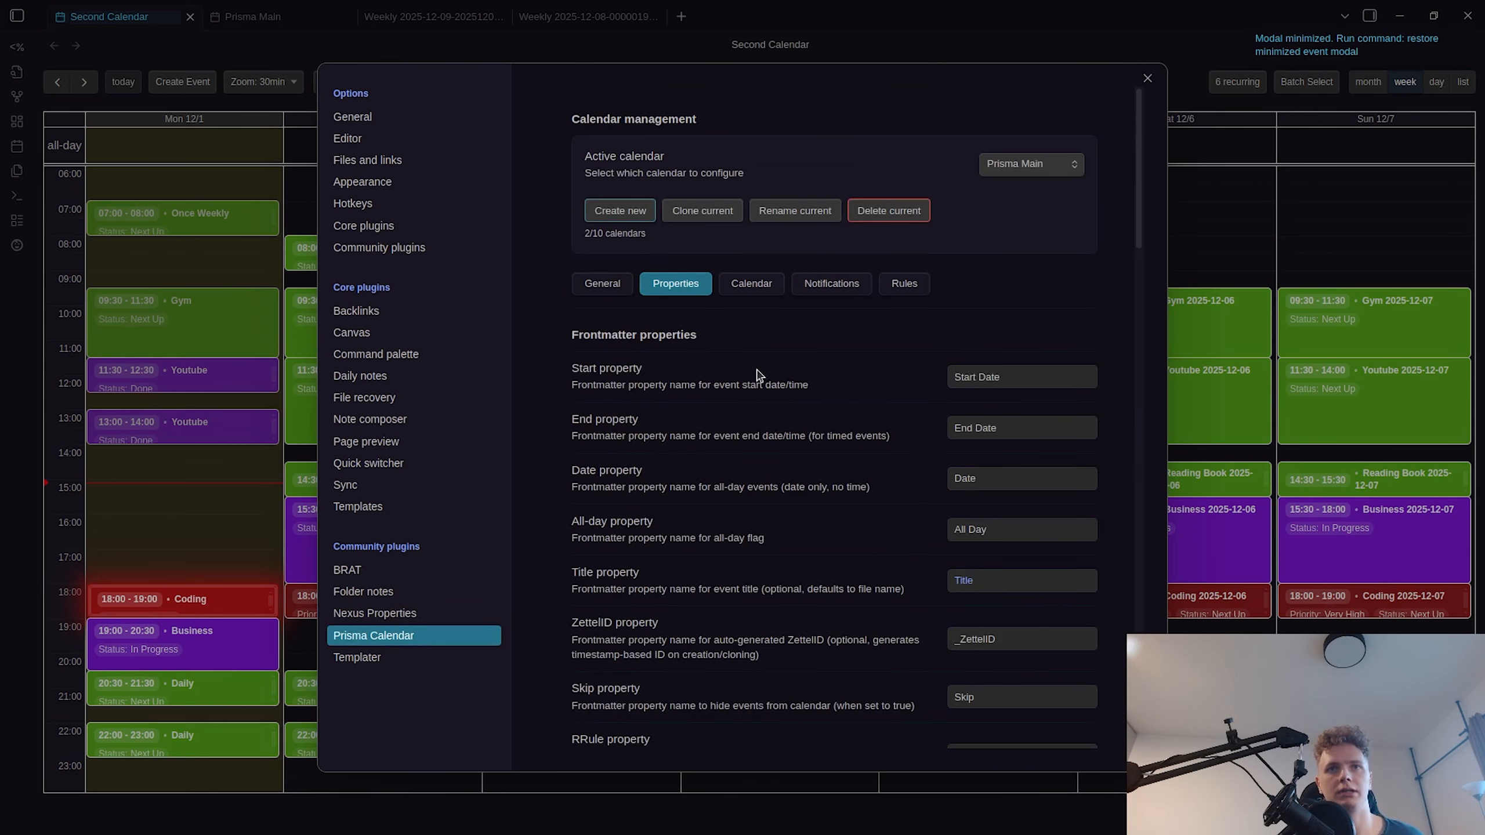
- Close the plugin settings, restore the minimized Work event form by command and resume its time tracker
scroll(993, 498, down, 10)
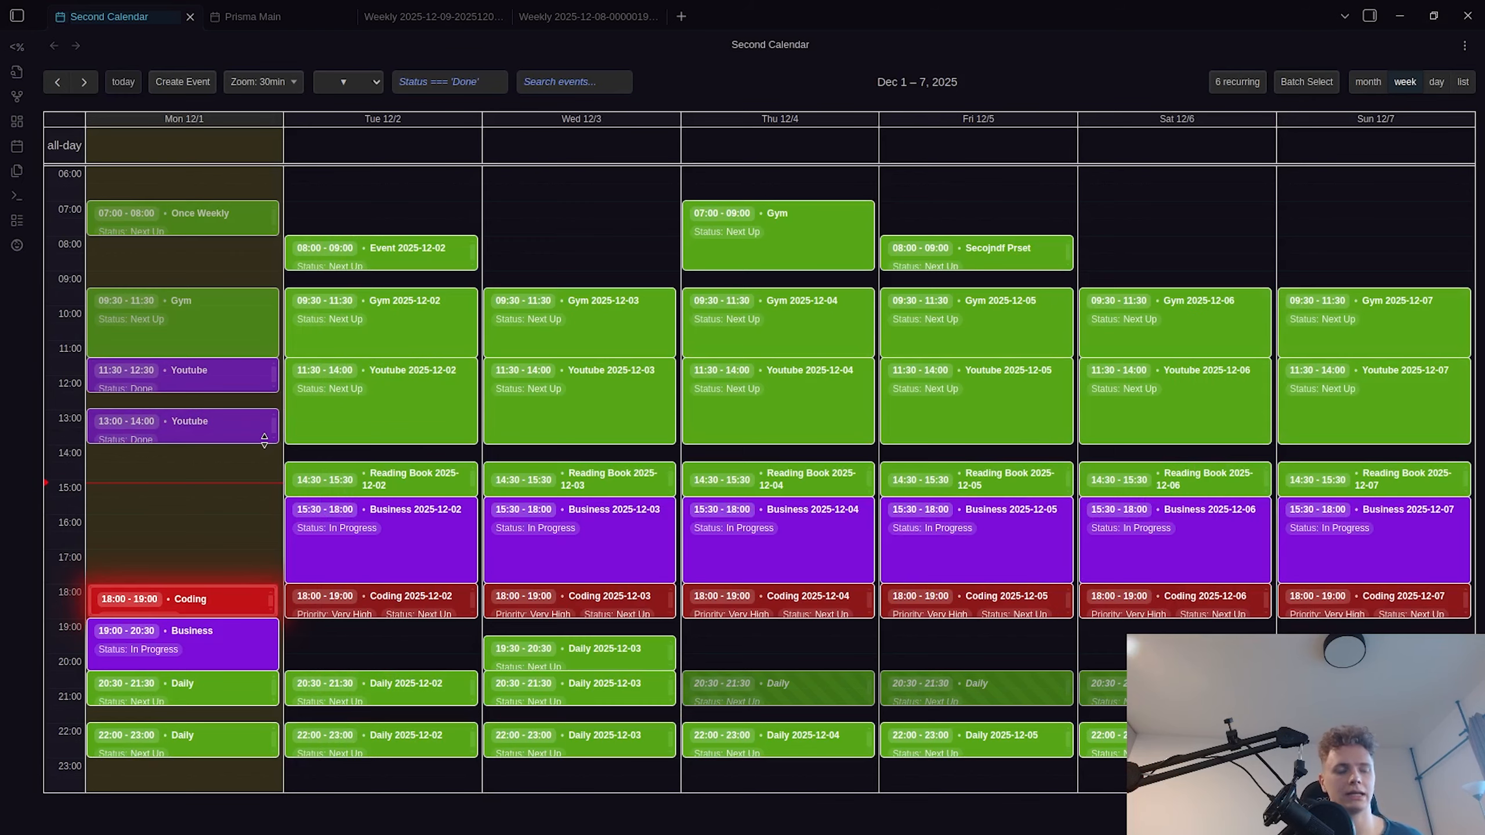
key(ctrl+shift+period)
key(Escape)
key(ctrl+p)
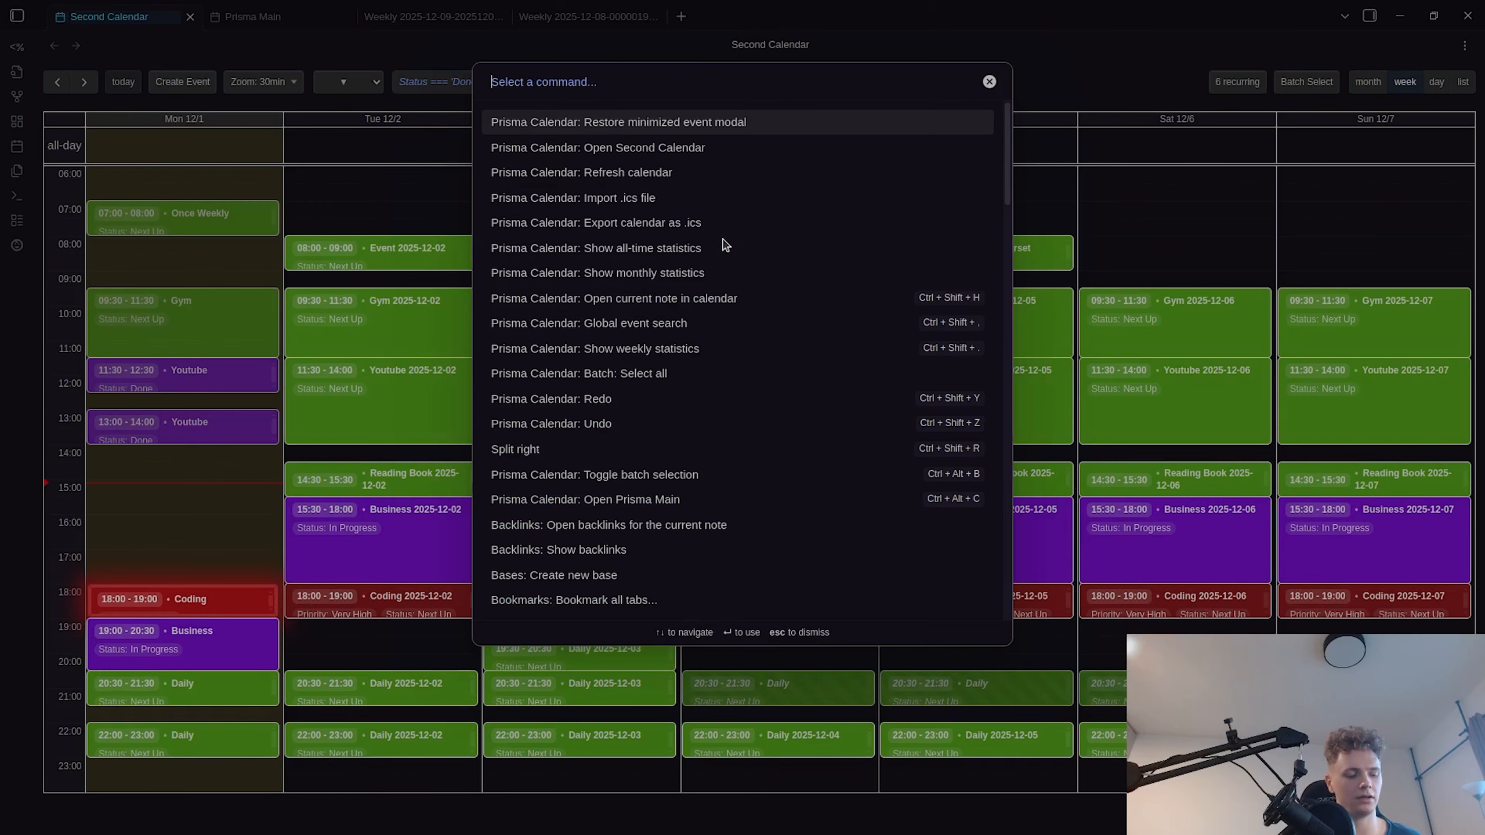
key(Return)
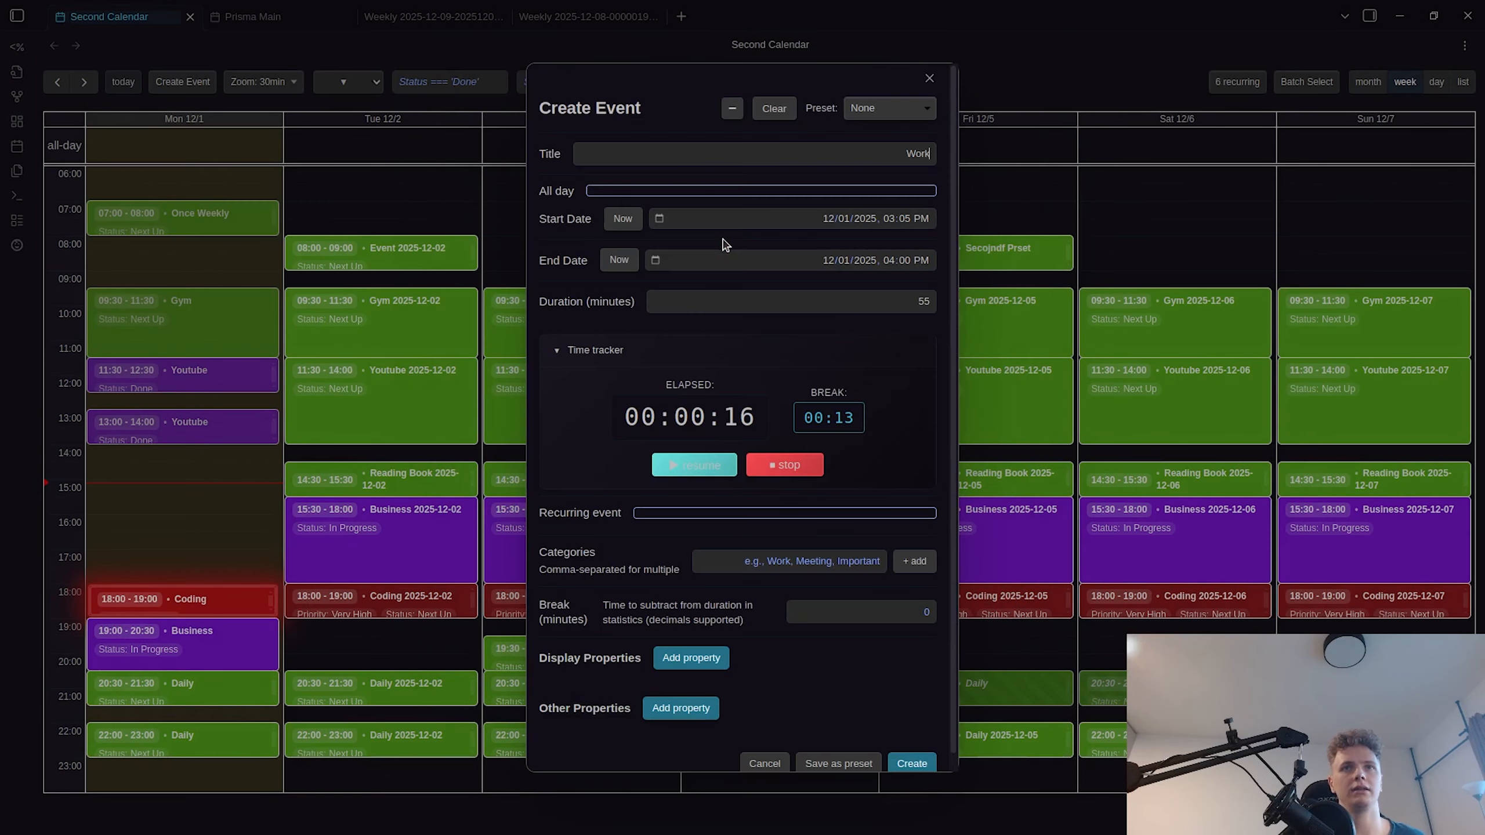
click(690, 468)
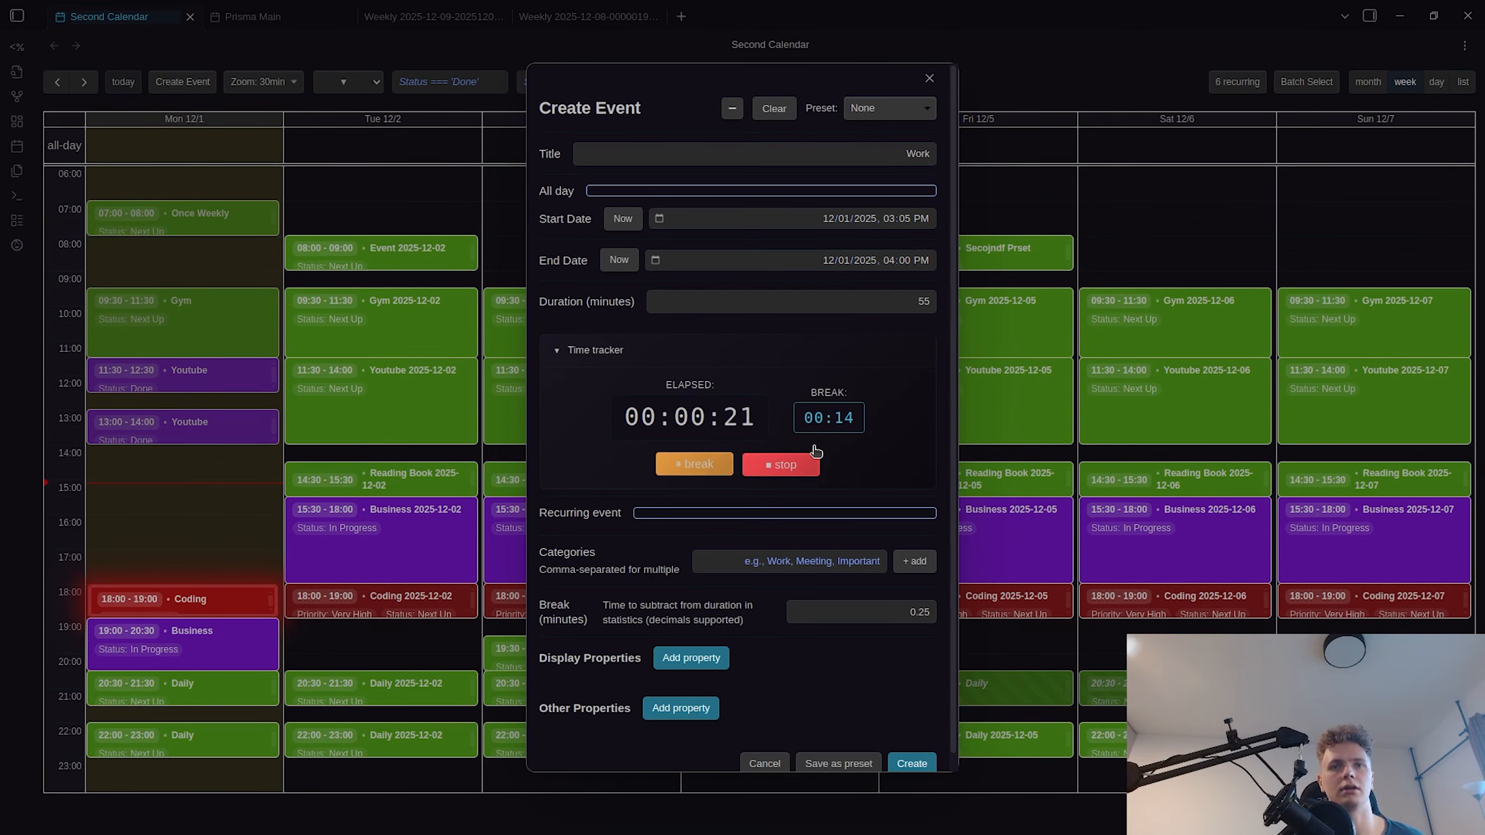
- Review the elapsed time, break timer and Break (minutes) value in the Work event form, and close it
scroll(903, 620, down, 1)
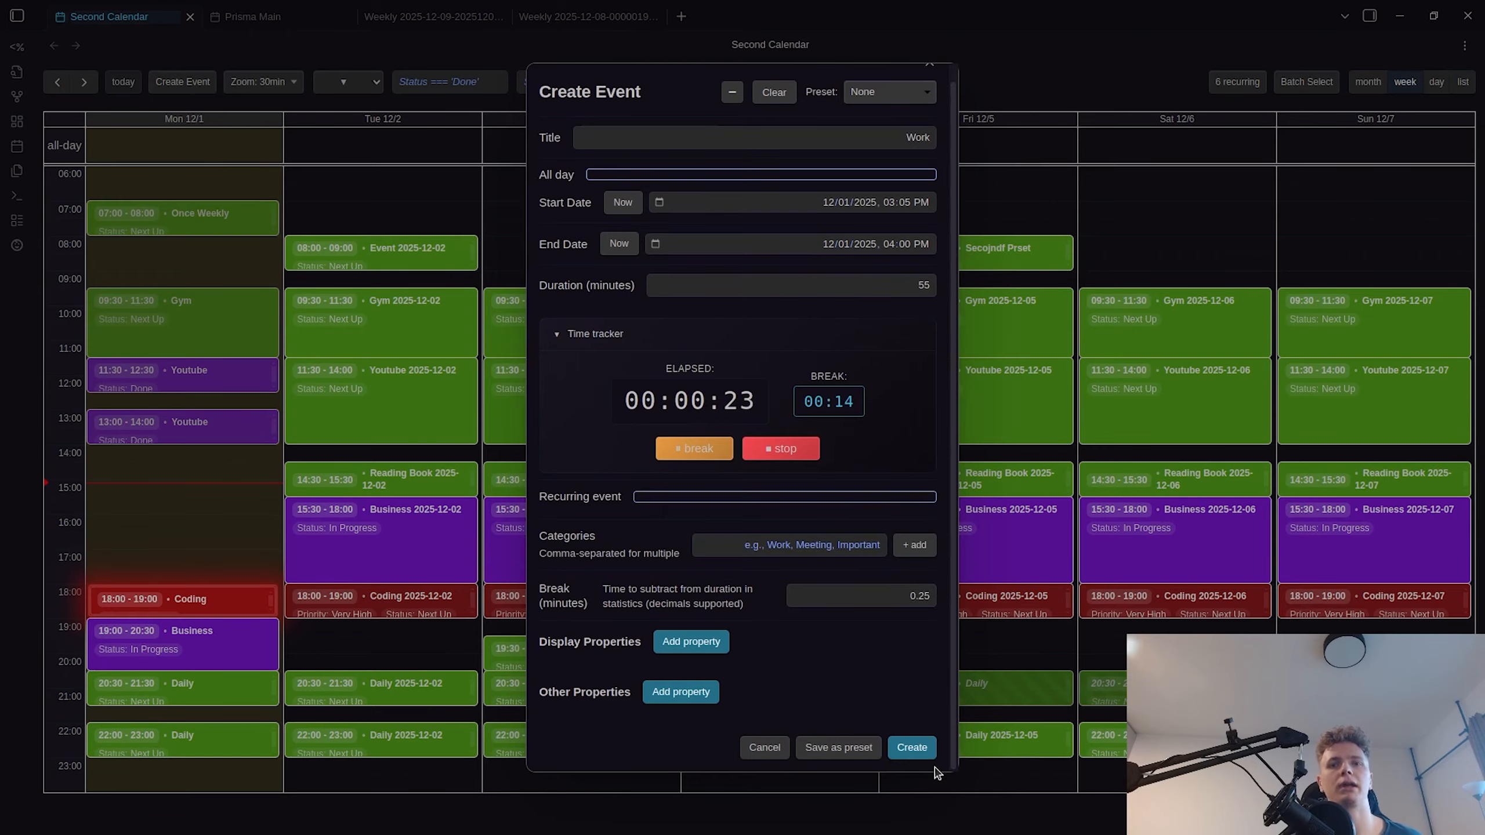
scroll(903, 702, up, 1)
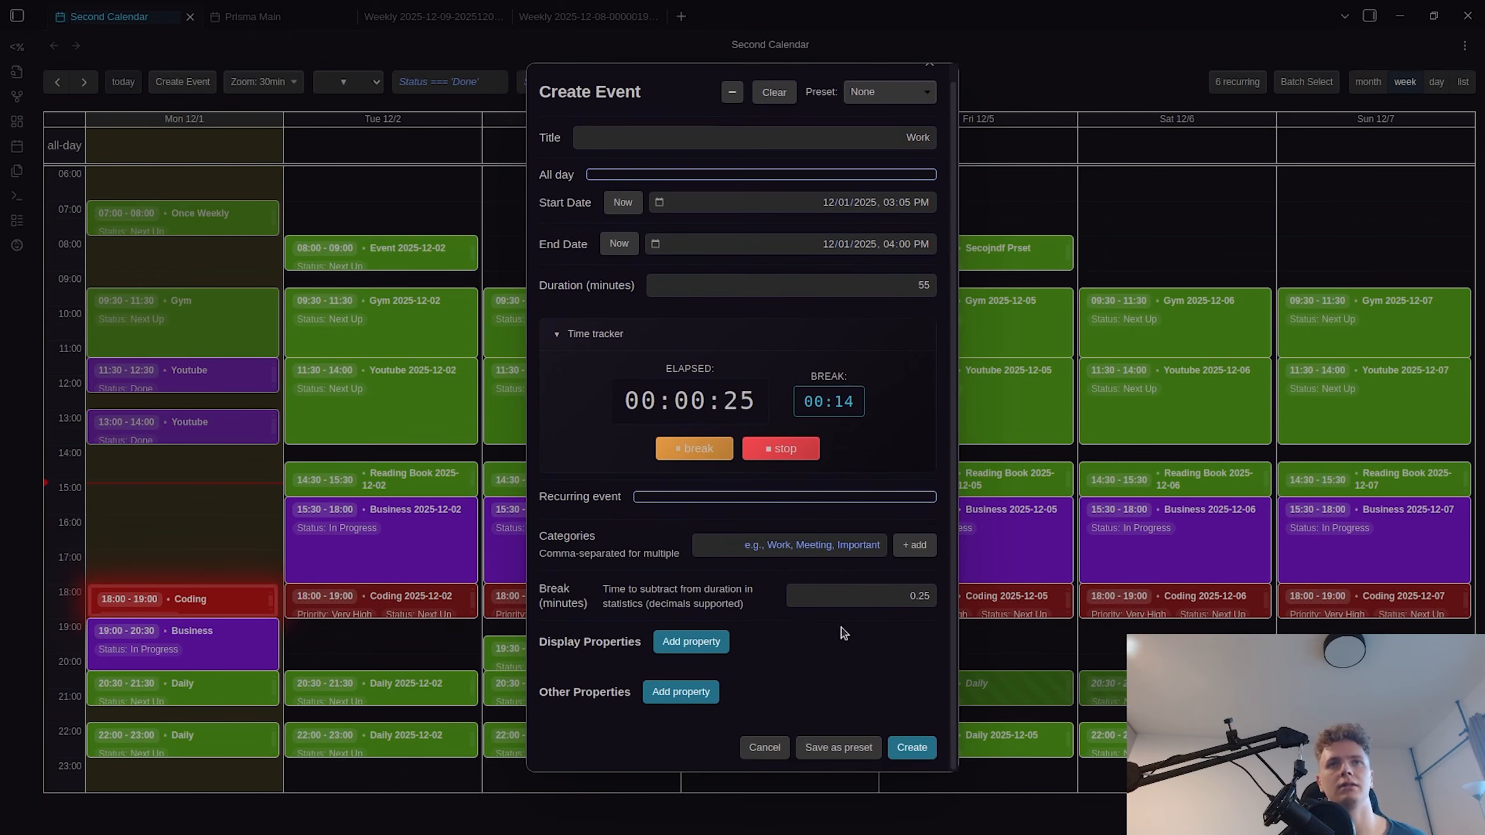
scroll(903, 558, down, 1)
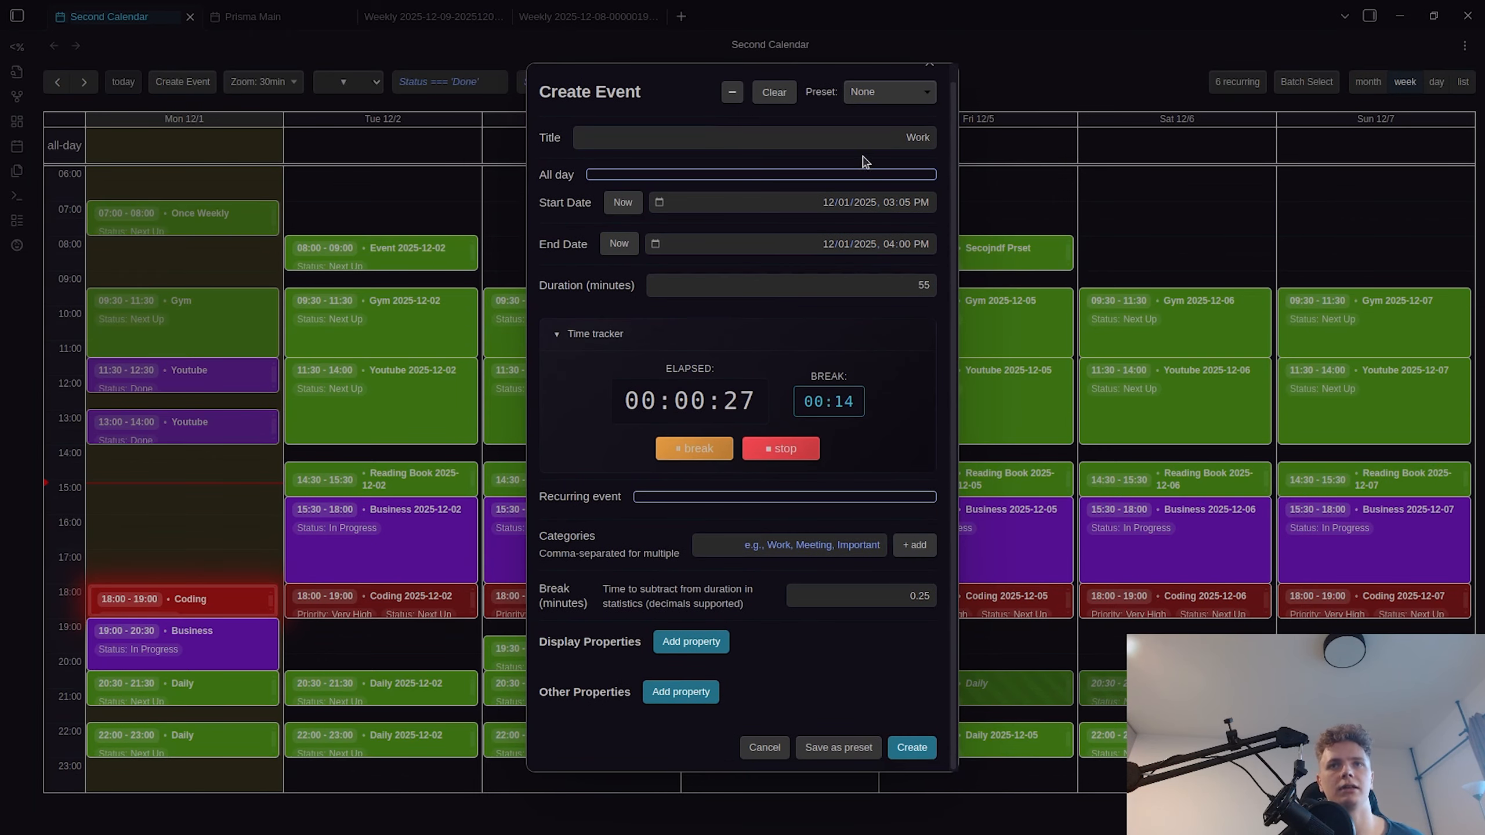
scroll(731, 556, up, 1)
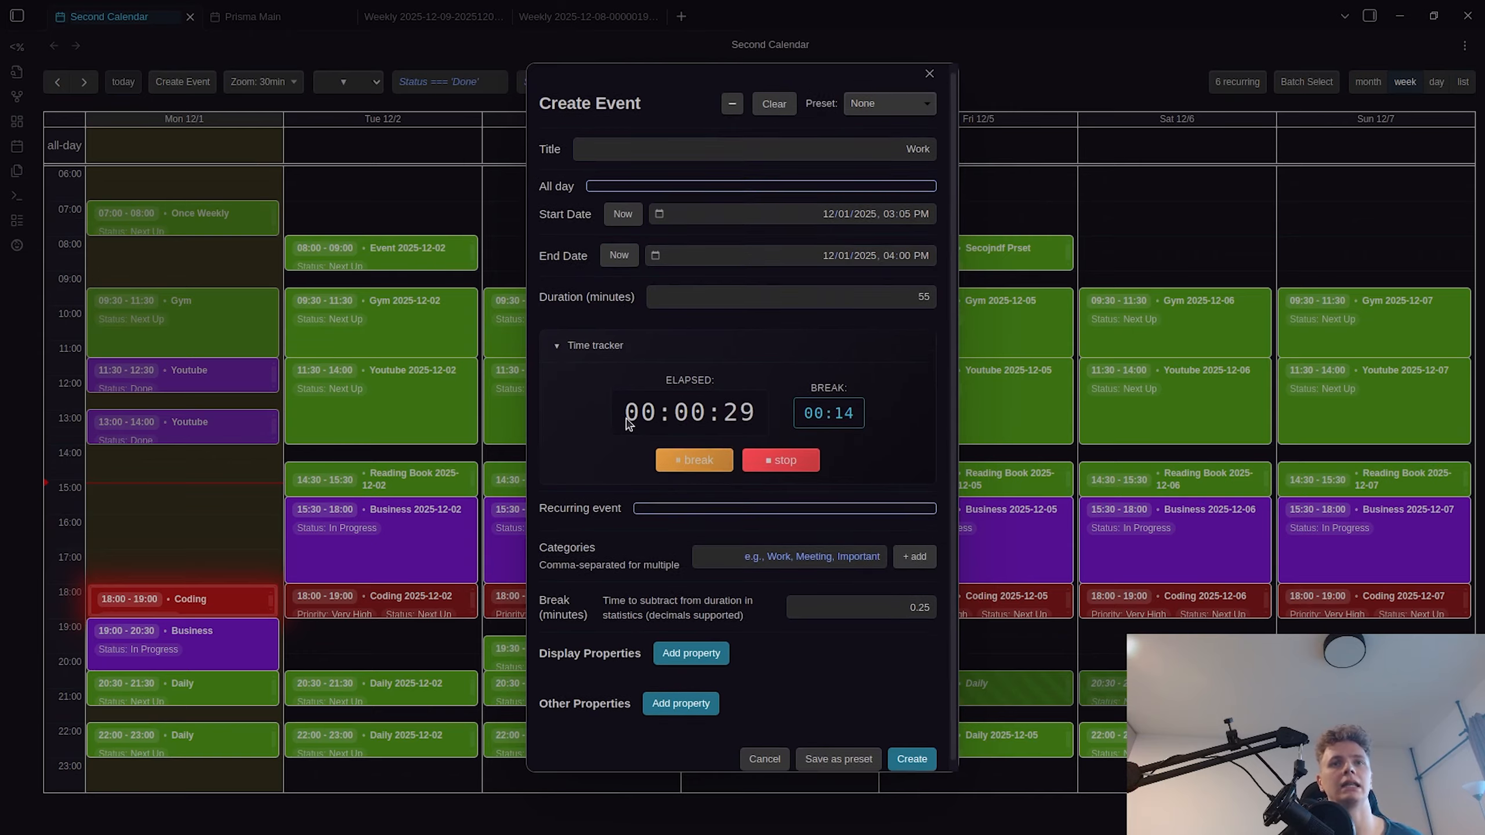
scroll(661, 444, down, 1)
scroll(901, 475, up, 1)
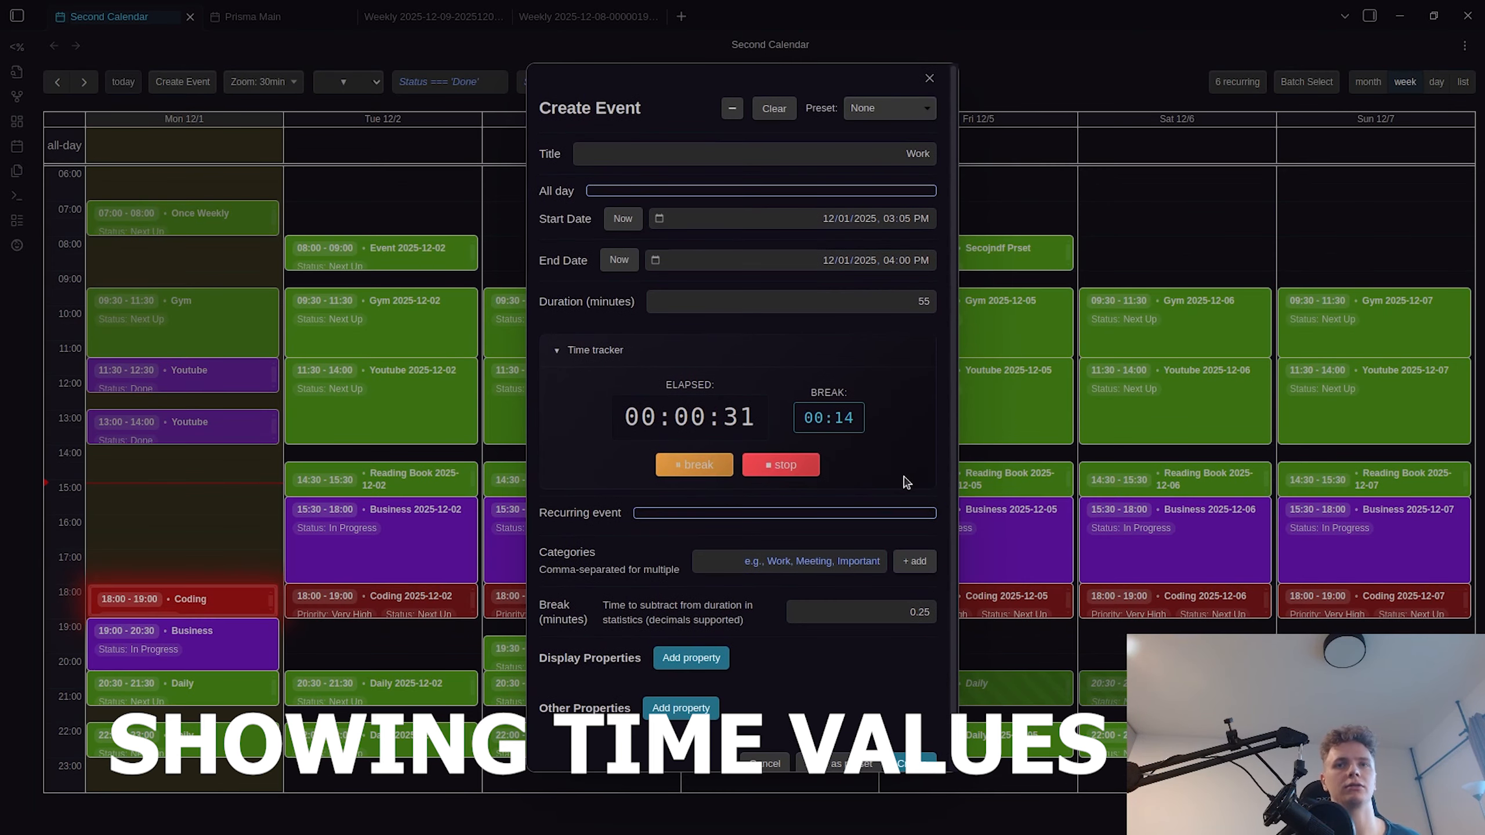
scroll(891, 643, down, 1)
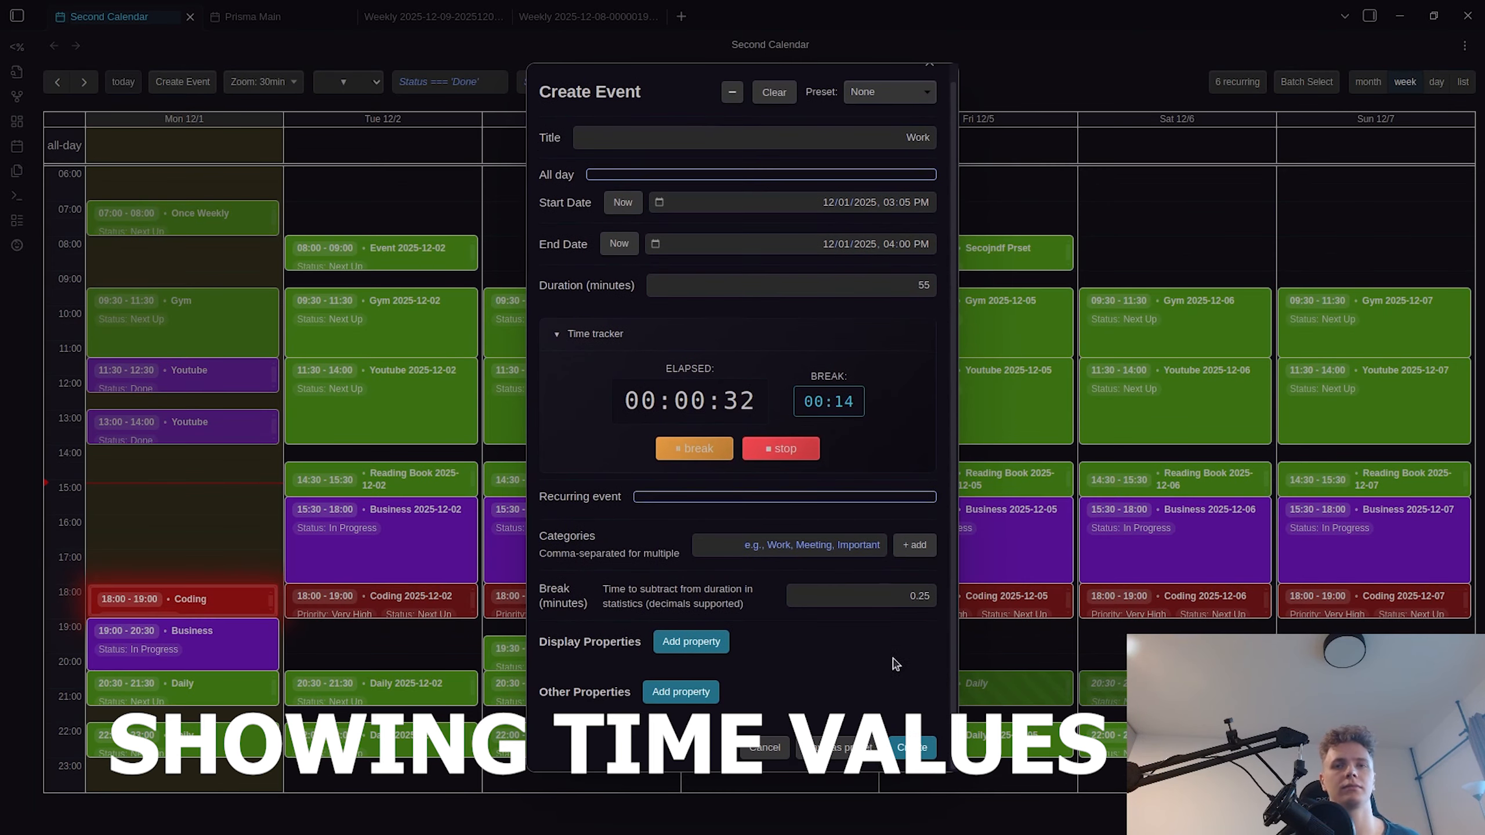
scroll(927, 96, up, 1)
click(929, 87)
- Examine the Gym duration in the weekly statistics for Dec 1 to Dec 8, 2025, and close them
key(alt+w)
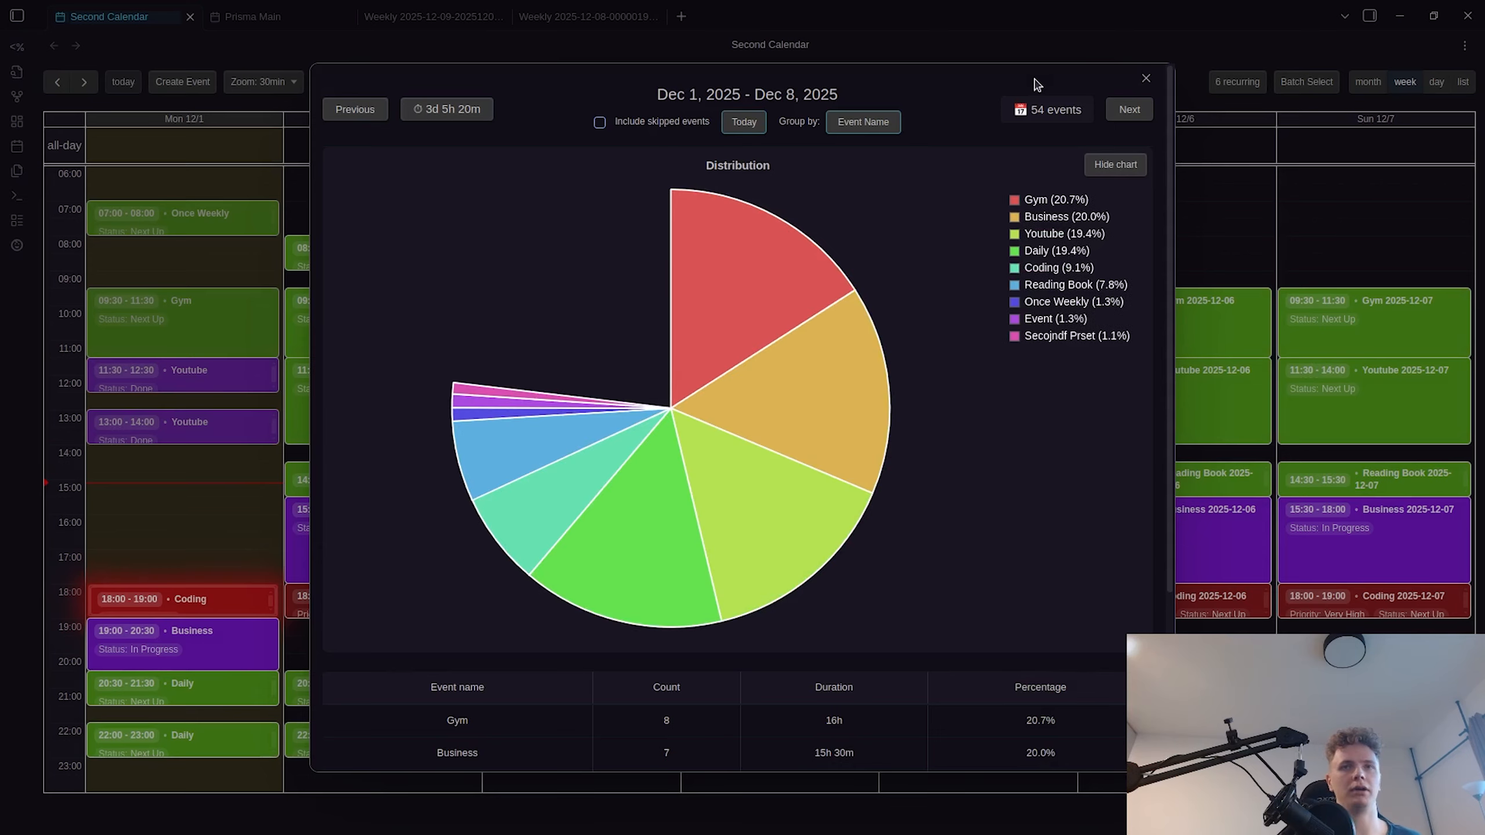
key(Escape)
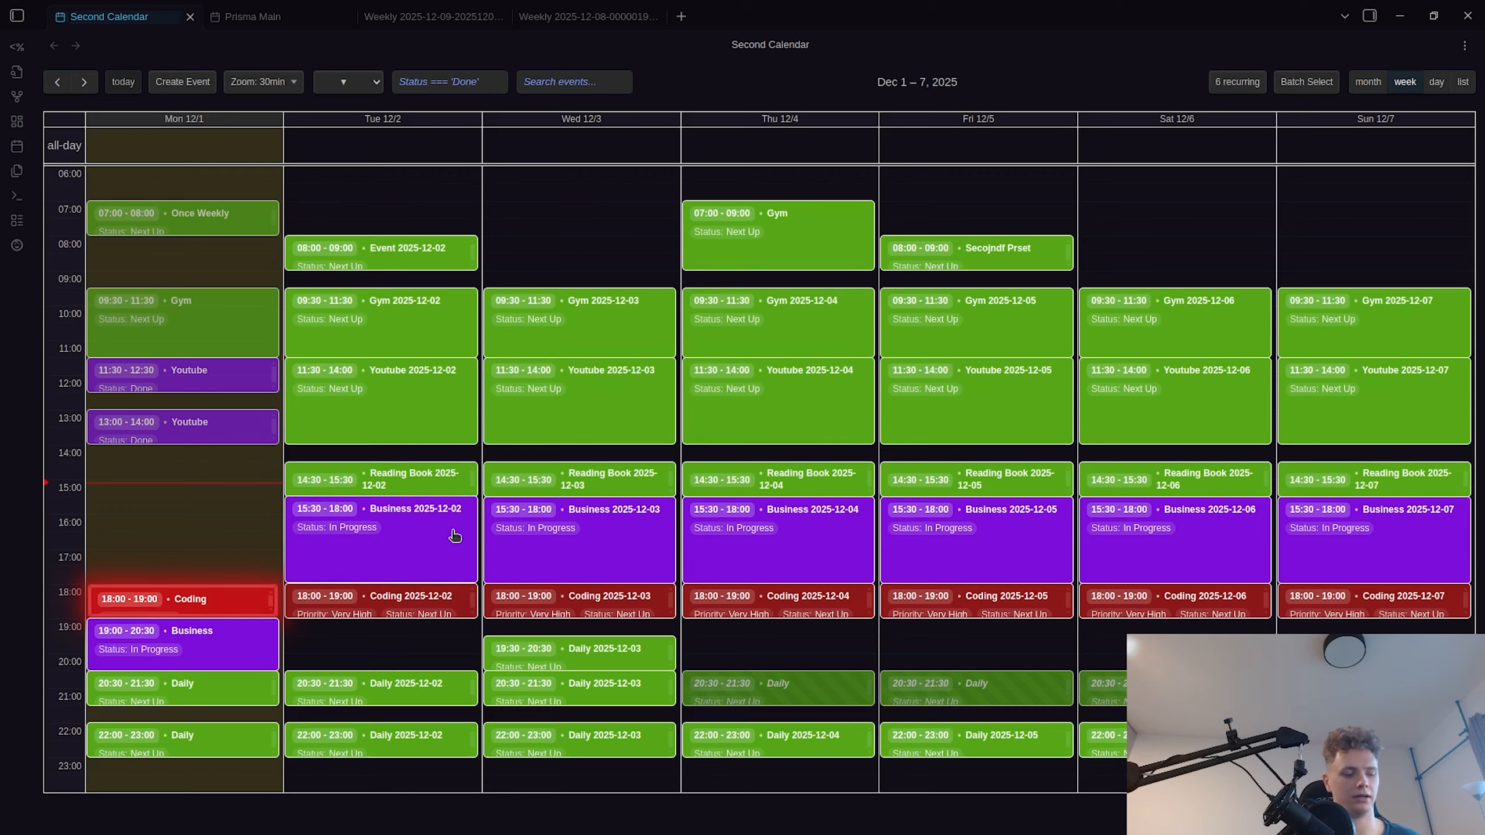
key(alt+w)
scroll(596, 513, down, 4)
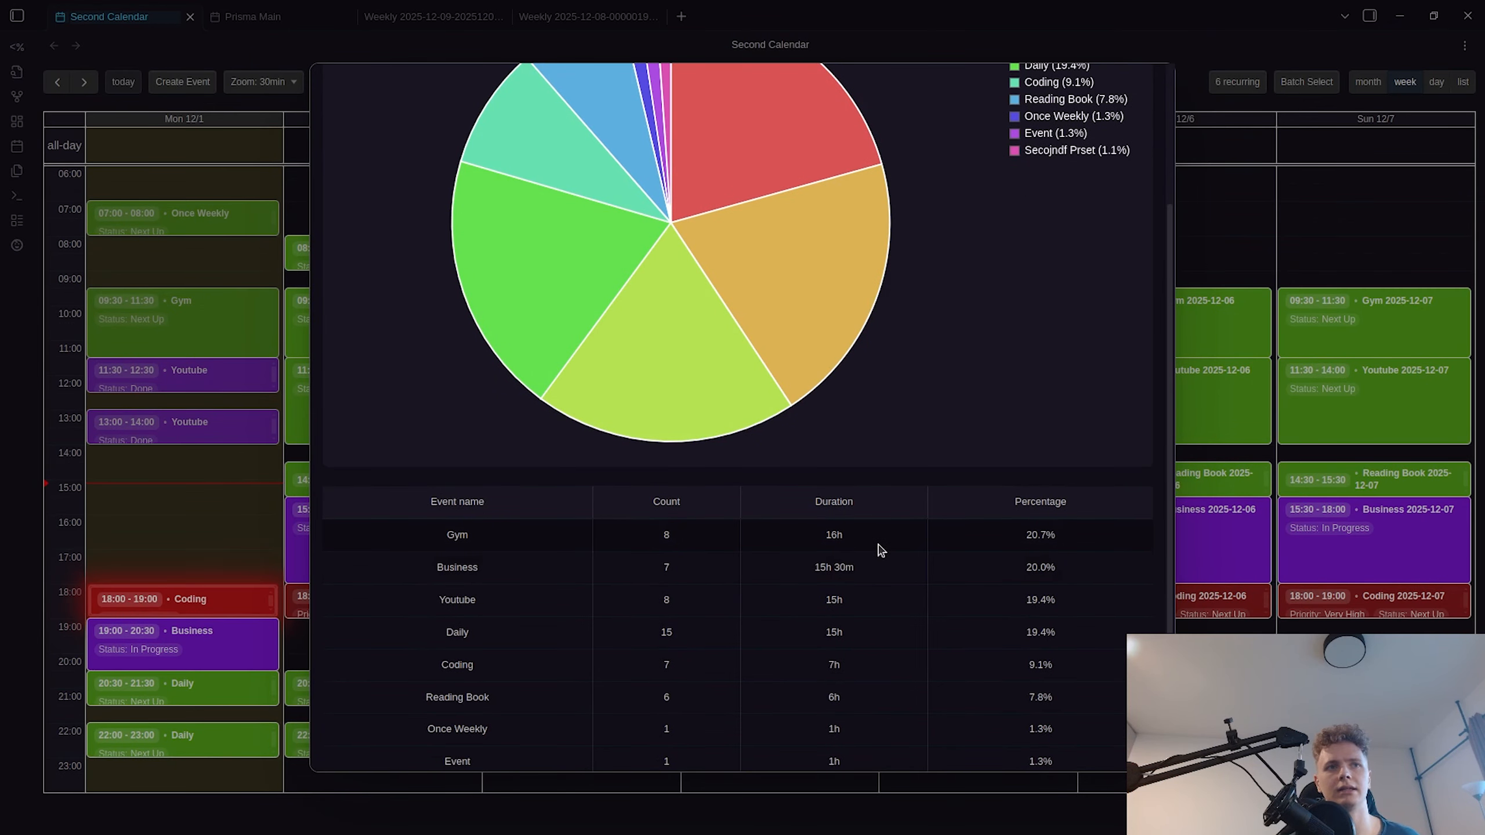
key(Escape)
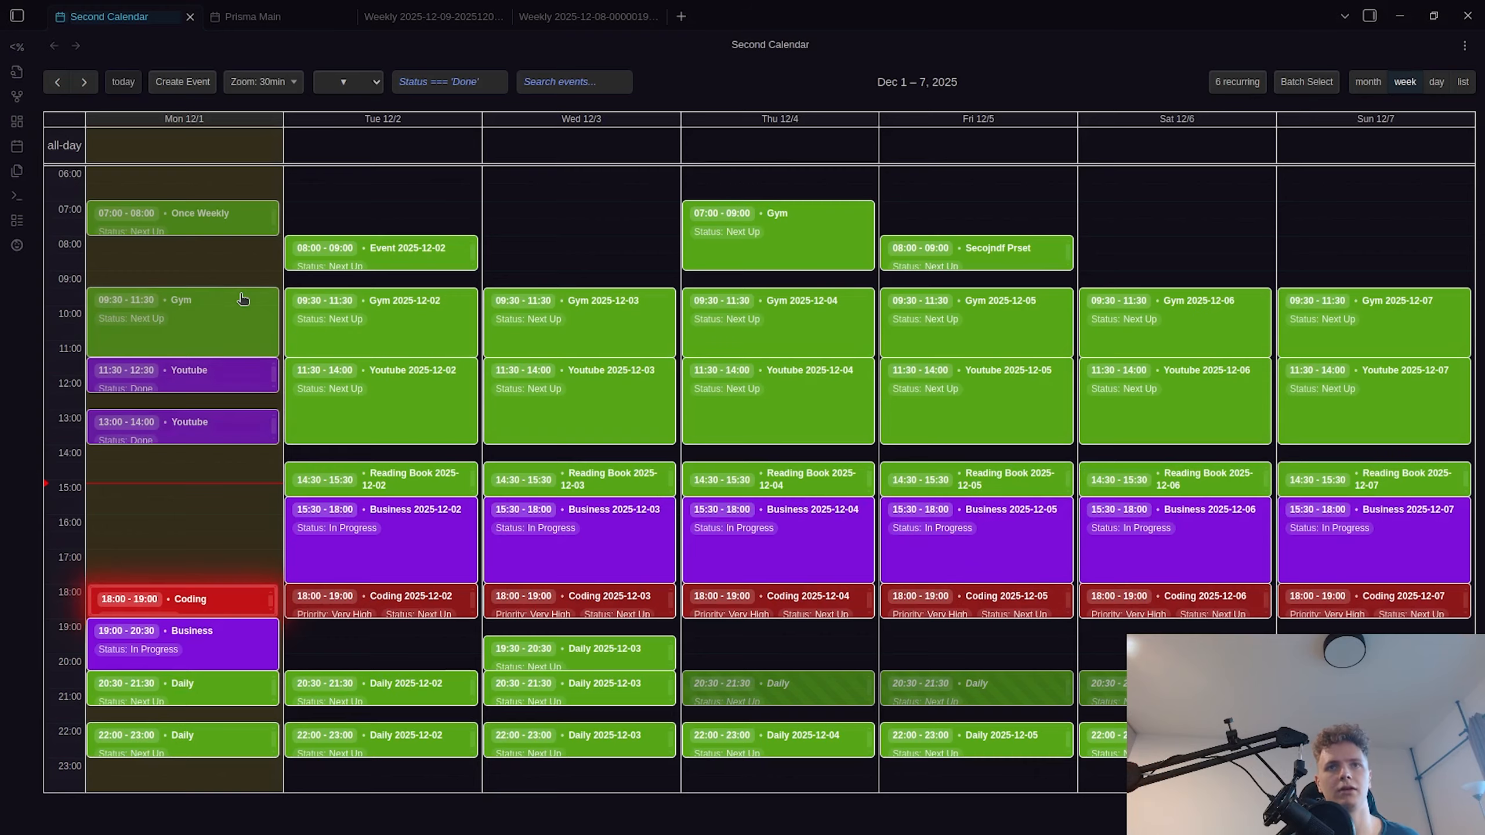
- Set the break of Thursday 12/4's 07:00–09:00 Gym event to 60 minutes and save the event
right_click(771, 259)
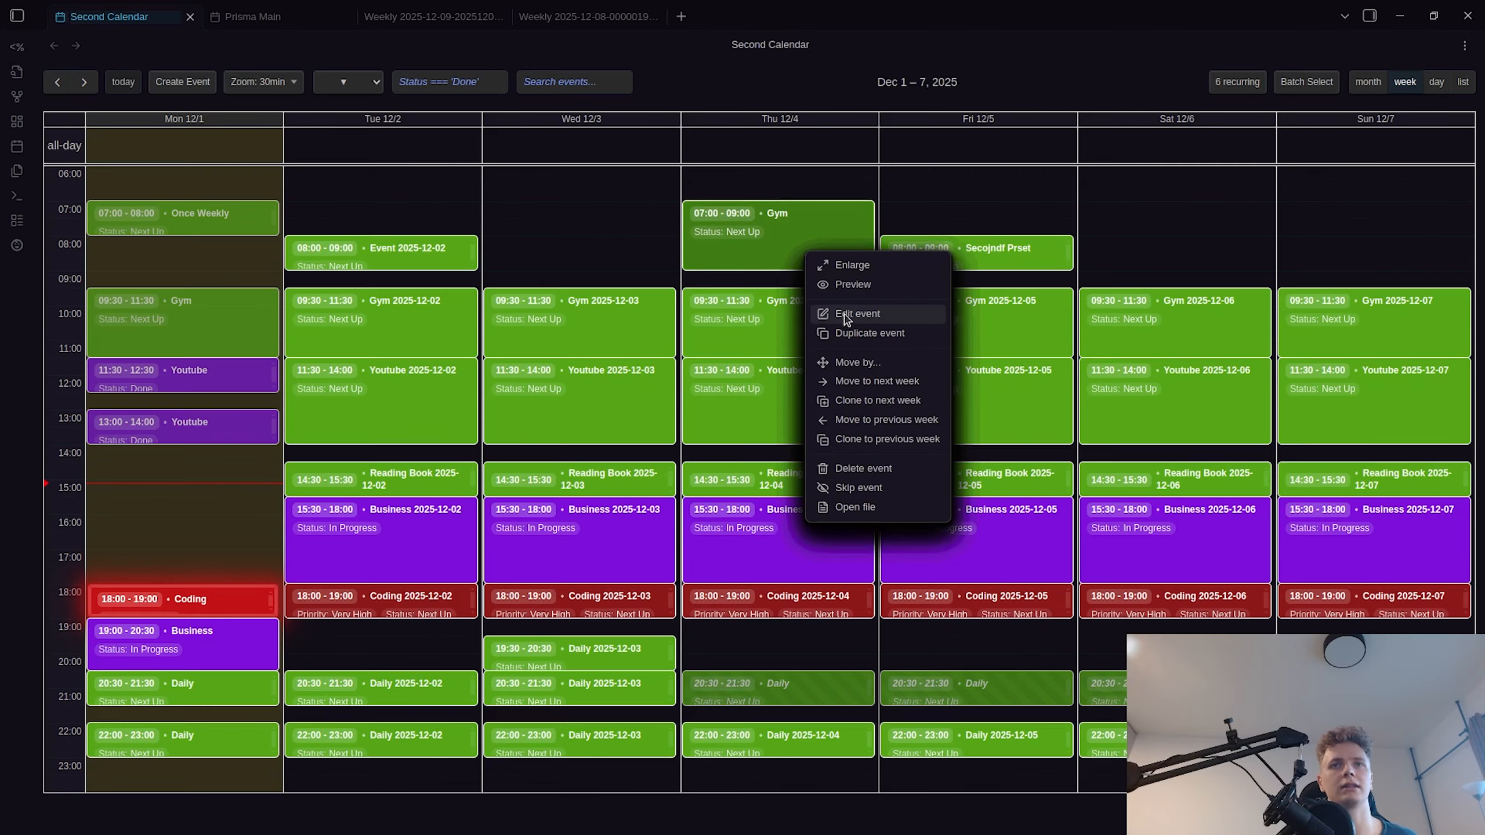
click(844, 315)
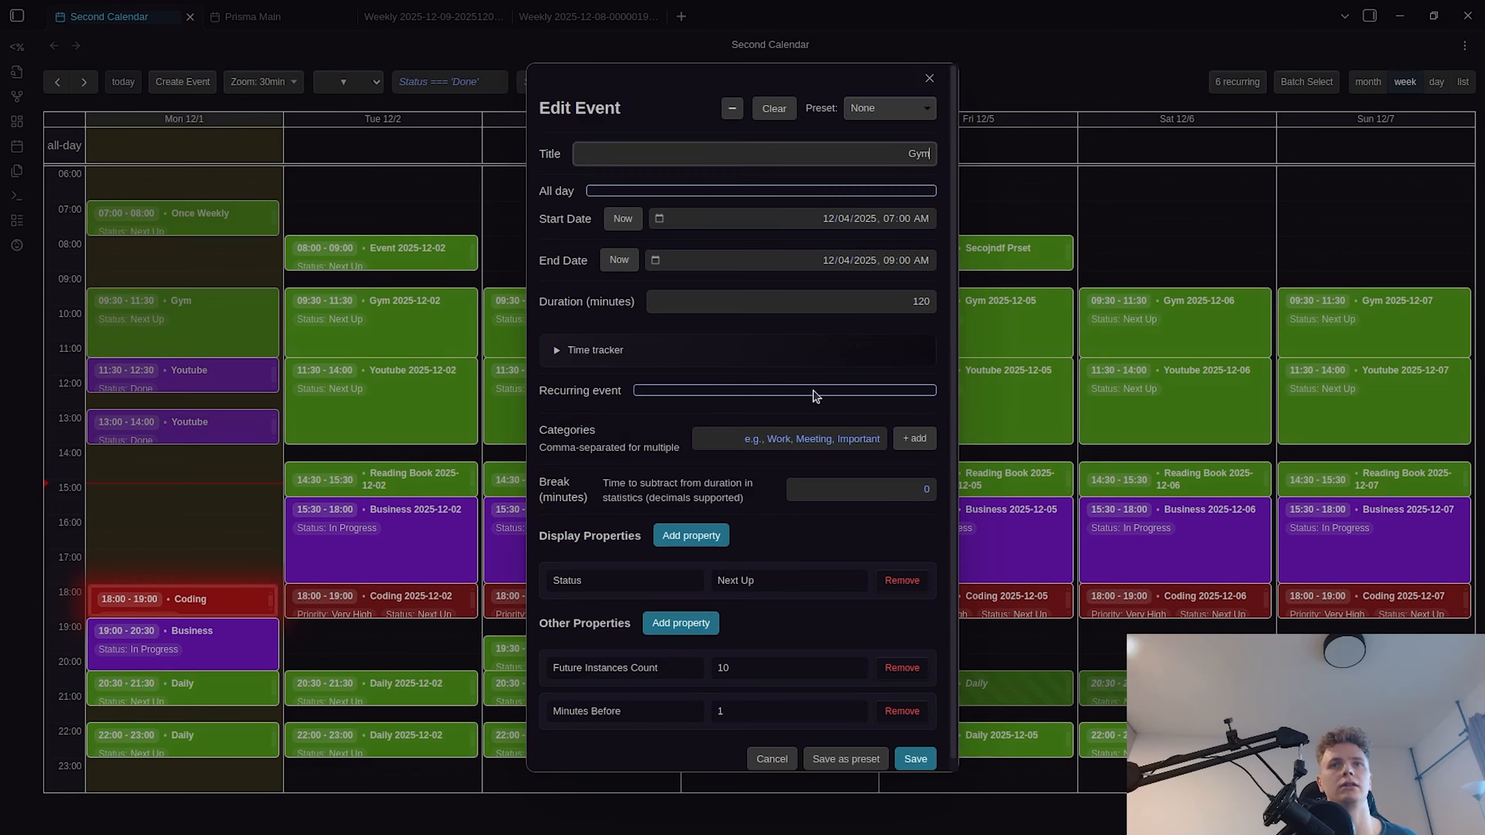
click(820, 486)
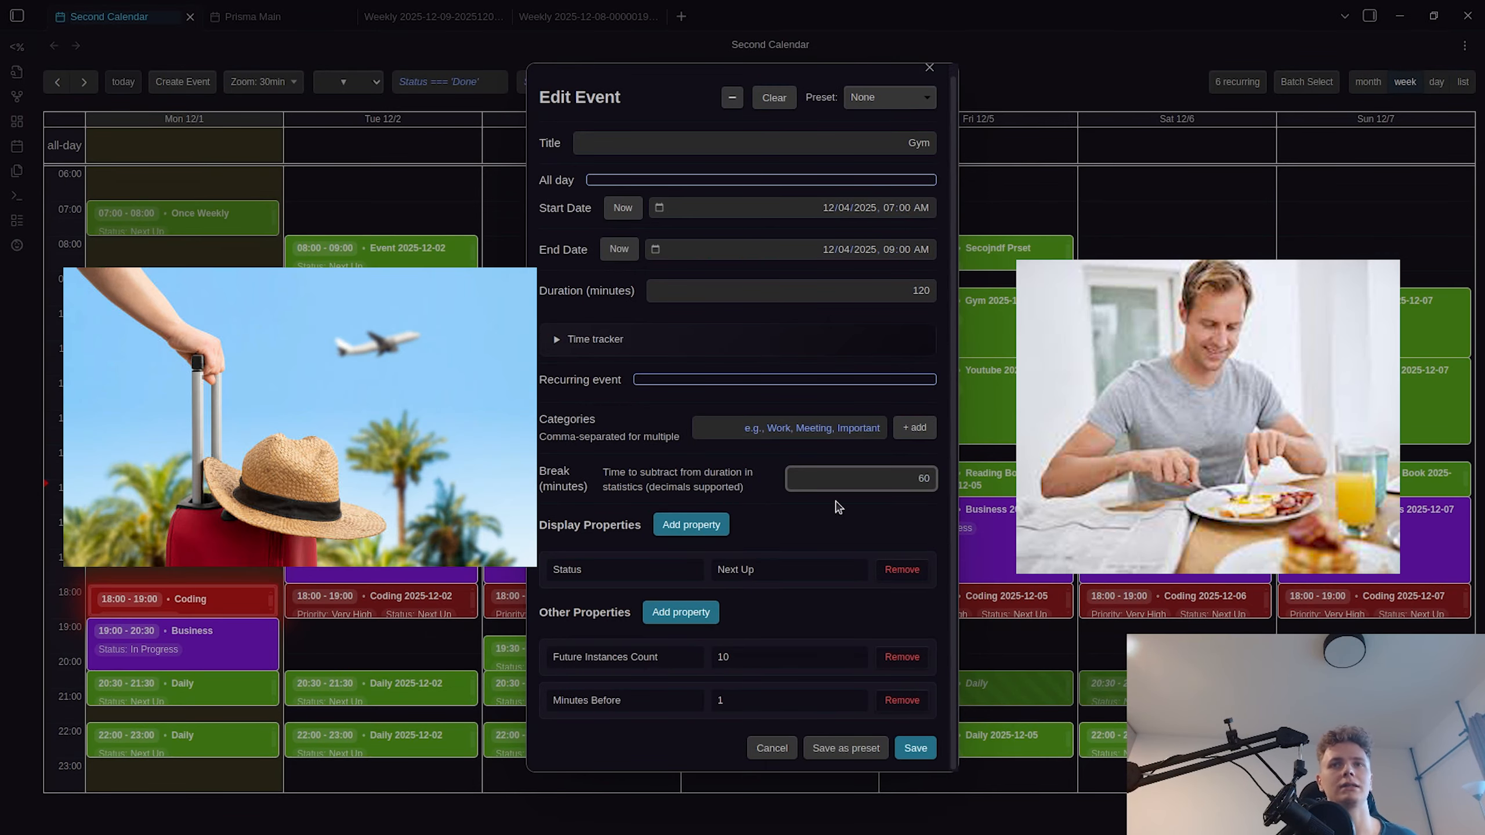
click(915, 748)
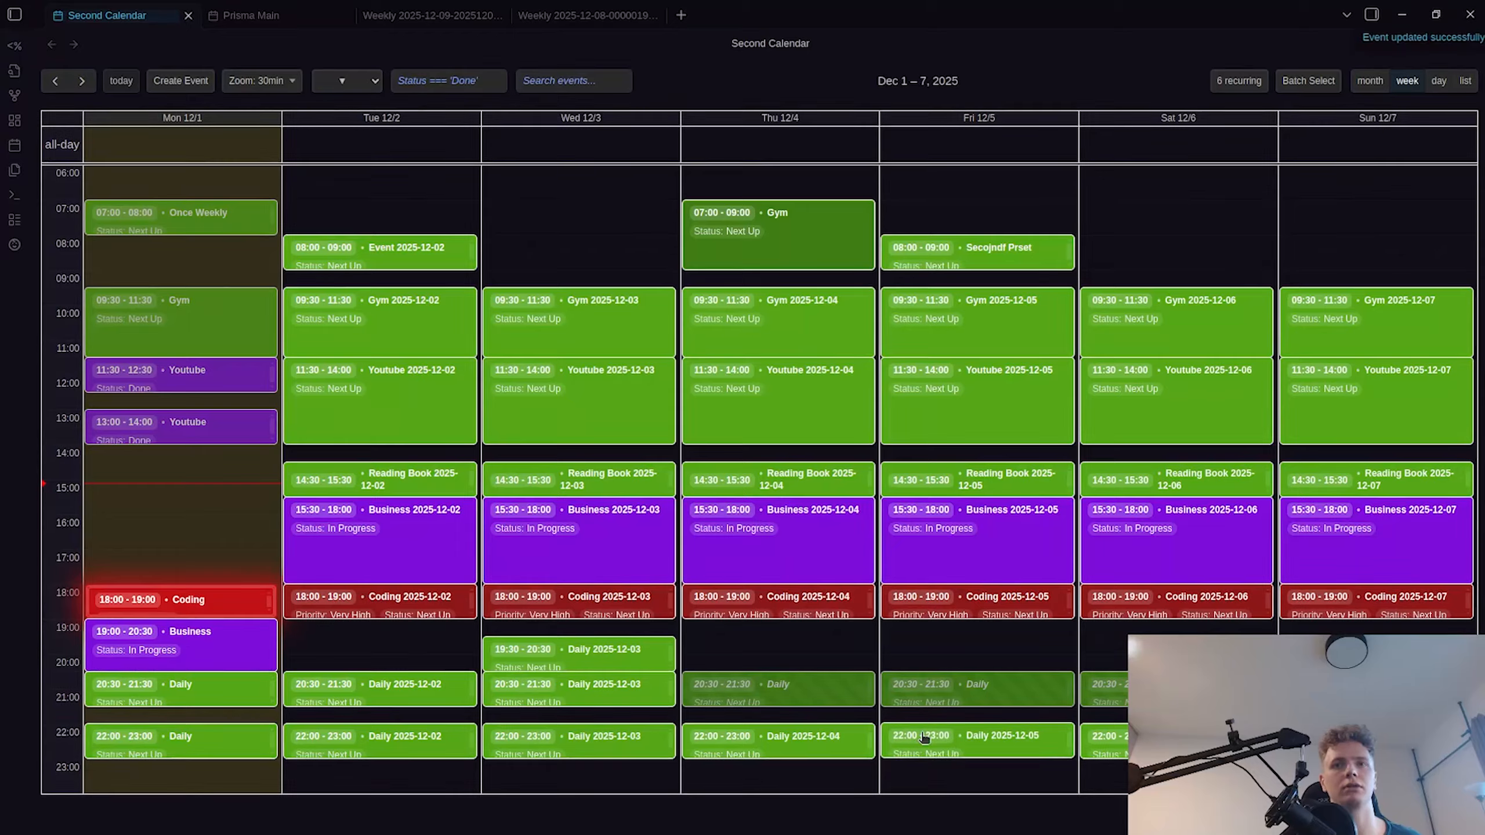
- Try duplicating Thursday 12/4's 07:00 Gym event and adjusting its duration on the calendar
right_click(819, 241)
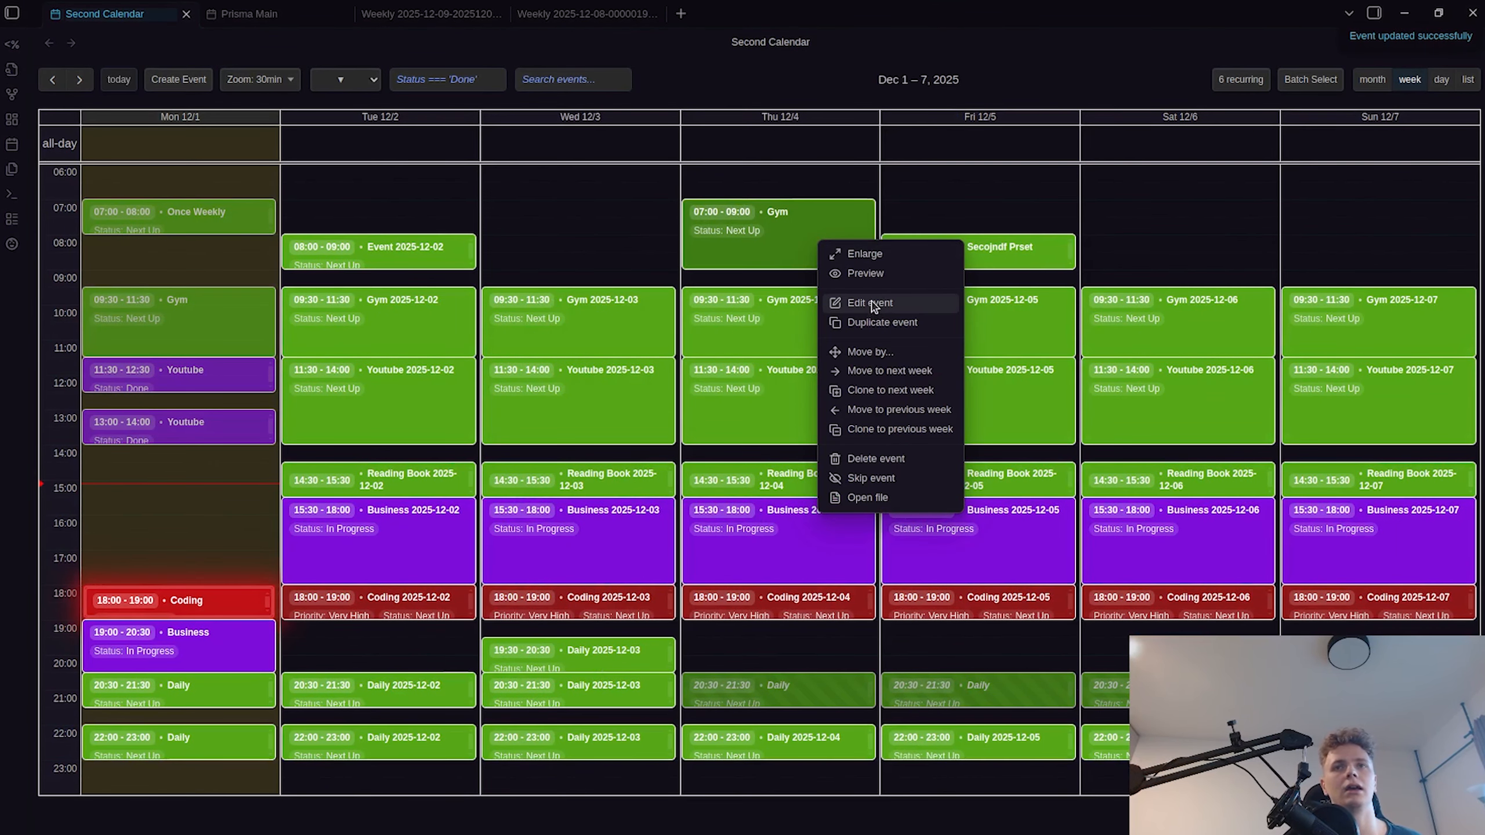
click(819, 189)
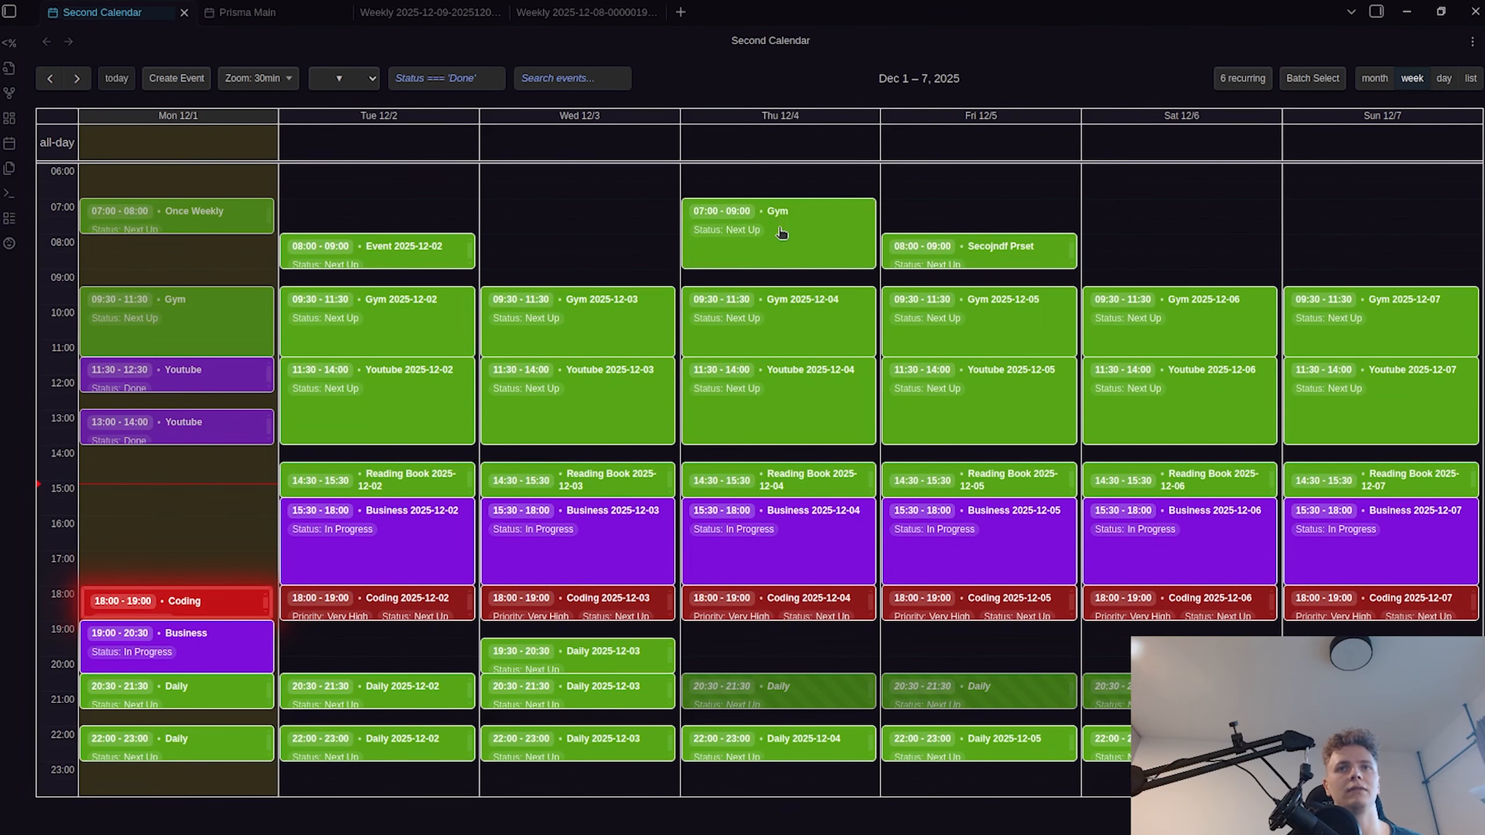
right_click(783, 208)
click(830, 295)
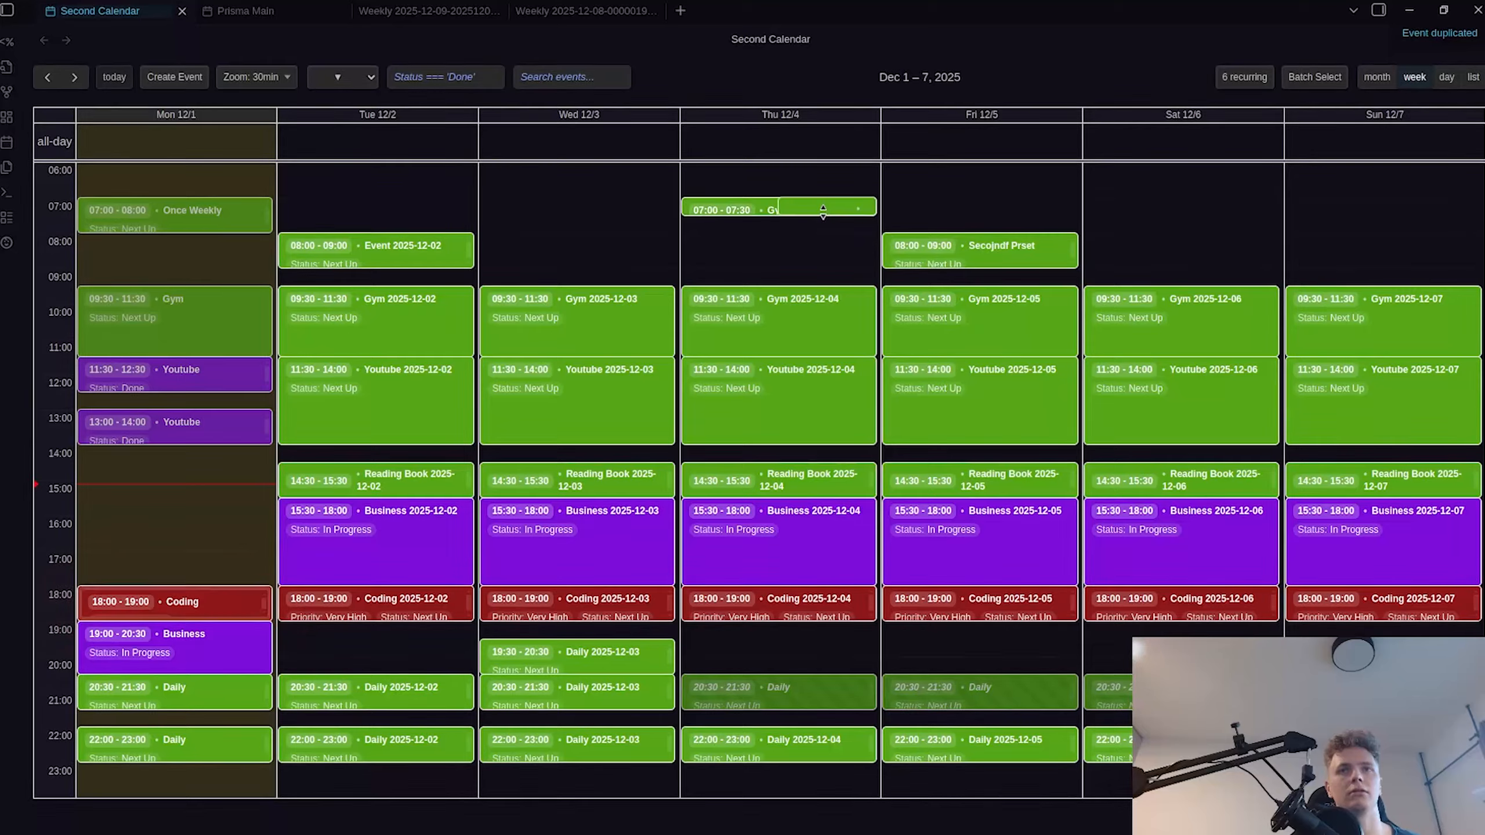
drag(823, 212, 793, 263)
click(789, 210)
key(Escape)
right_click(789, 231)
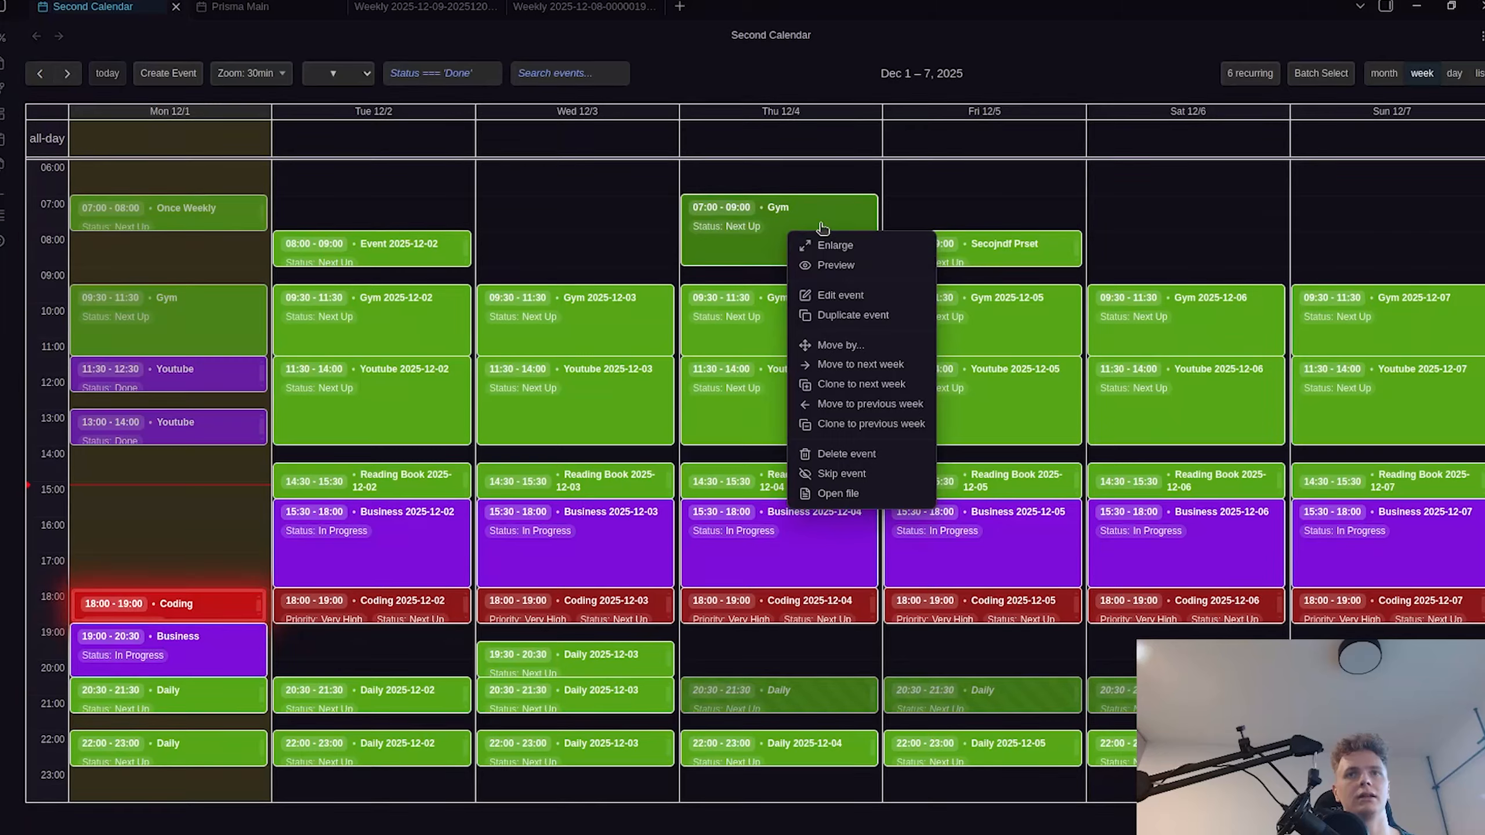
key(Escape)
- Check Gym's total duration in the weekly statistics after the saved break, and close the statistics
key(alt+w)
scroll(903, 309, down, 1)
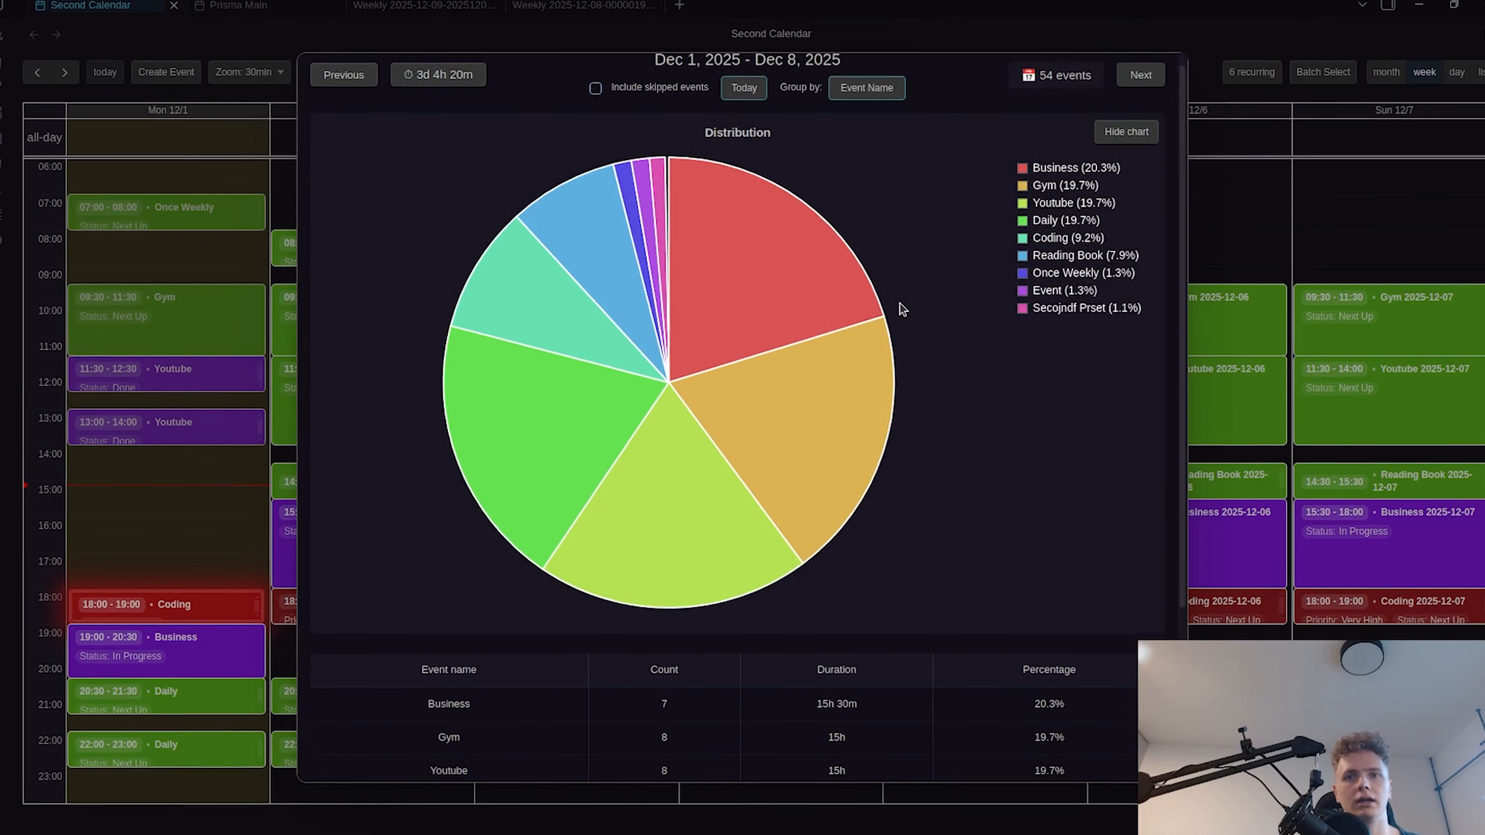
scroll(903, 309, down, 1)
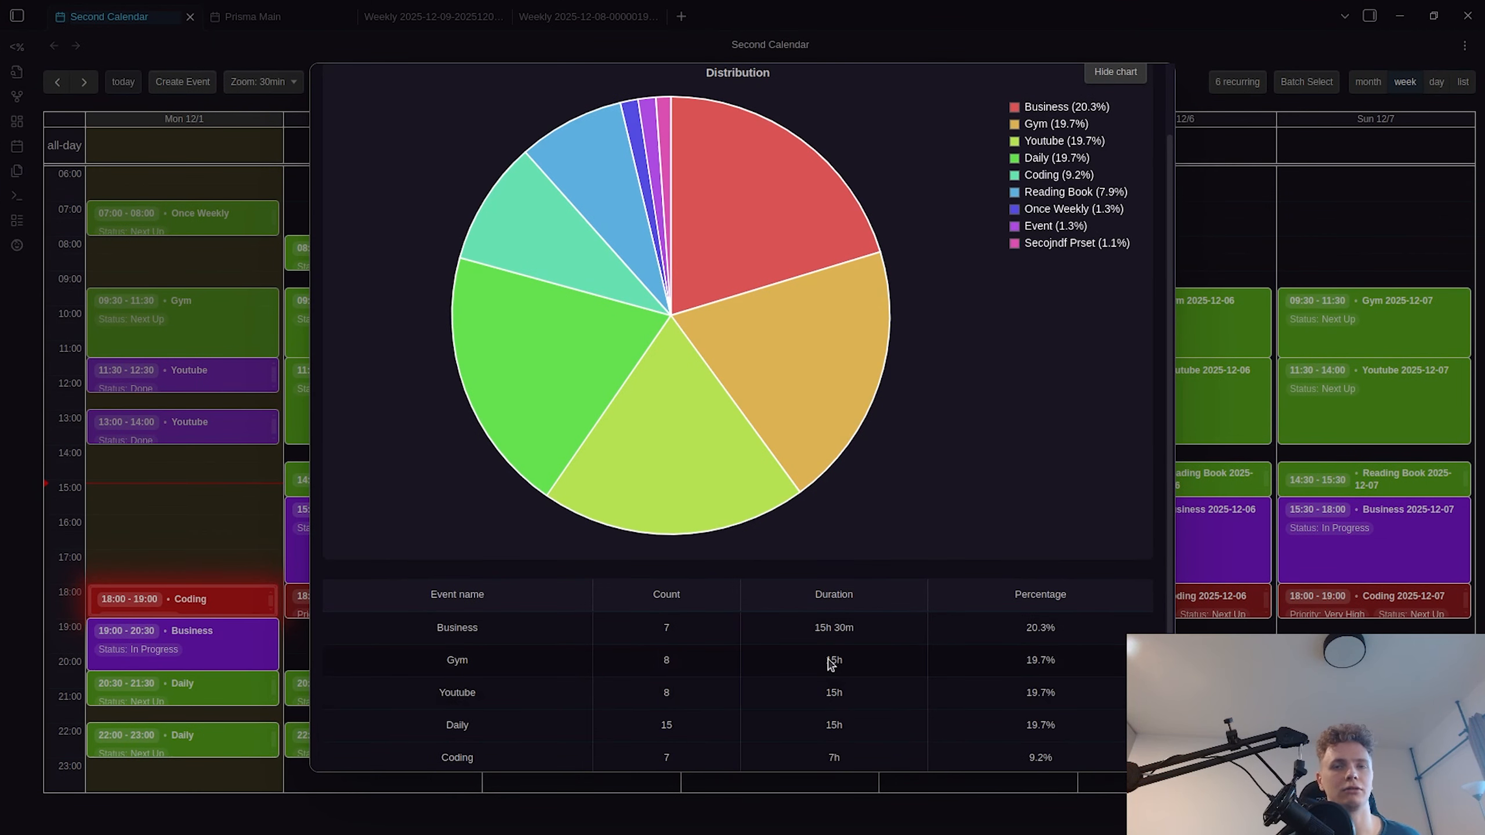
key(Escape)
- Edit the break minutes of Thursday 12/4's 07:00–09:00 Gym event and save the event
right_click(781, 237)
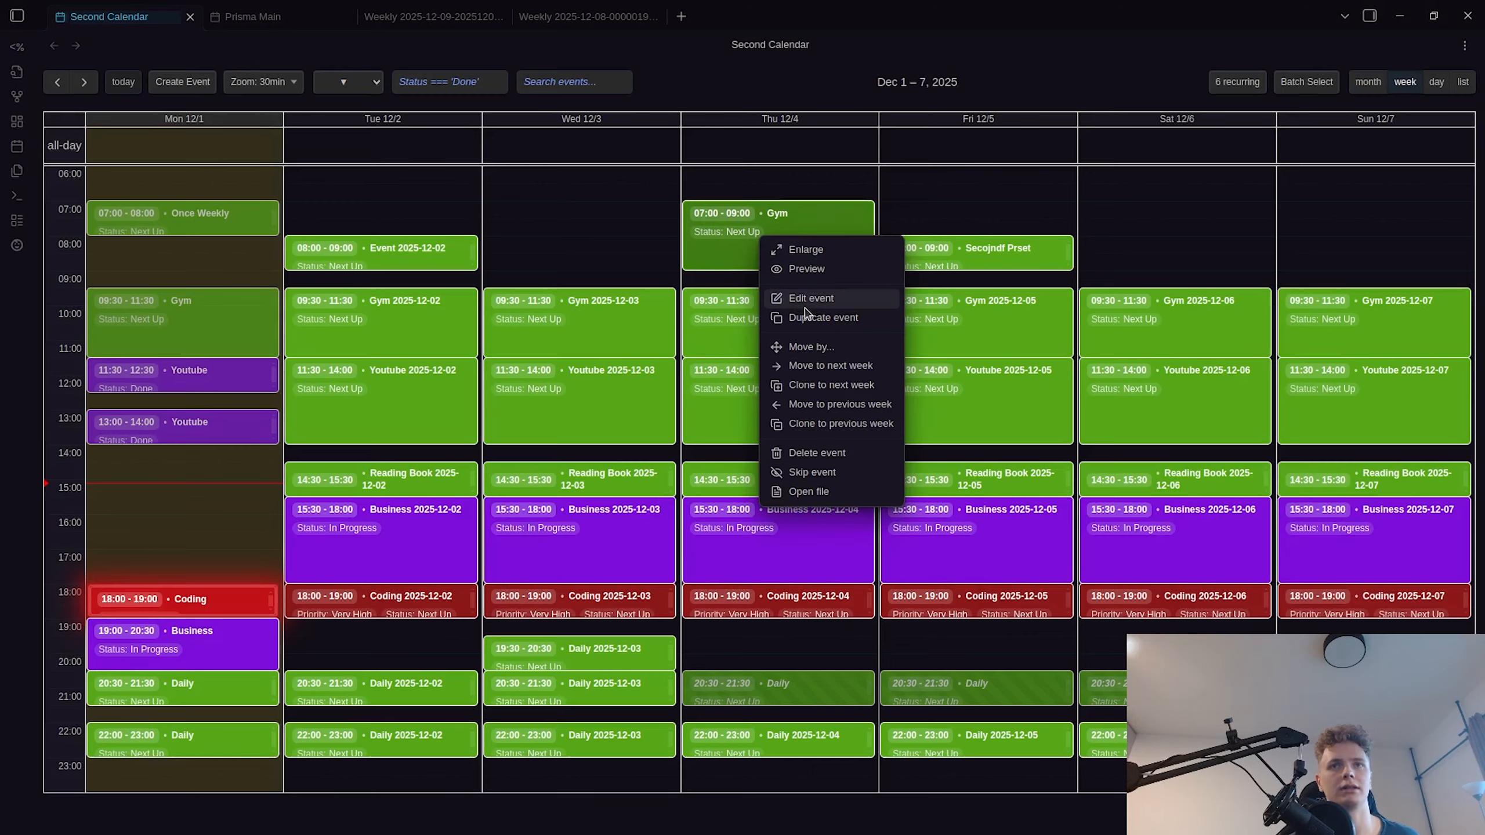
click(815, 295)
click(905, 489)
key(Return)
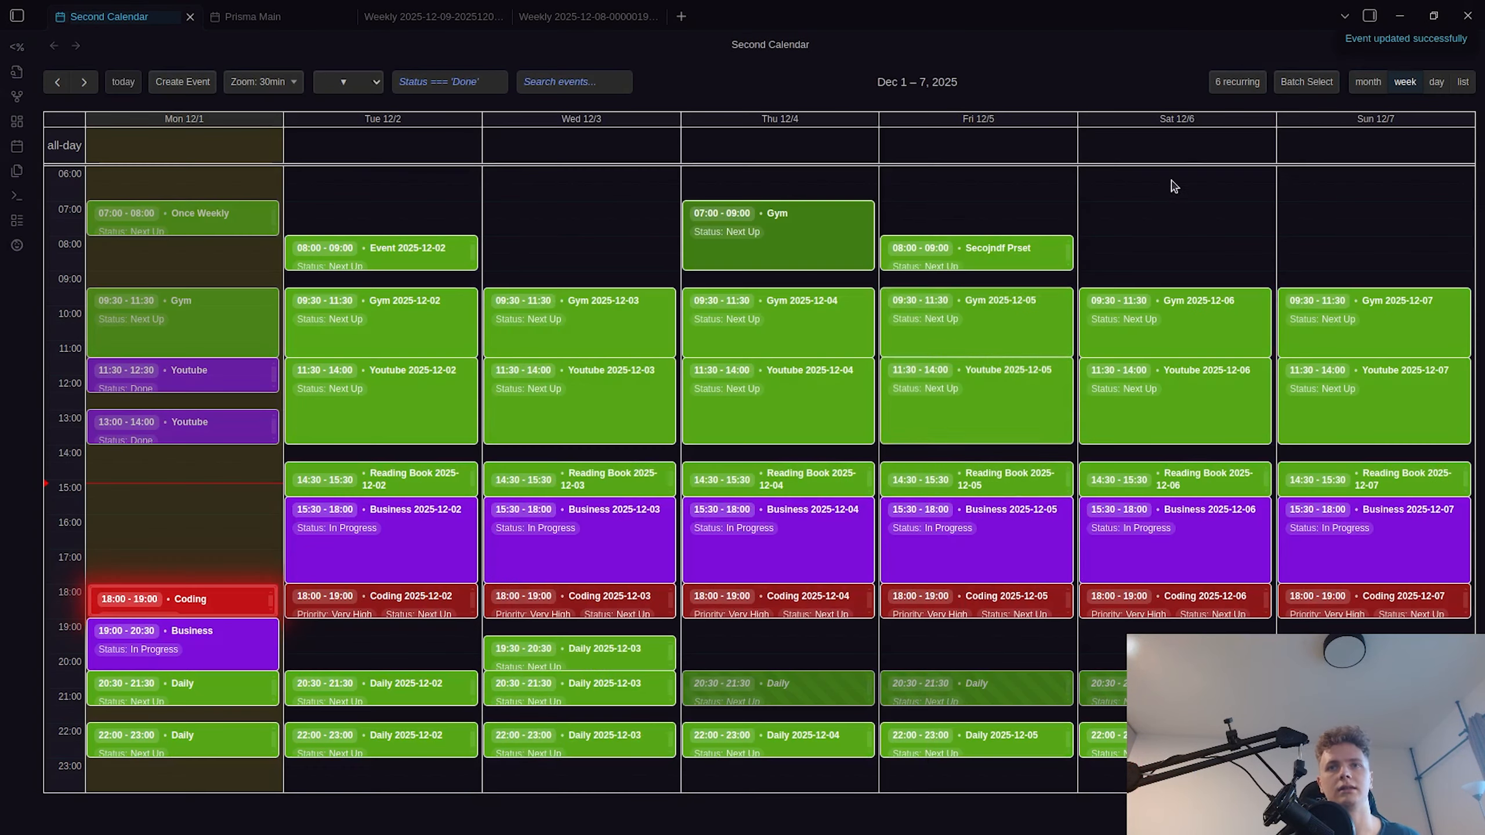
- Enter break minutes for Wednesday 12/3's 09:30–11:30 Gym event and save the event
right_click(604, 289)
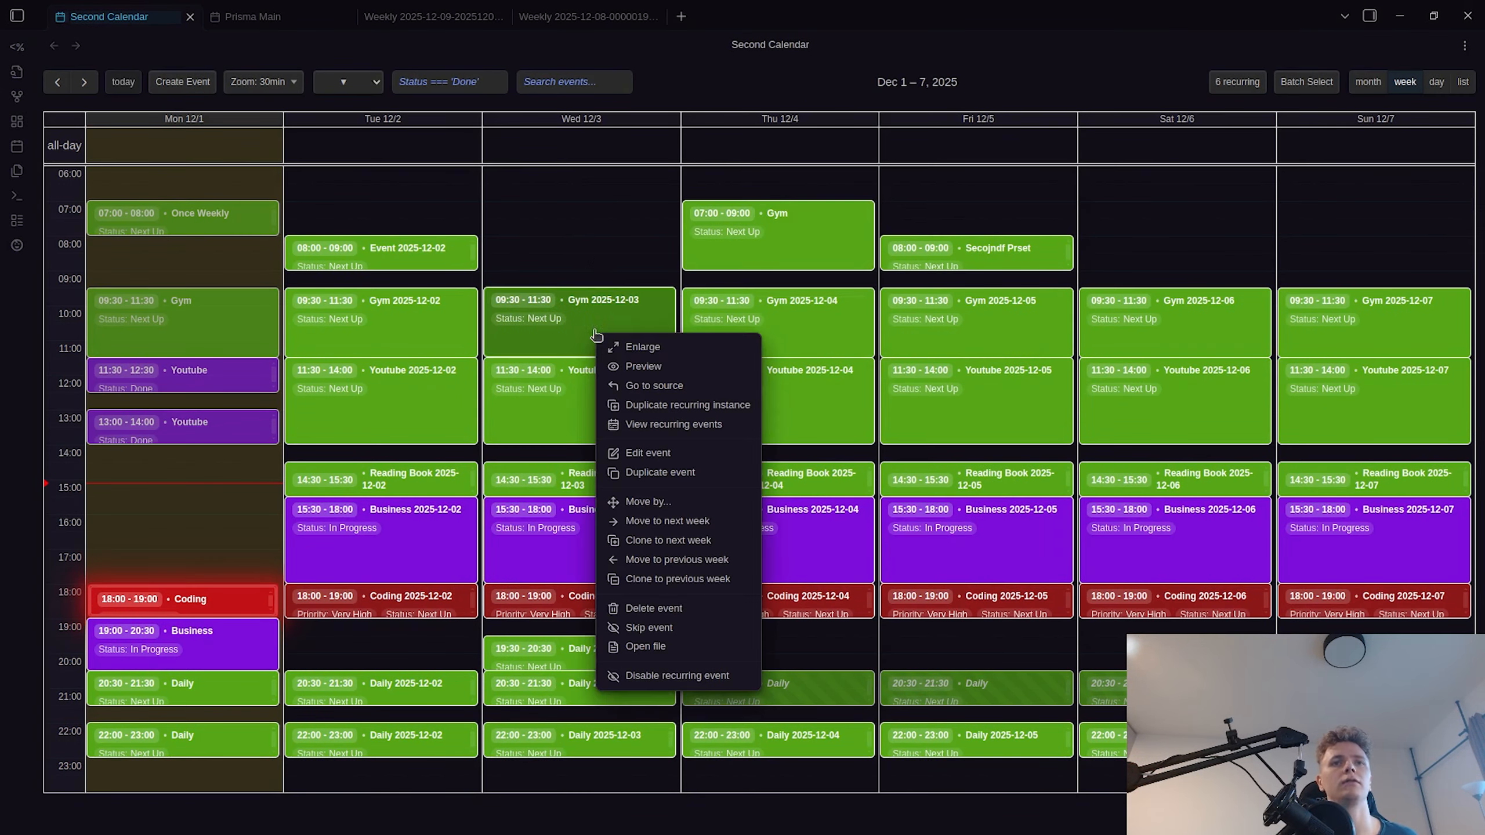
click(667, 451)
scroll(914, 461, down, 1)
click(913, 436)
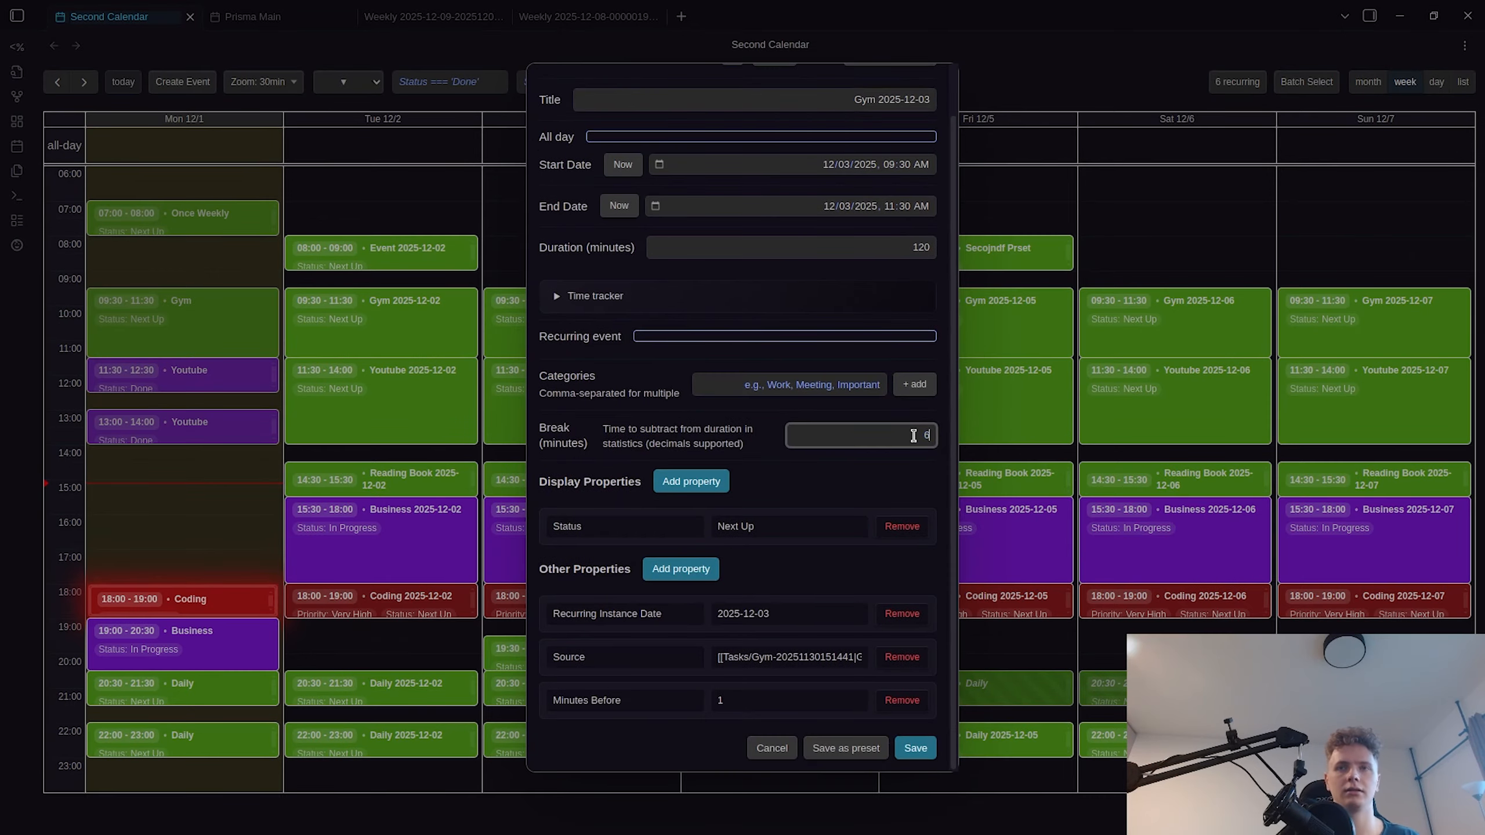
click(914, 748)
- Compare Gym's duration in the weekly statistics with the Wednesday break included, and close the statistics
click(1049, 78)
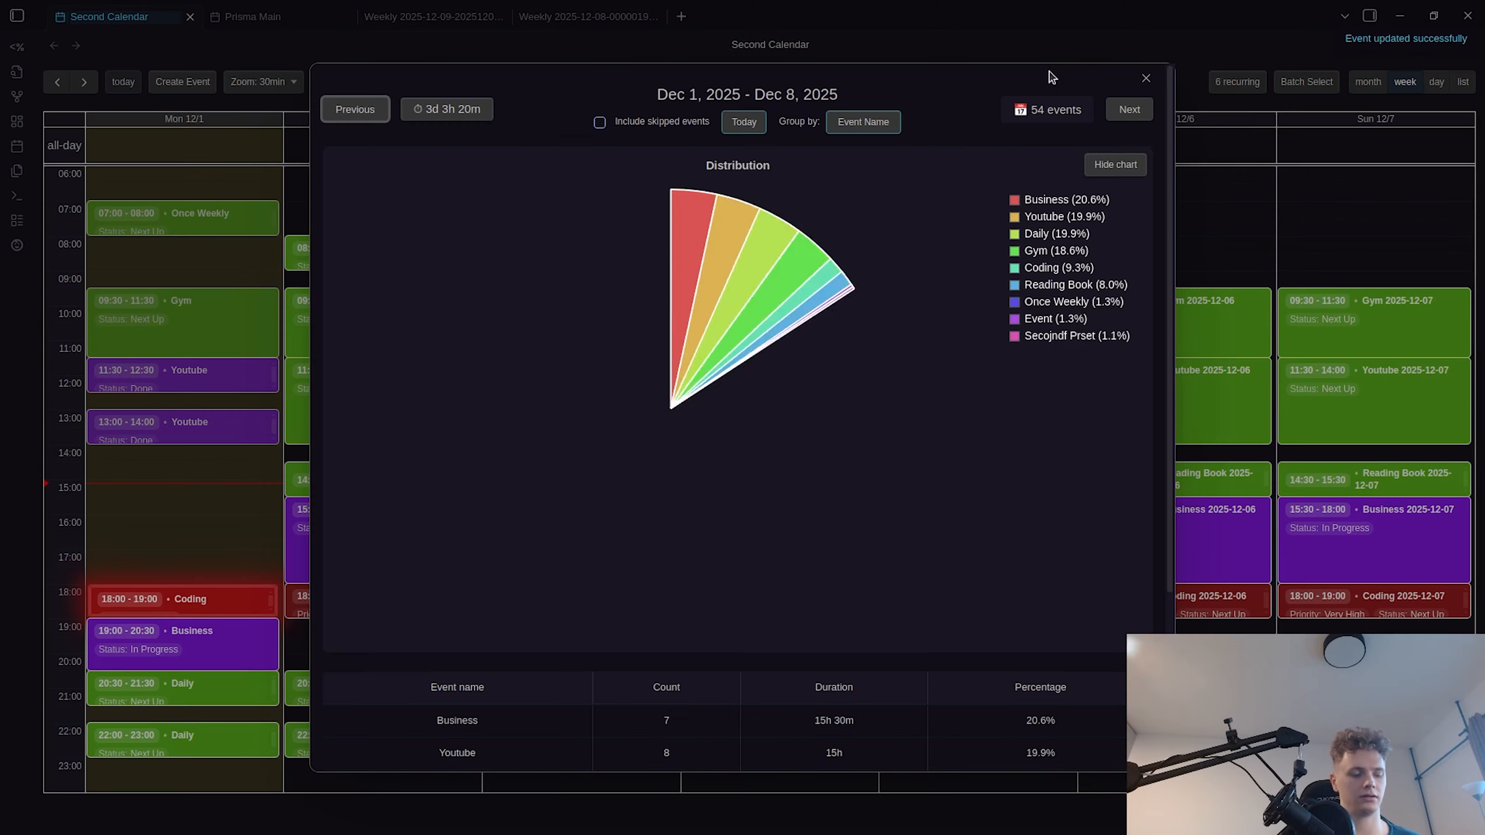
scroll(941, 282, down, 3)
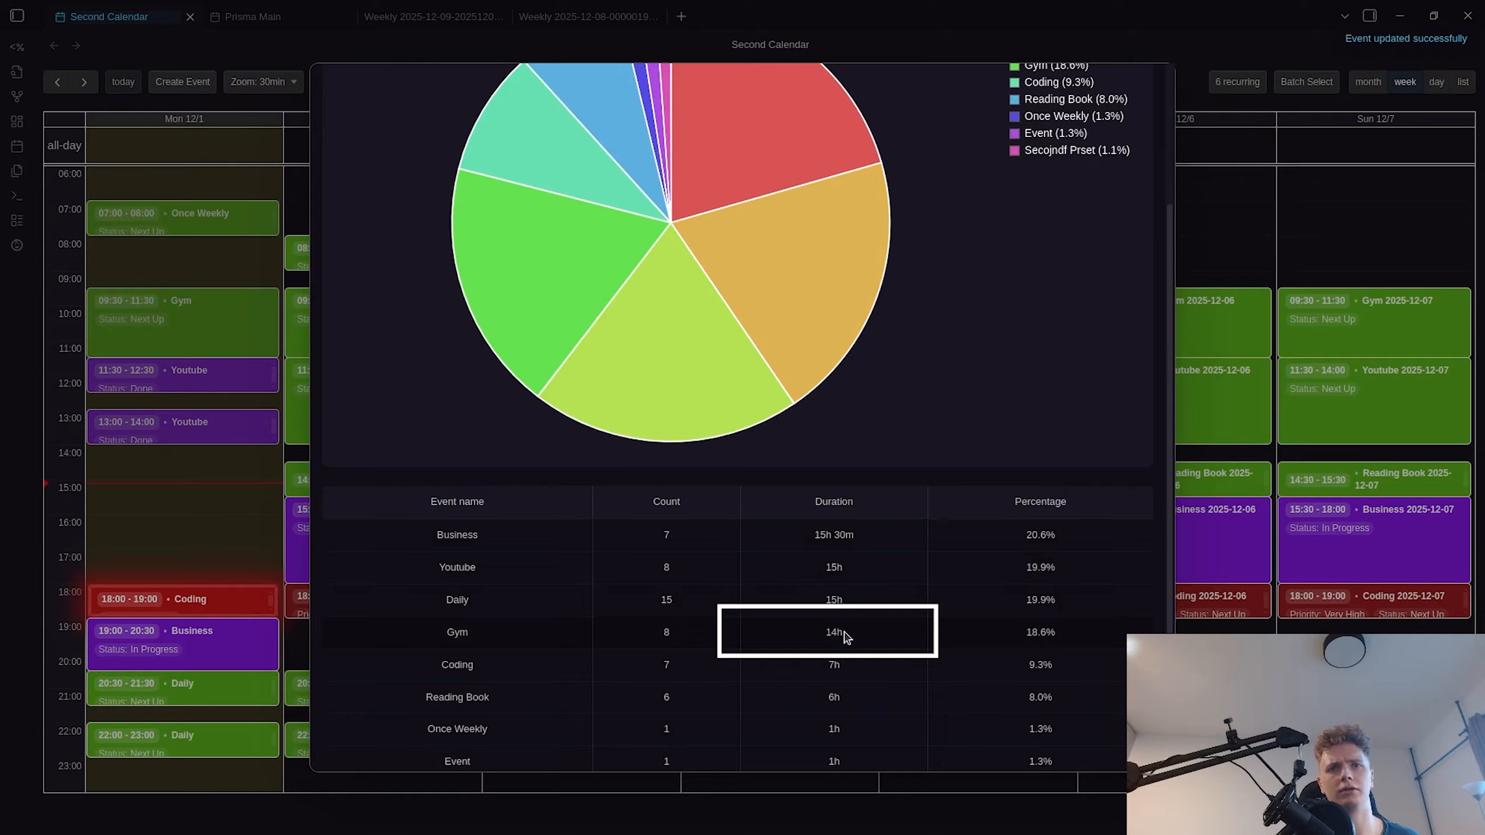
key(Escape)
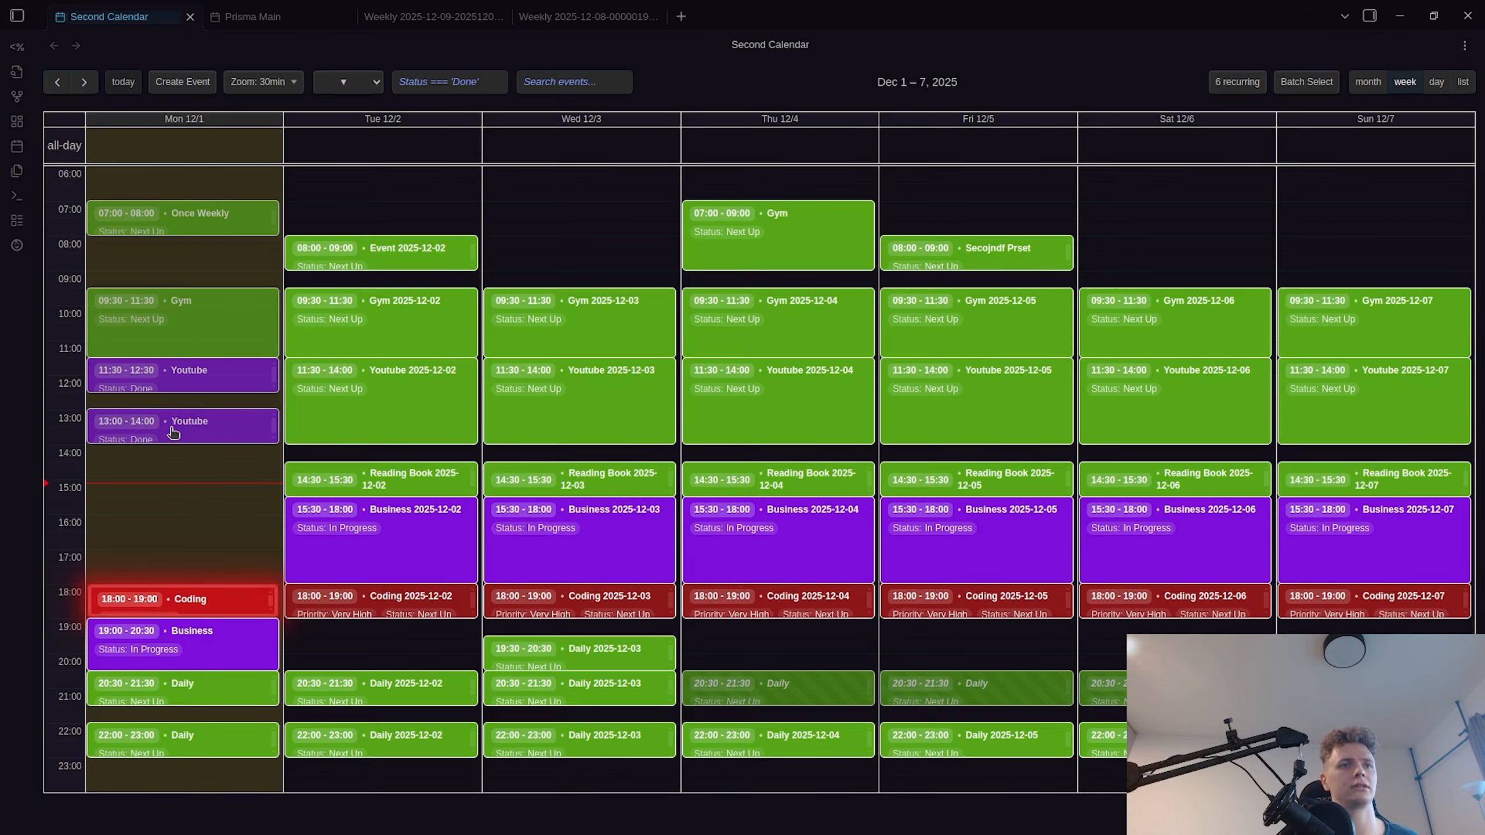
- Look up the category and break properties in the Prisma Calendar frontmatter settings, and close the settings
right_click(769, 246)
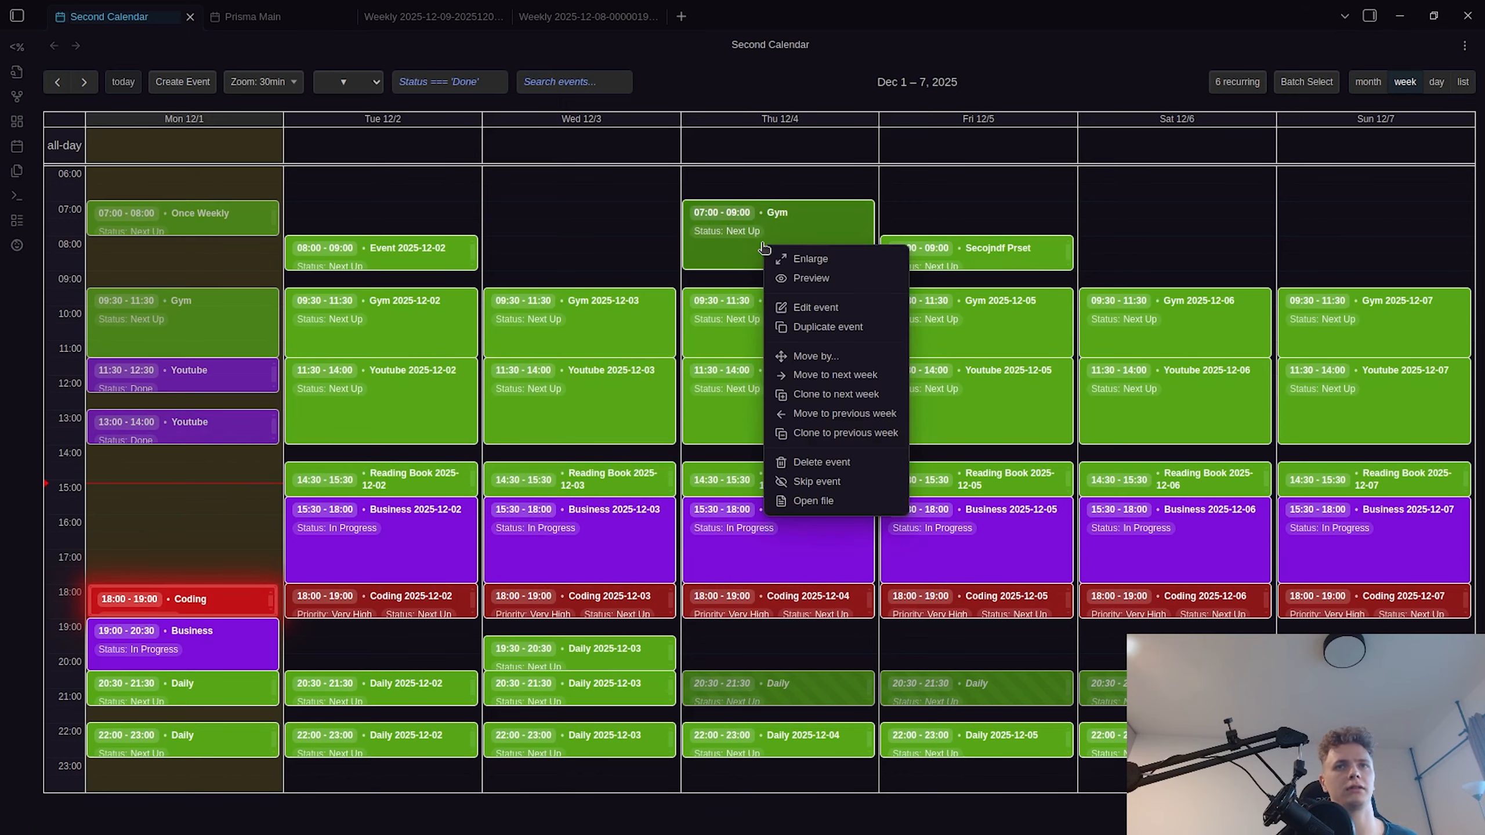
click(829, 310)
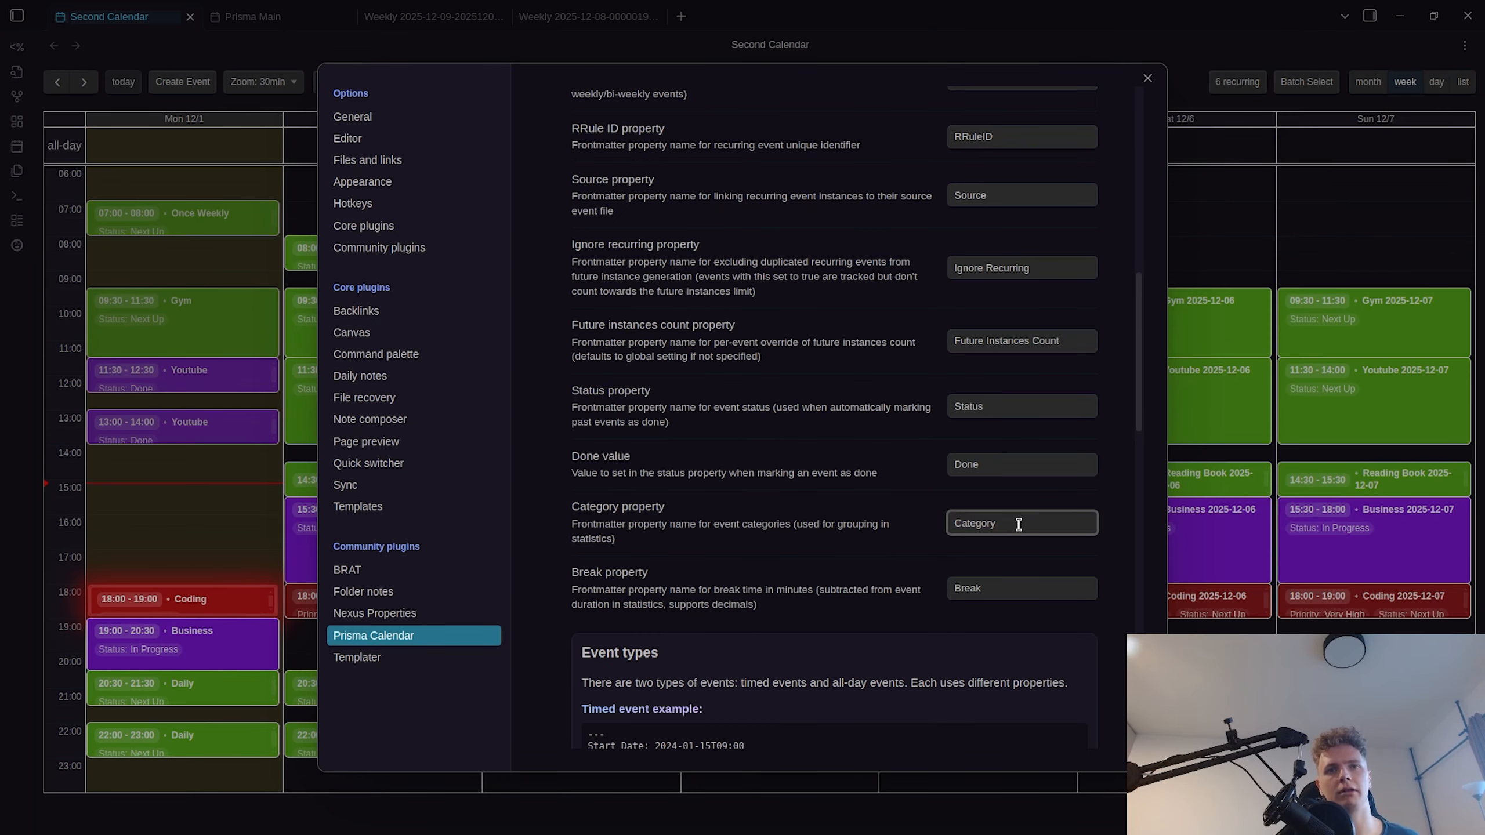
key(Escape)
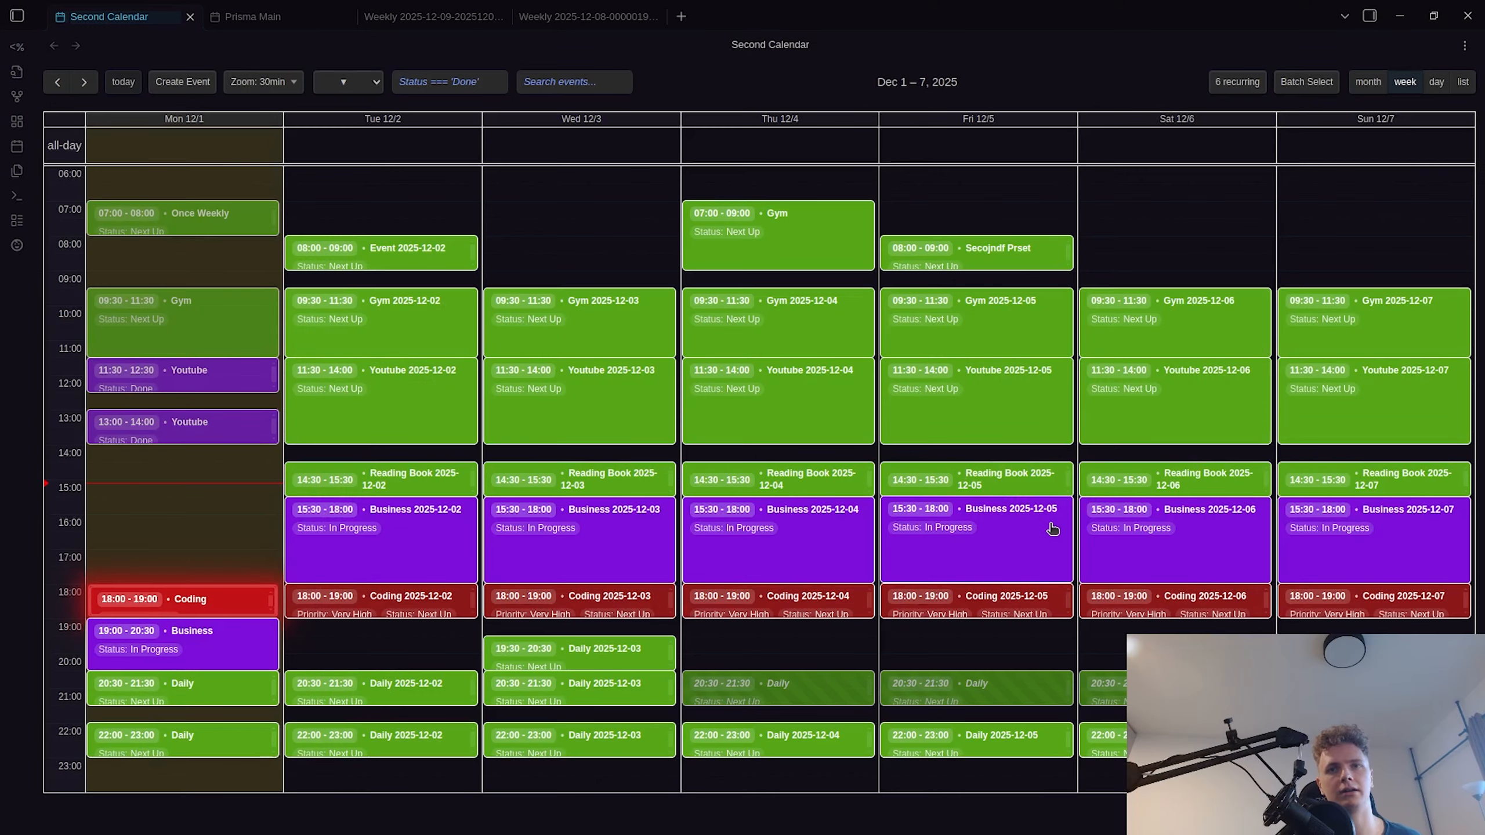
right_click(766, 259)
click(815, 176)
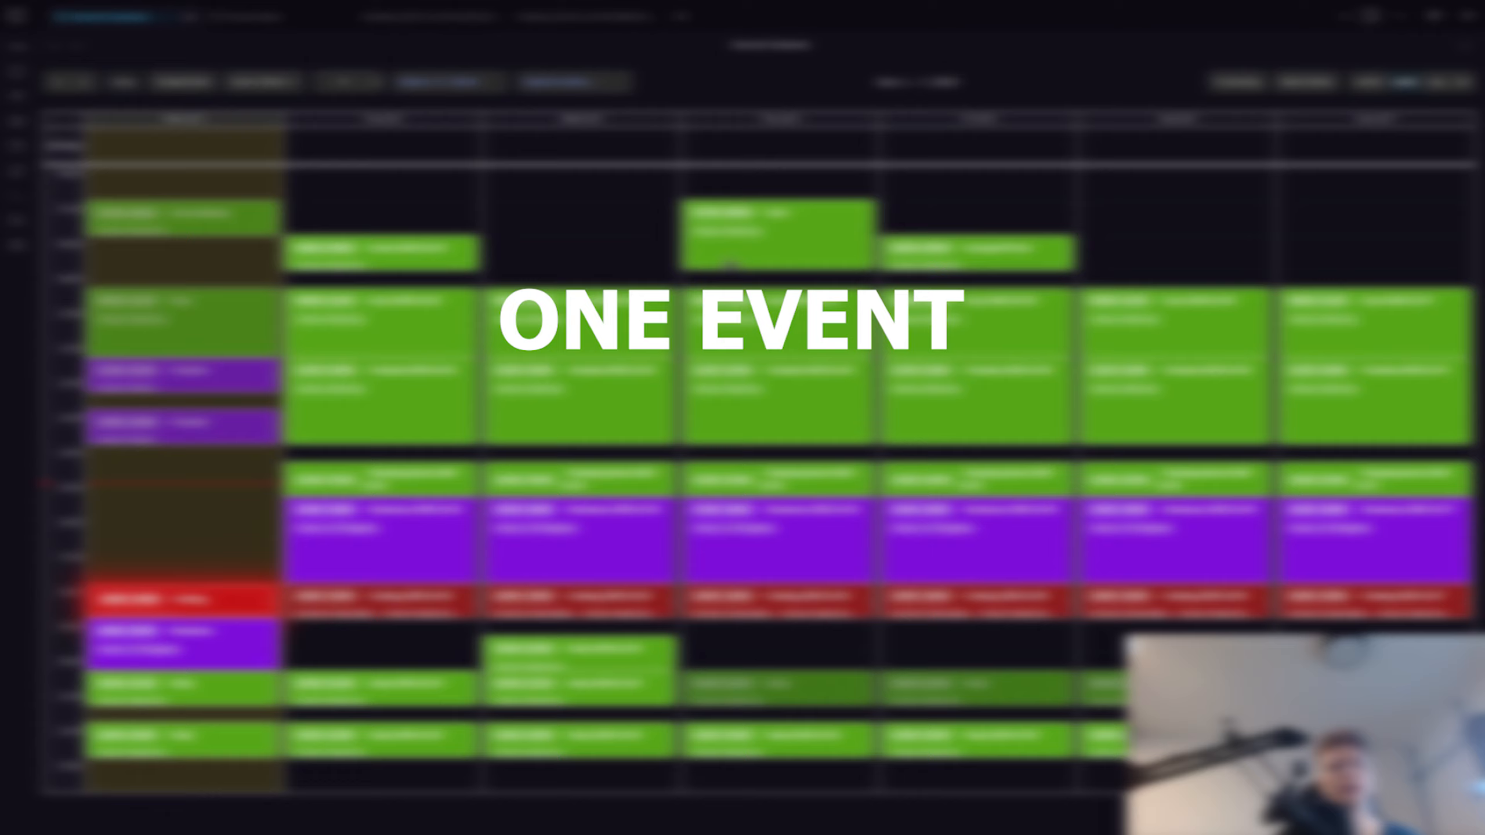
right_click(382, 415)
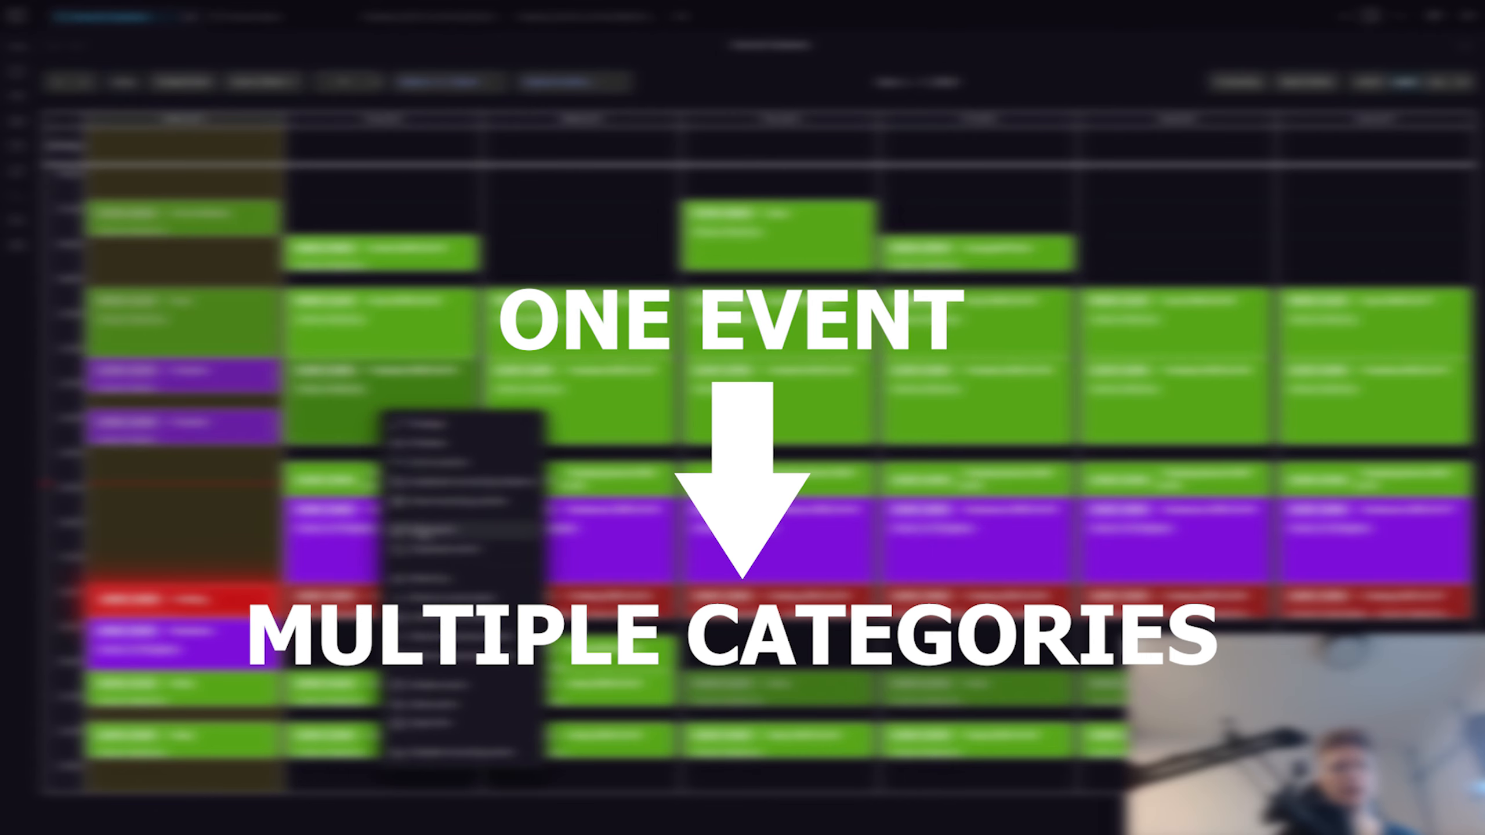
click(424, 531)
scroll(796, 469, down, 3)
key(Escape)
right_click(418, 417)
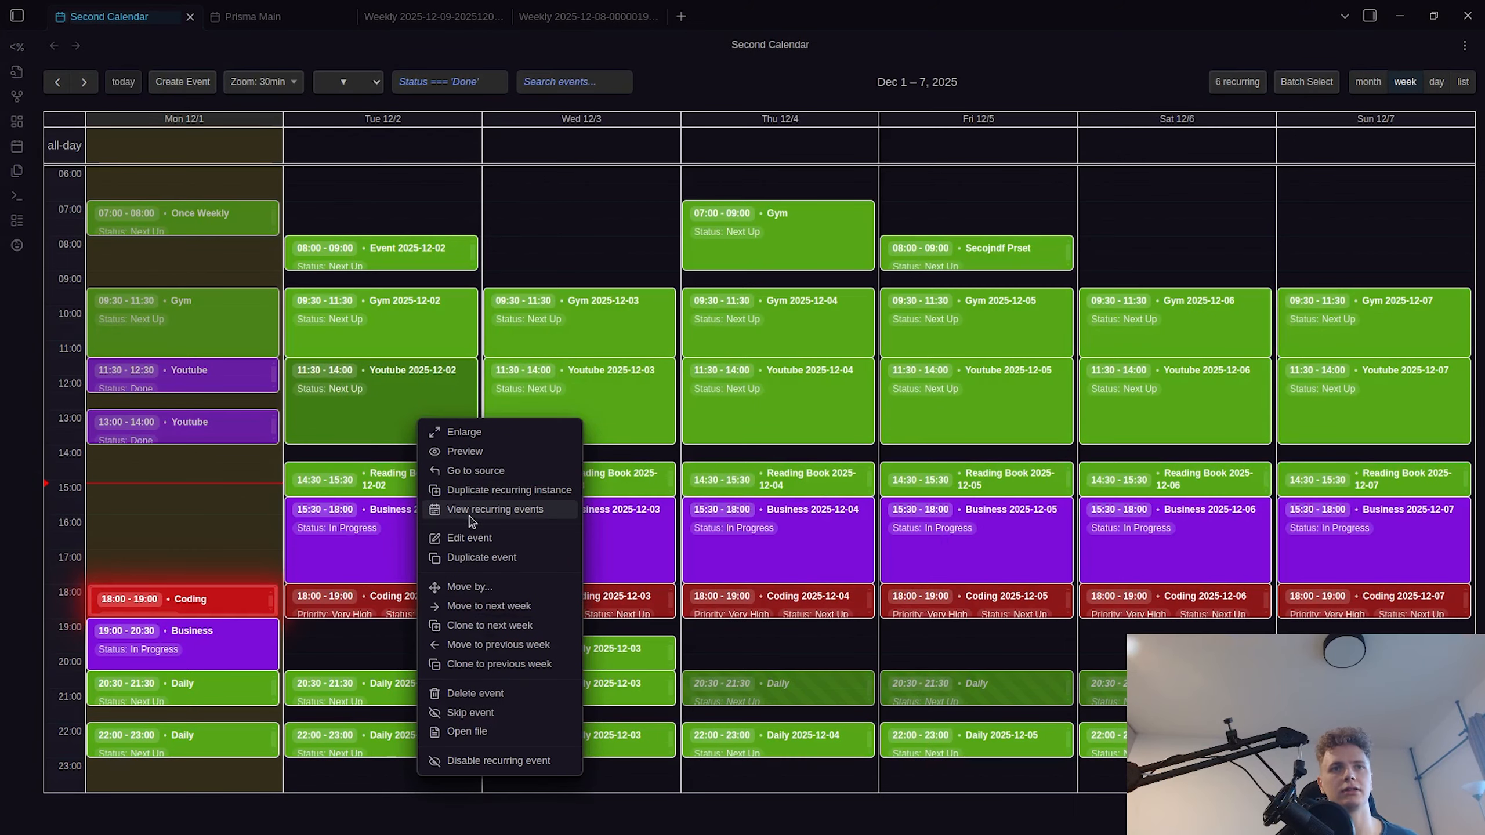
click(313, 198)
key(Escape)
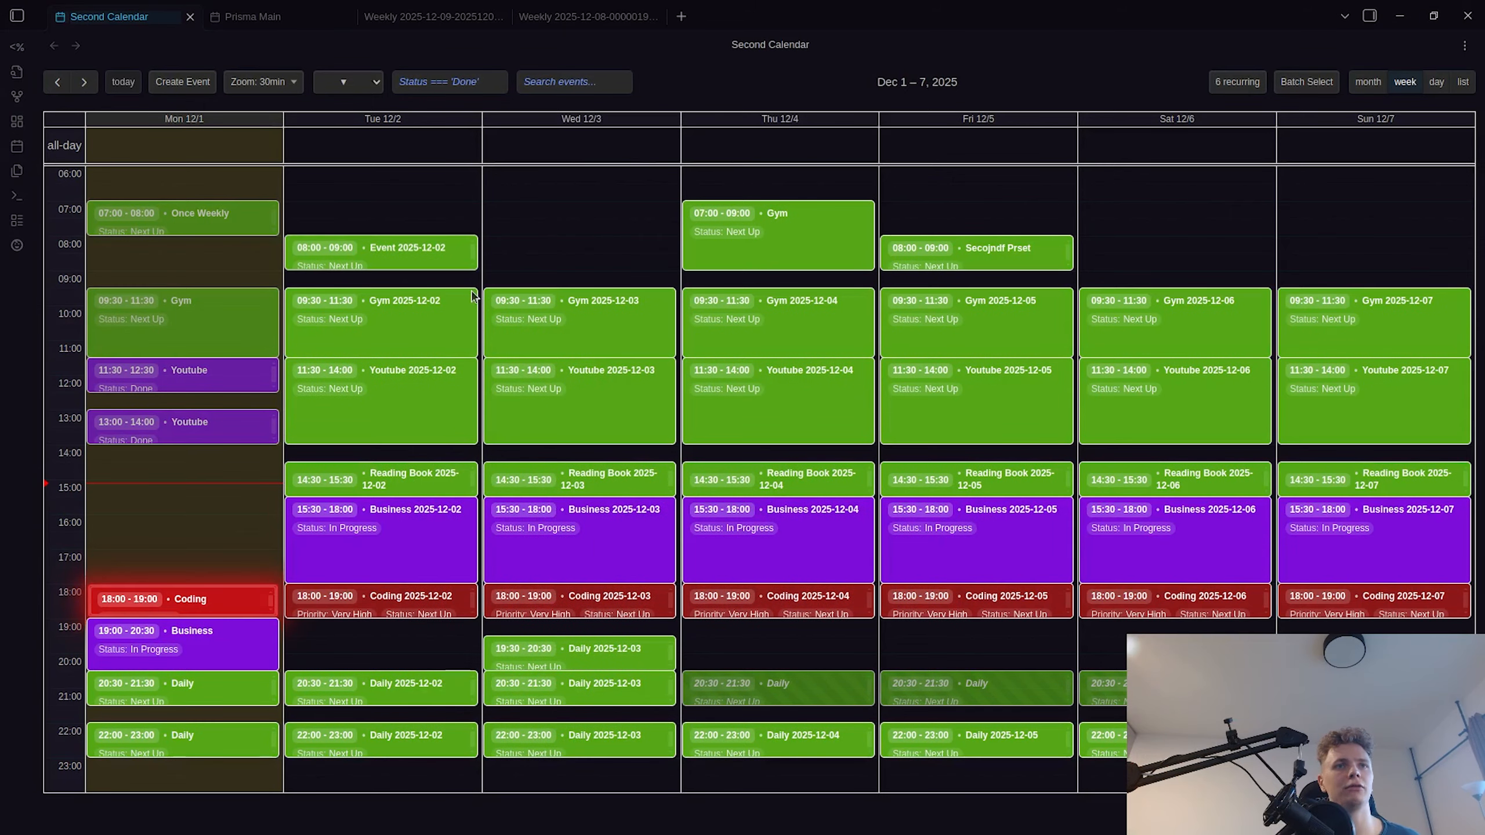
- Open Wednesday 12/3's 09:30–11:30 Gym event to examine its Categories field, and close the form without saving
right_click(613, 331)
click(660, 446)
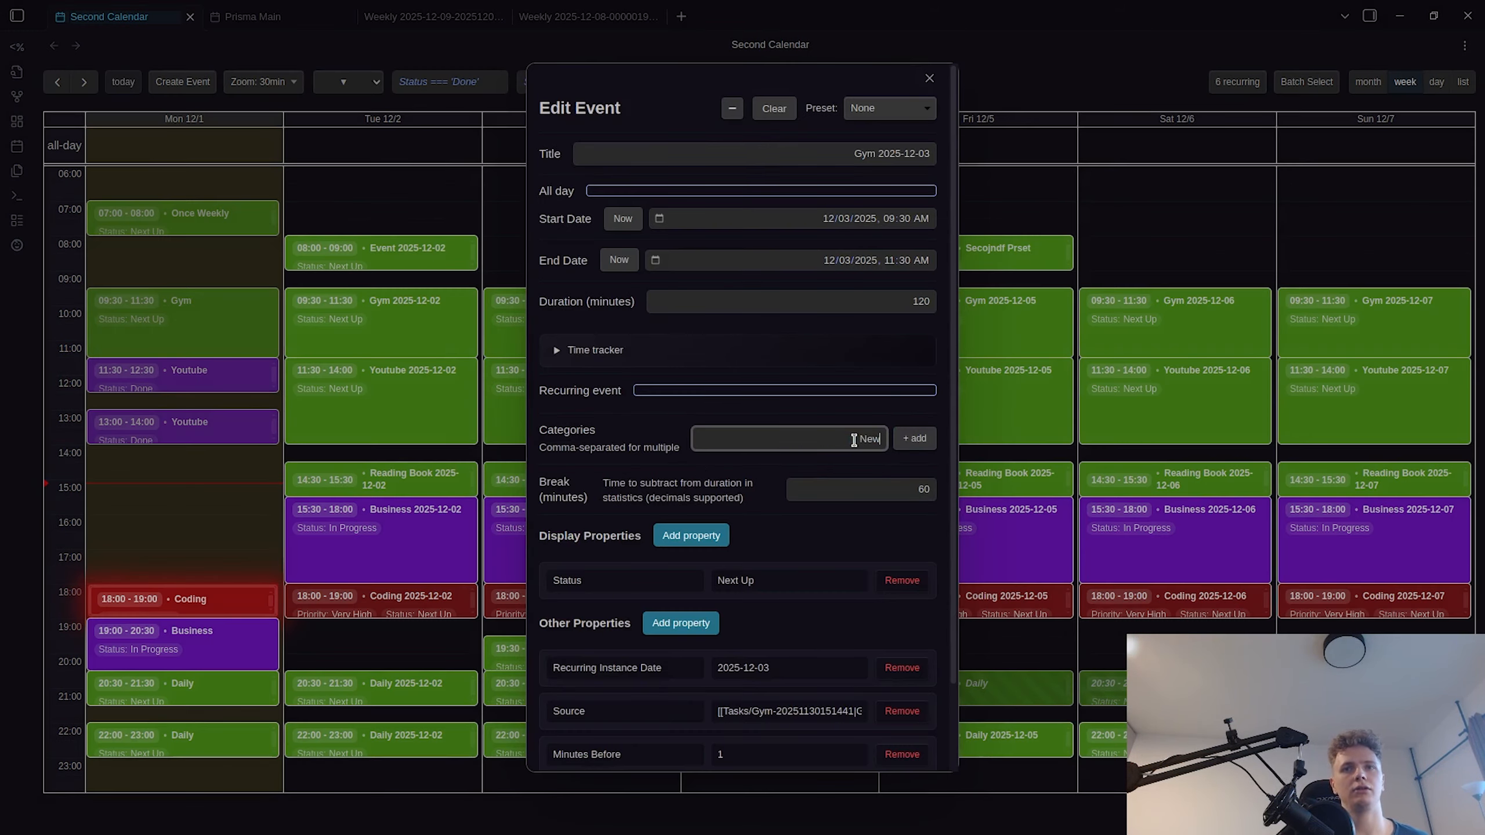
key(Escape)
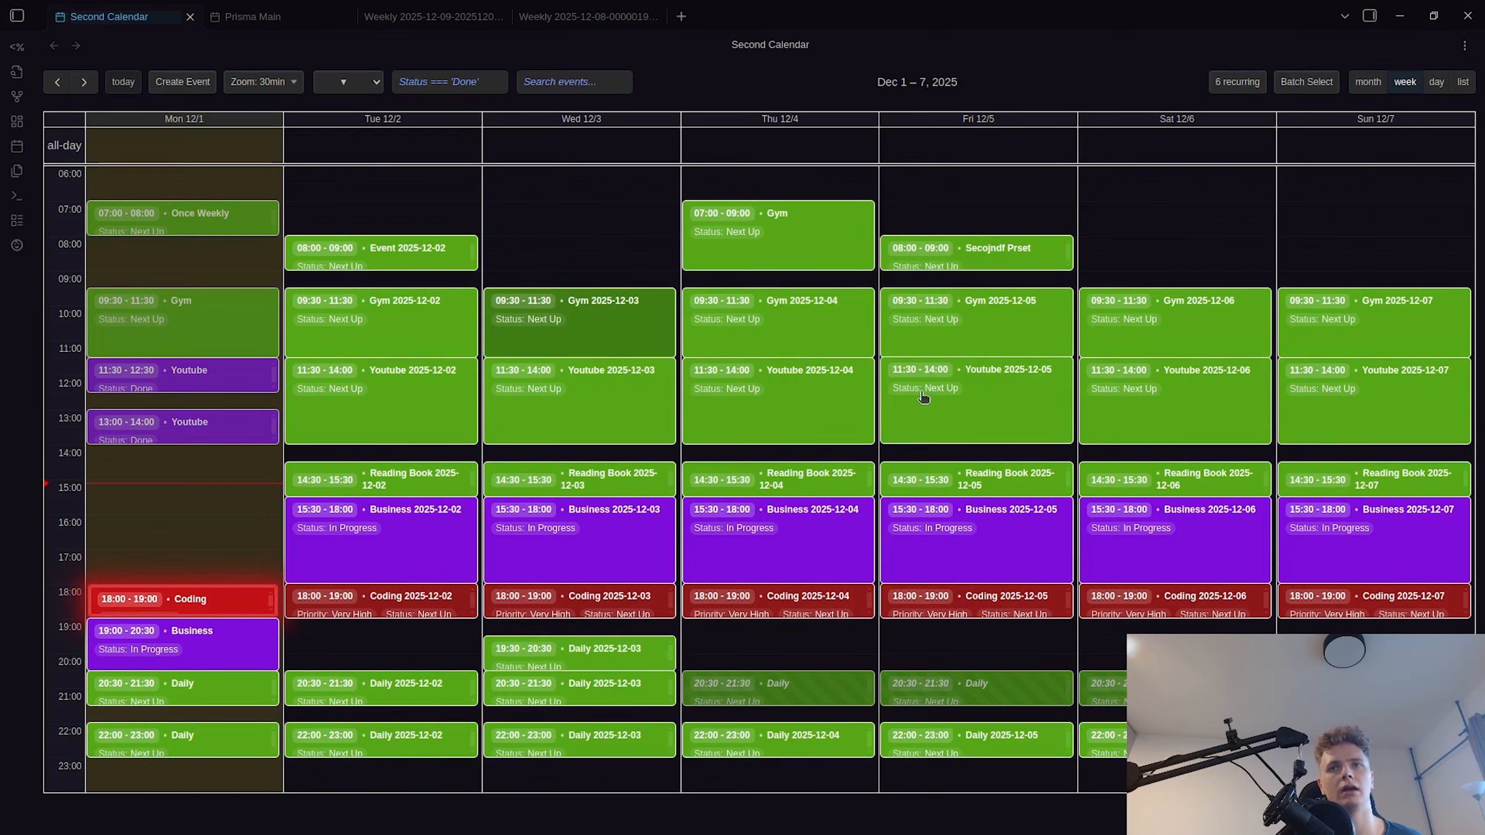
- Add the categories New Category and Presets to Thursday 12/4's 15:30–18:00 Business event and save it
right_click(958, 419)
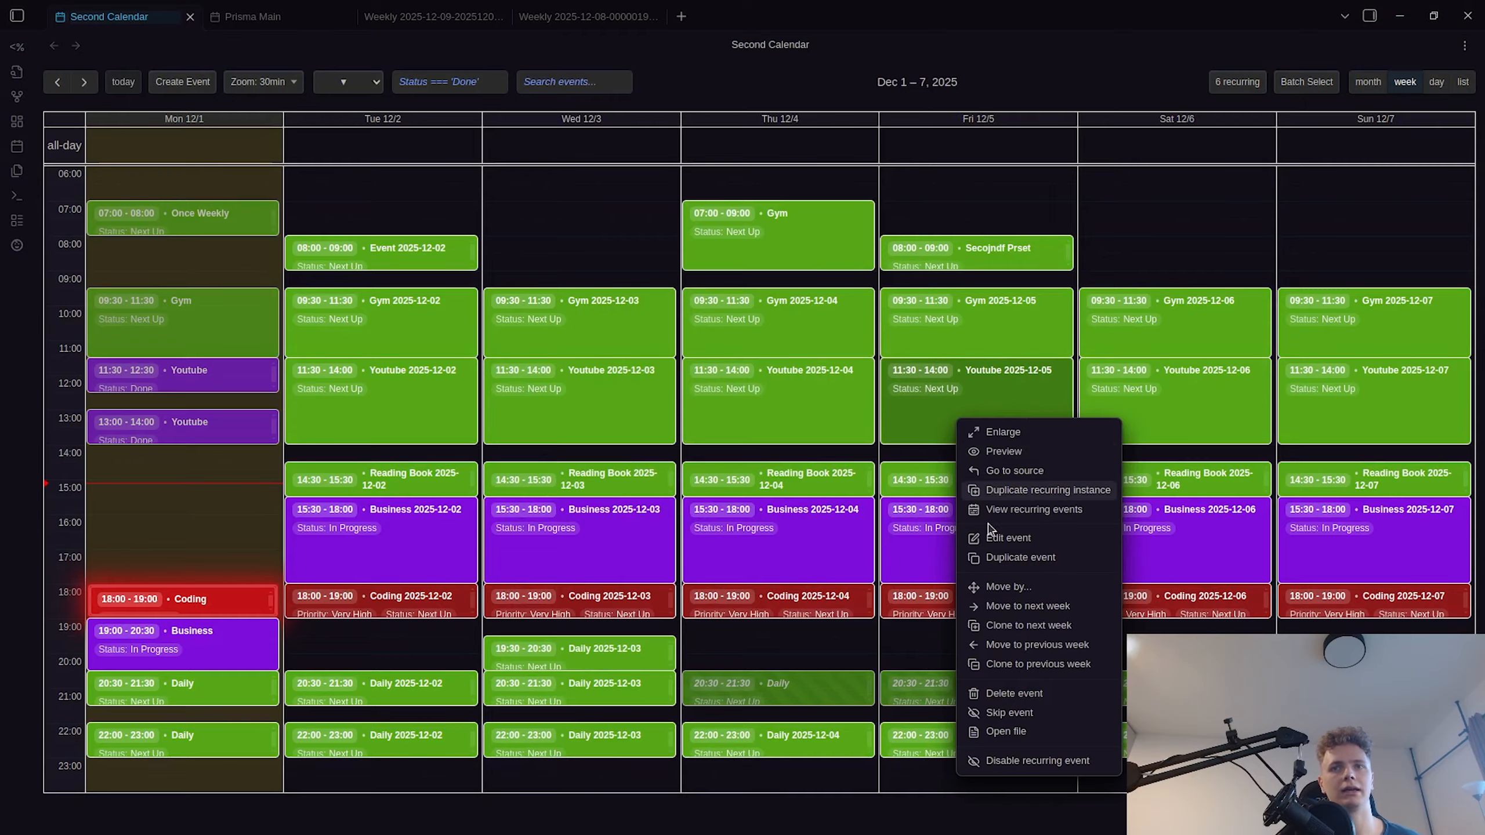
right_click(793, 544)
click(861, 327)
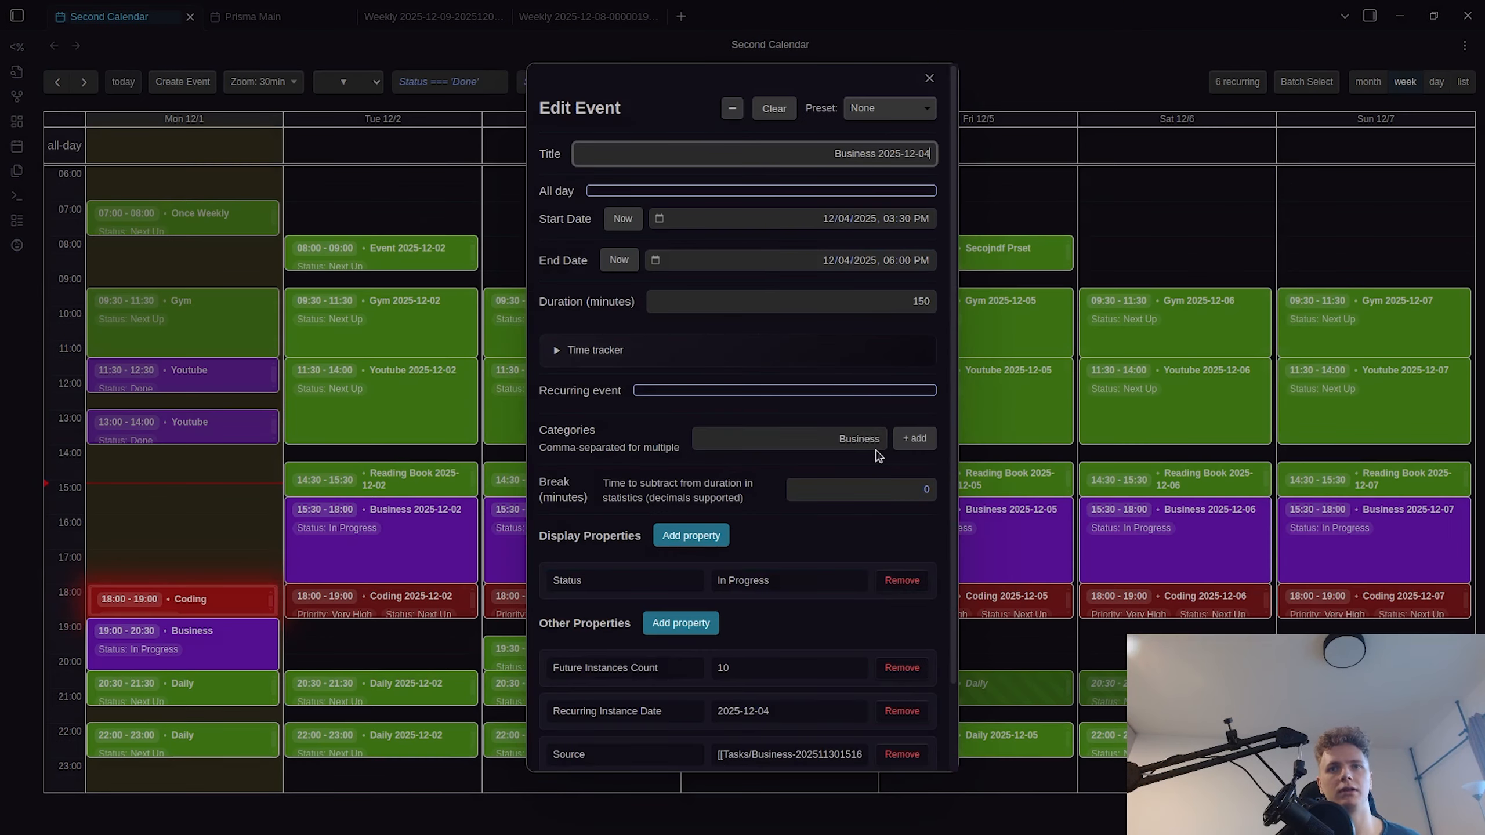
click(913, 438)
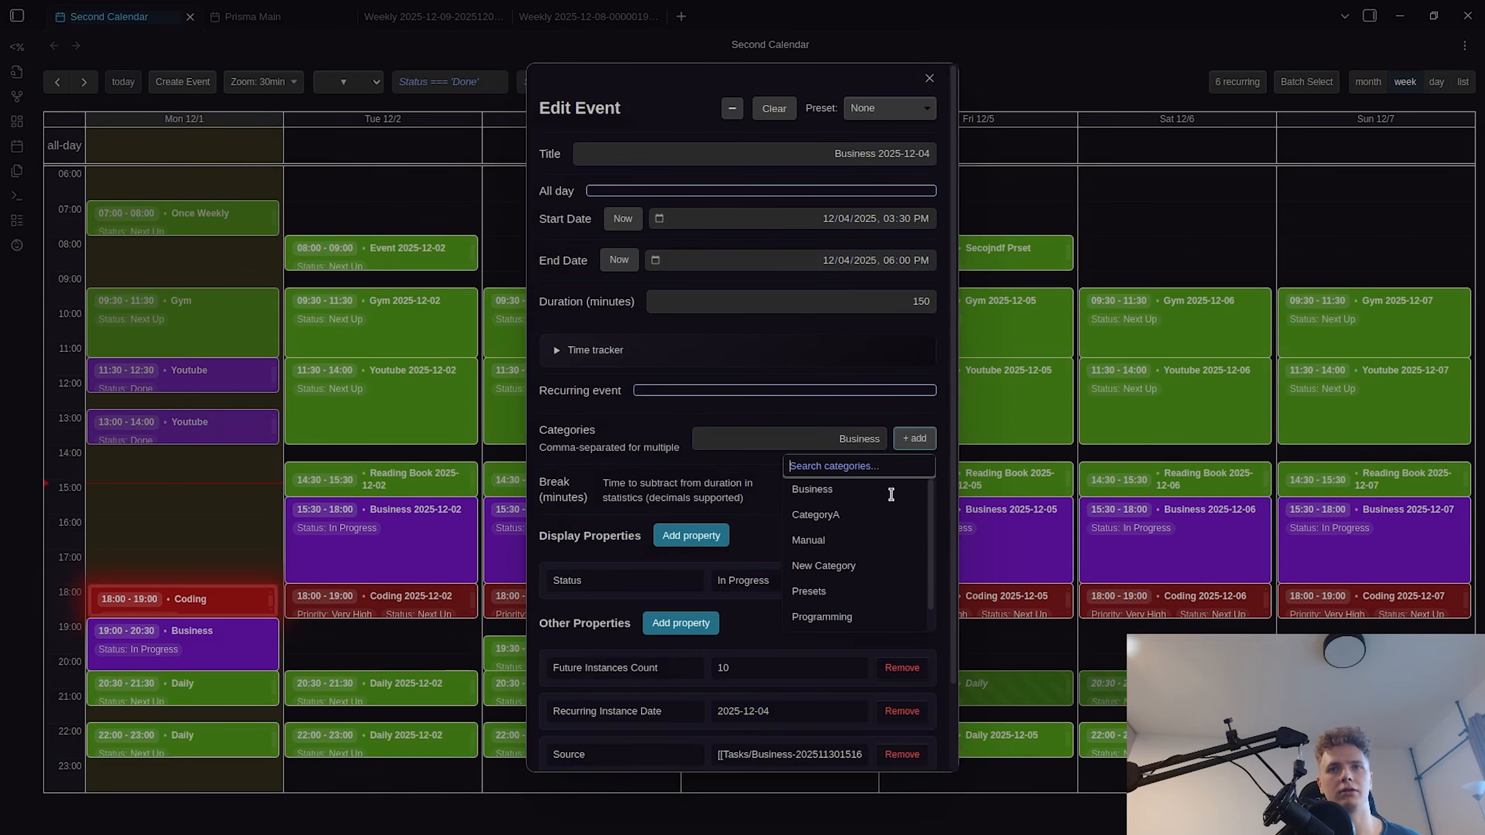
click(857, 547)
click(898, 443)
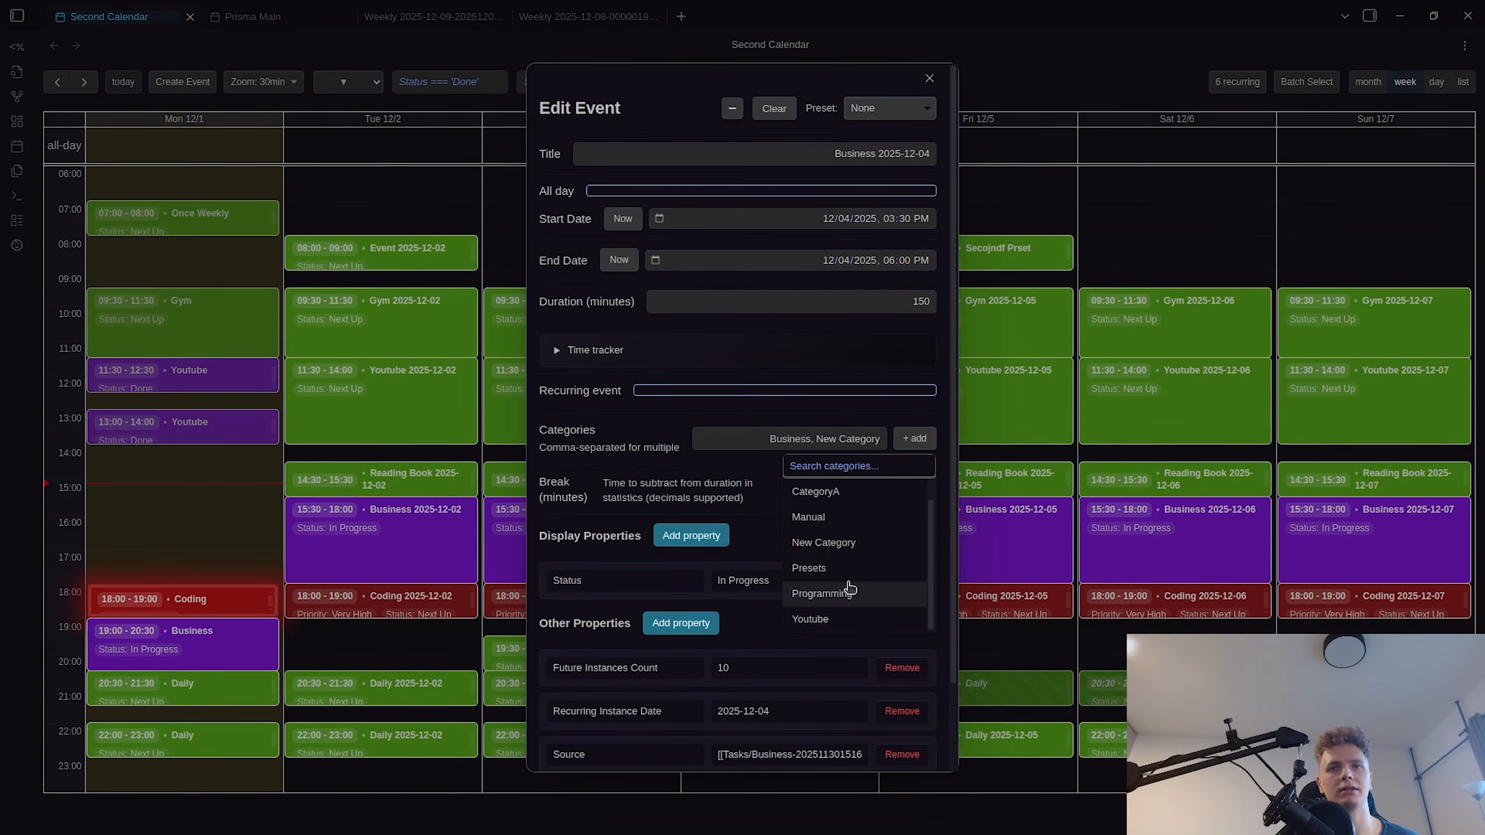
click(838, 567)
scroll(757, 474, down, 2)
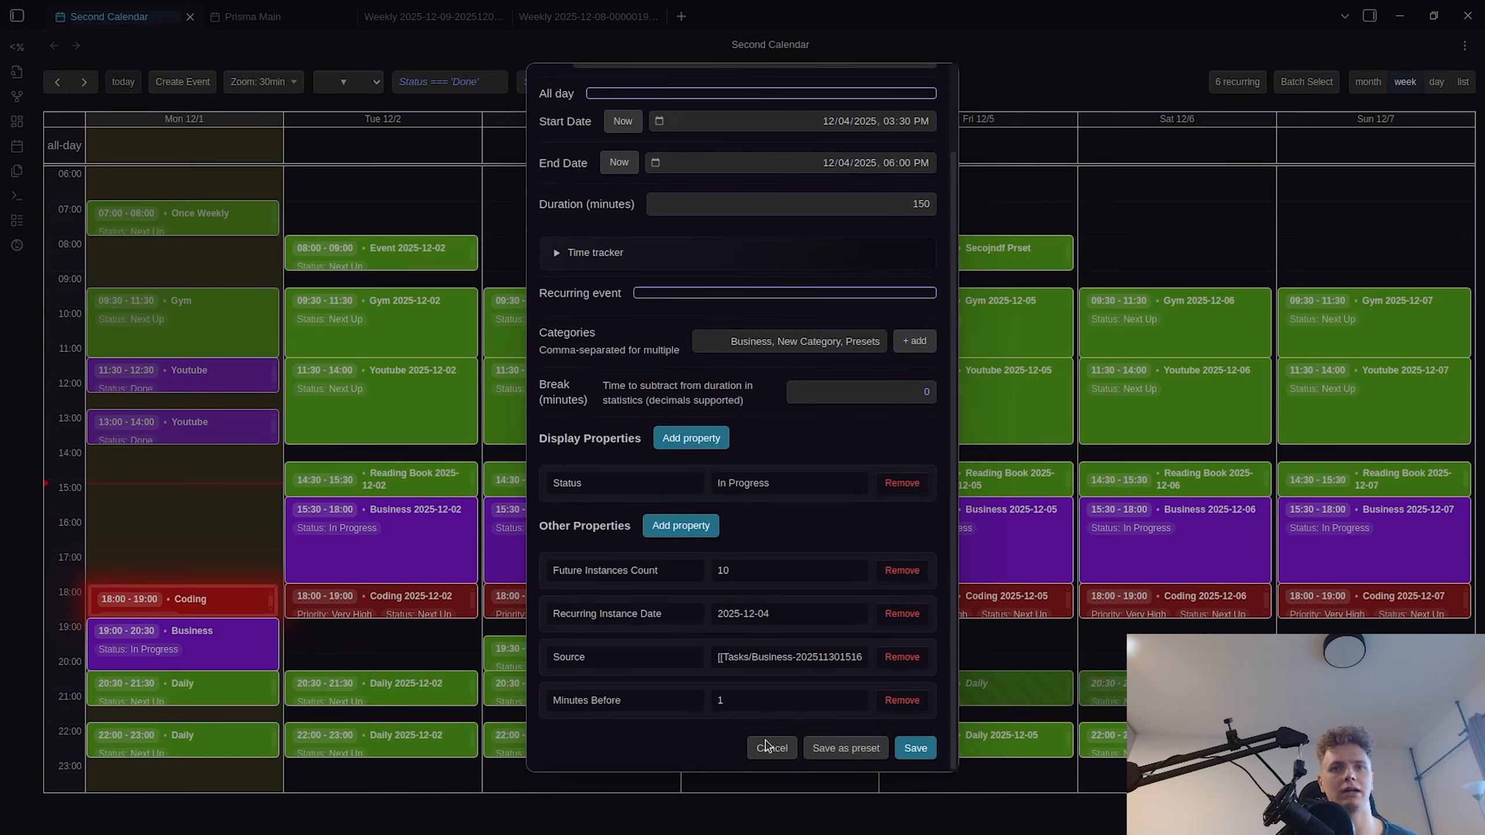
click(900, 752)
- Open Wednesday 12/3's 11:30–14:00 Youtube event and search its available categories for "a" and "busines"
right_click(491, 365)
click(639, 517)
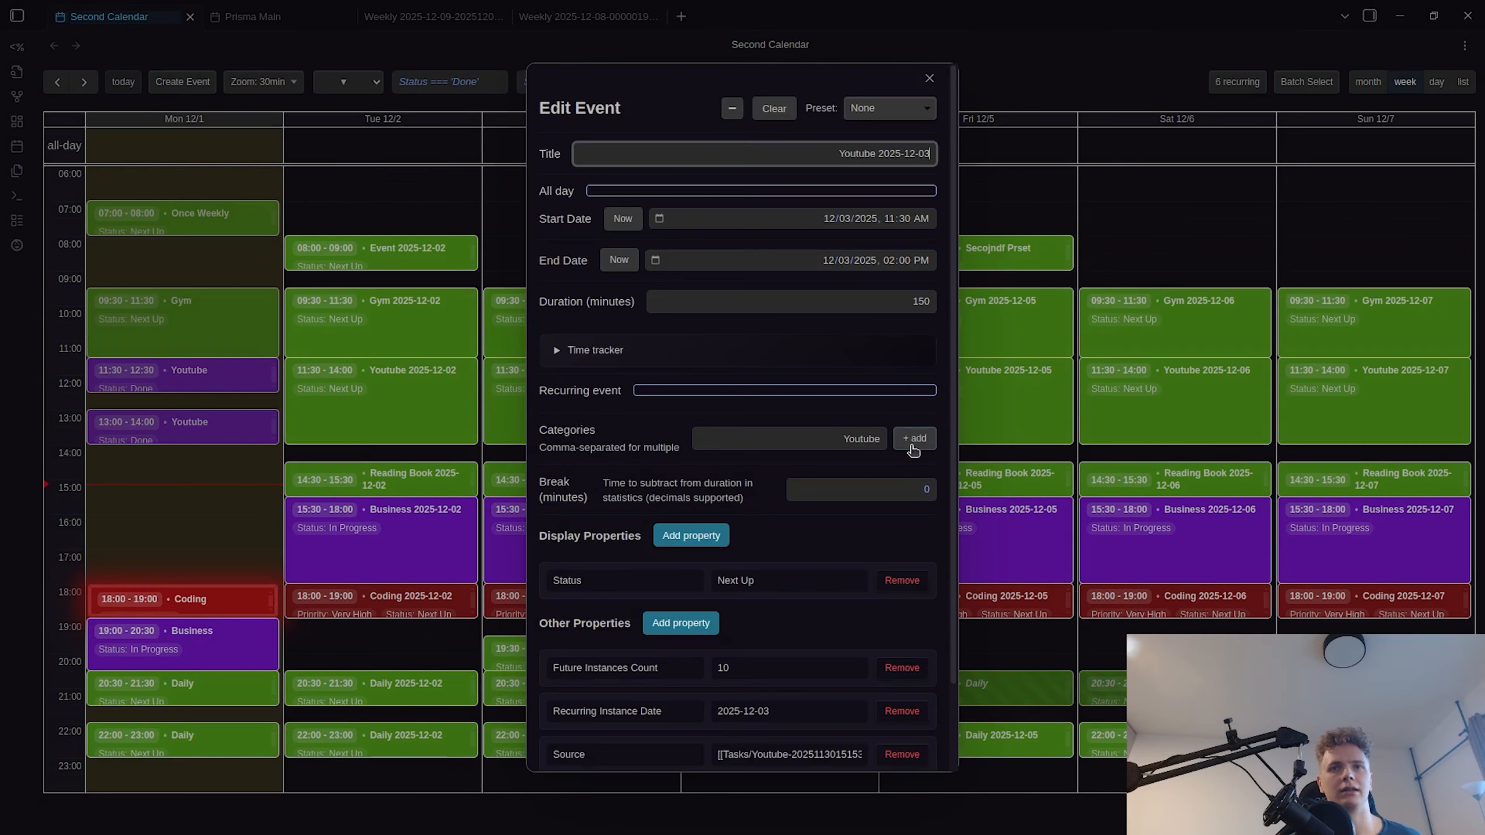
click(919, 440)
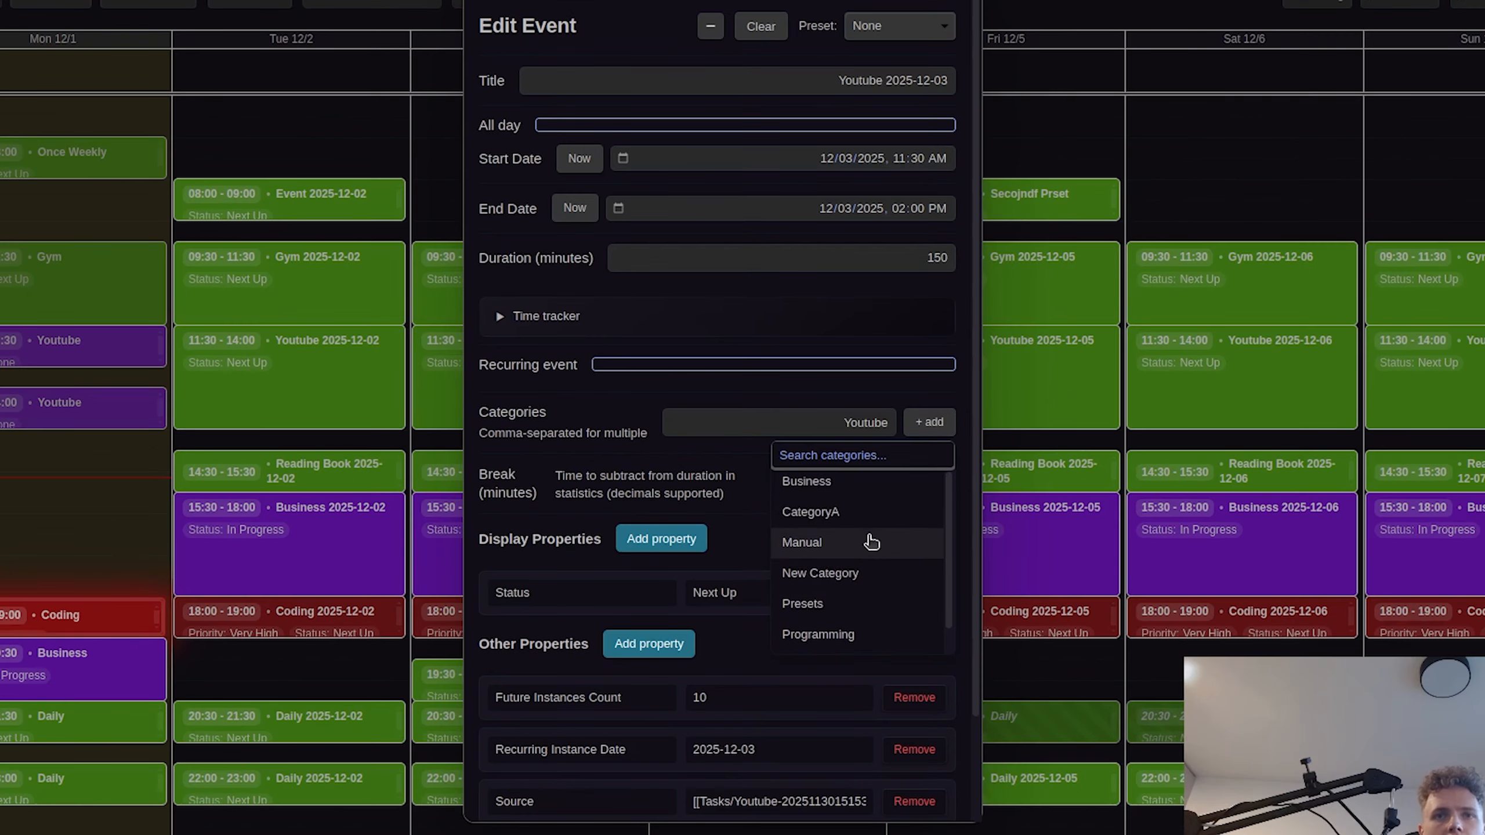
scroll(866, 543, down, 1)
scroll(880, 555, up, 1)
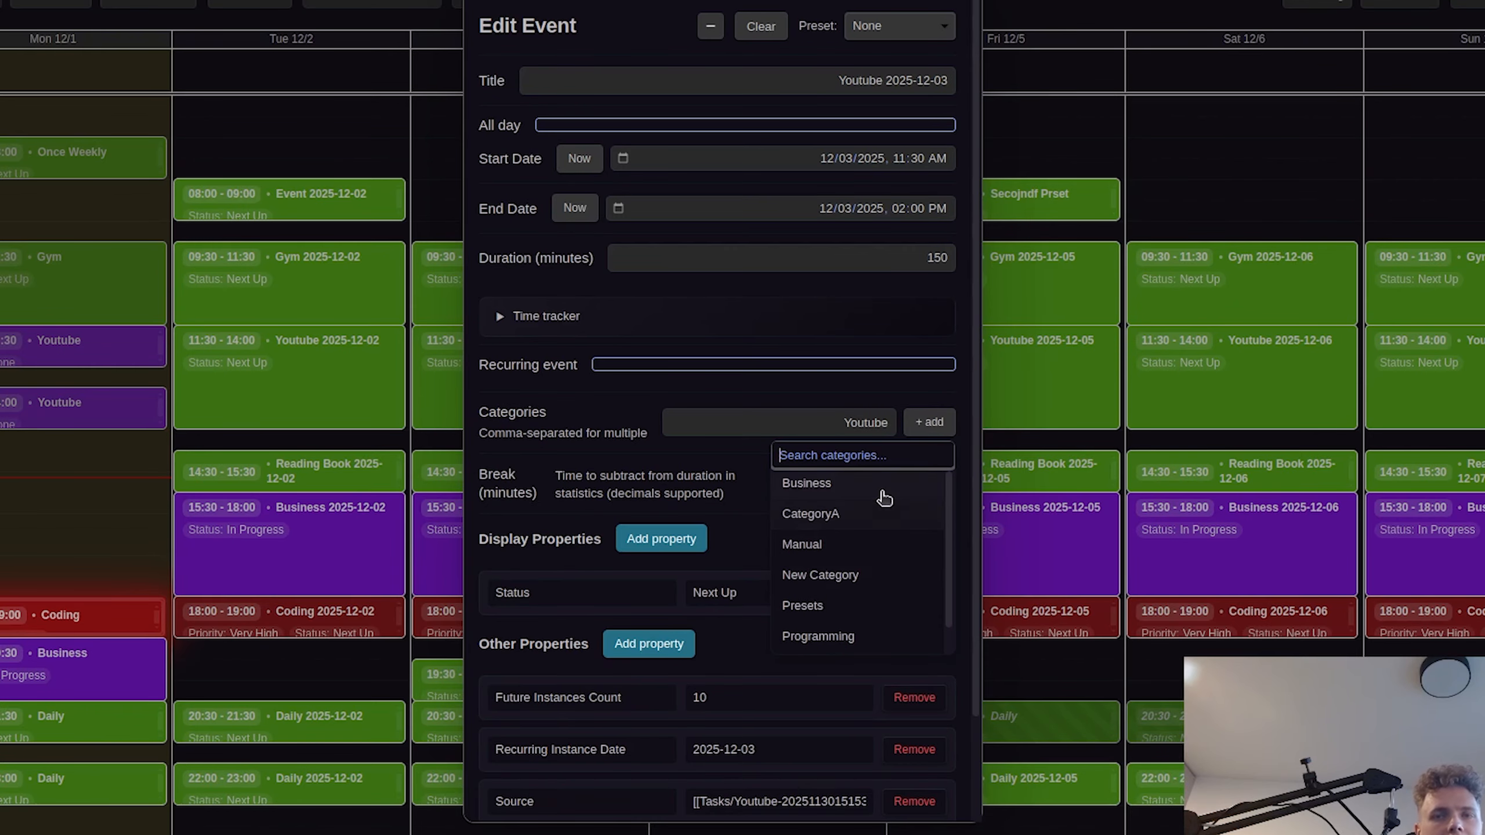
text(a)
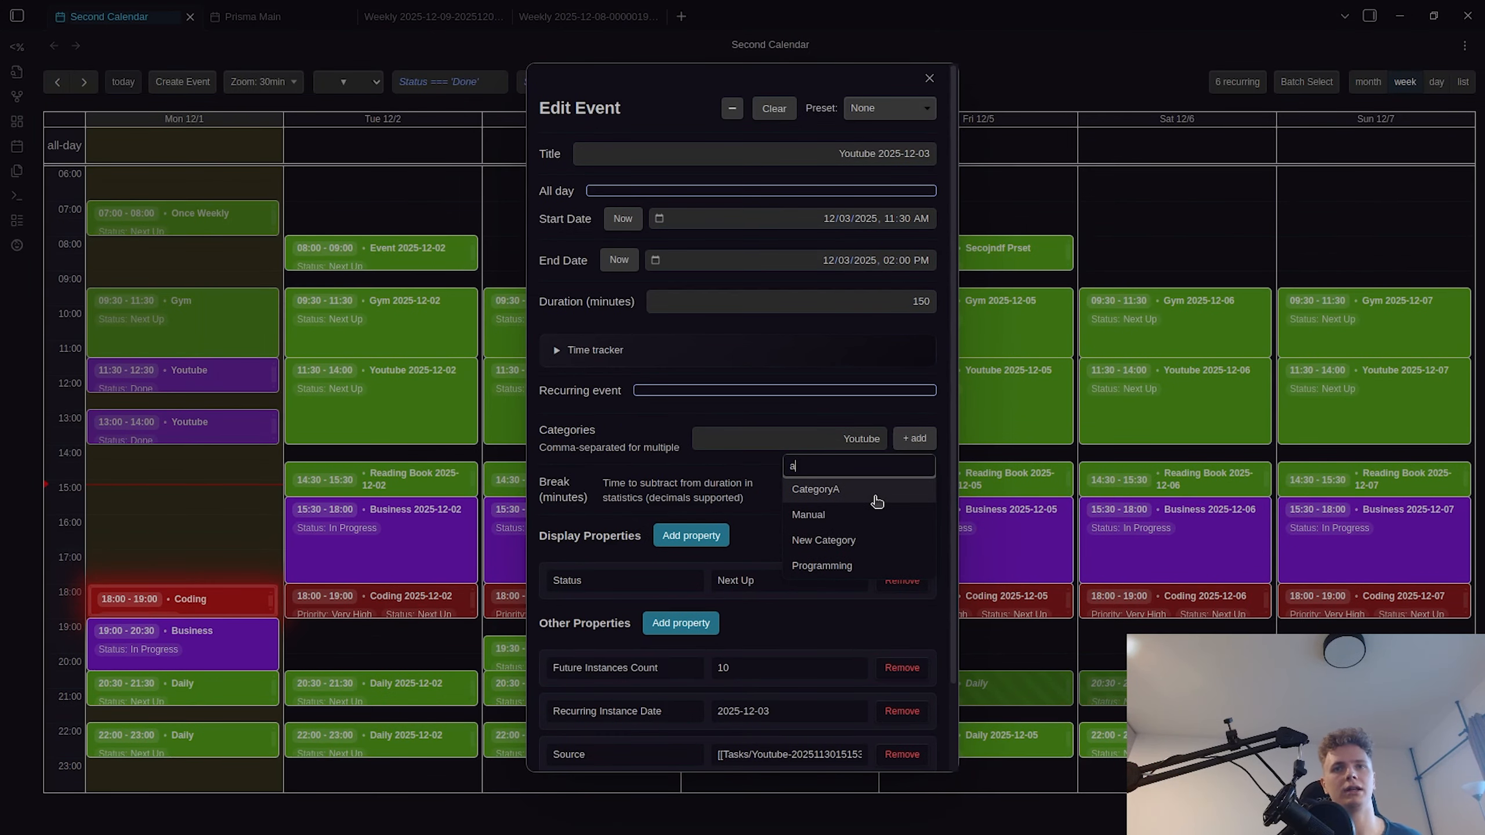
key(BackSpace)
text(busines)
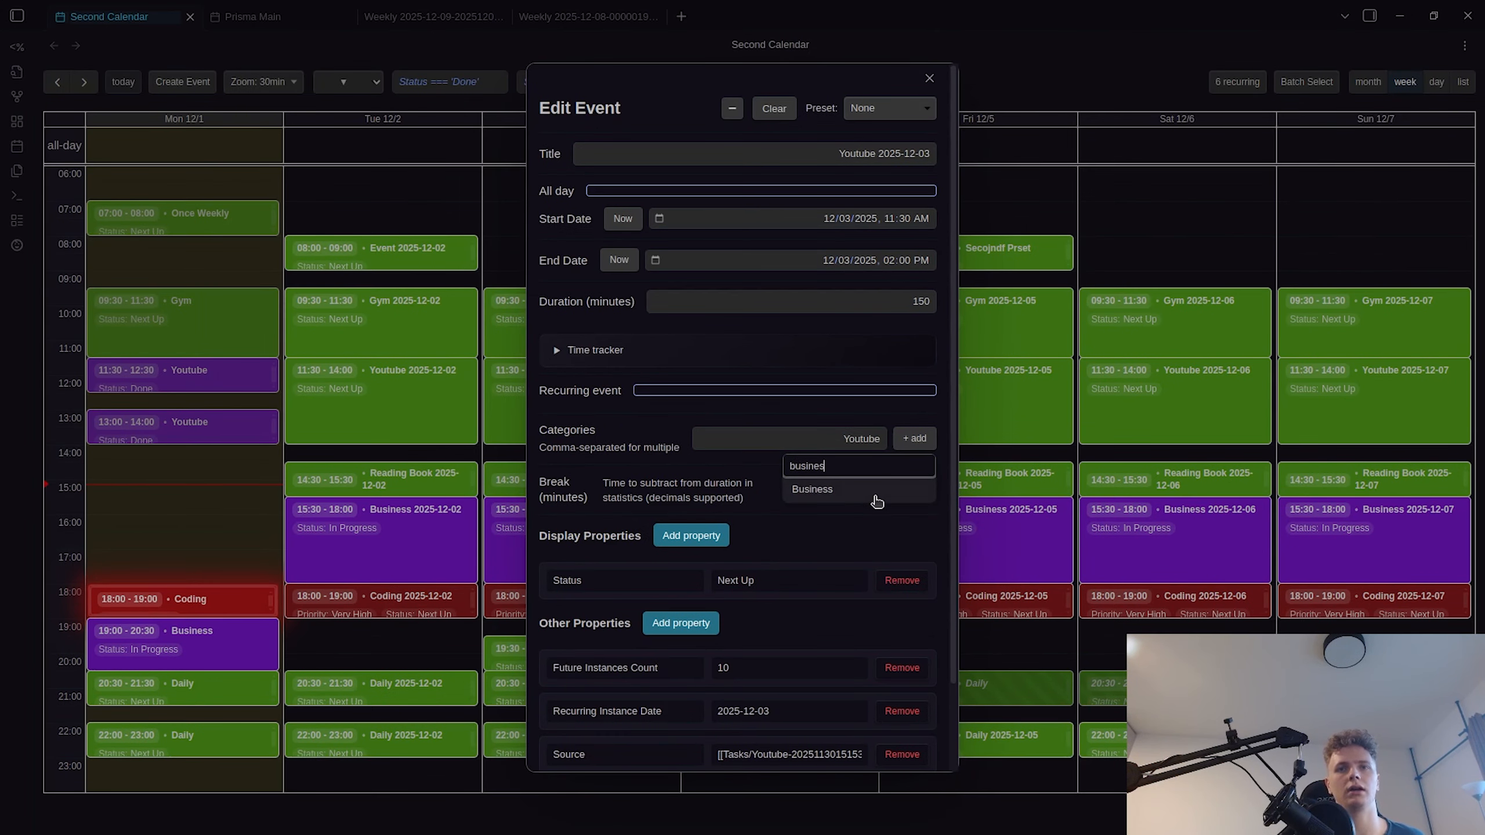
key(ctrl+BackSpace)
scroll(875, 540, down, 1)
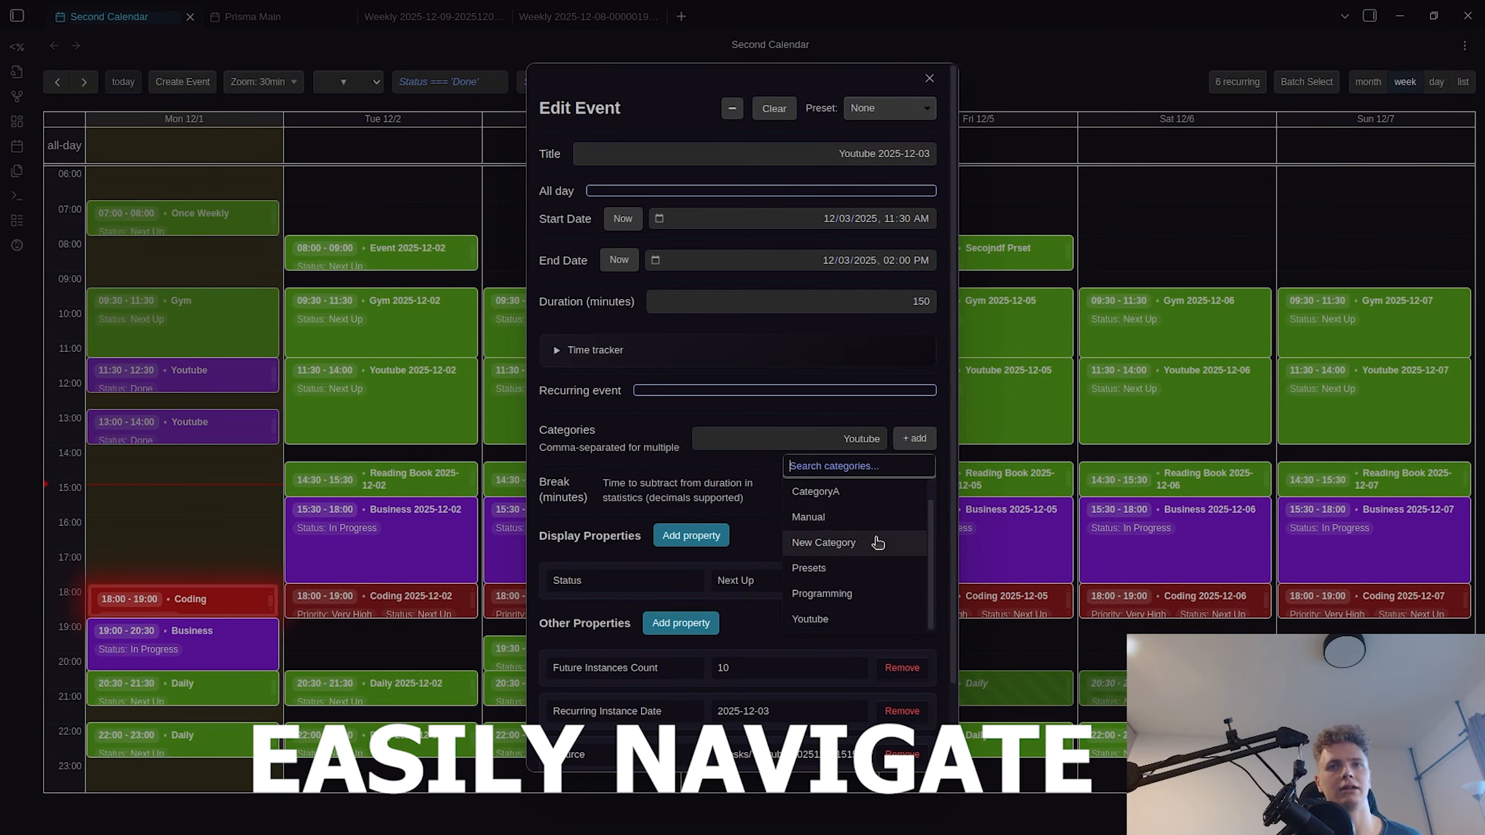
scroll(872, 537, up, 1)
- Try a comma after Youtube in the event's Categories field, remove it, and close the form without saving
click(842, 439)
key(End)
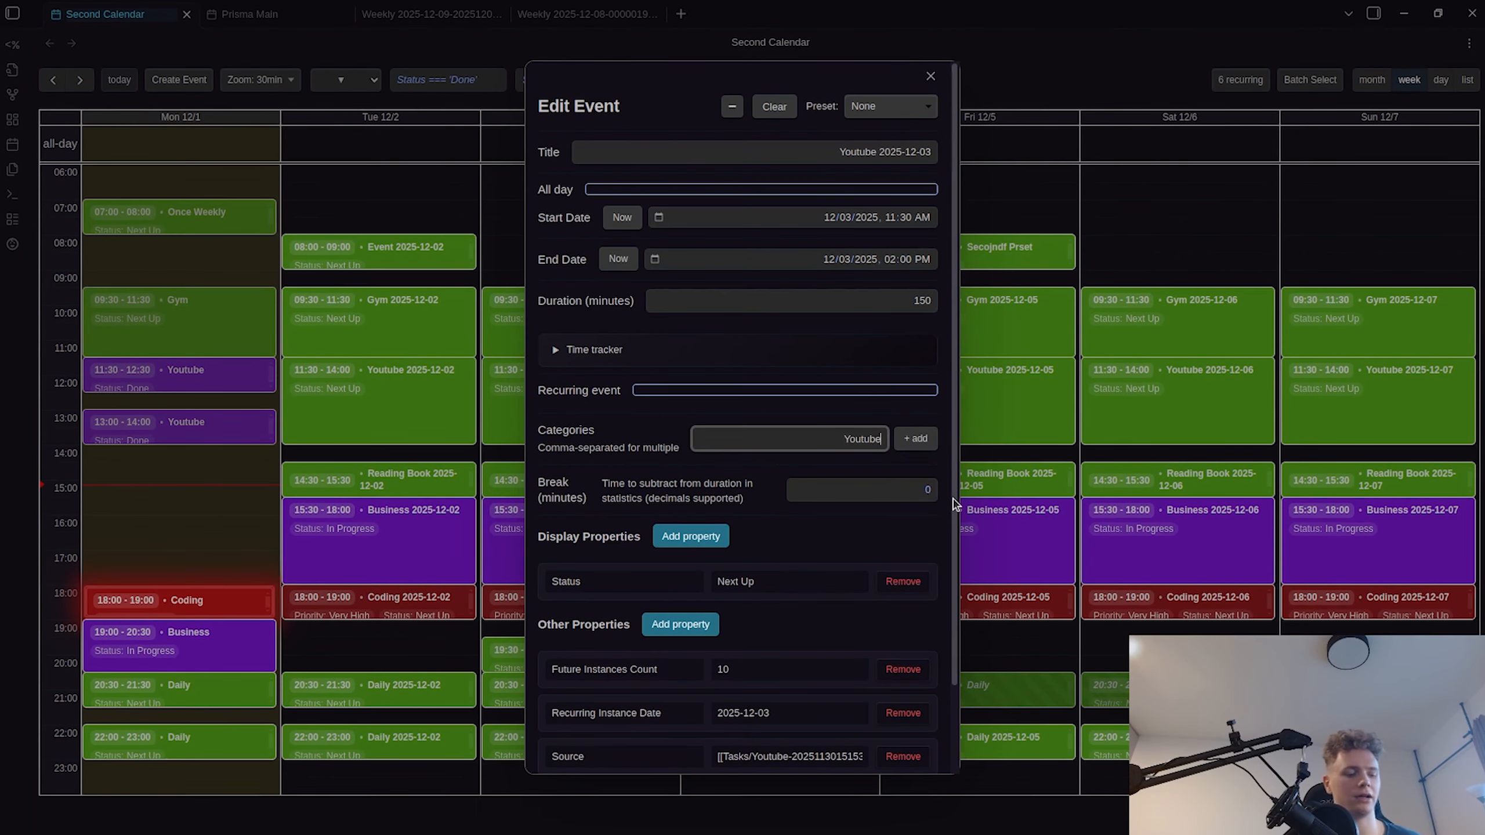
text(,)
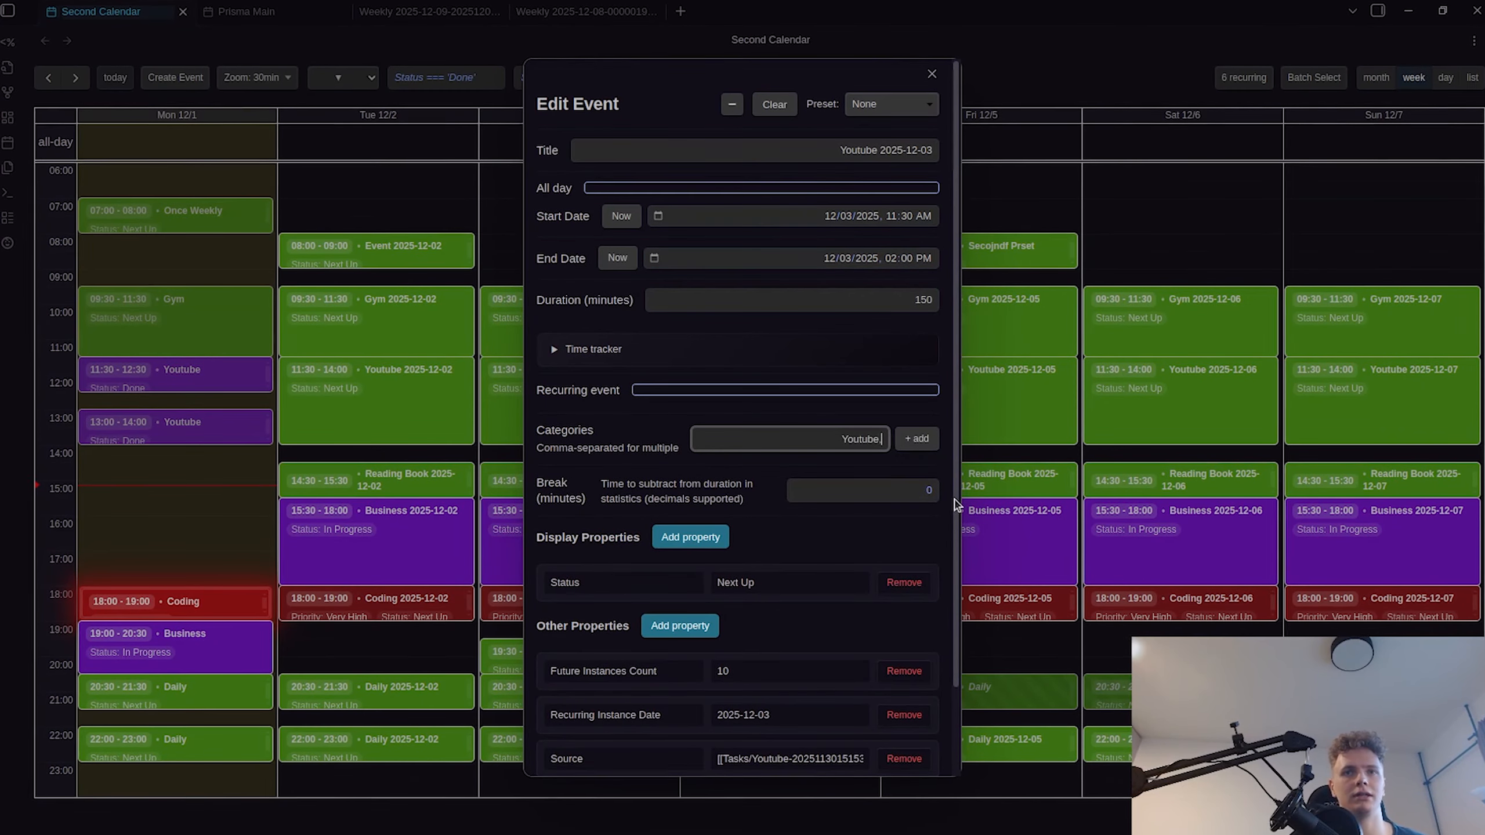
key(BackSpace)
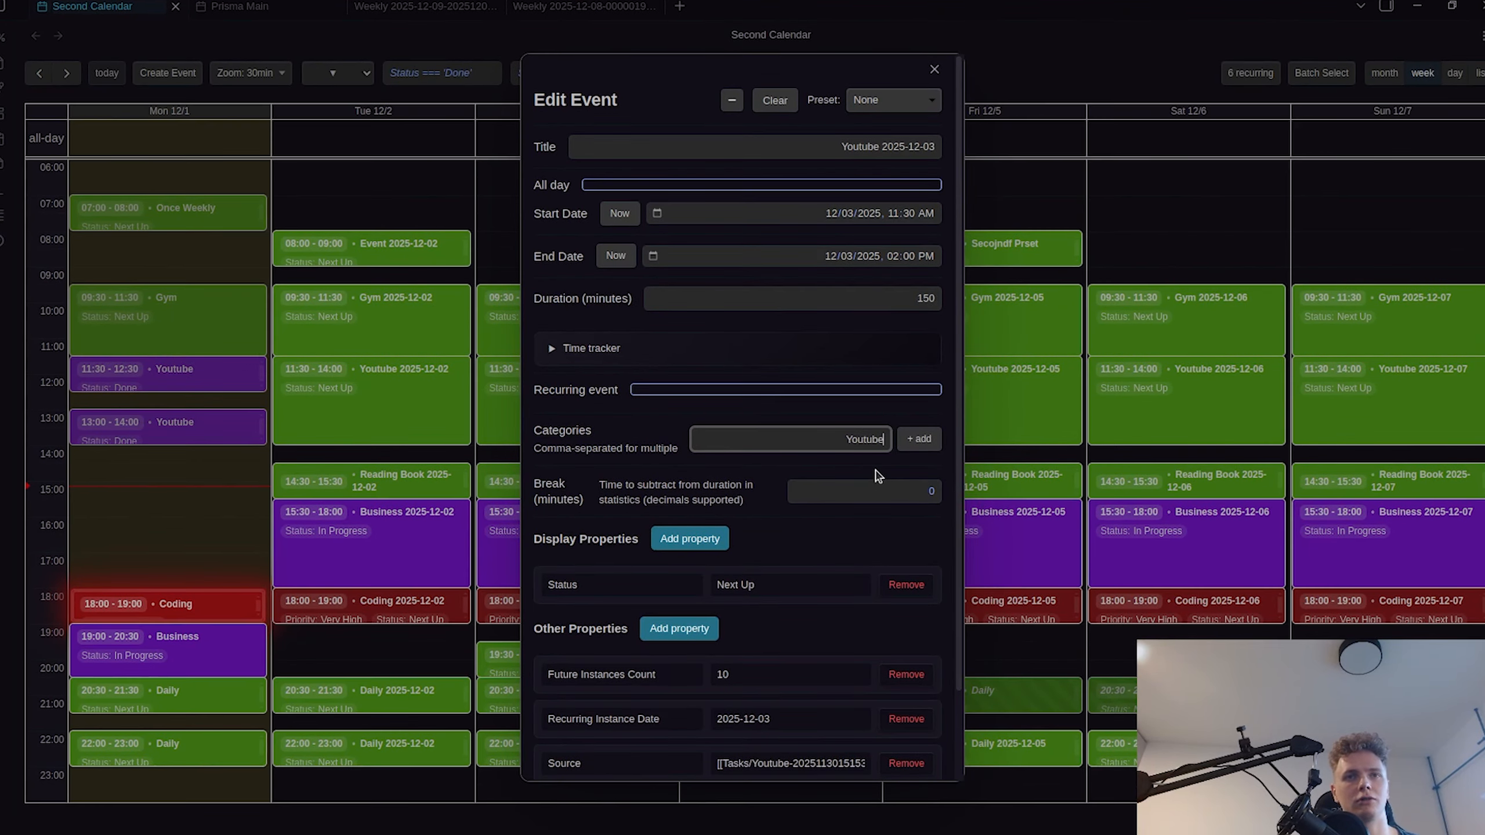
click(935, 69)
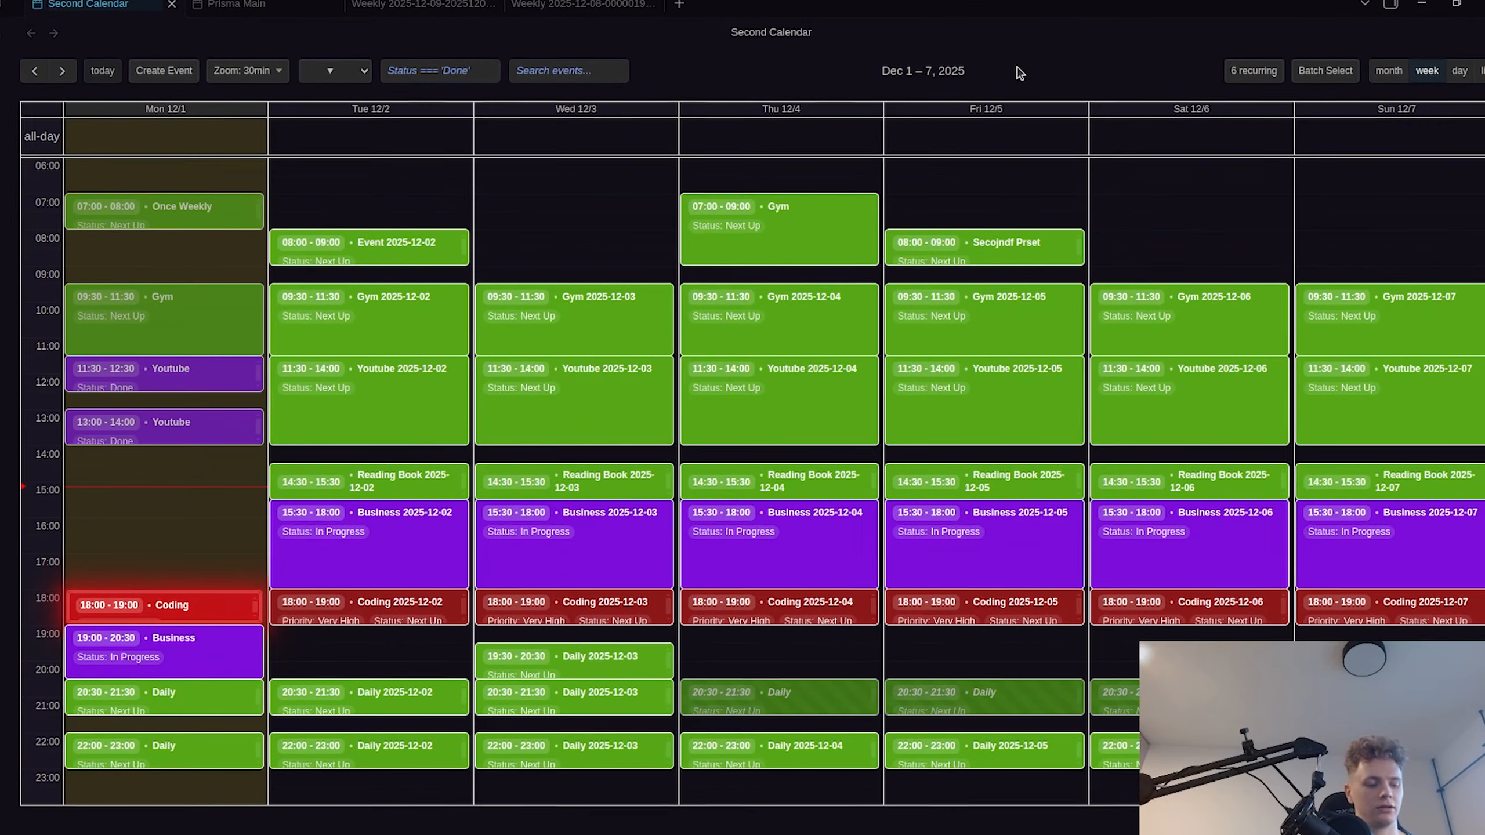
- Group the weekly statistics by category, examine the distribution chart and the duration table, and close the statistics
key(ctrl+shift+w)
click(877, 118)
scroll(921, 275, down, 4)
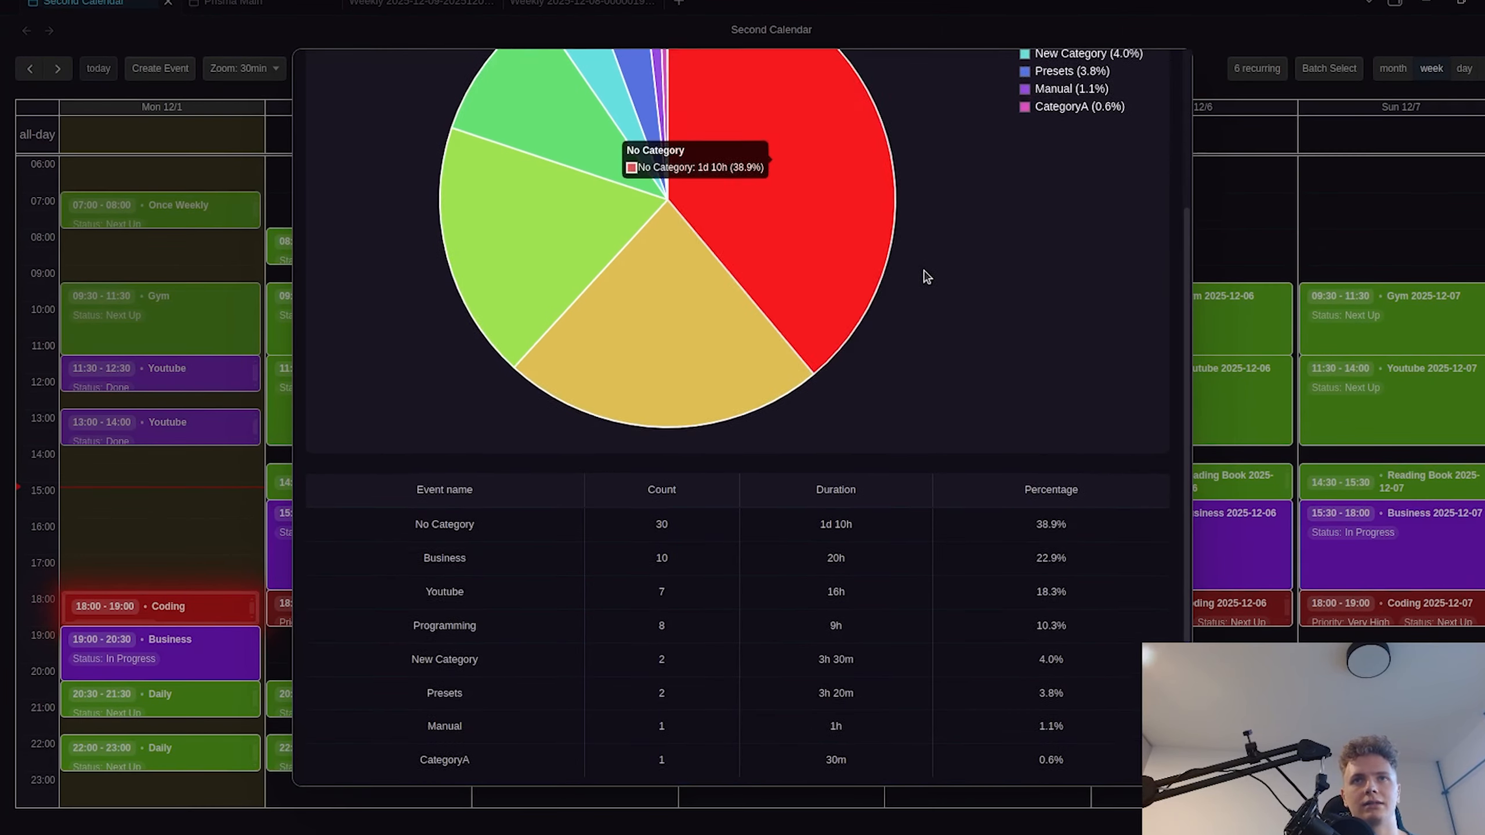
scroll(606, 461, up, 4)
scroll(649, 424, down, 4)
scroll(649, 424, up, 4)
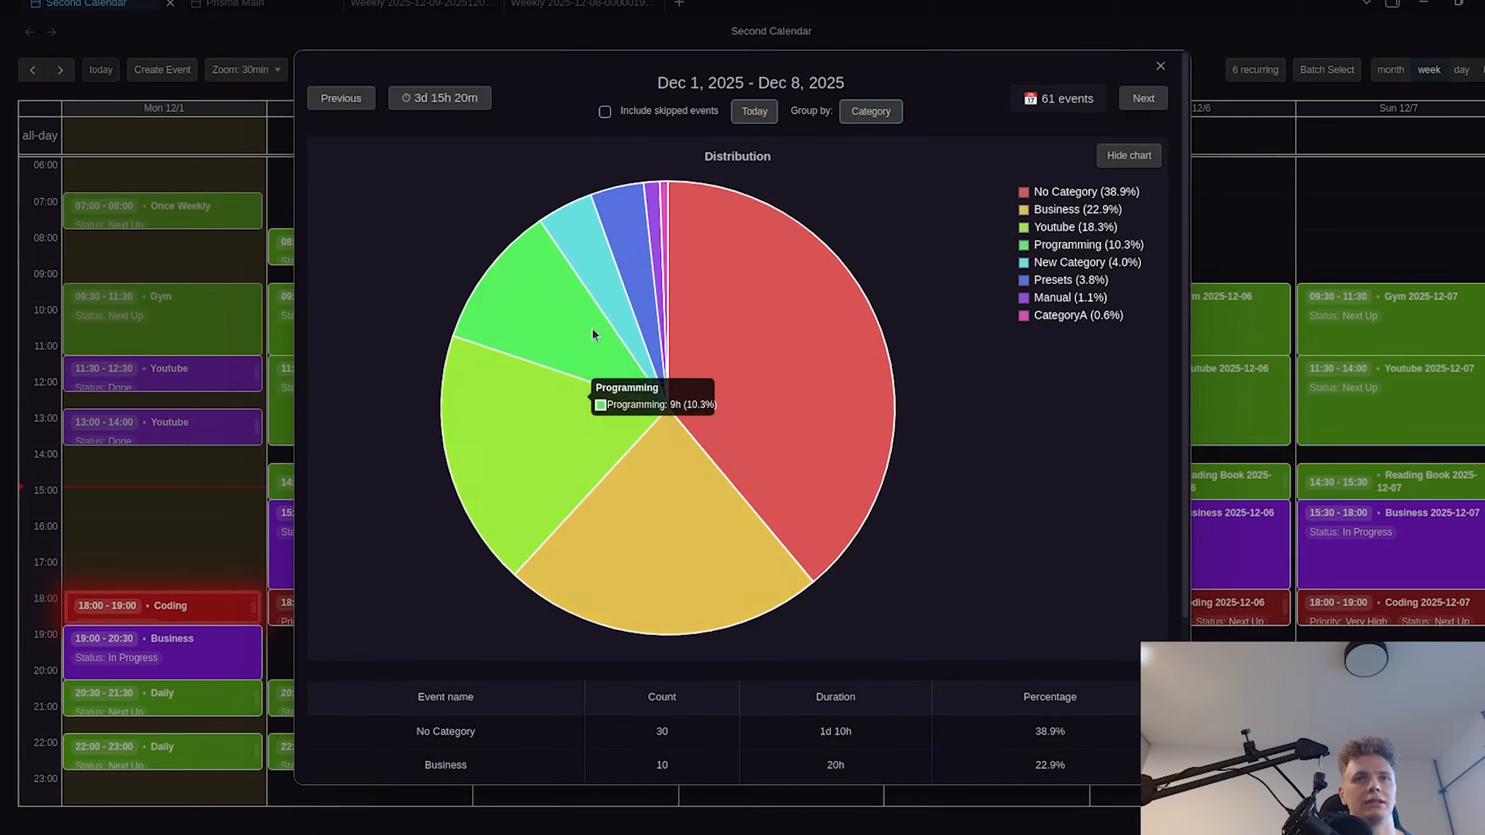
scroll(754, 387, down, 3)
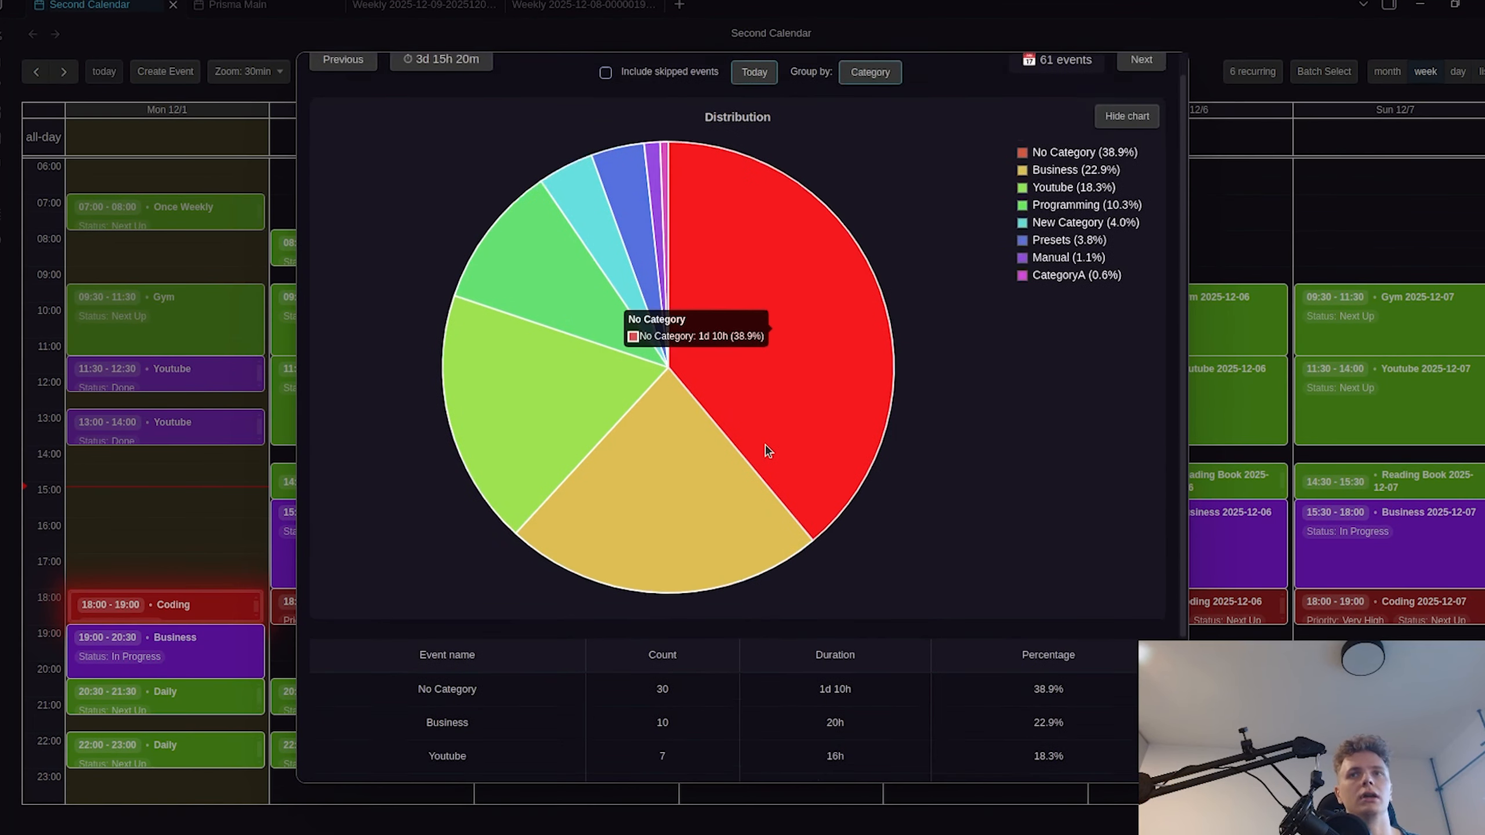
scroll(771, 527, up, 3)
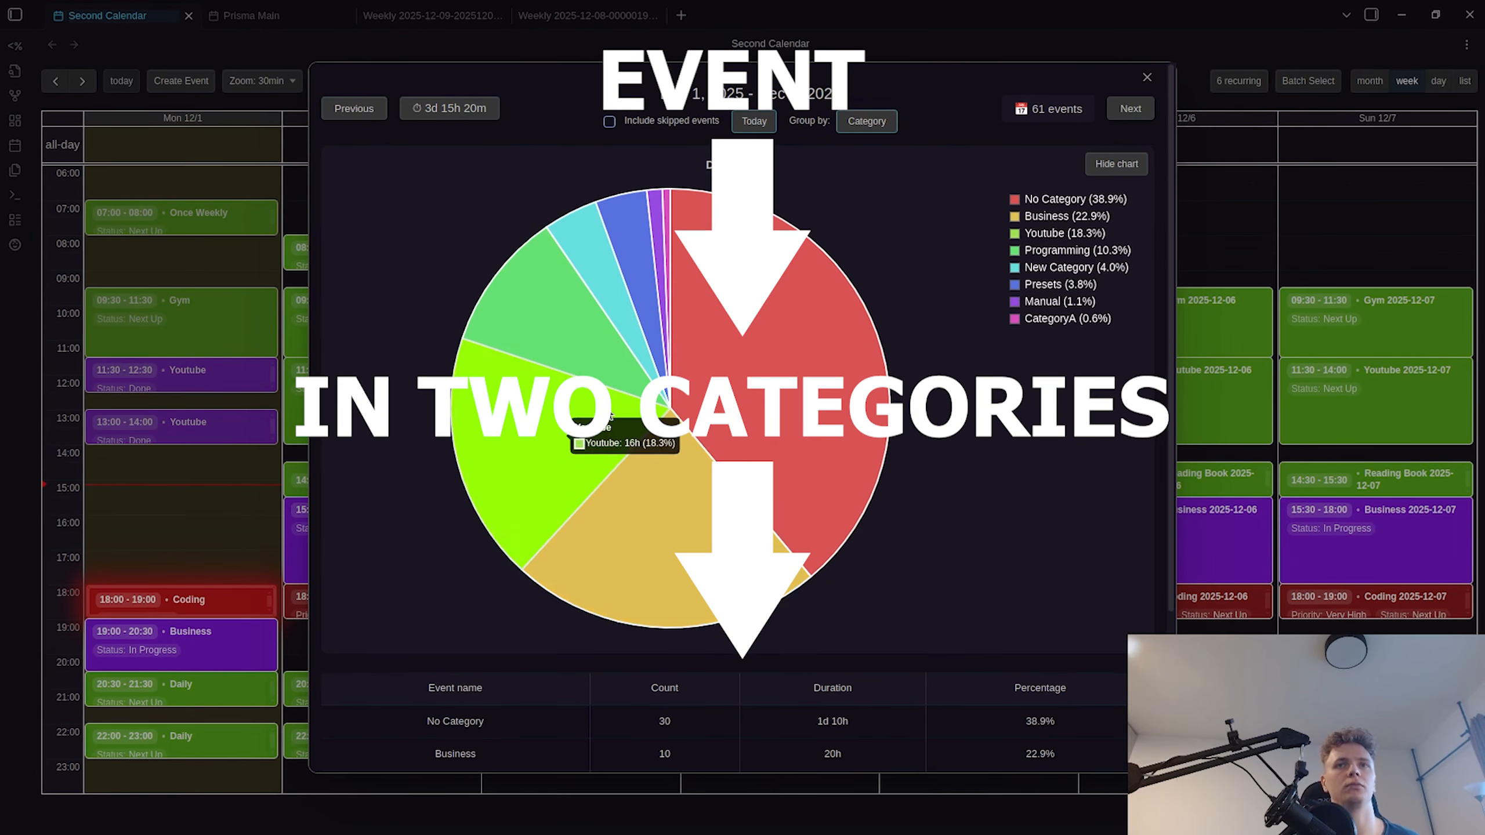
key(Escape)
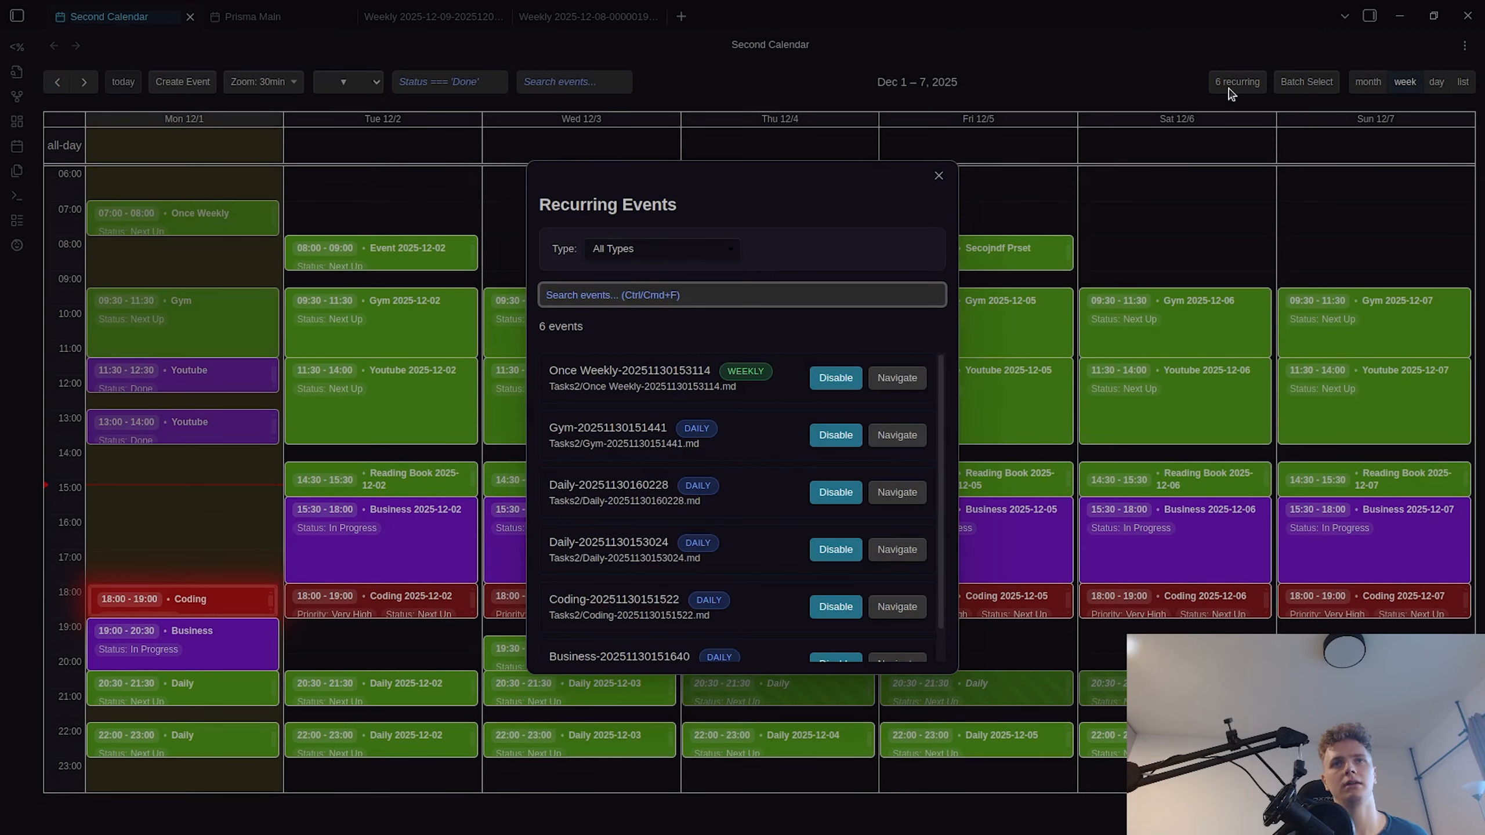
- Search the recurring events list for "a" and "gym", and clear the search
click(1160, 91)
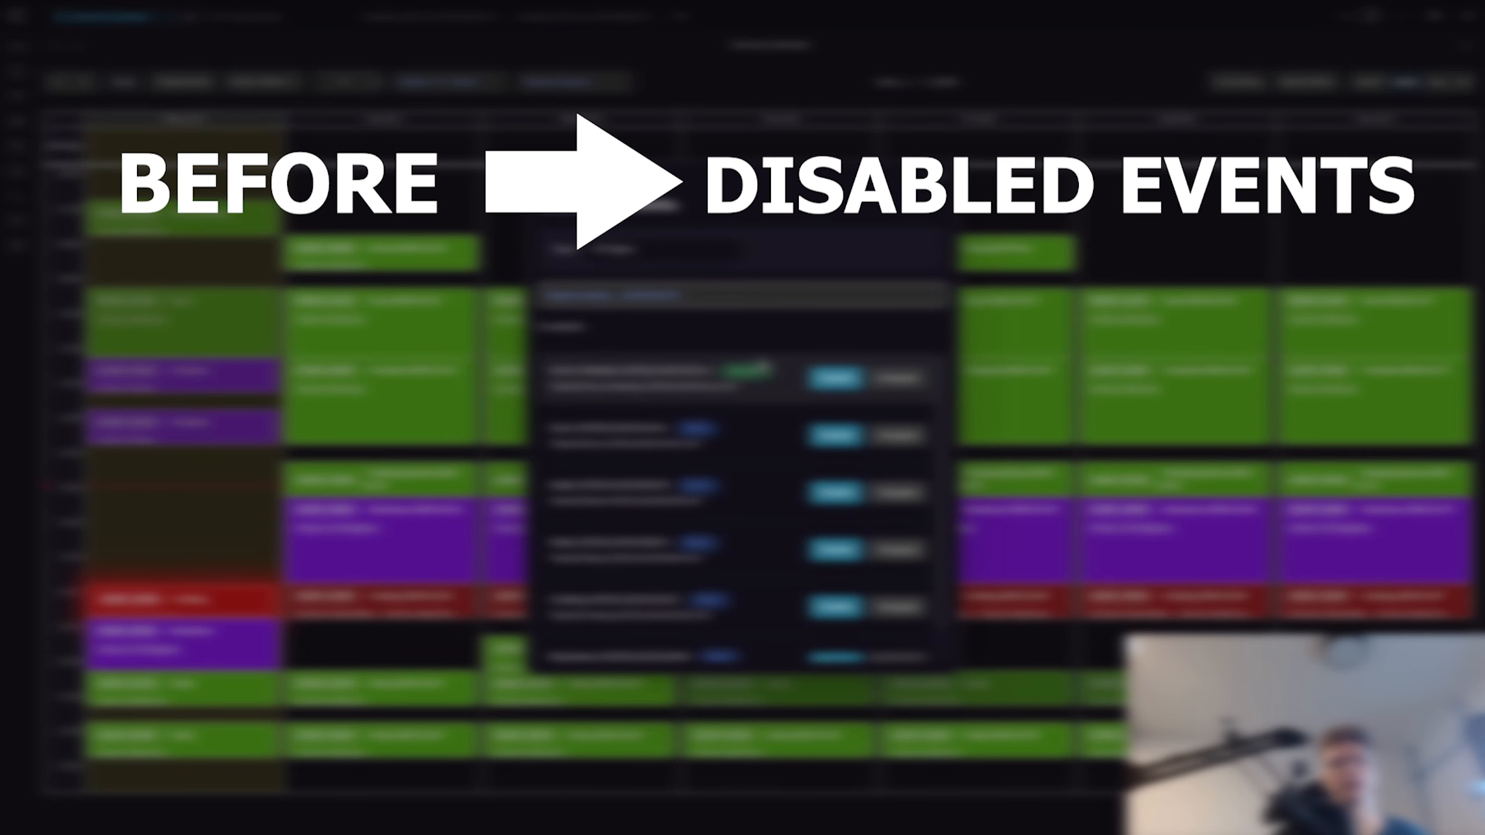
click(696, 259)
click(793, 244)
click(716, 259)
click(716, 269)
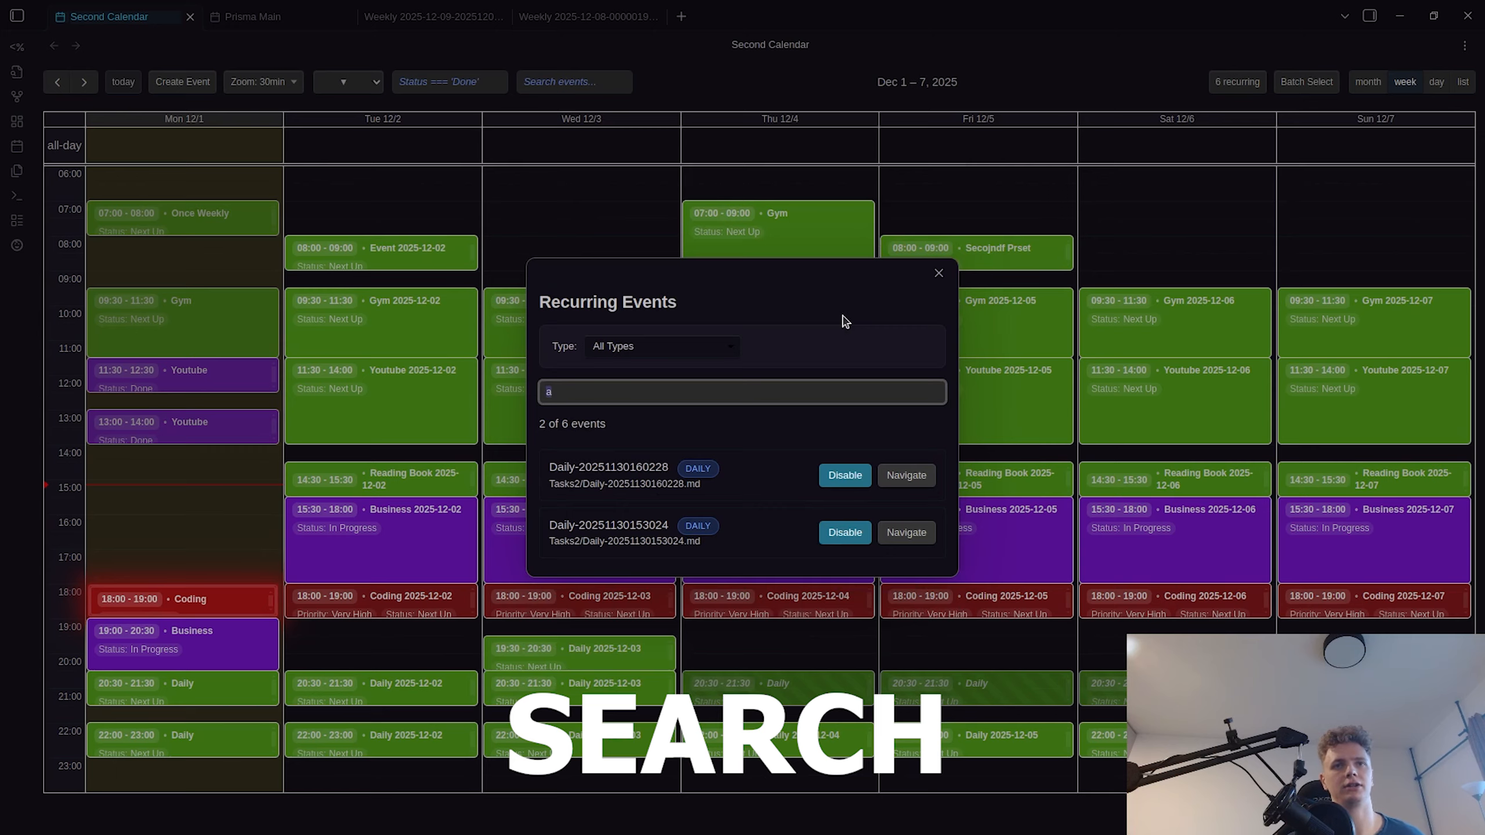
text(yms)
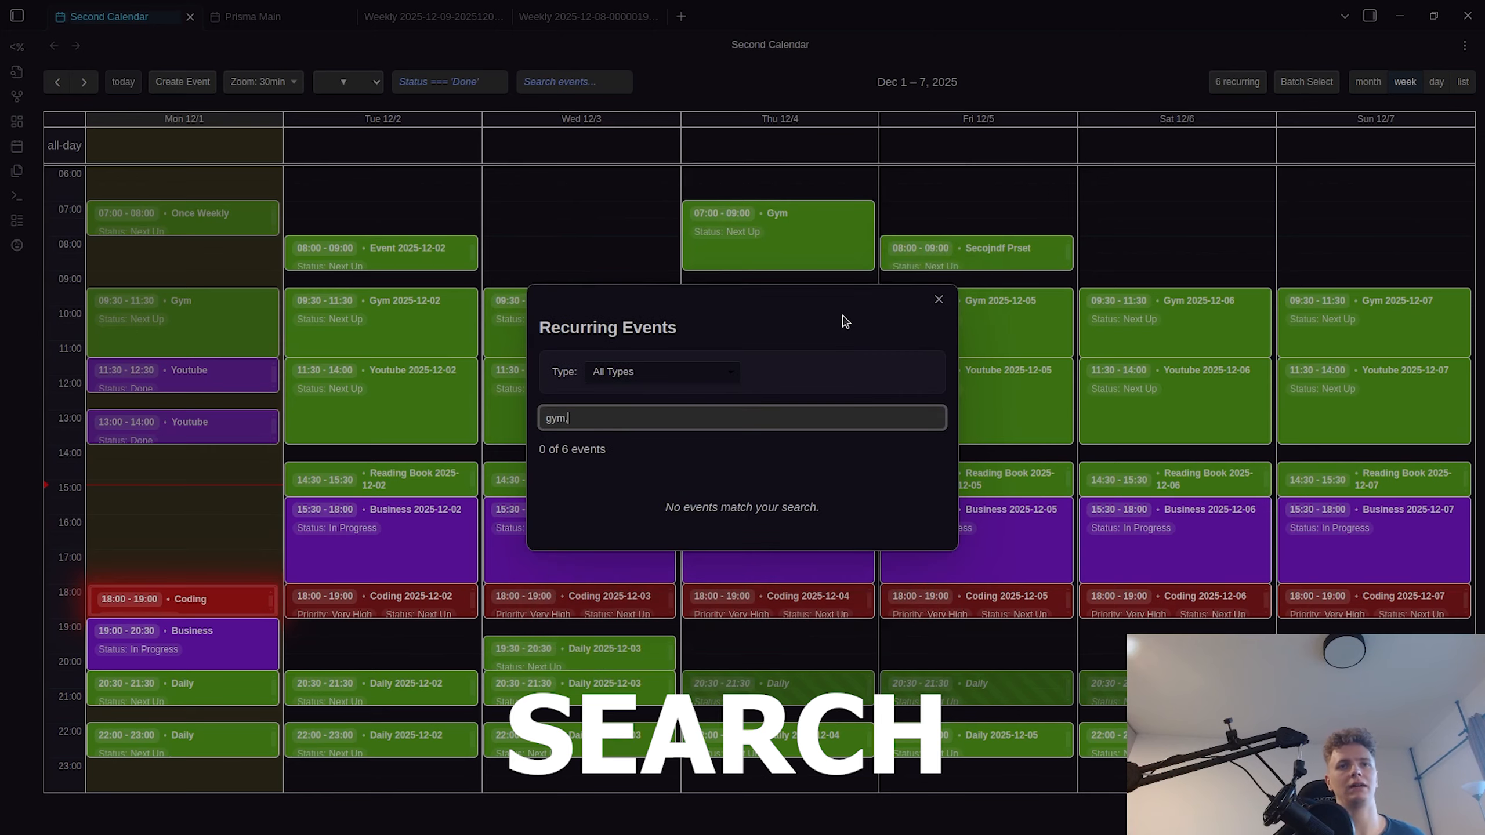
key(ctrl+a)
key(BackSpace)
scroll(698, 457, down, 1)
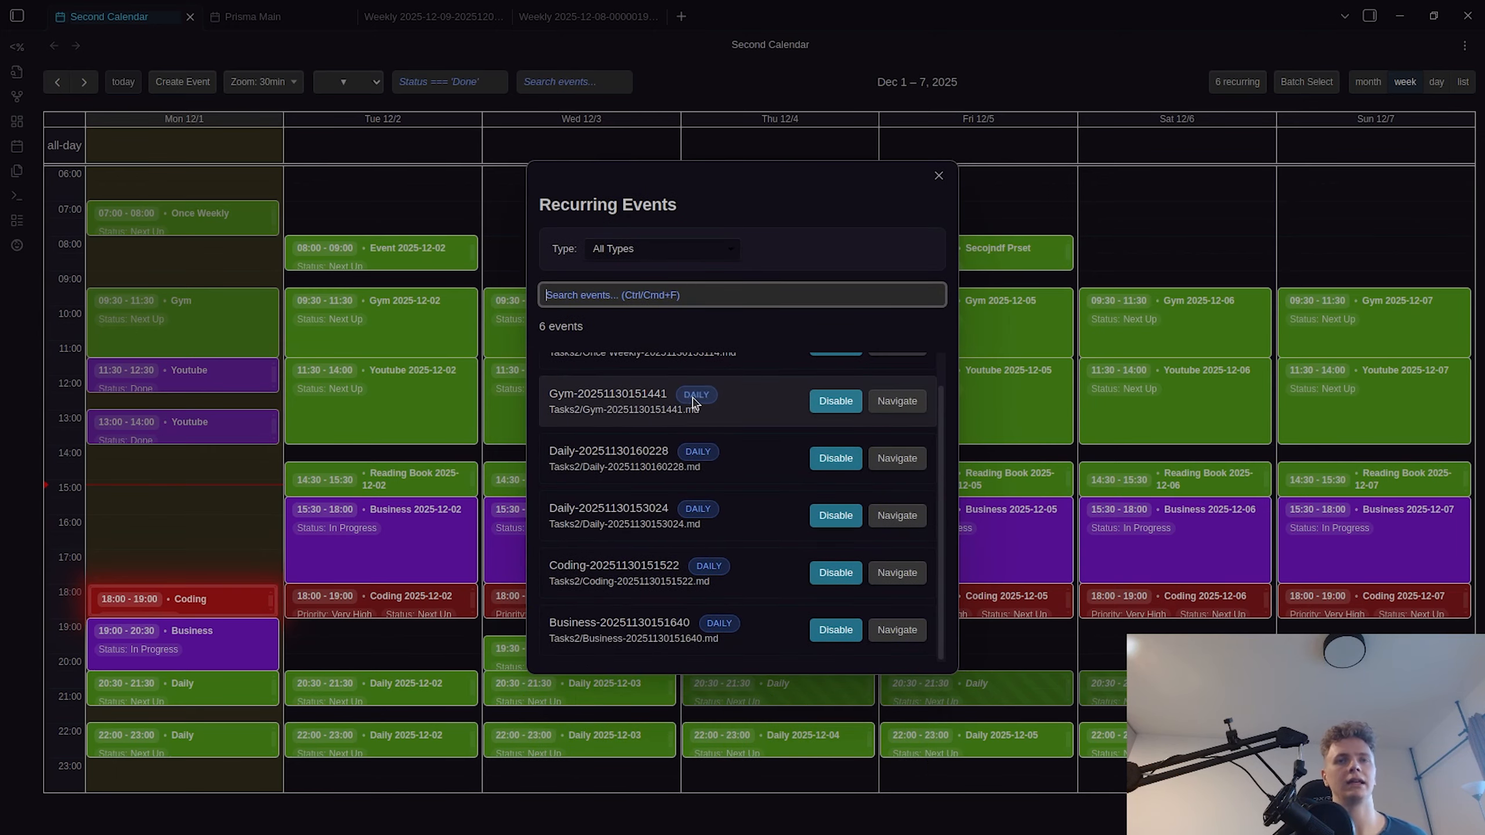
- Filter the recurring events list by recurrence type, choosing Weekly and Daily
click(686, 253)
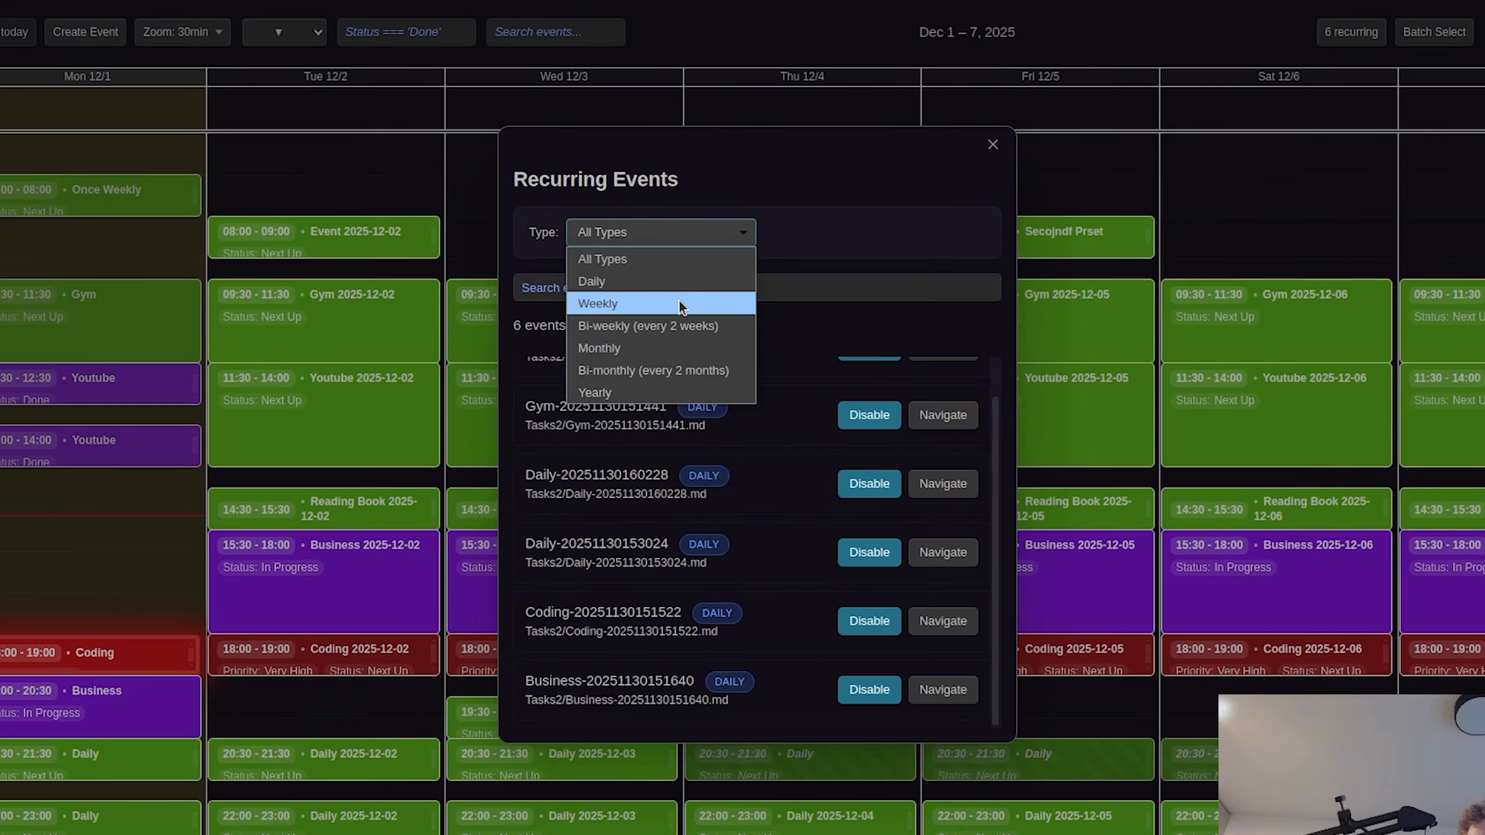
click(678, 309)
click(673, 374)
click(658, 415)
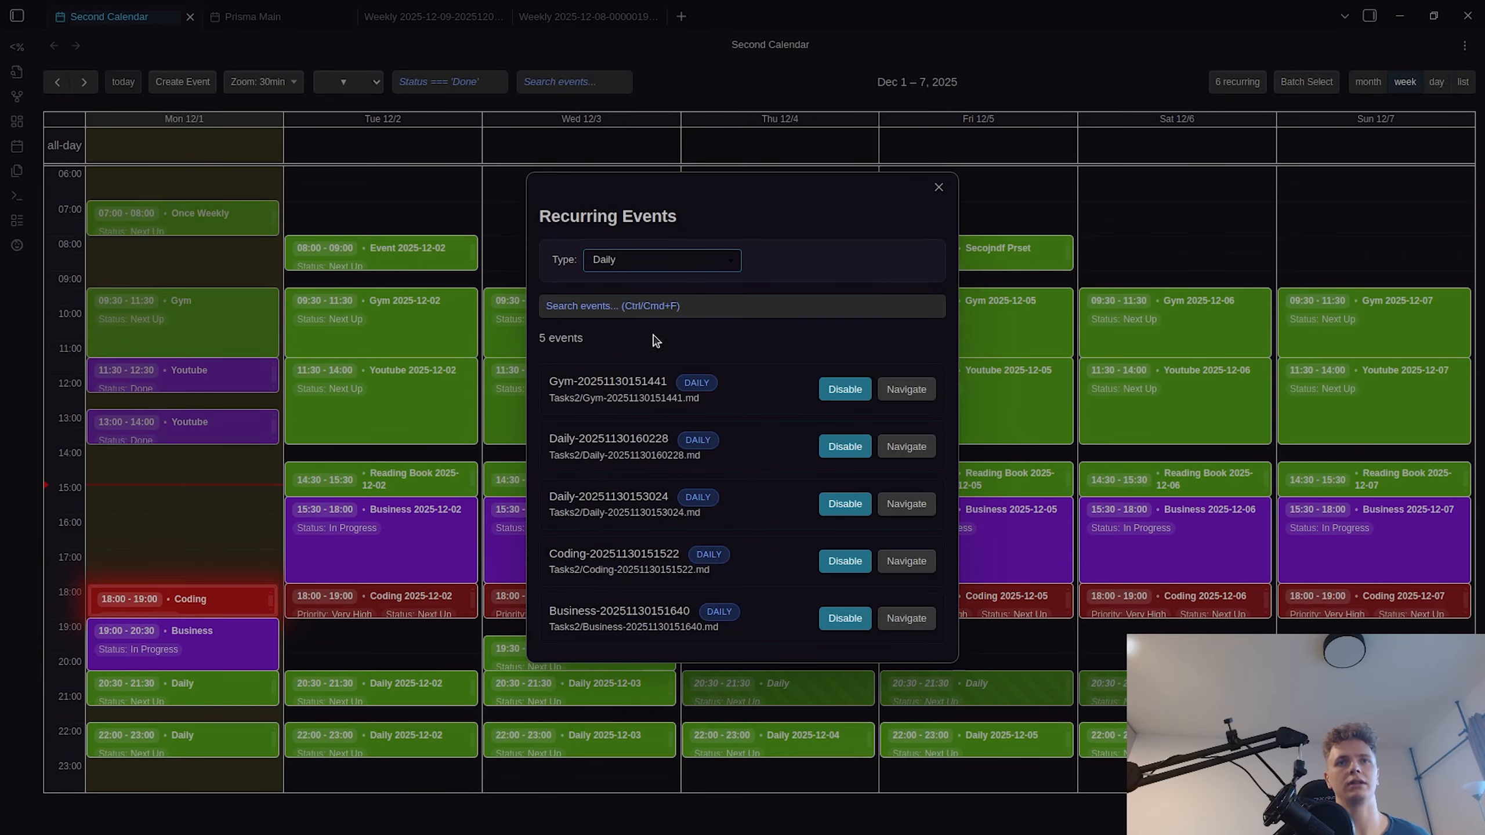
- Reset the recurring events filter to All Types and navigate to the Once Weekly source event
click(669, 261)
click(672, 282)
click(897, 376)
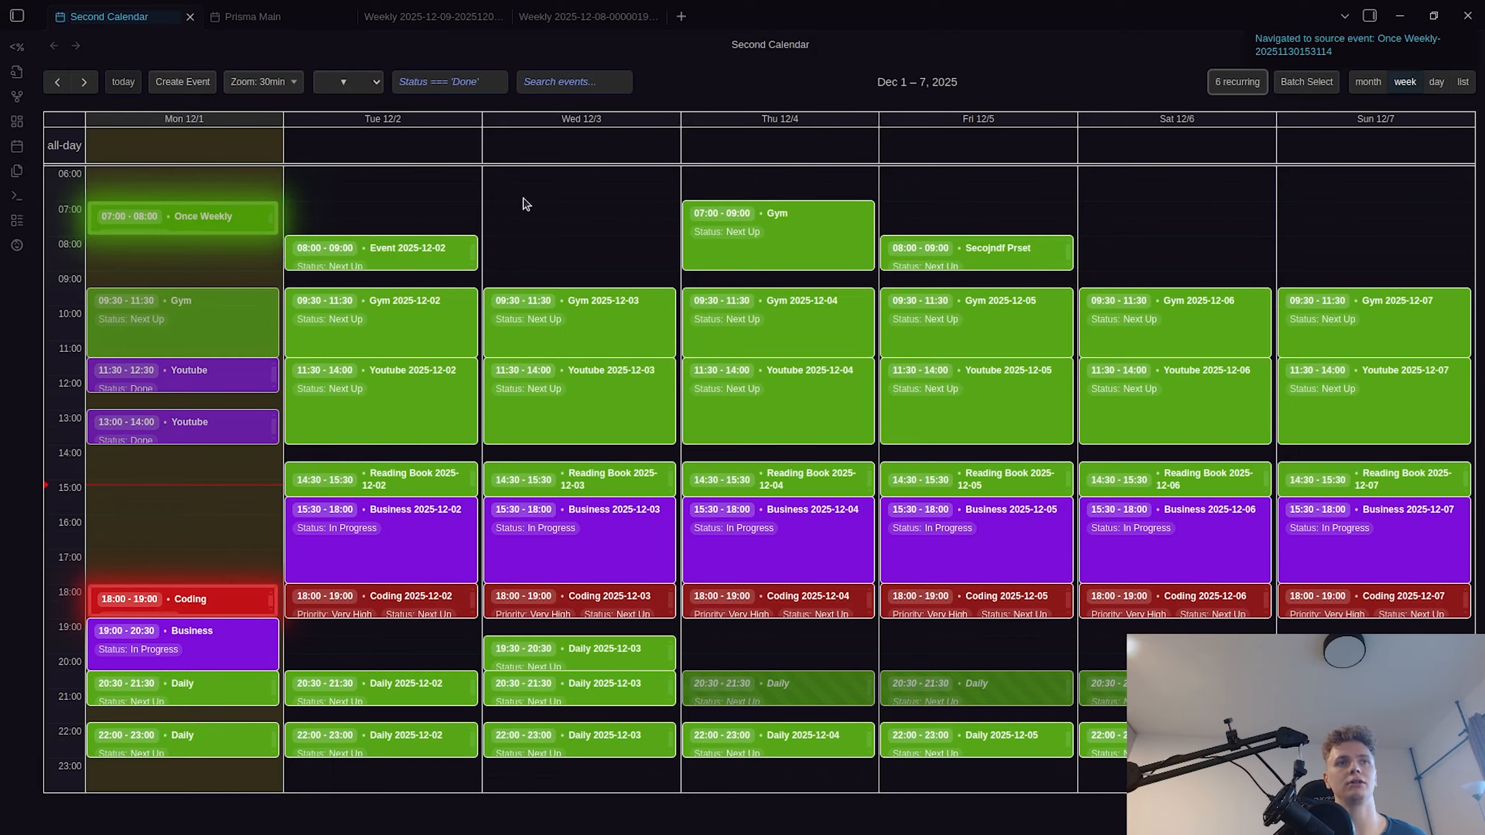
- Disable the daily Gym recurring event in the recurring events list and show only disabled events
click(1235, 84)
scroll(708, 520, down, 1)
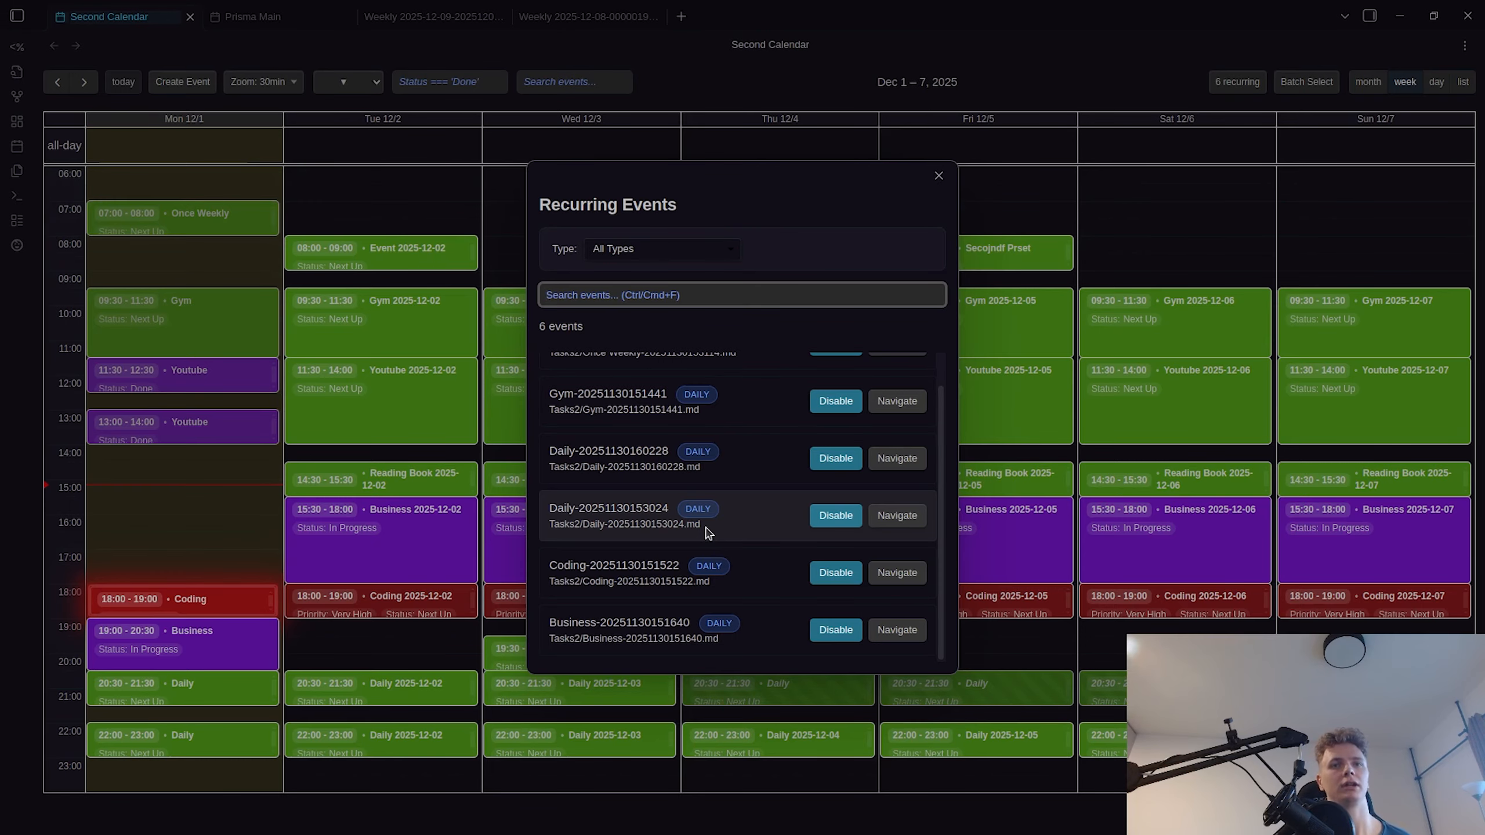
scroll(702, 549, up, 1)
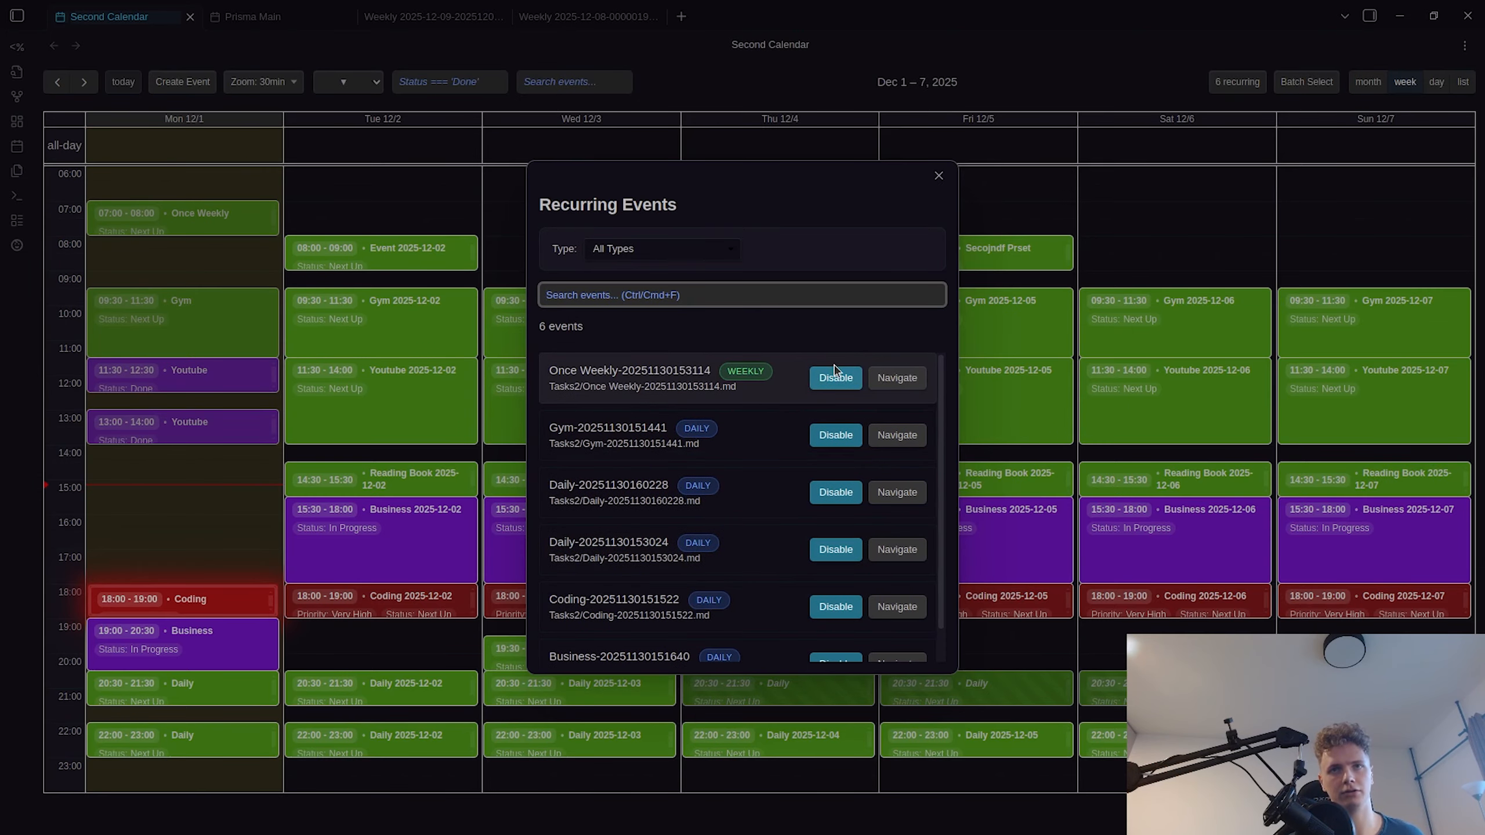
click(849, 445)
click(766, 258)
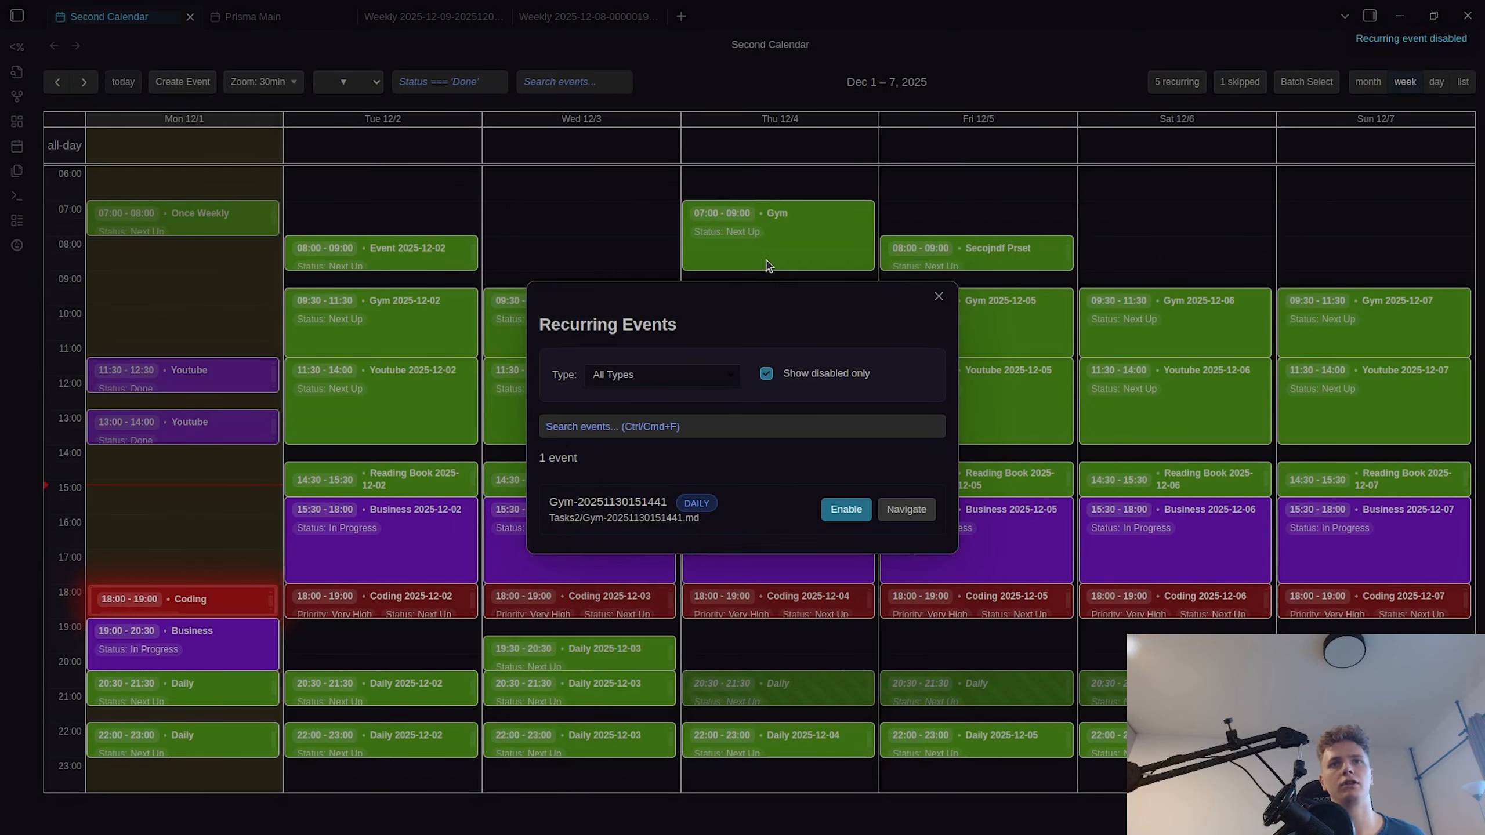
- Toggle the disabled-only filter in the recurring events list and re-enable the daily Gym event
click(764, 374)
click(766, 262)
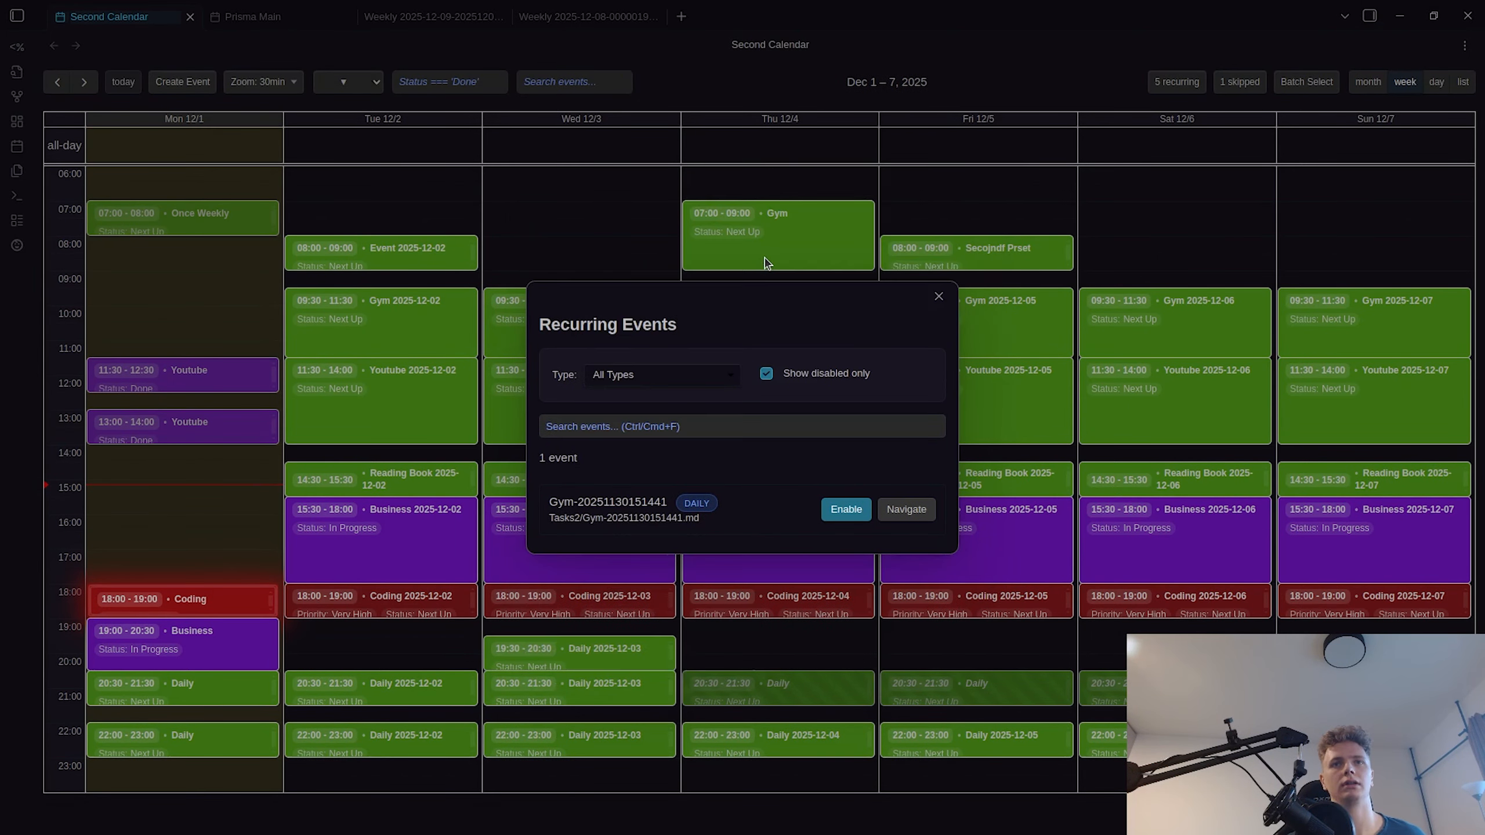
click(764, 375)
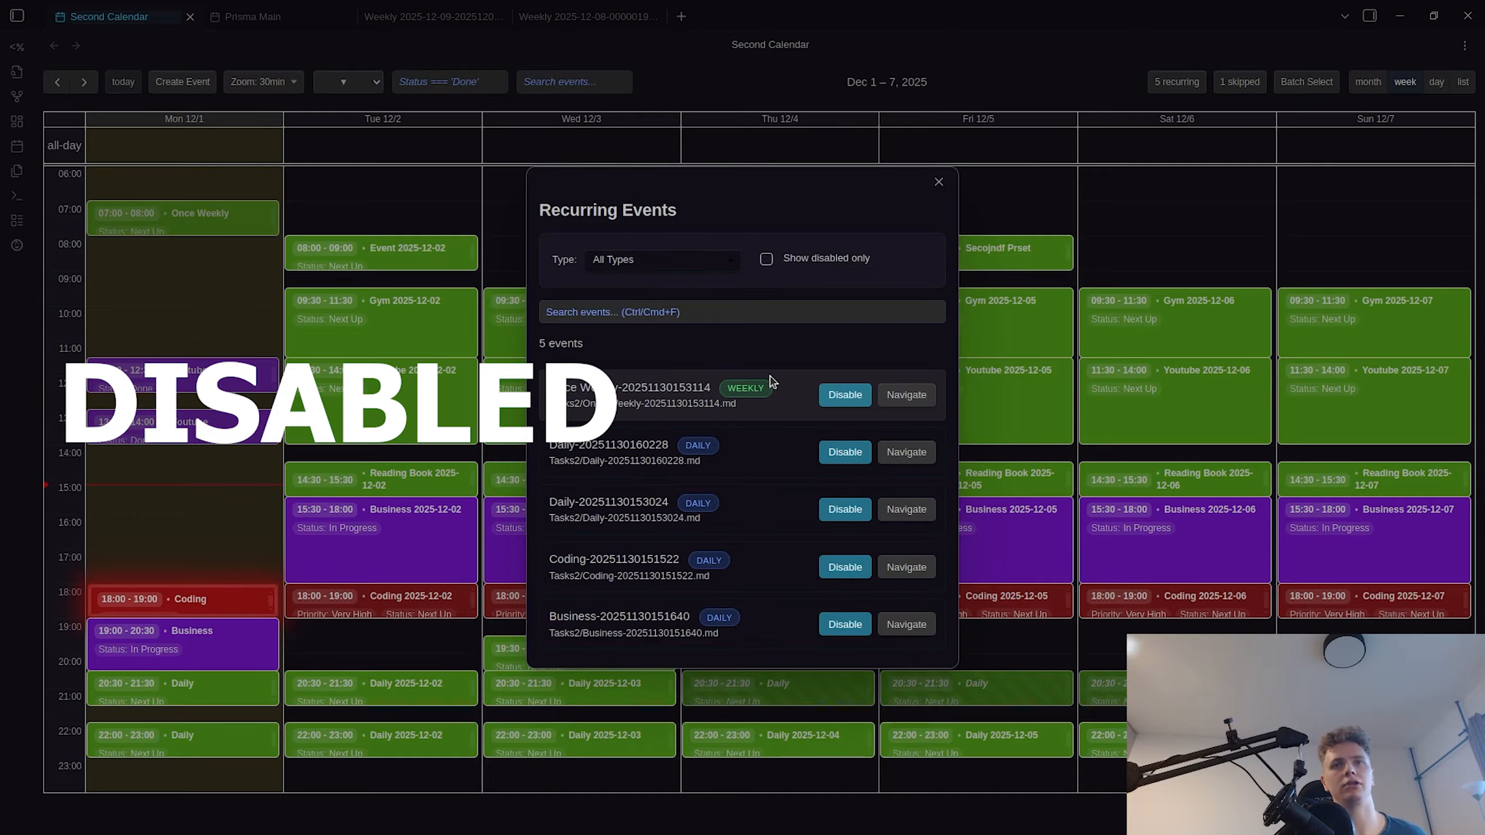
click(771, 259)
click(846, 508)
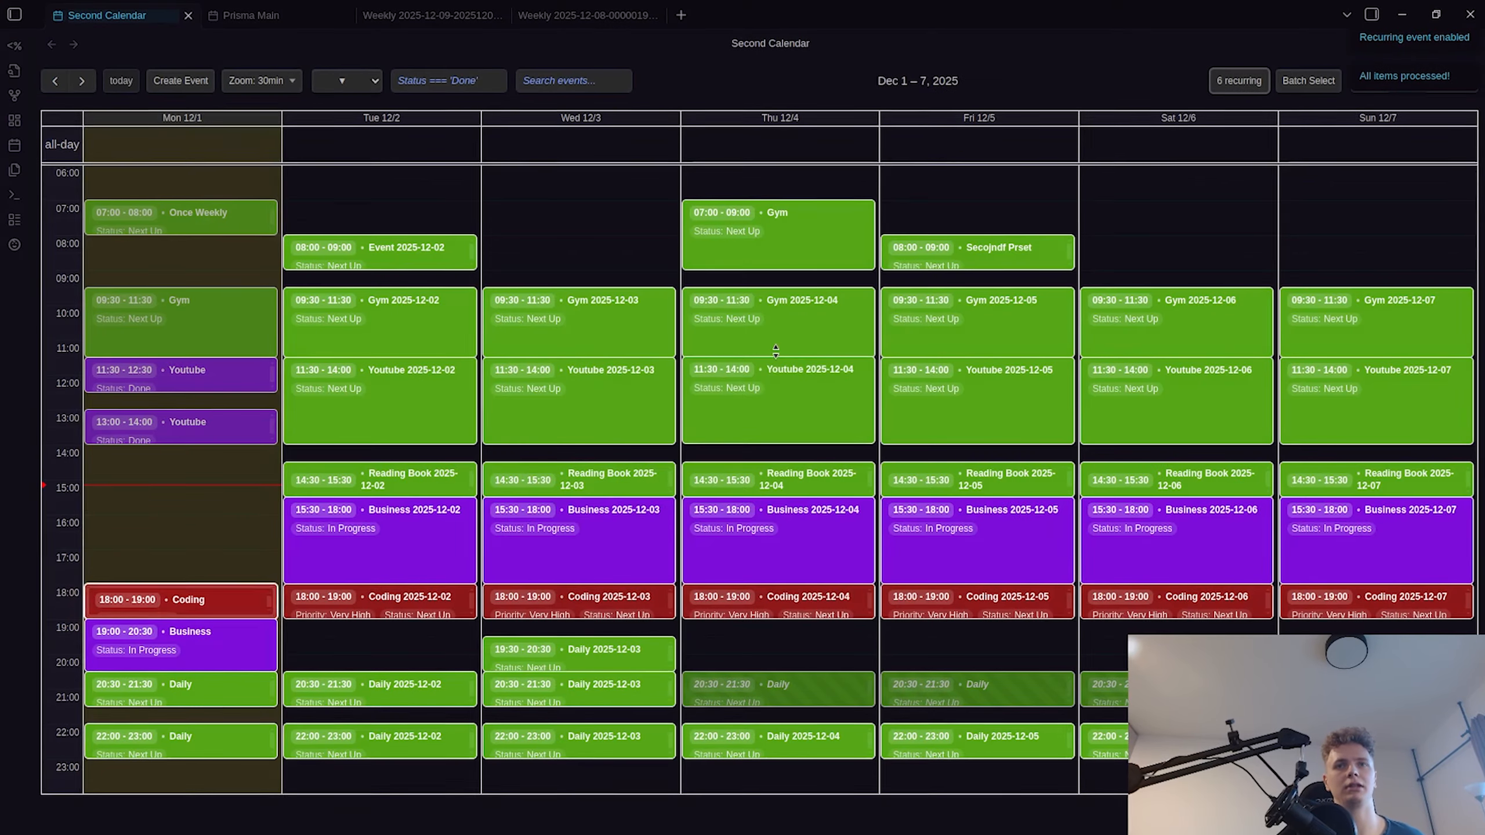
- Reopen the recurring events list, look through its entries and close it
click(1238, 82)
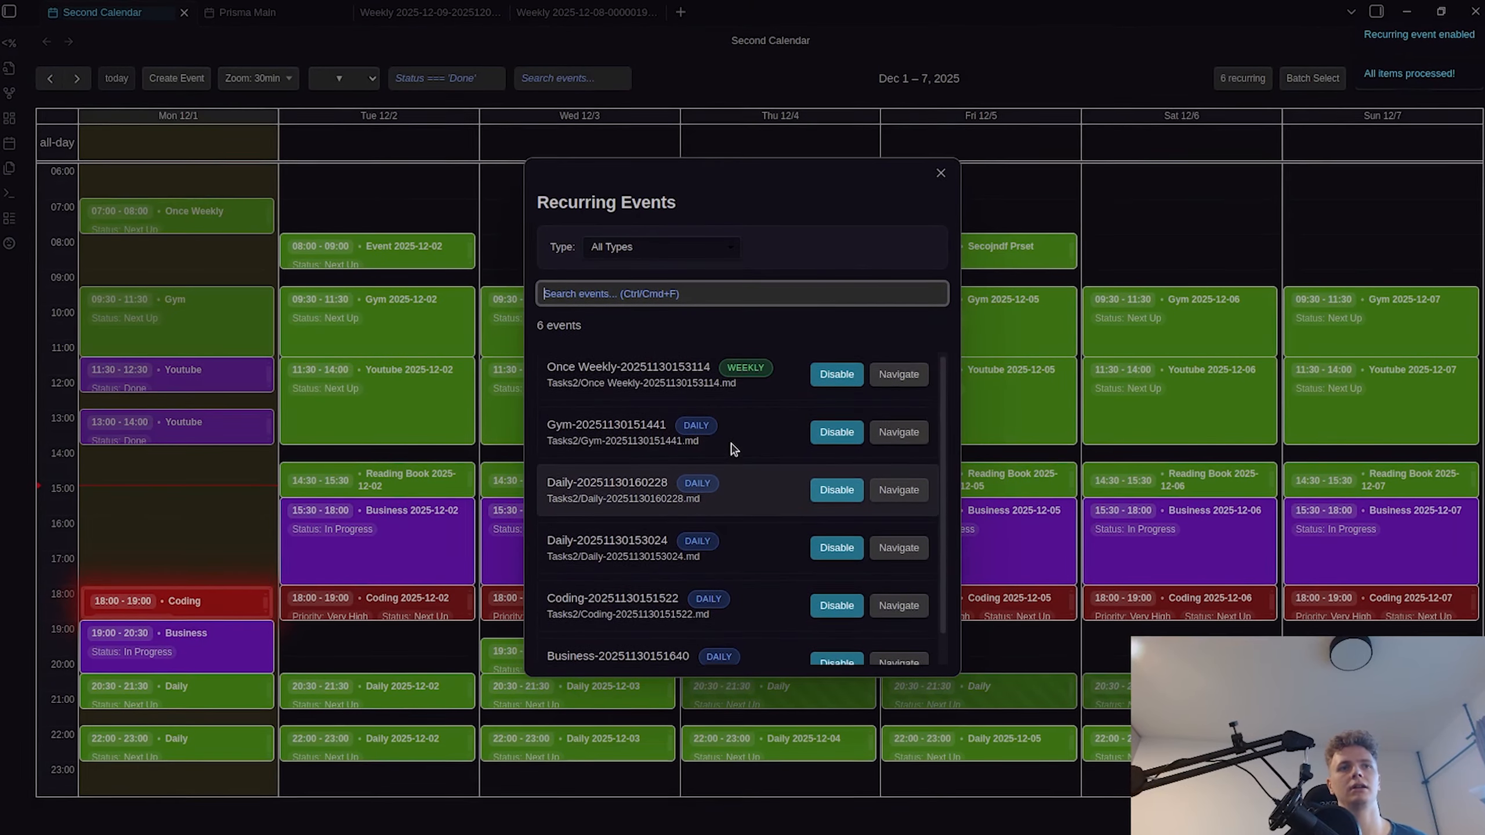
scroll(739, 434, down, 1)
click(943, 173)
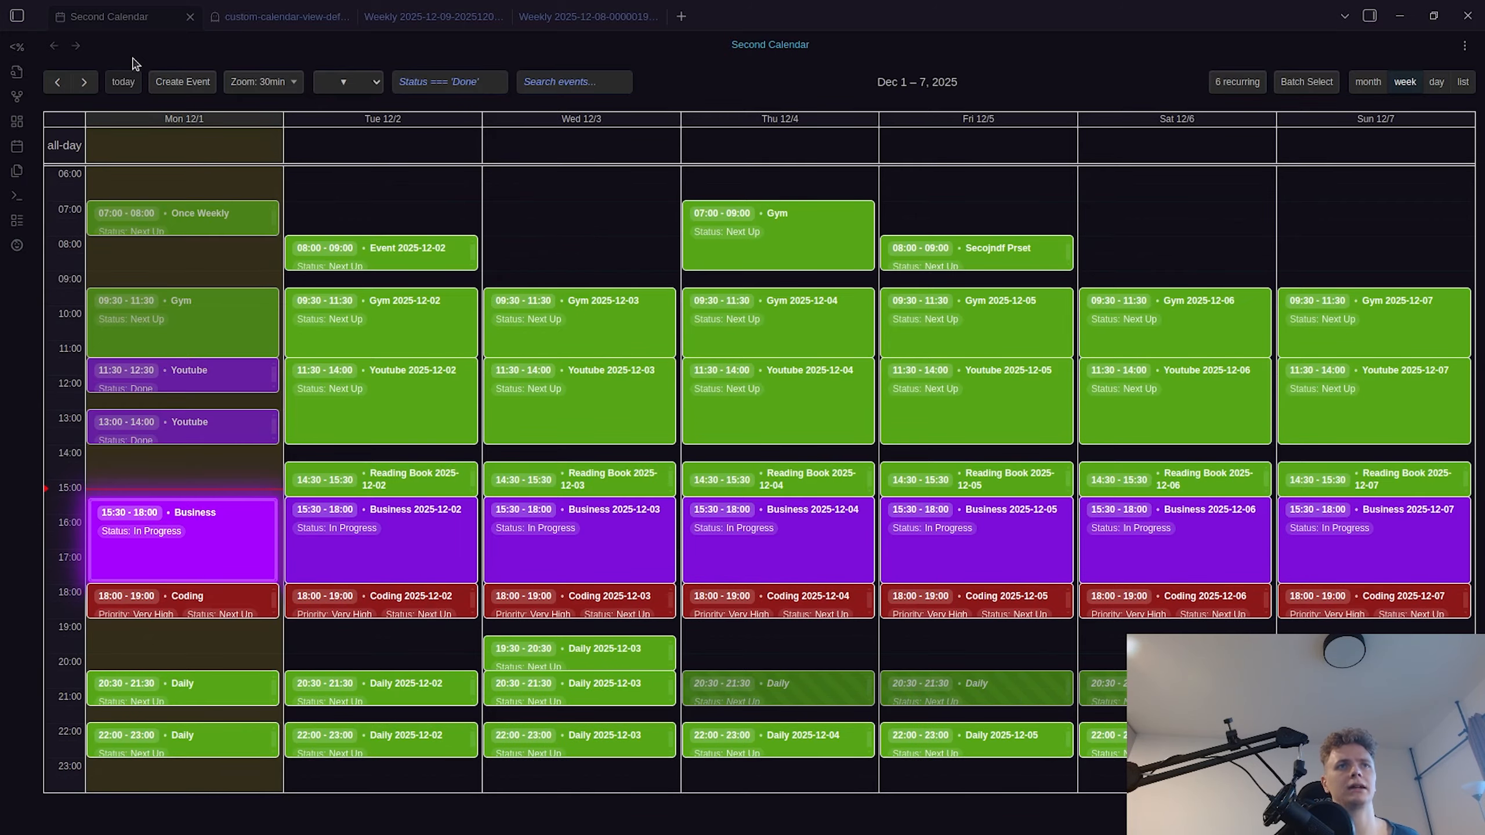
- Start a new event titled "New Event" on Saturday 12/6 at 07:00 and add an empty display property
click(1142, 227)
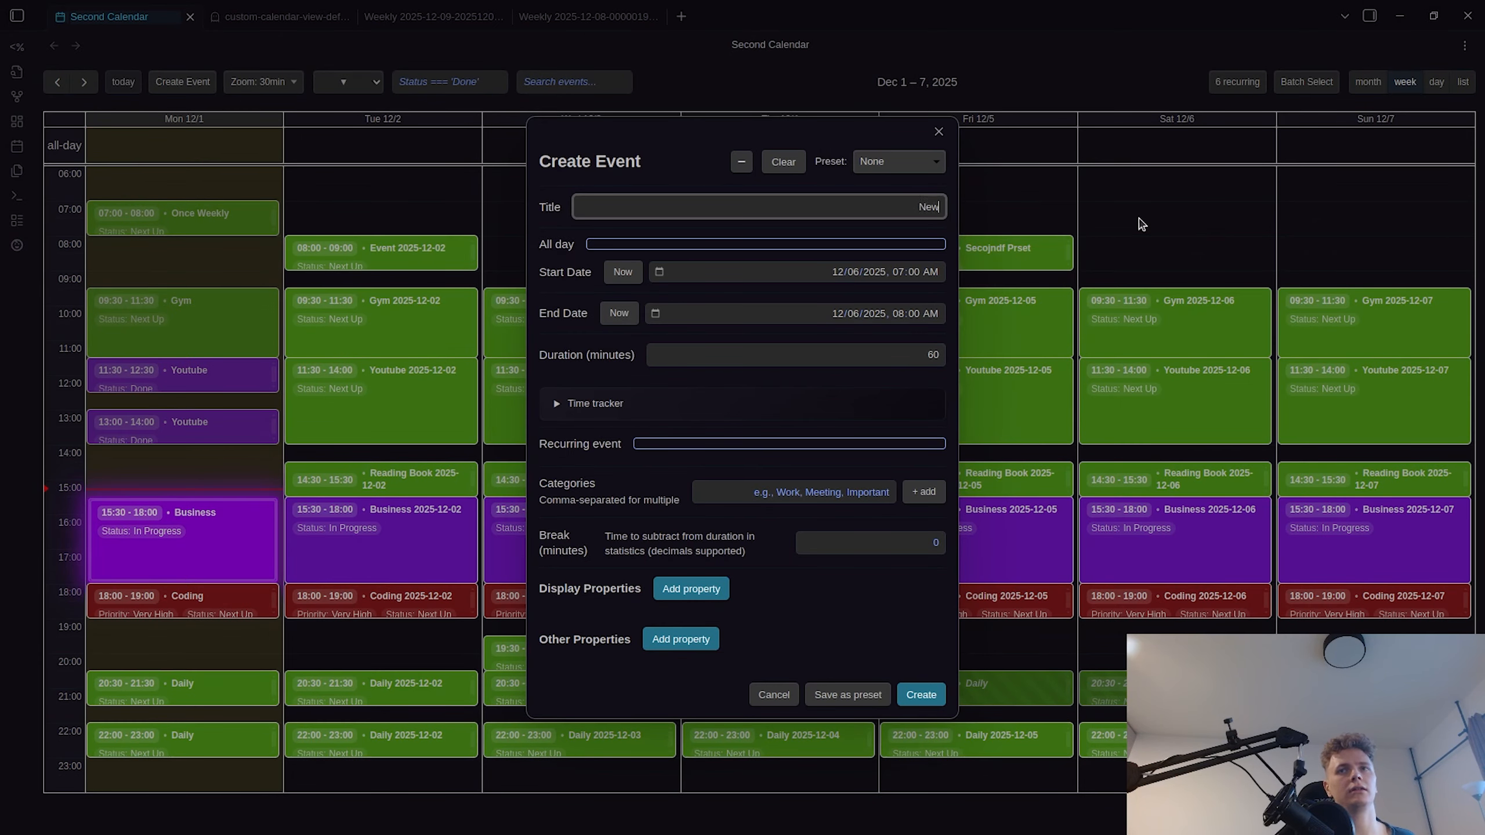
click(719, 575)
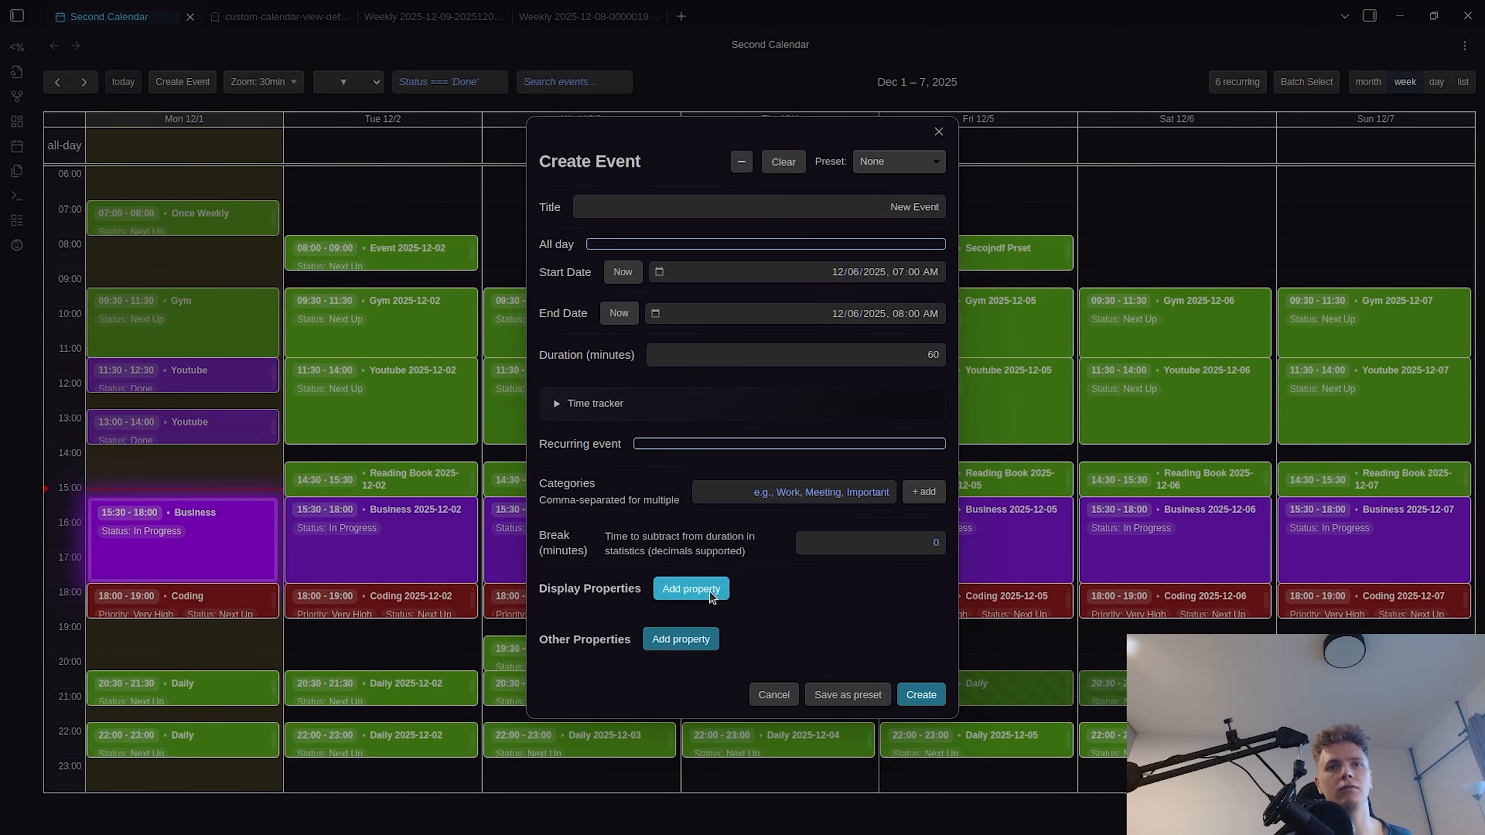
click(707, 588)
- Assign the categories CategoryA and Health to the new event
click(873, 471)
click(916, 475)
click(859, 544)
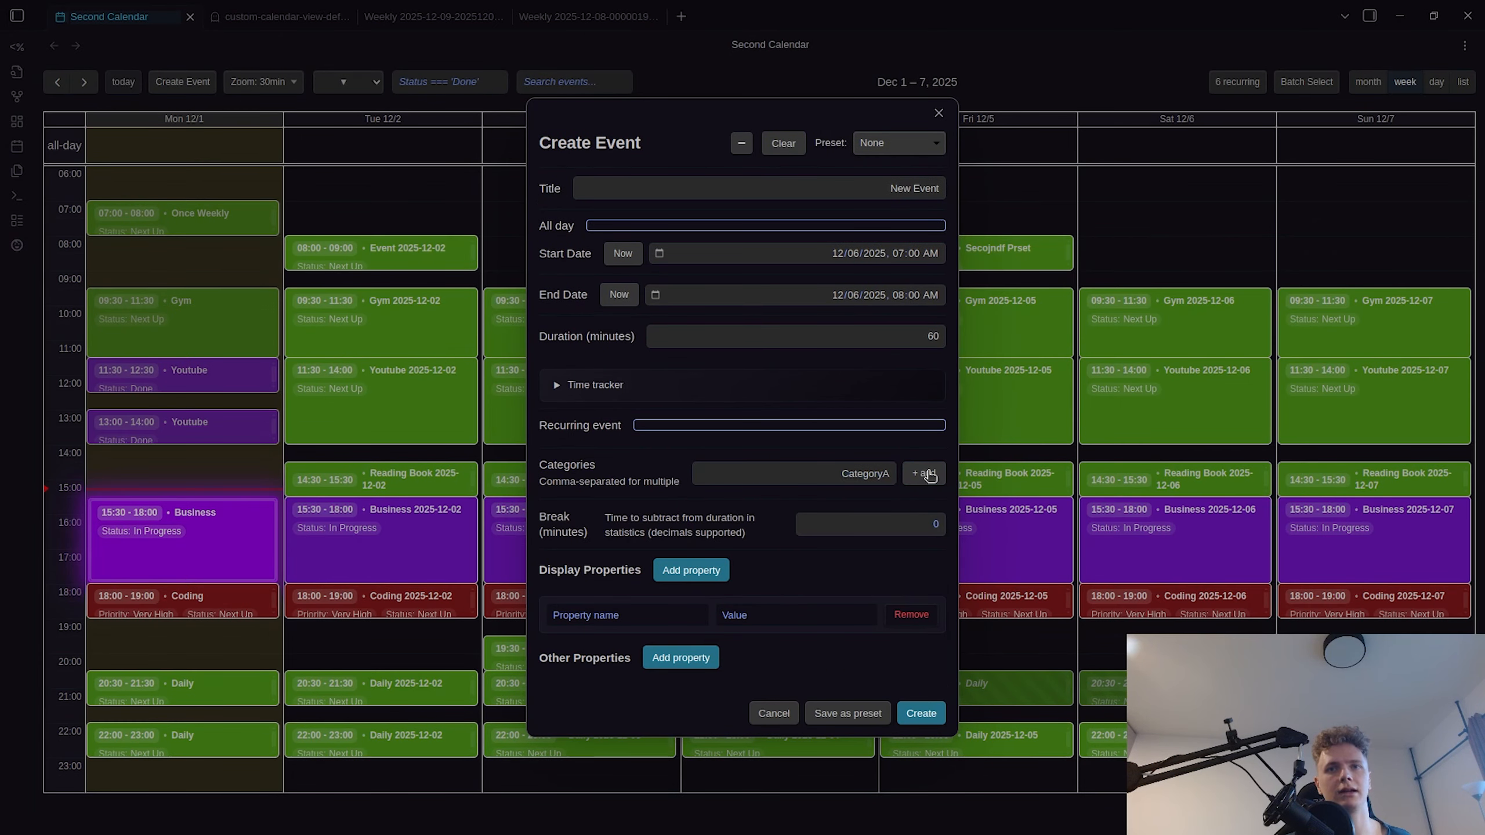
click(922, 474)
click(865, 569)
- Name the event's display property "Hello" and give it the value "World"
click(660, 611)
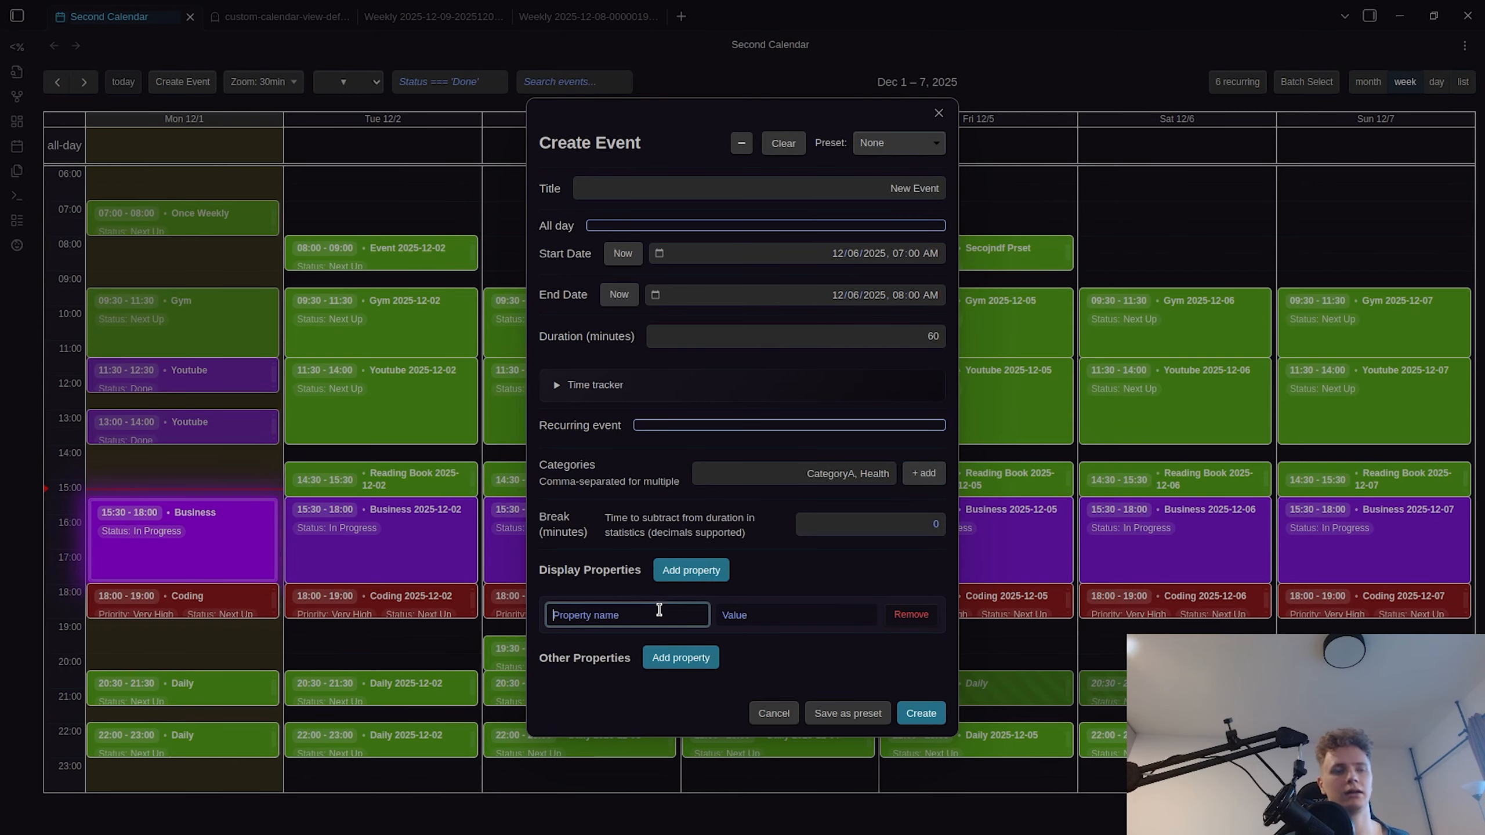
text(Hello)
key(Tab)
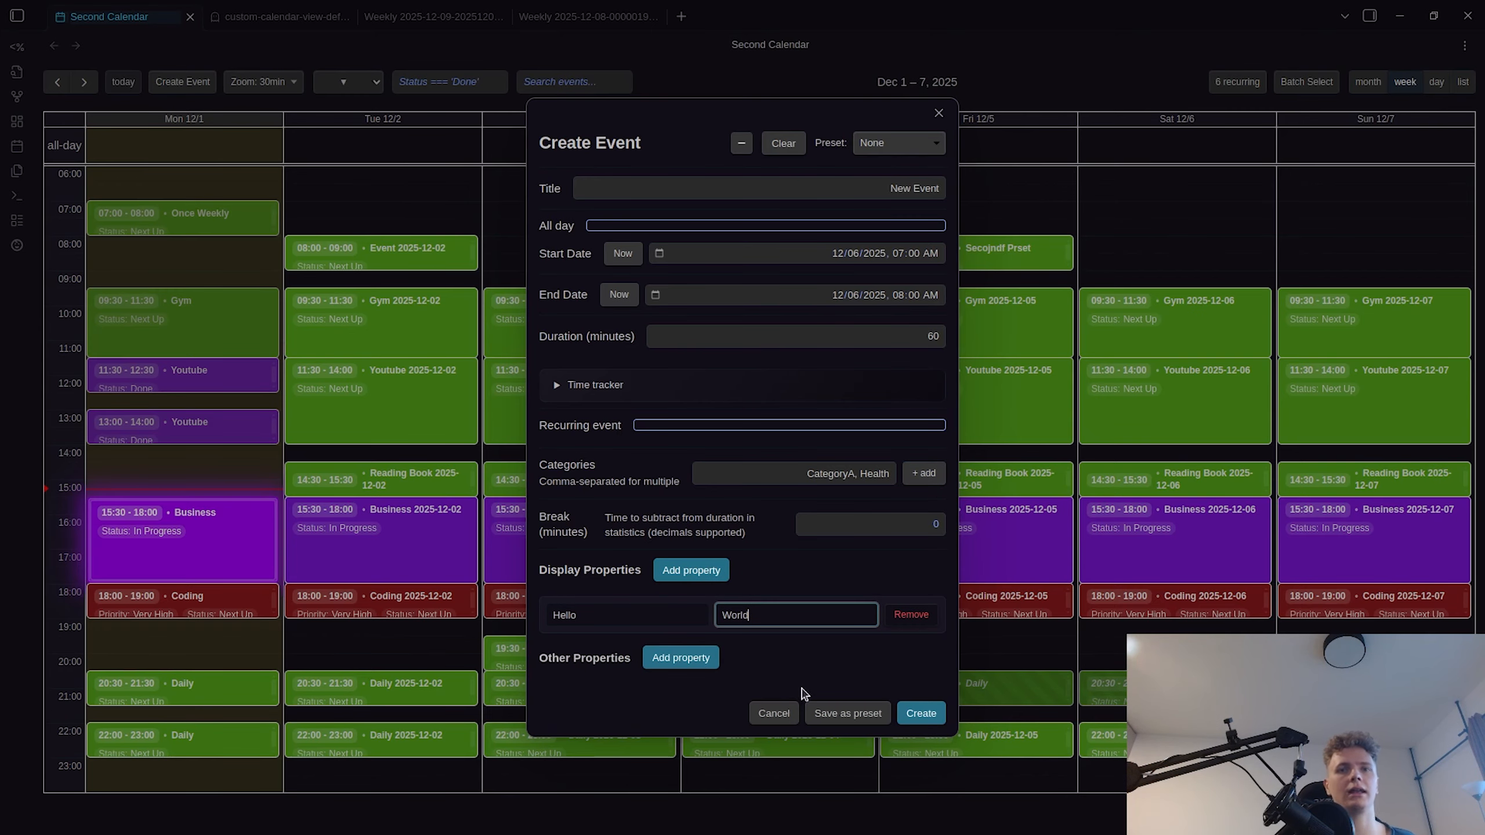
- Save the event settings as a new preset named "Test Preset" and close the event form without creating the event
click(846, 708)
click(831, 443)
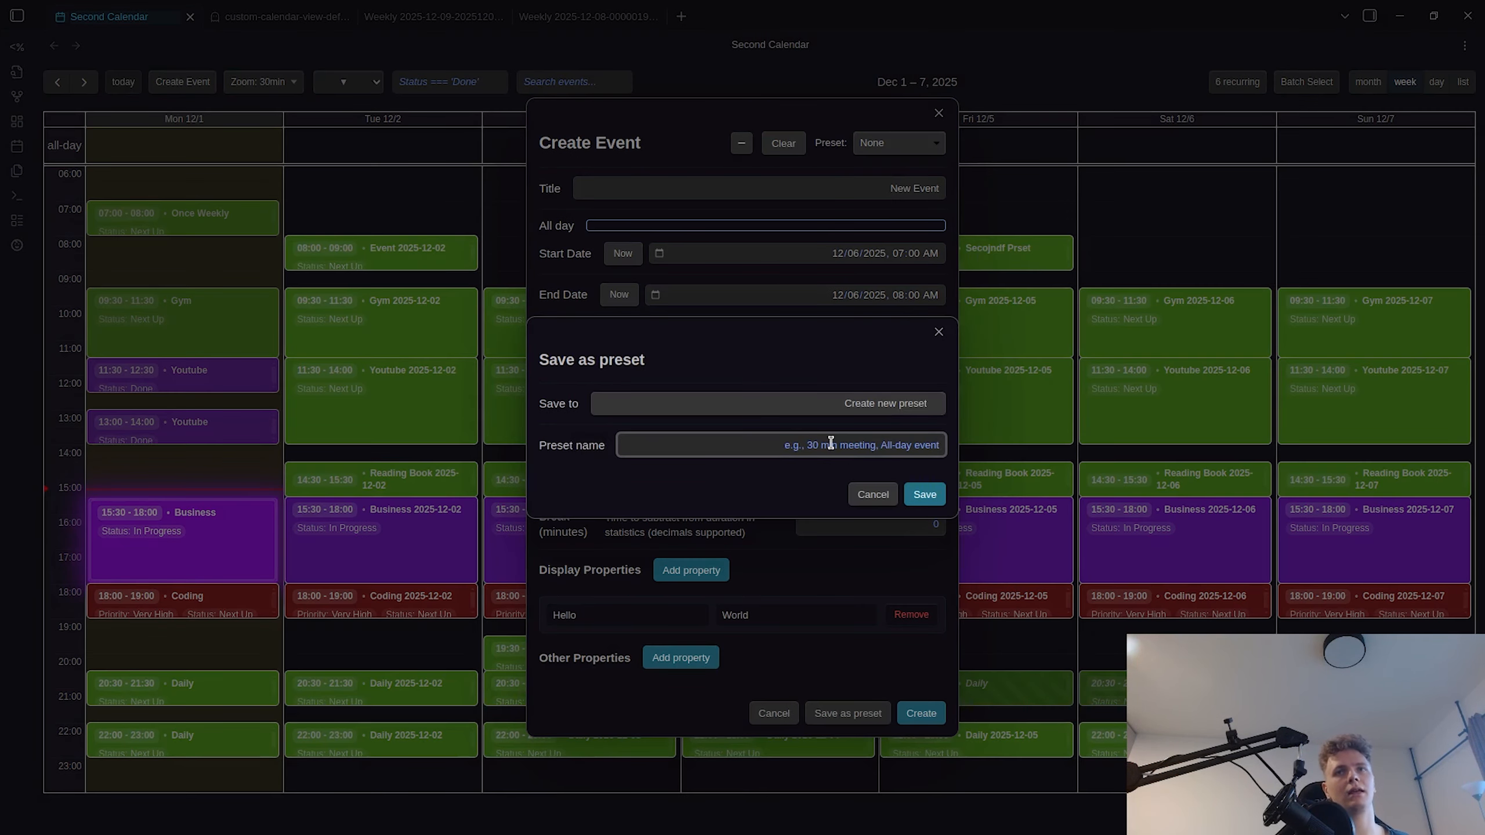
text(New)
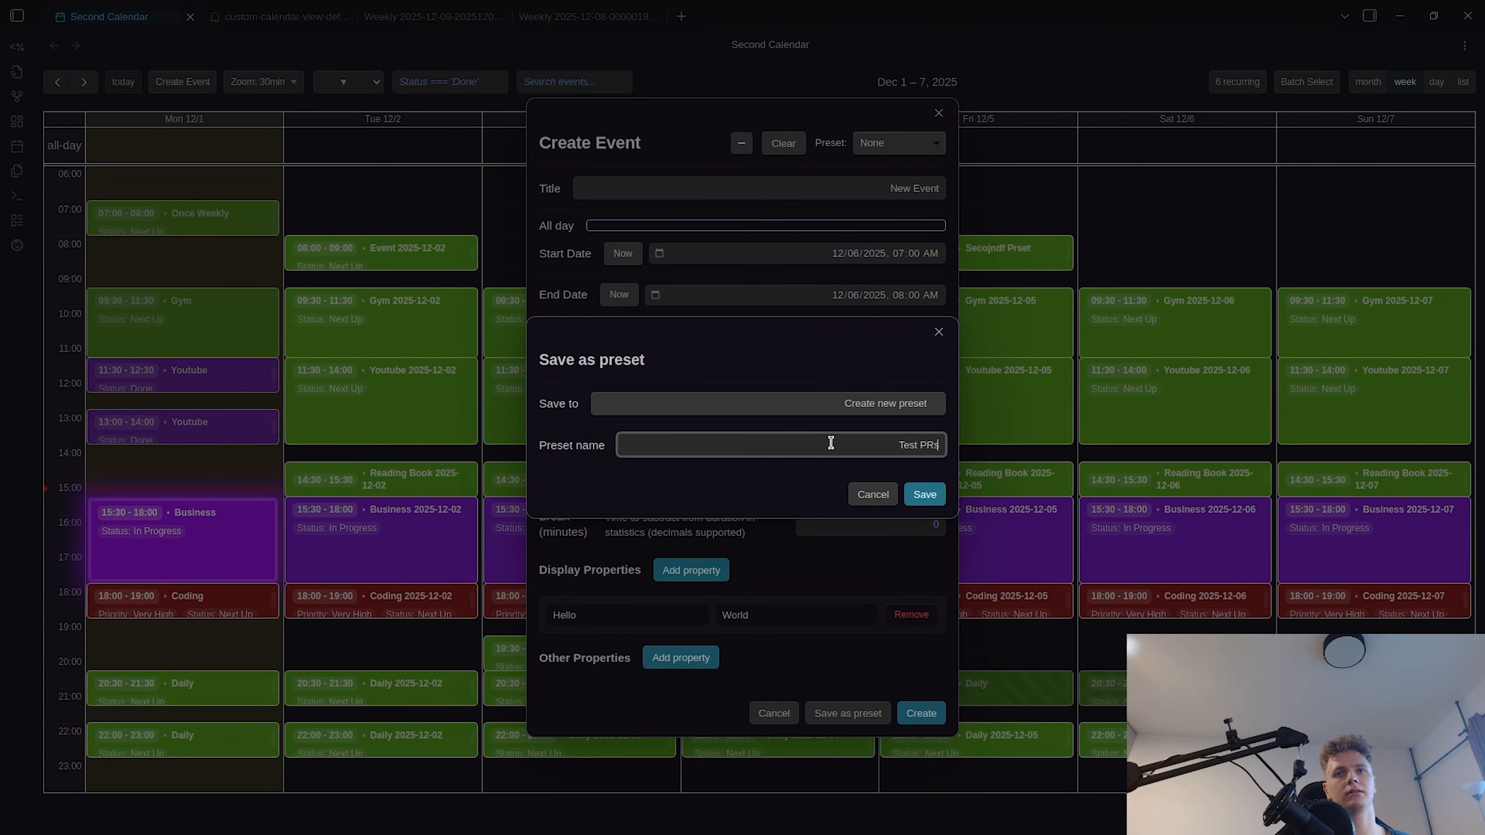
text(set)
key(Return)
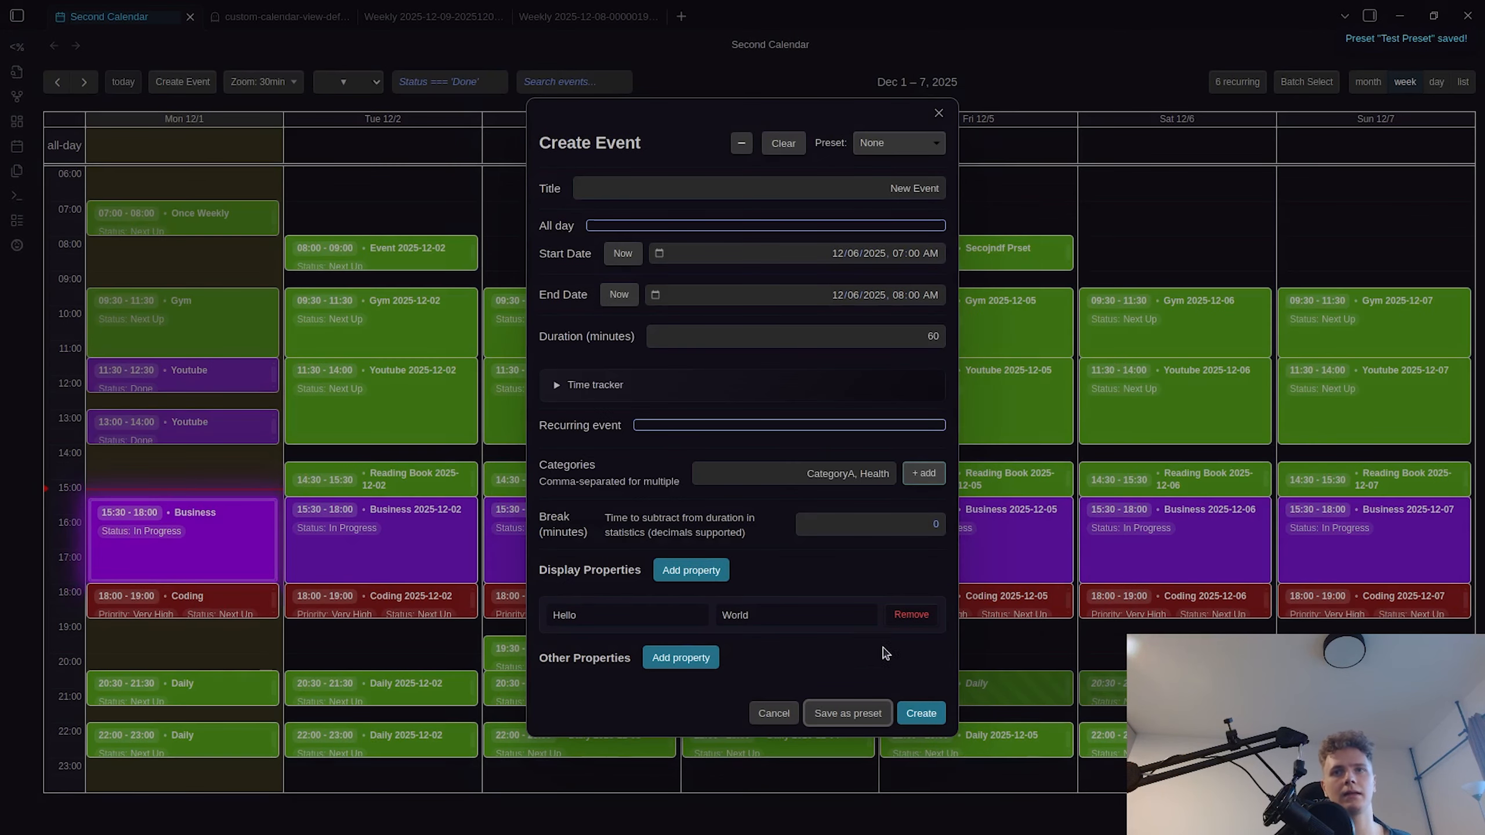
click(938, 114)
- Create an event on Saturday 12/6 at 07:00 from the Test Preset
click(1184, 212)
click(868, 150)
click(883, 203)
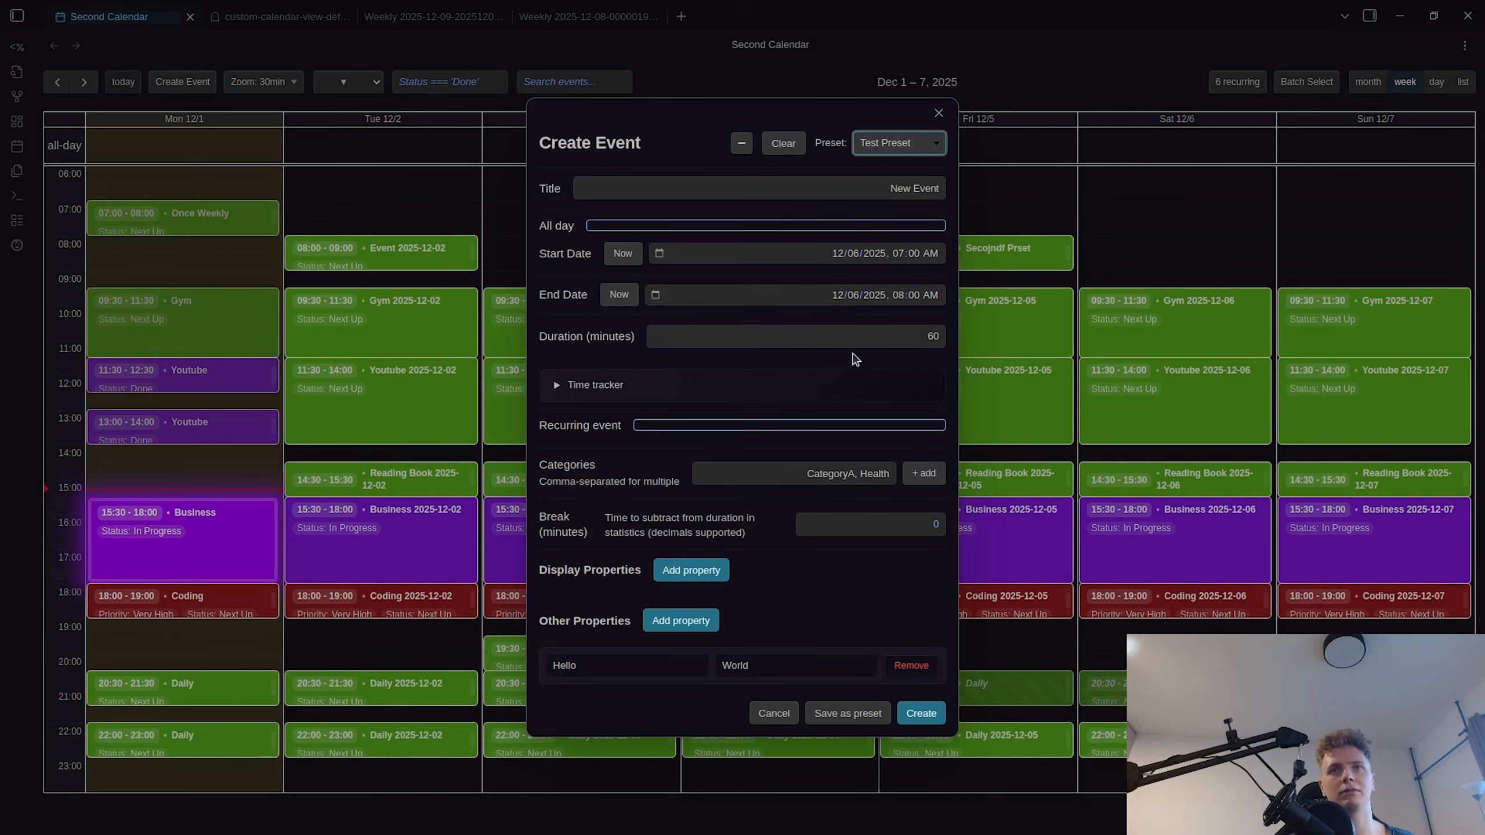
click(921, 713)
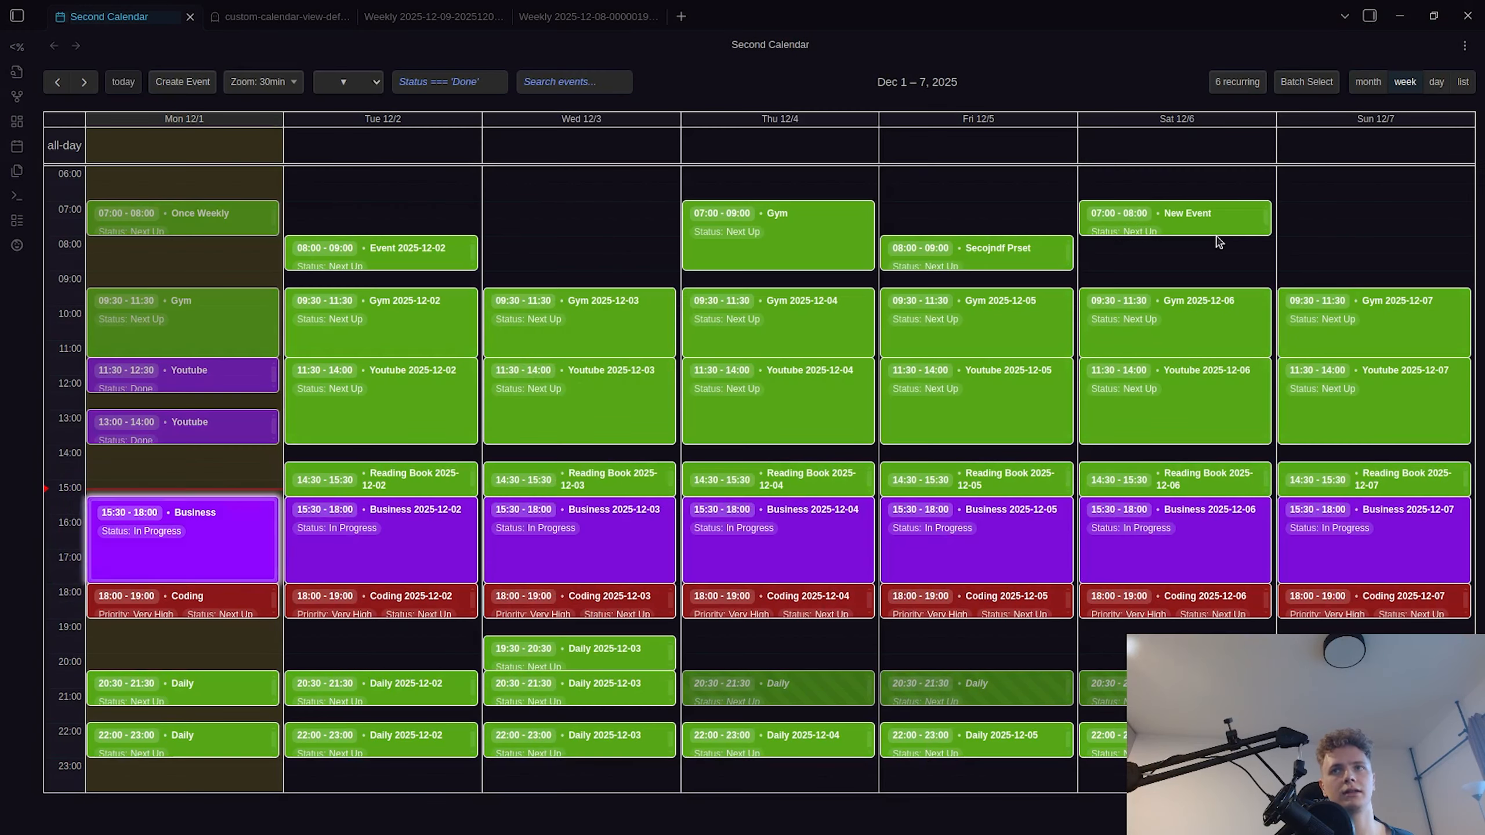
- Start another event from Sunday's 07:00 slot, apply Test Preset and change the title to "New Event Overriding"
click(1362, 226)
click(900, 162)
click(891, 194)
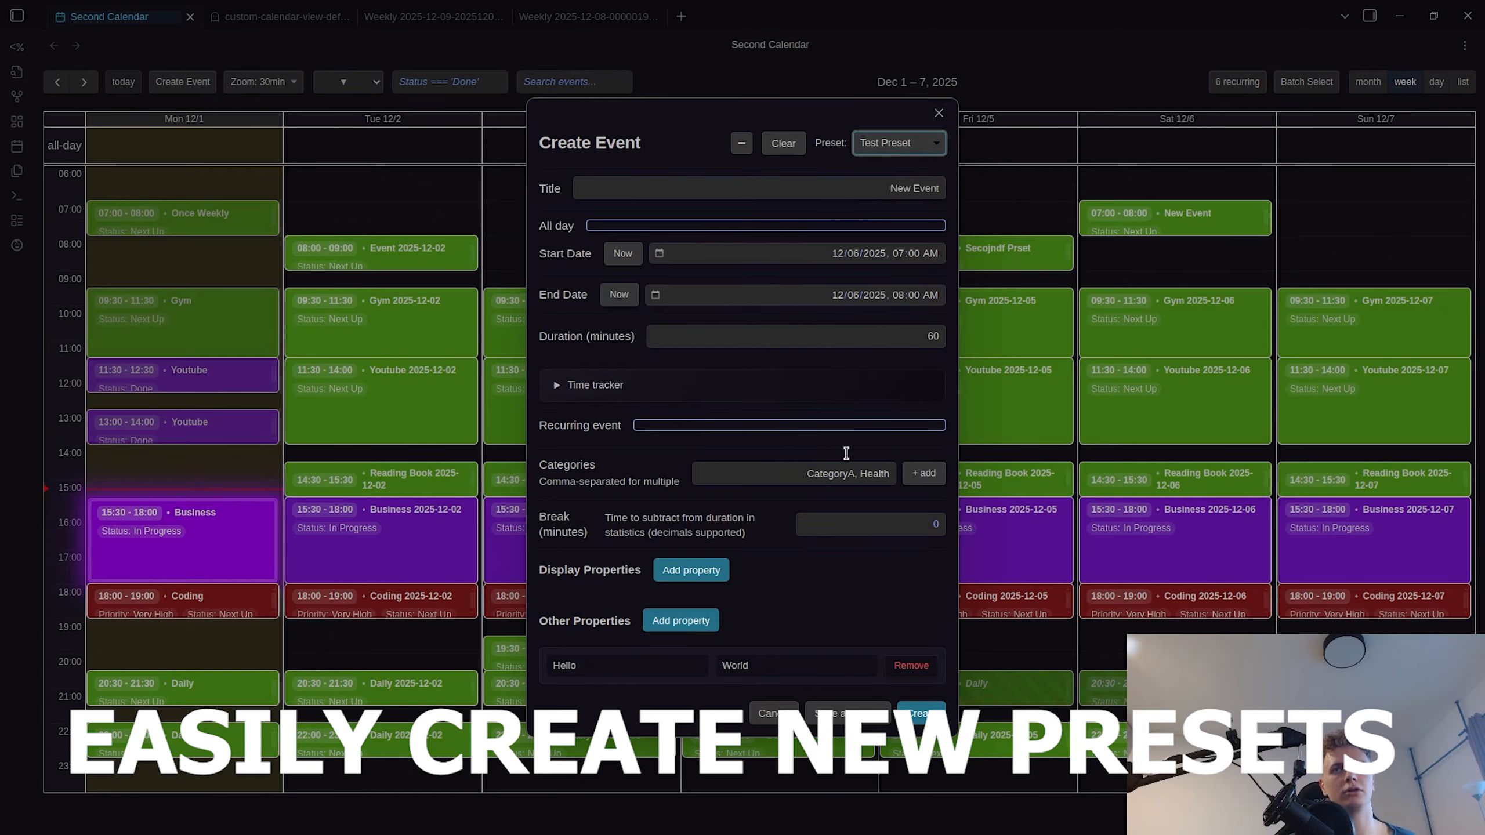
click(876, 191)
key(ctrl+Right)
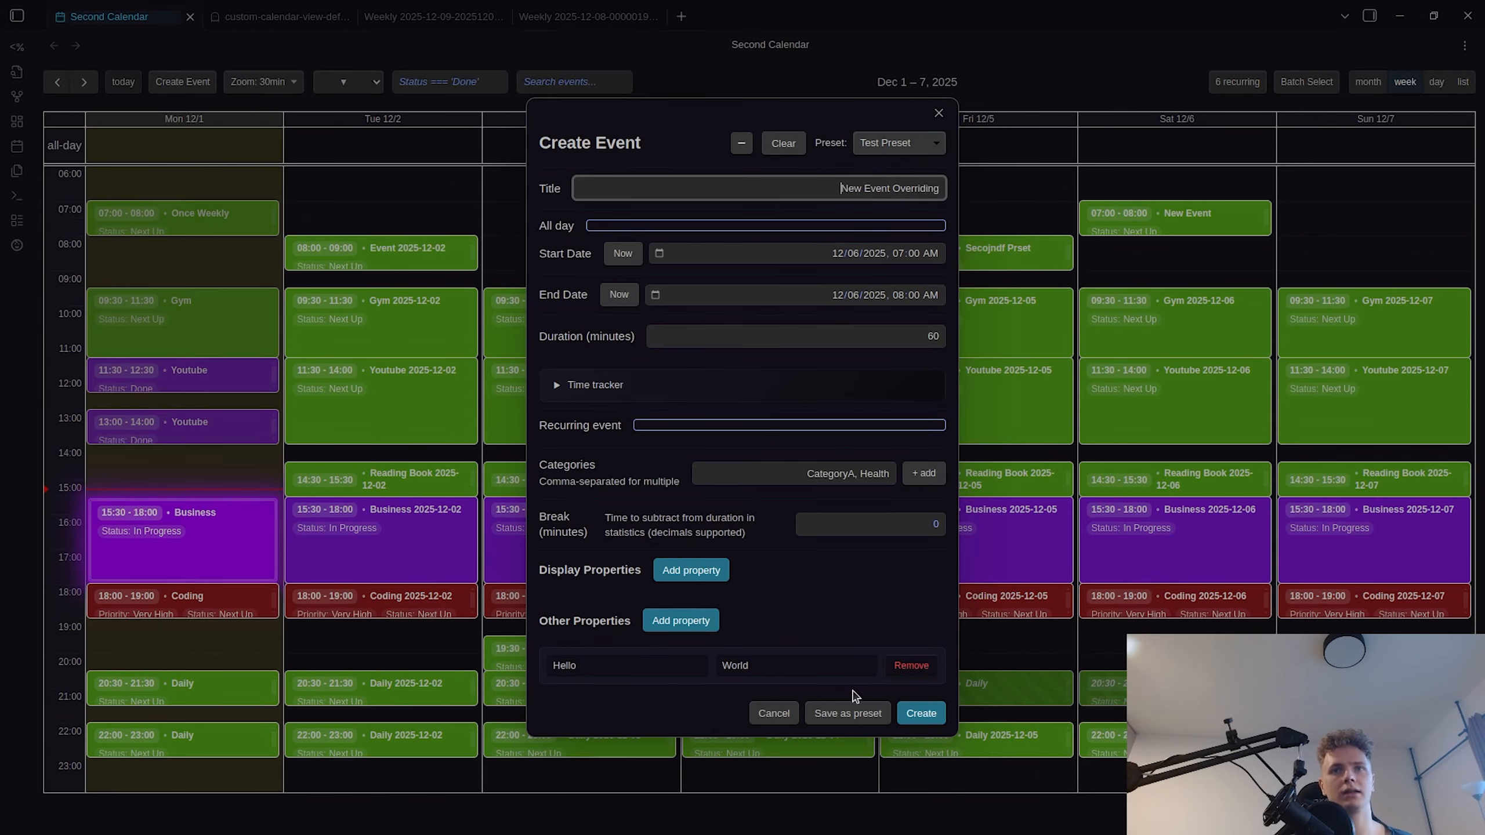
- Override Test Preset with the changed event settings and close the event form
click(851, 713)
click(858, 414)
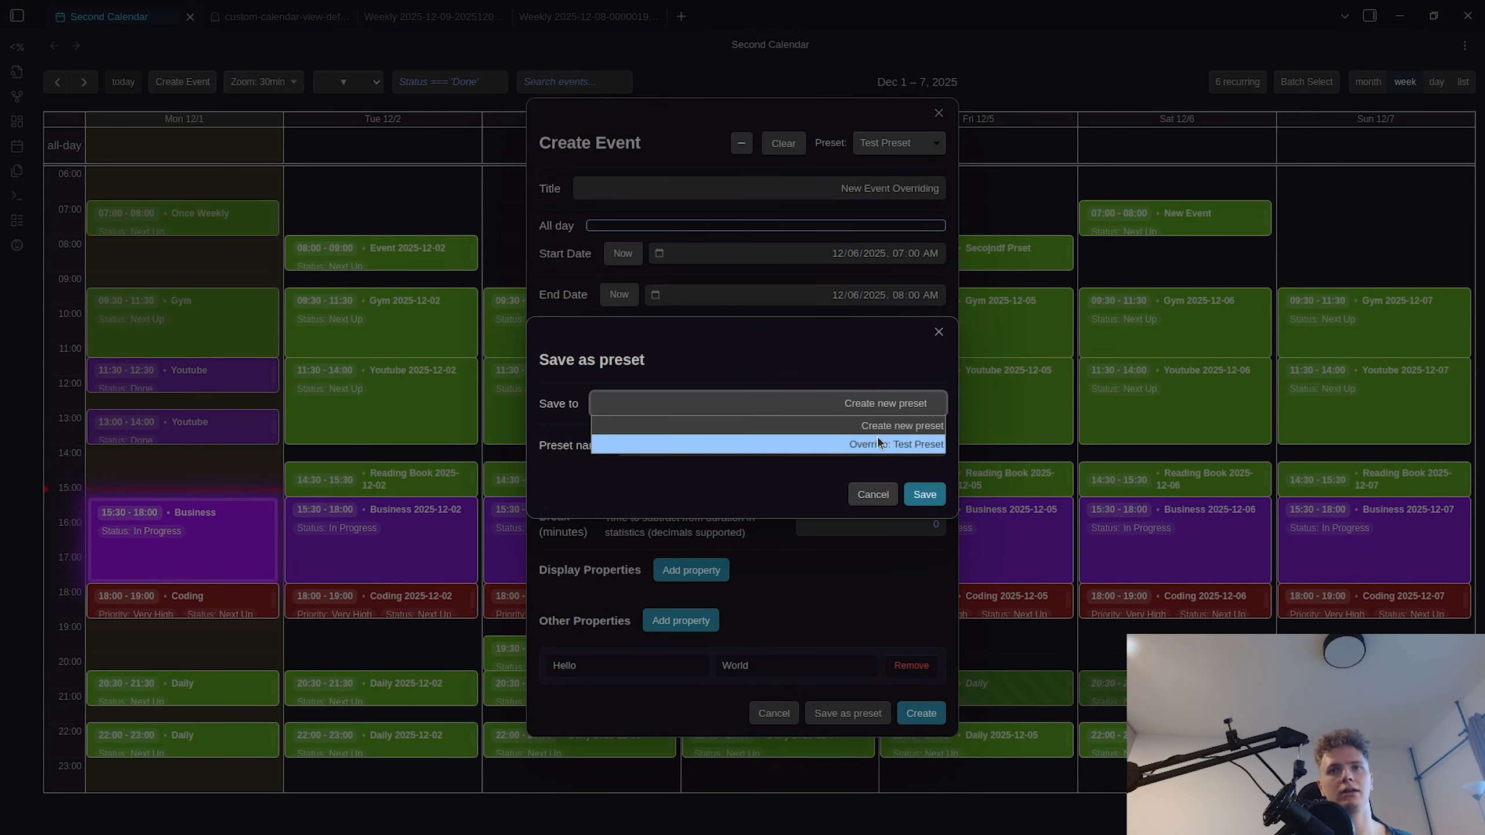
click(877, 438)
click(925, 495)
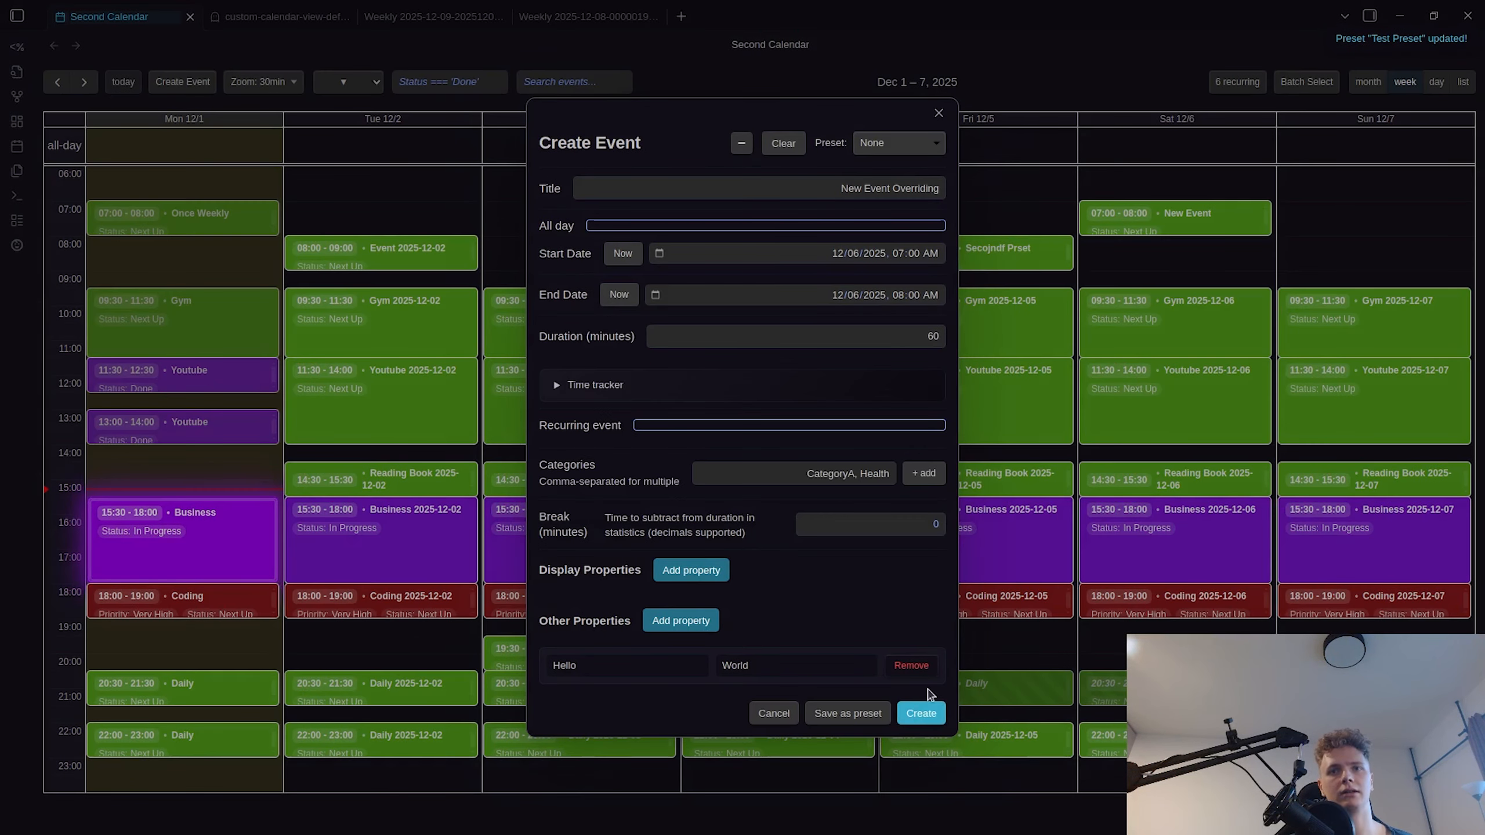
click(938, 114)
- Open a new event from Sunday 12/7 at 07:00 and create it with the updated Test Preset
click(1260, 211)
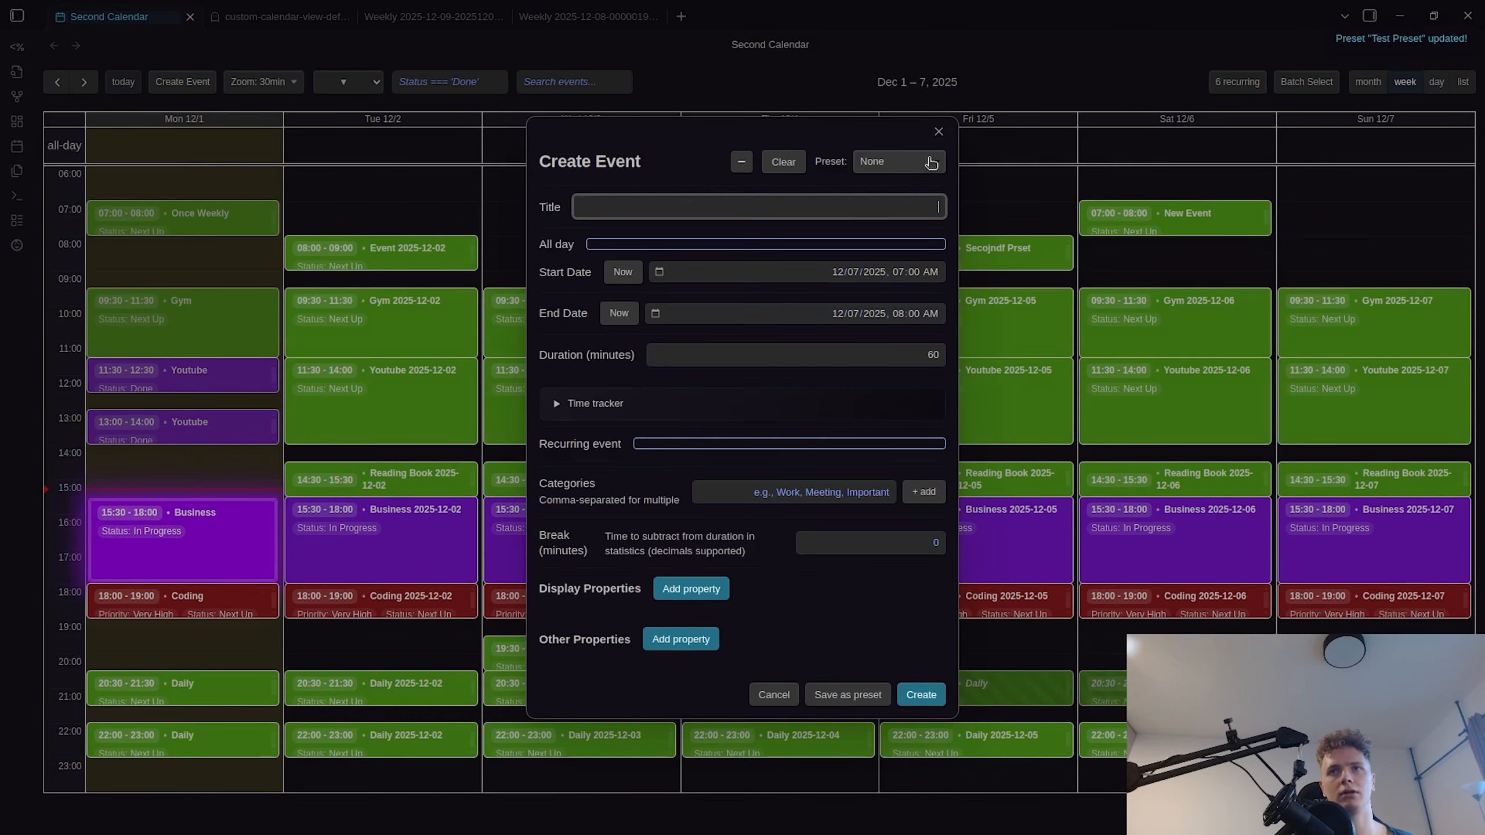
click(899, 143)
click(891, 199)
click(905, 713)
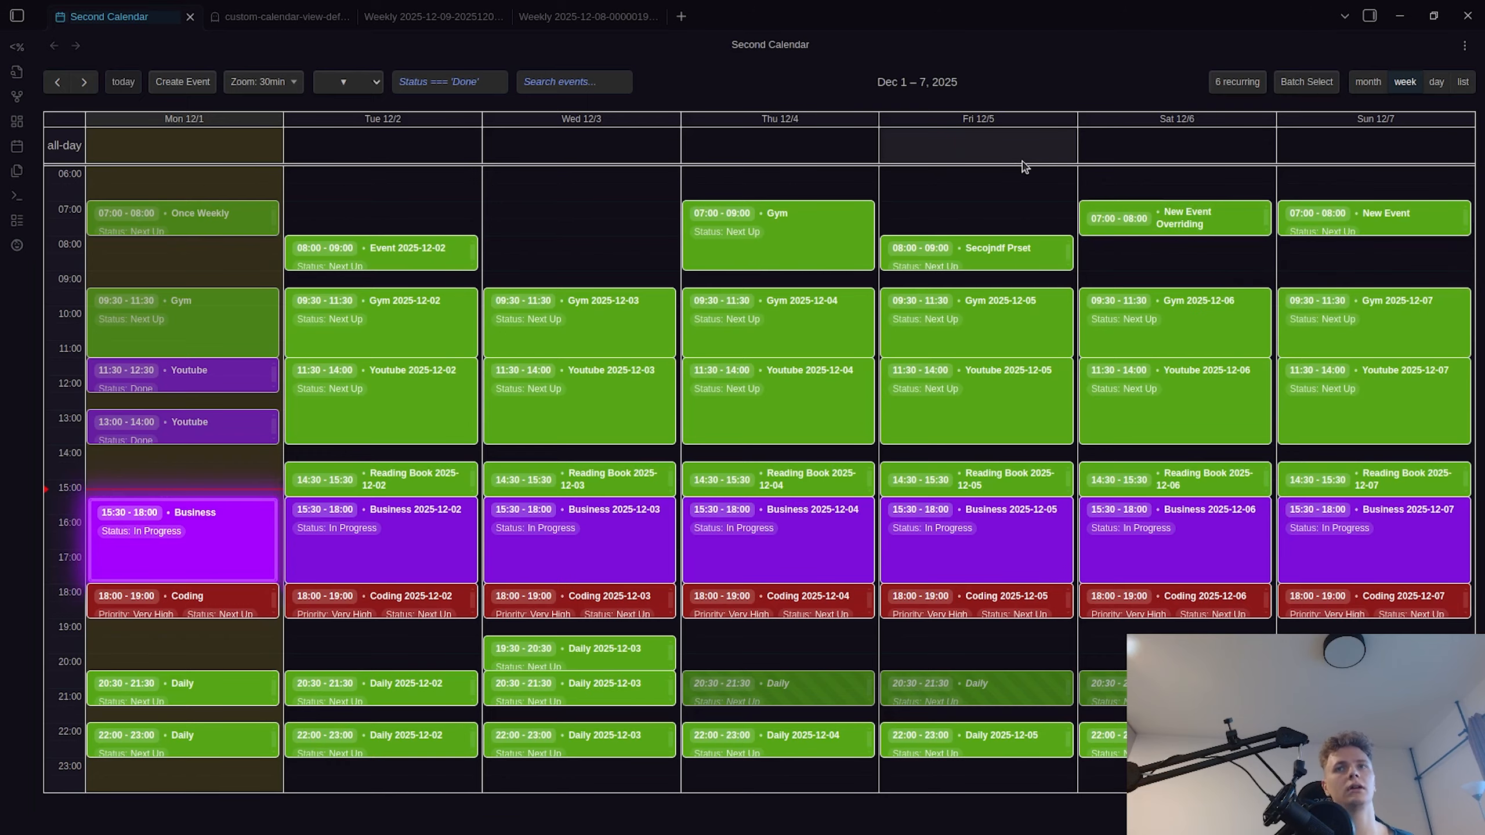
key(ctrl+comma)
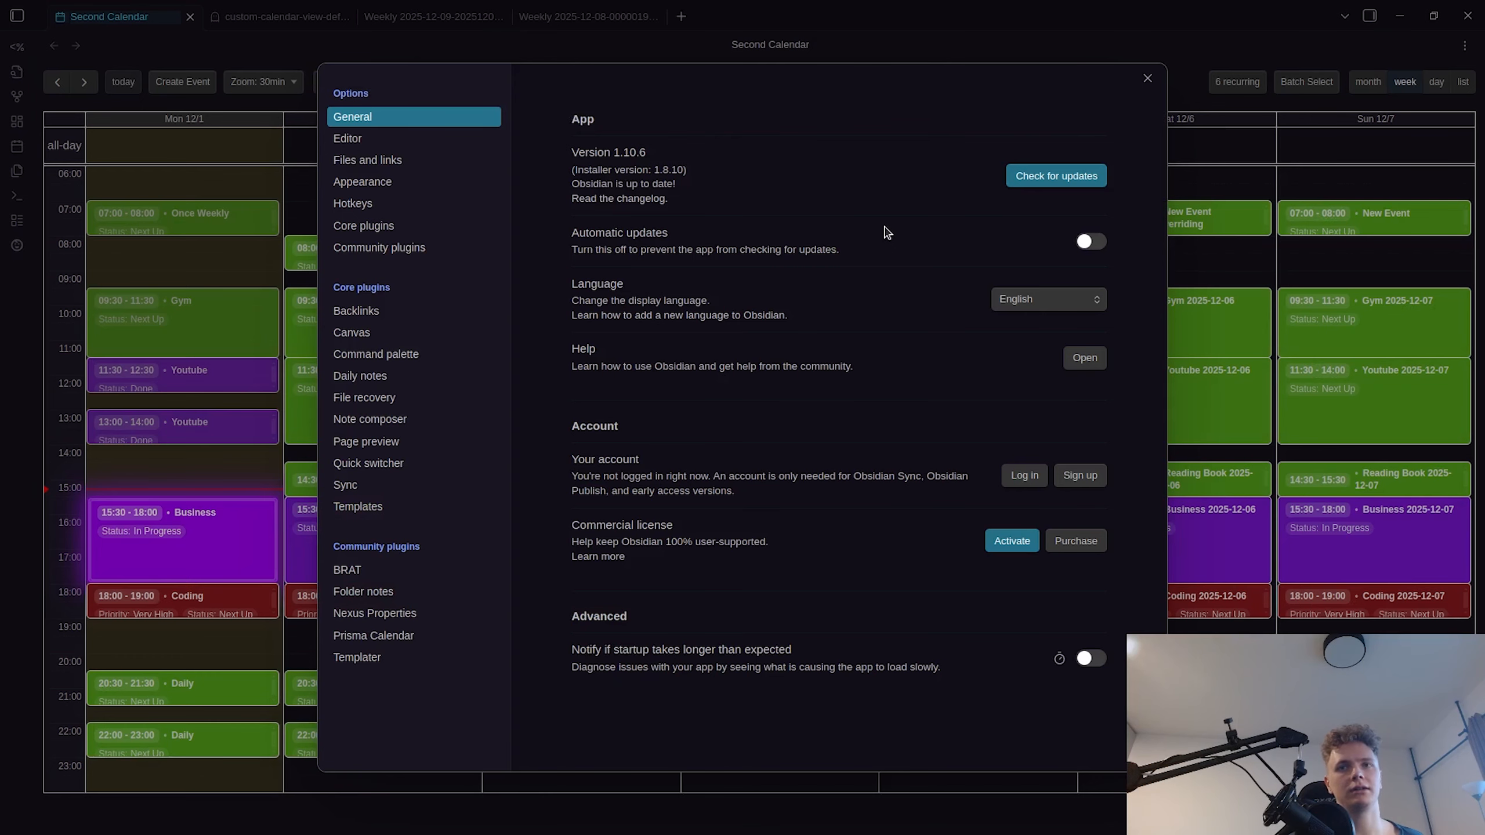
key(Escape)
right_click(1186, 203)
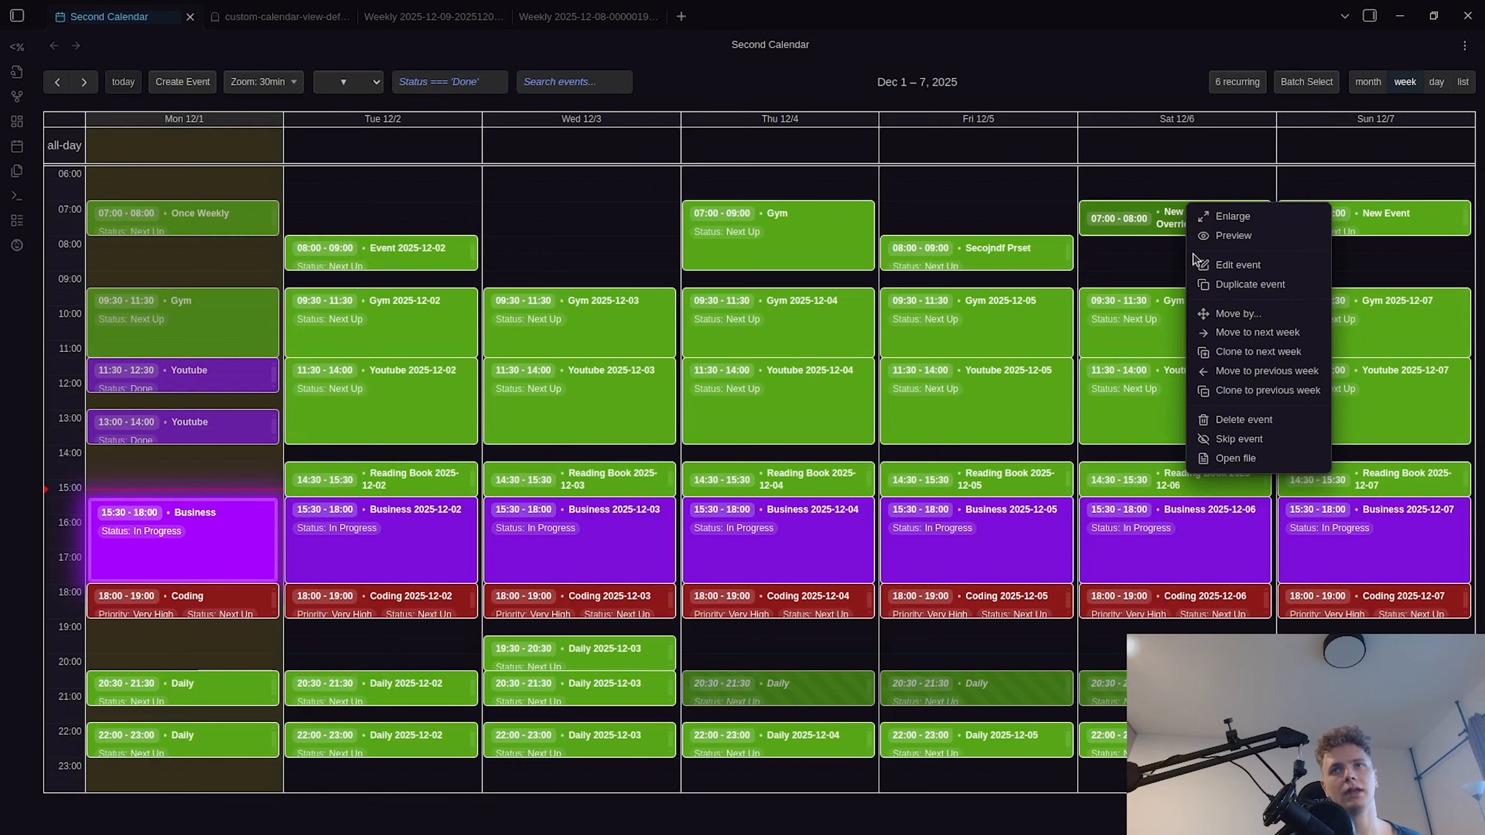
right_click(1022, 260)
- Open a blank event form, view the available presets and close the form
click(186, 86)
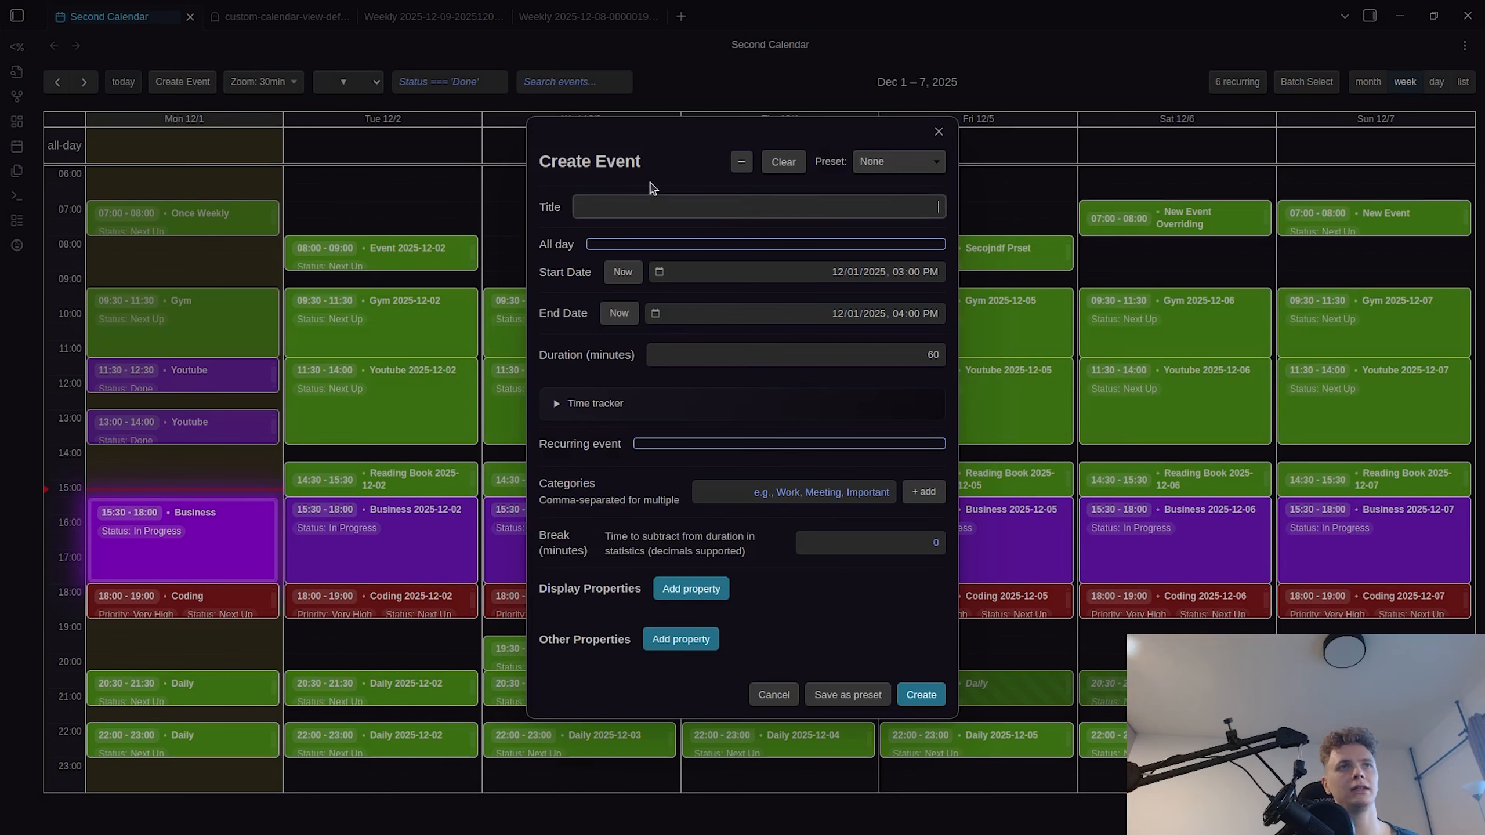
click(896, 164)
click(1008, 180)
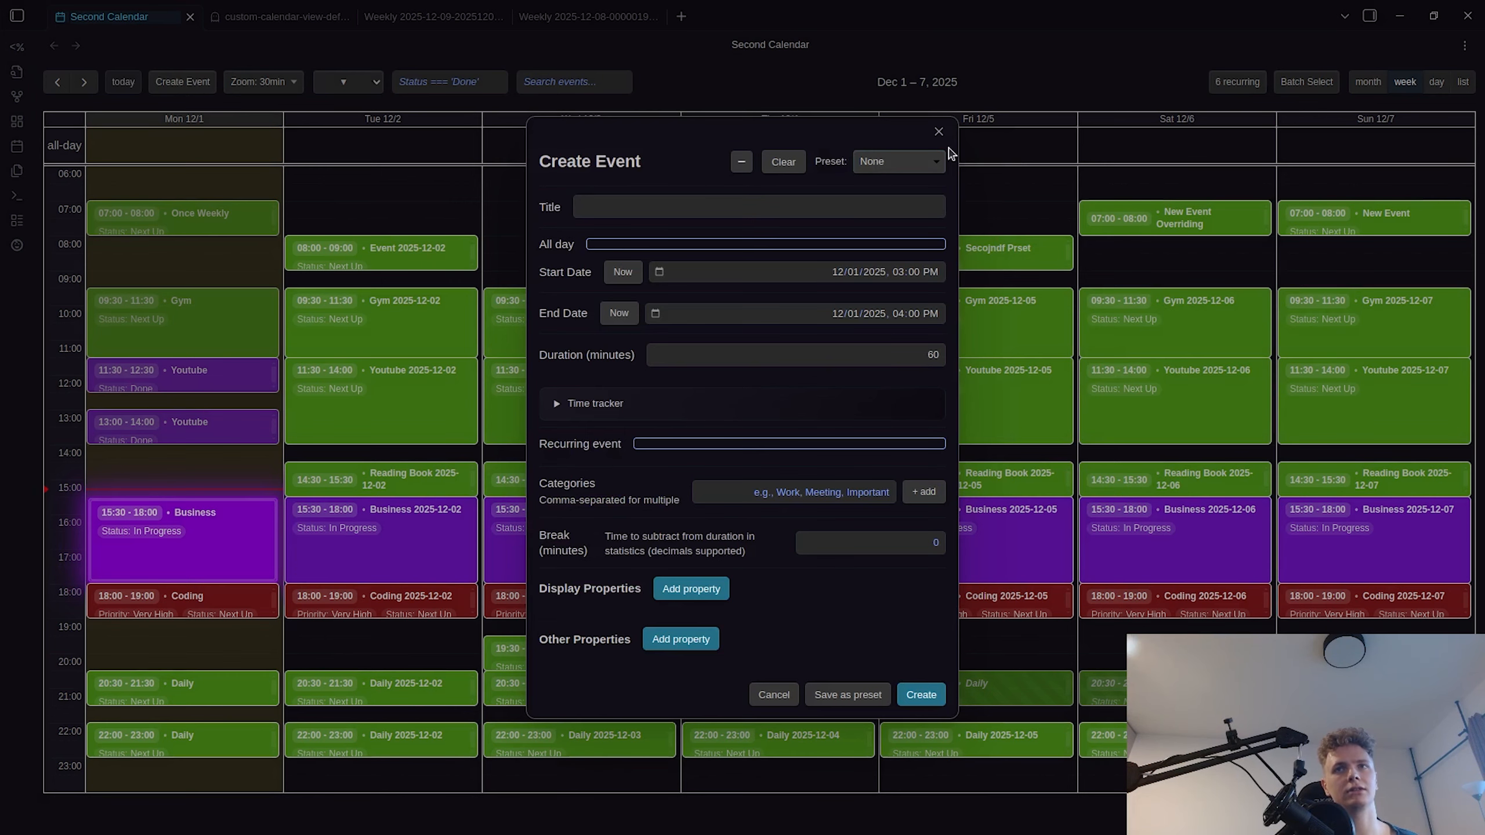
click(939, 131)
- Open the Thursday 12/4 07:00 Gym event for editing and apply Test Preset to it
right_click(690, 240)
click(777, 292)
click(889, 109)
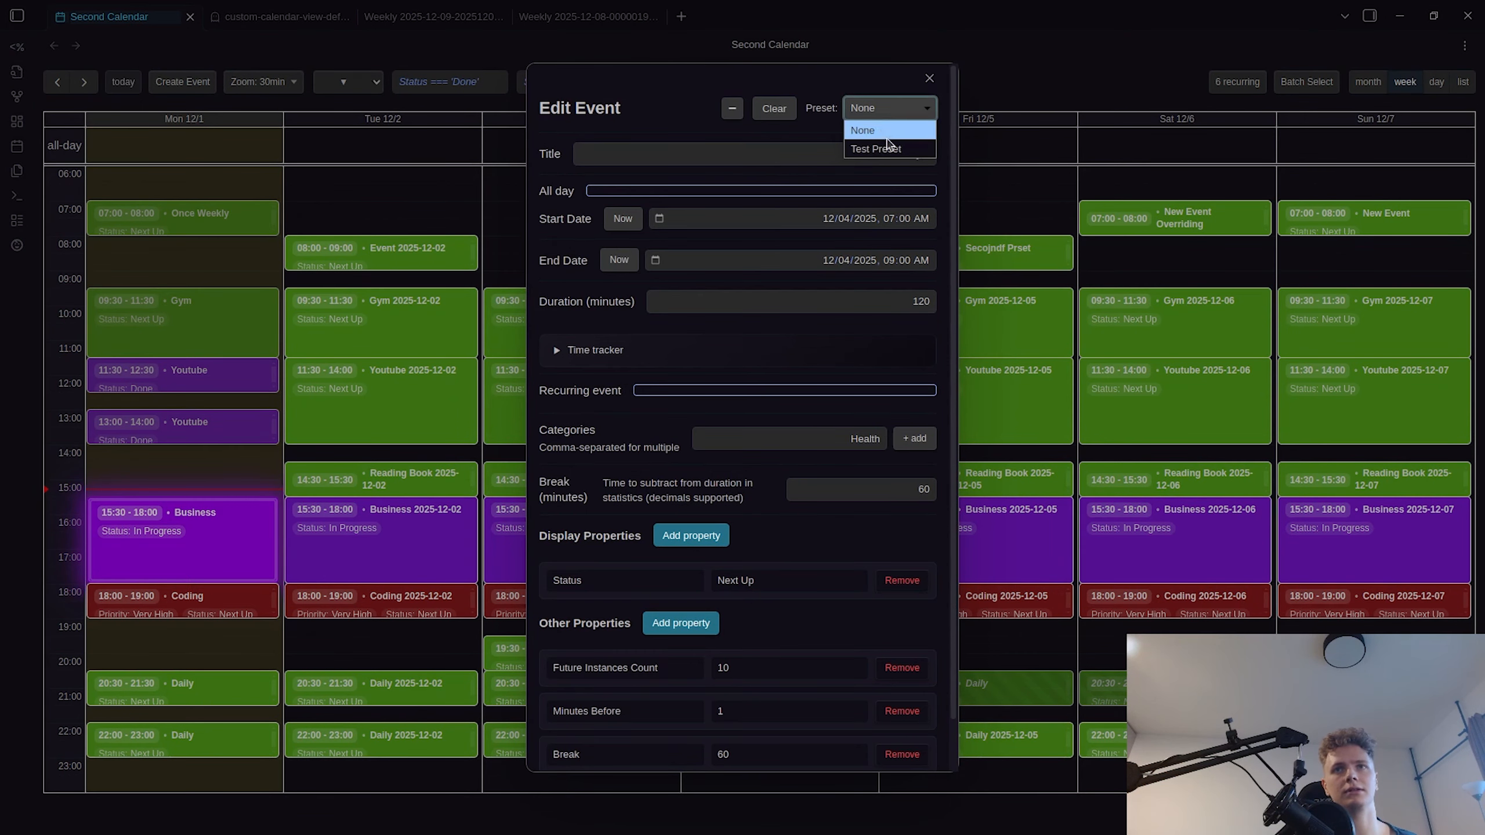
click(888, 147)
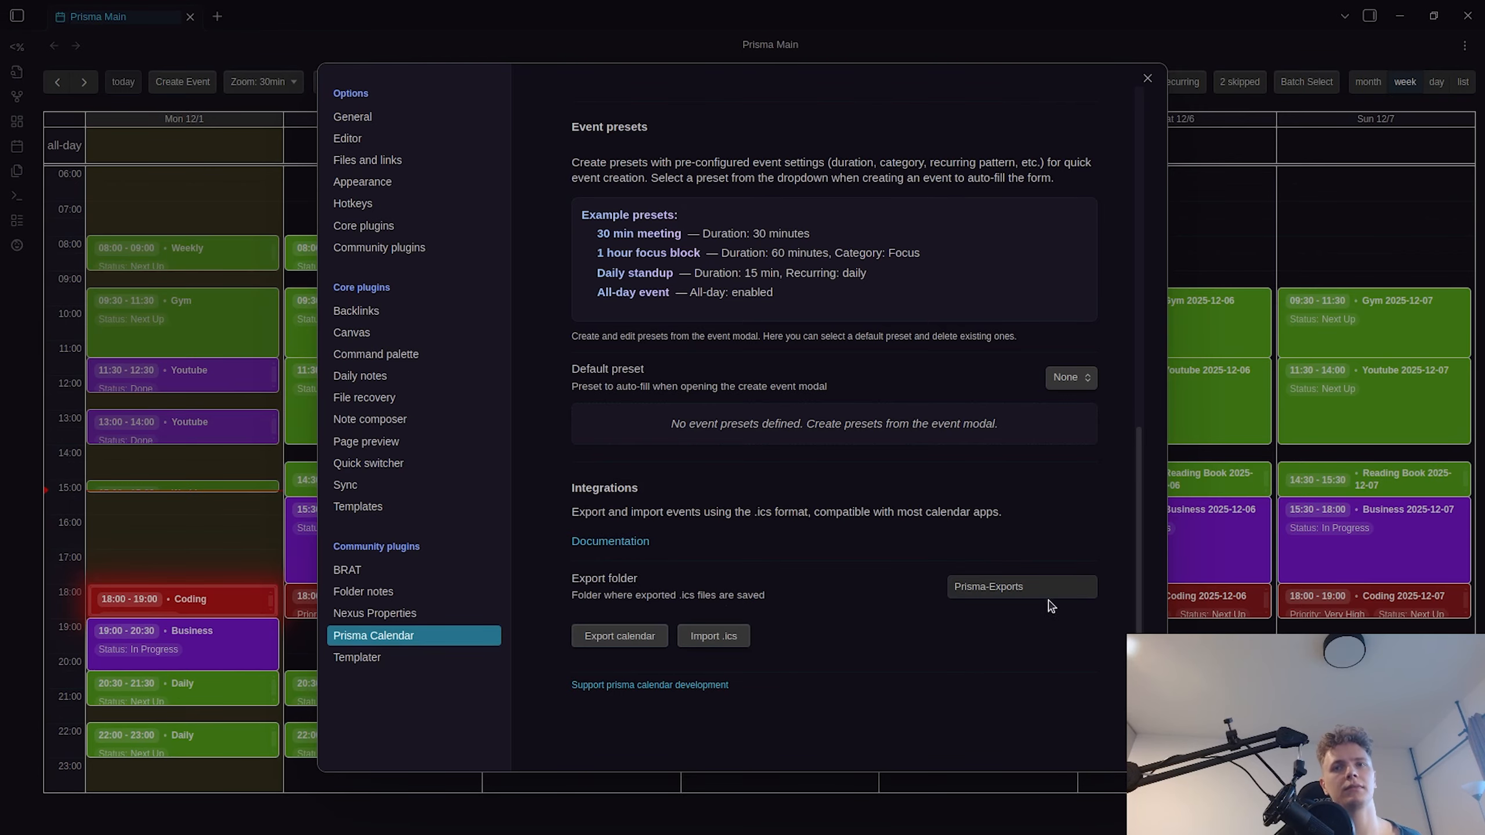
- Export the Prisma Main calendar from the Prisma Calendar settings in the UTC timezone with skipped events excluded
scroll(1050, 589, up, 4)
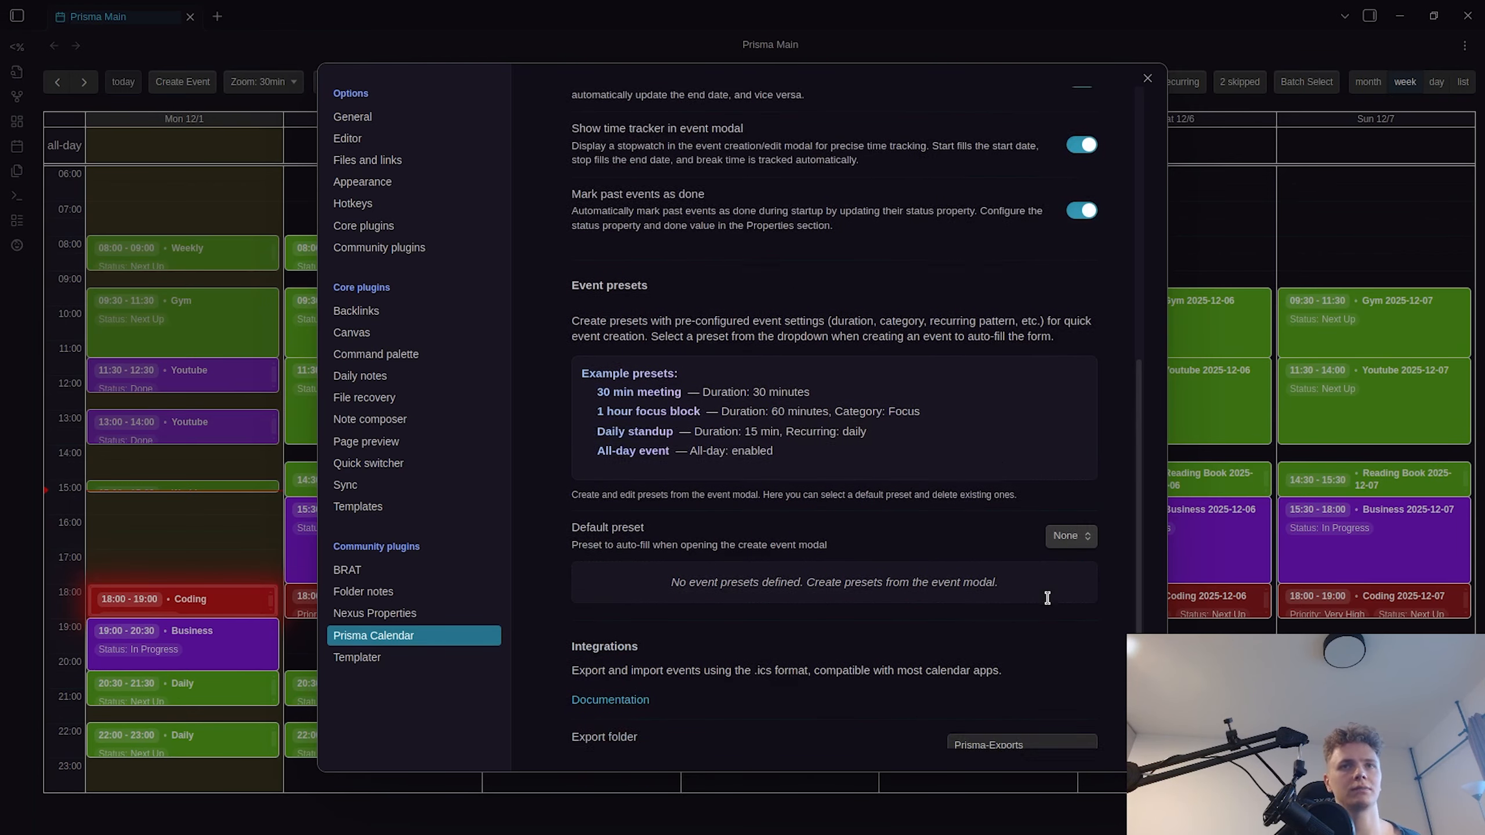
scroll(1051, 603, down, 4)
click(647, 628)
click(643, 367)
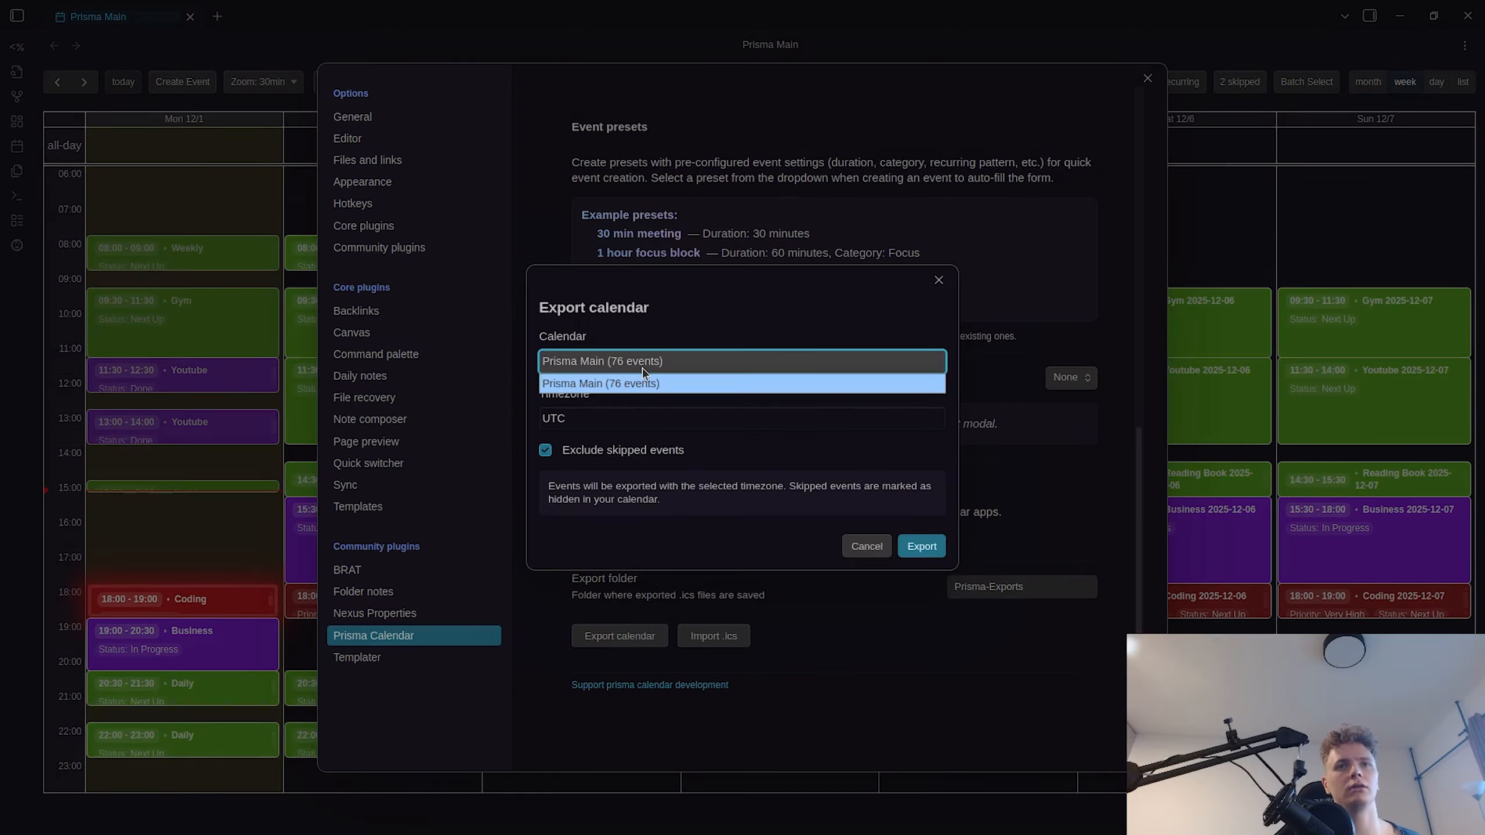
click(661, 381)
click(653, 425)
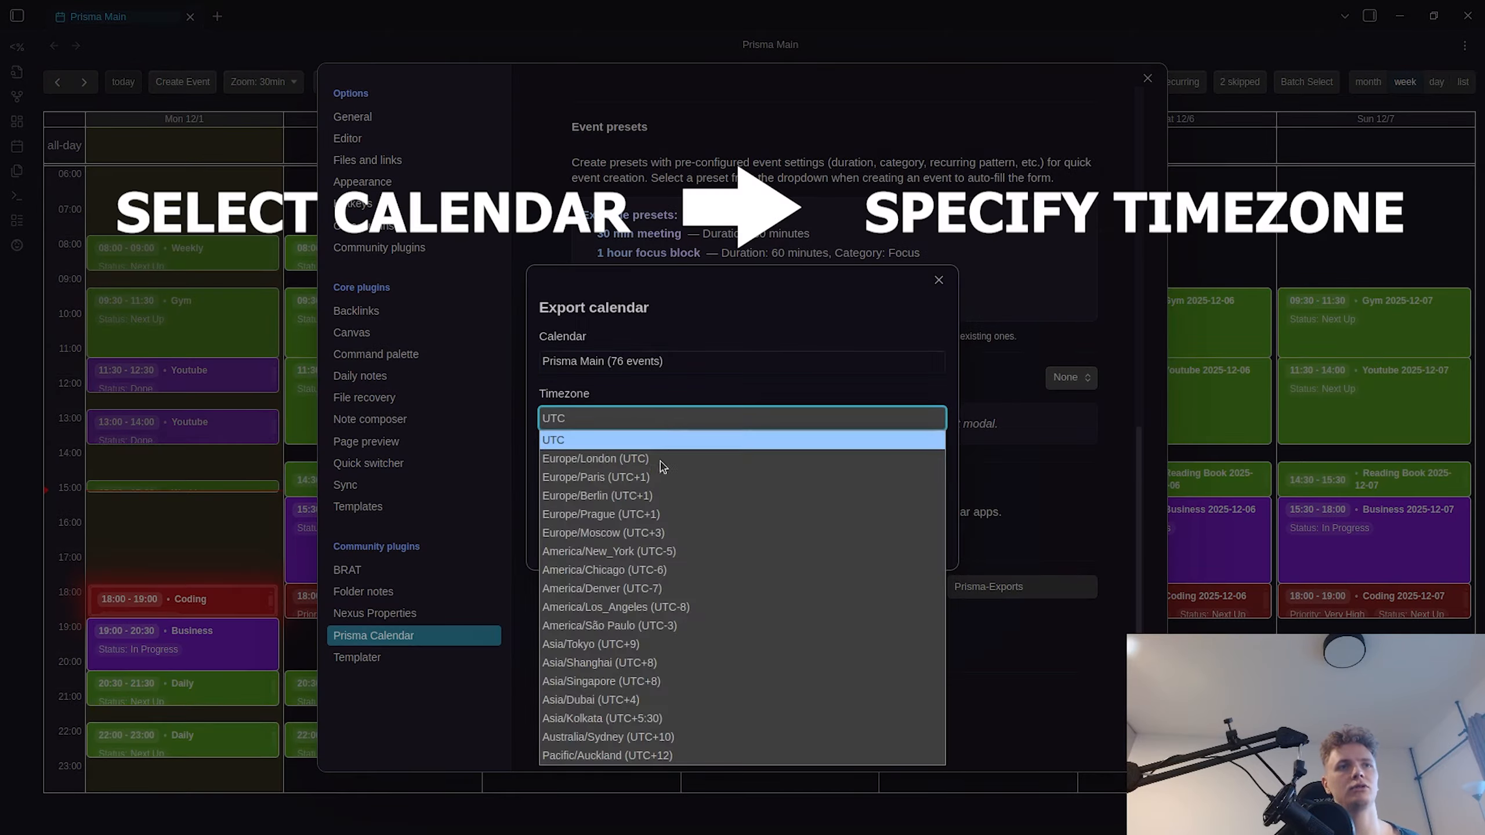
click(728, 321)
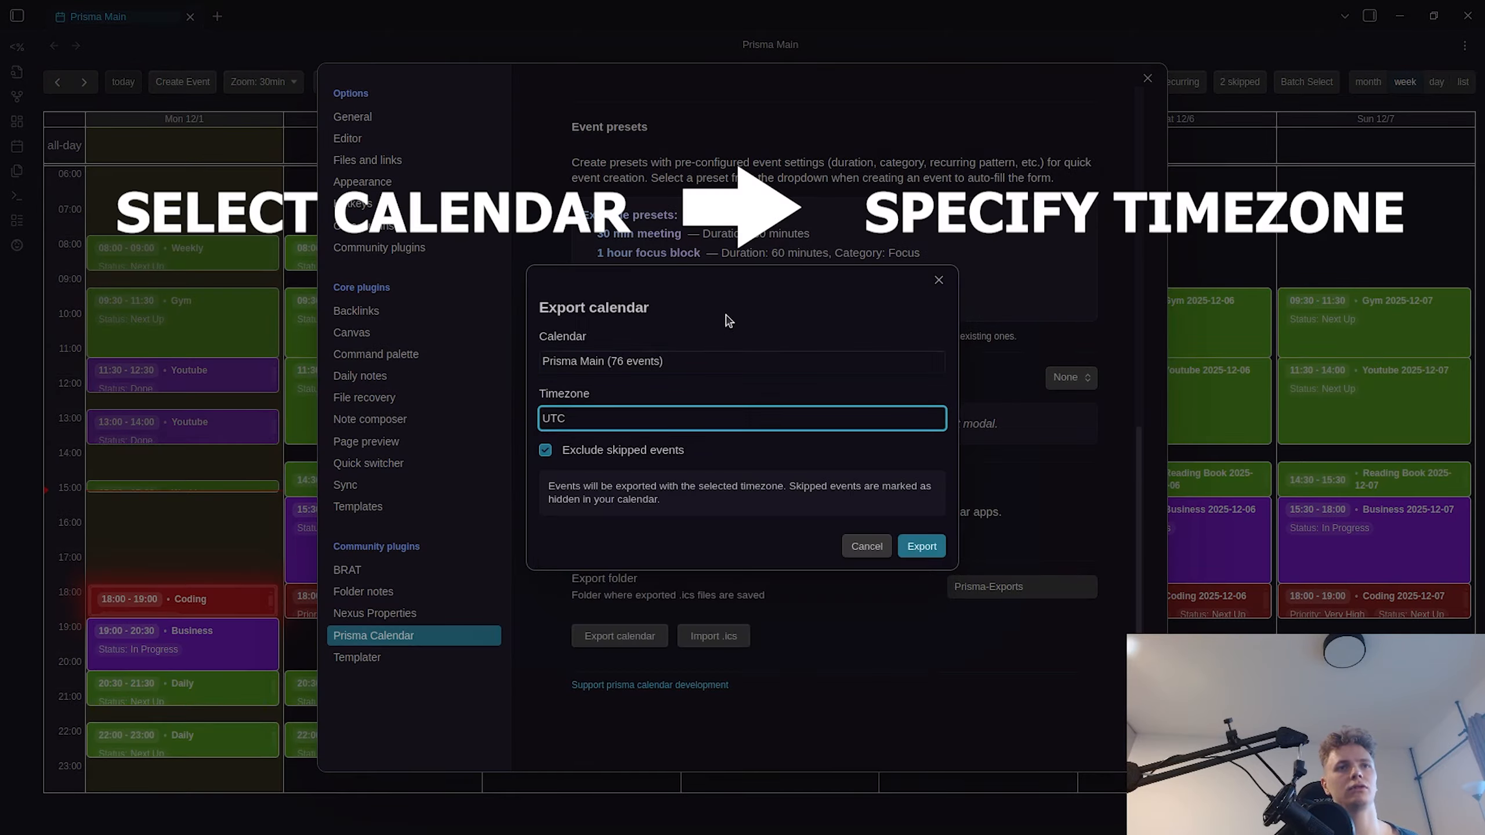
click(715, 424)
click(730, 422)
click(909, 541)
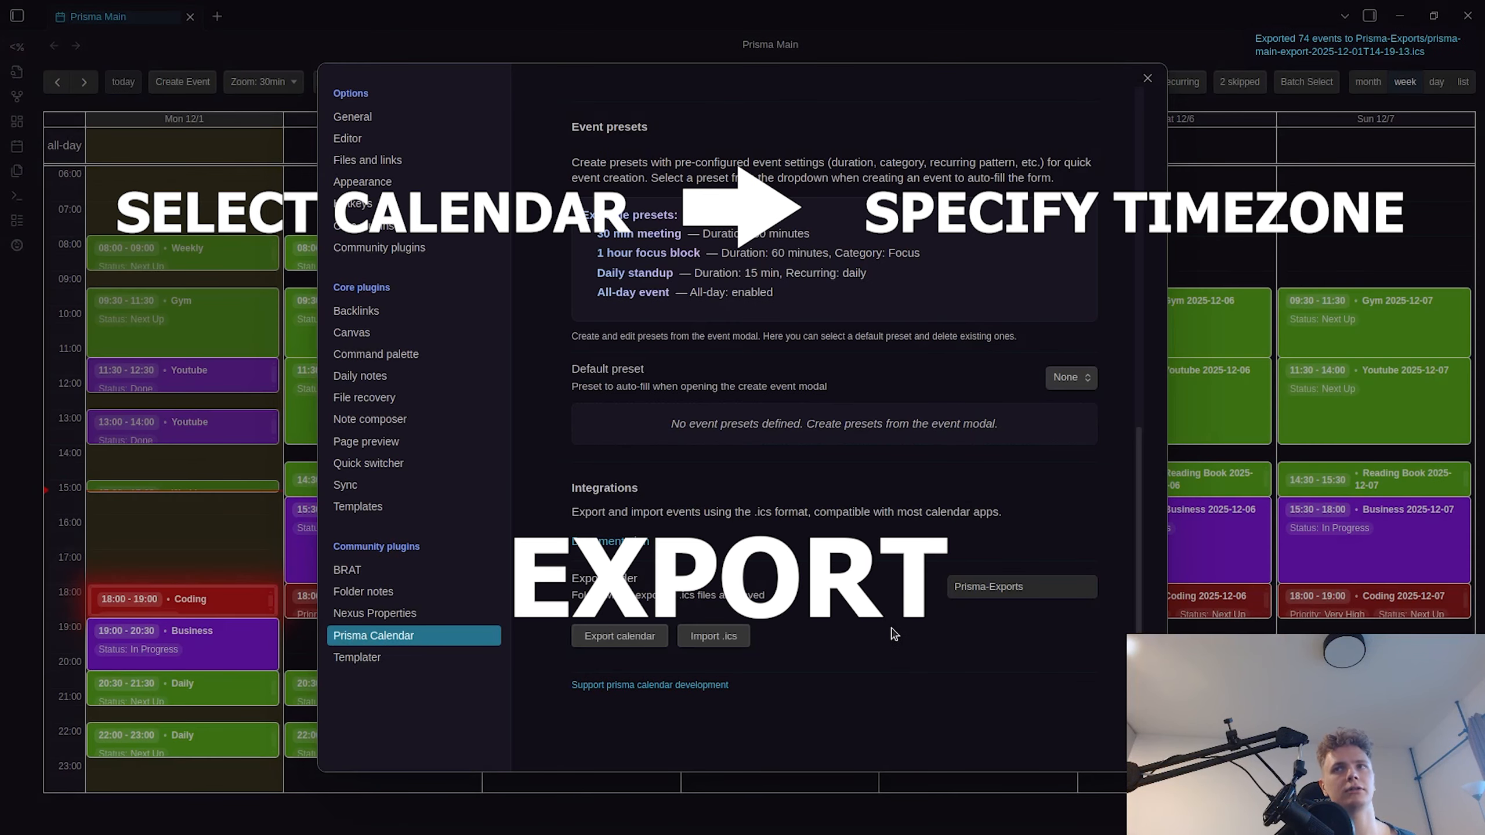
- Close the settings, show the vault's file list, expand the Prisma-Exports folder and collapse the Tasks folder
click(1145, 79)
key(ctrl+b)
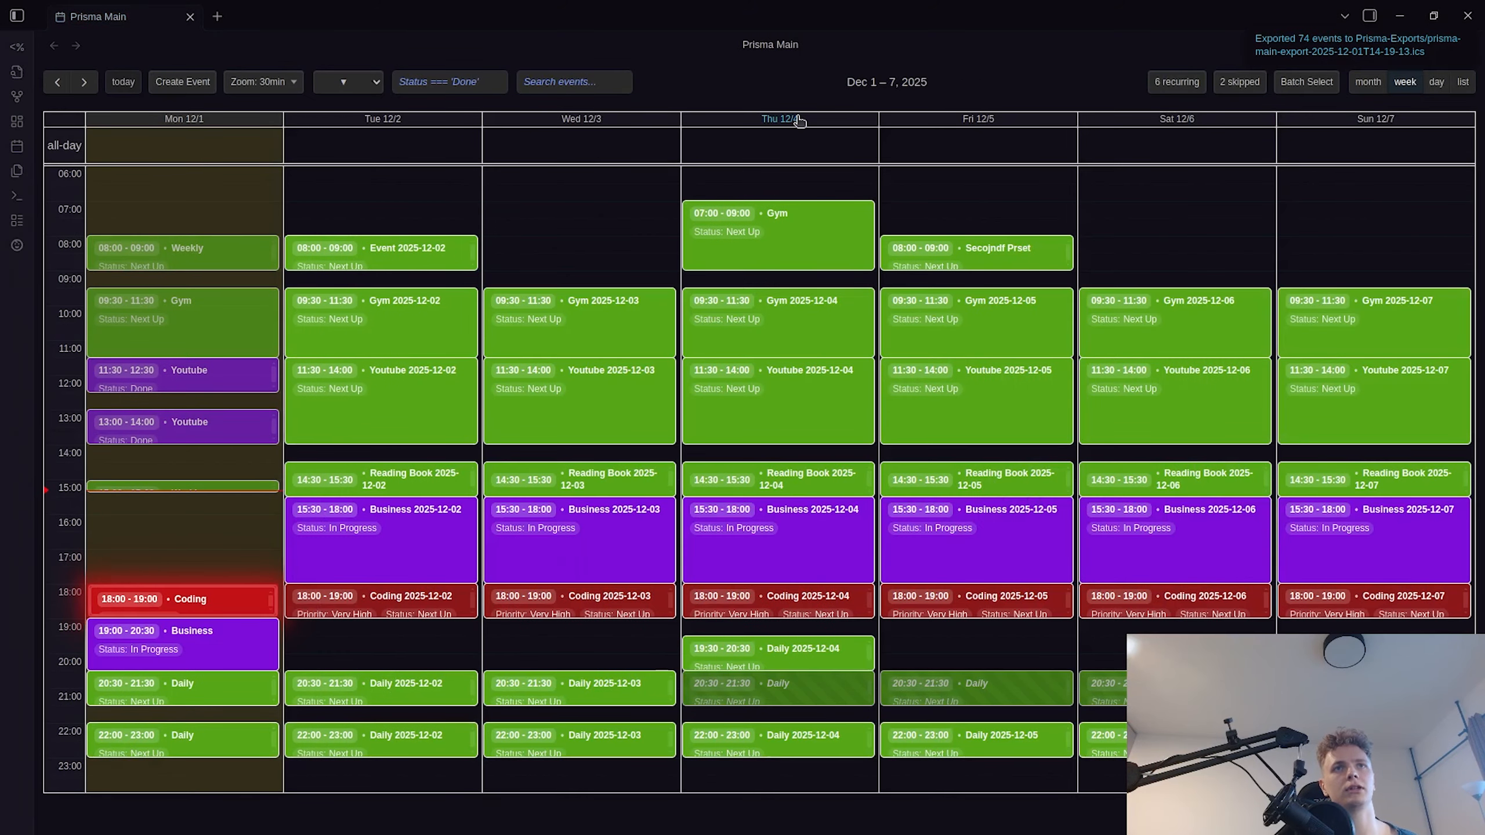
click(161, 78)
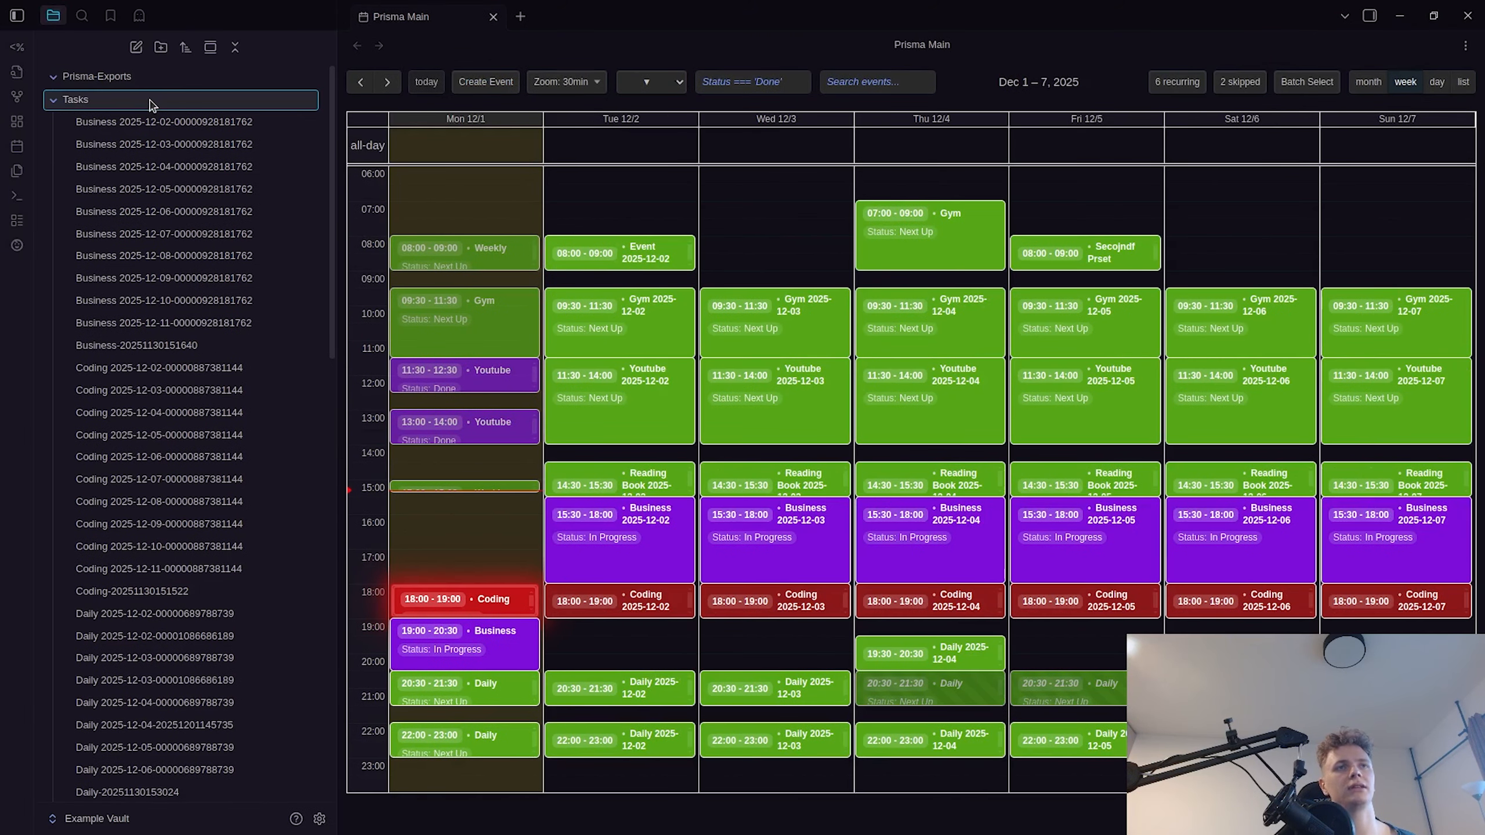
click(152, 100)
click(166, 196)
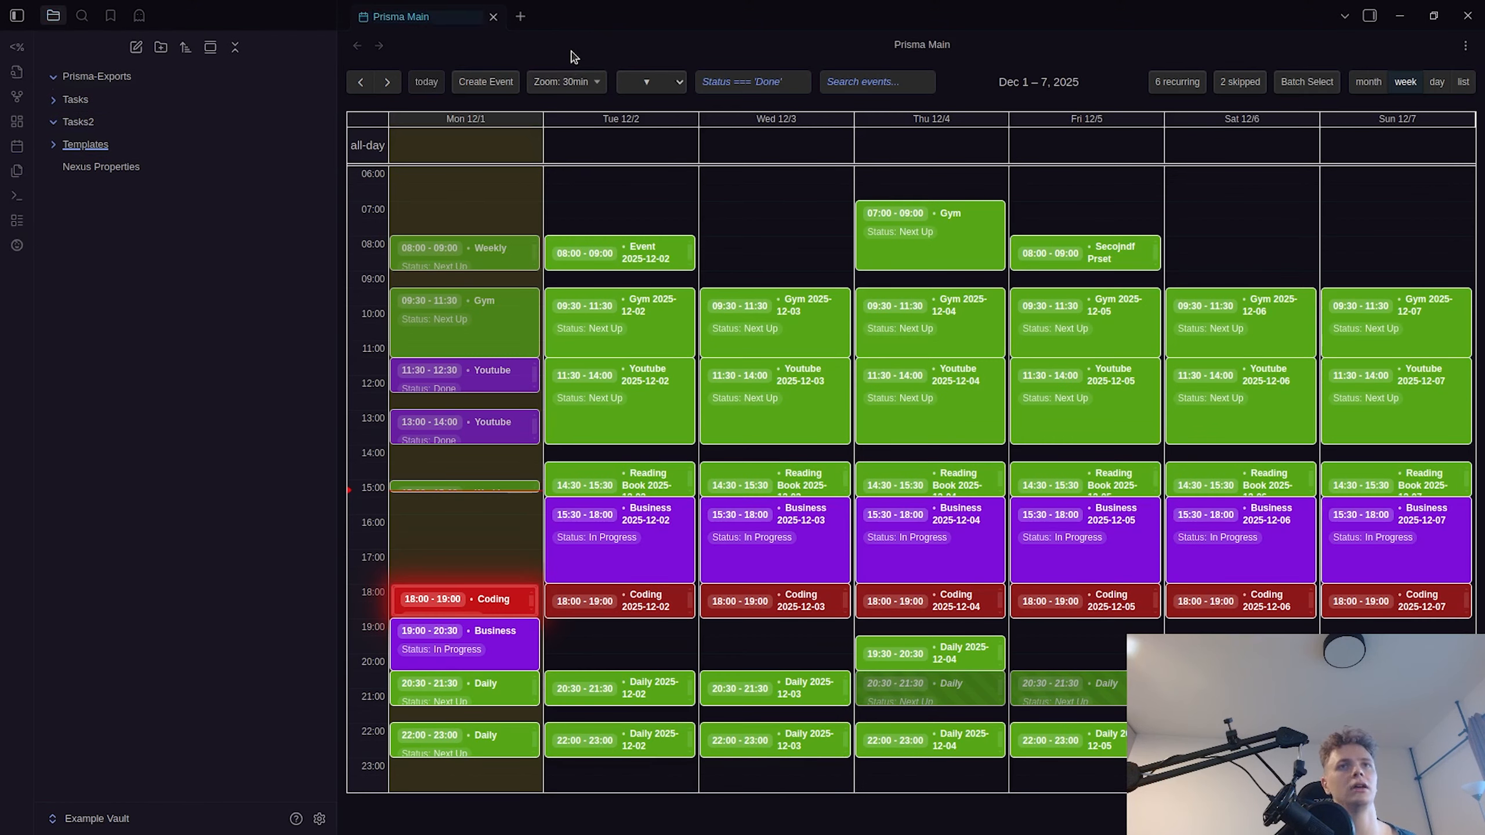
- Create a second calendar in the Prisma Calendar settings and set its directory to Tasks2
key(ctrl+comma)
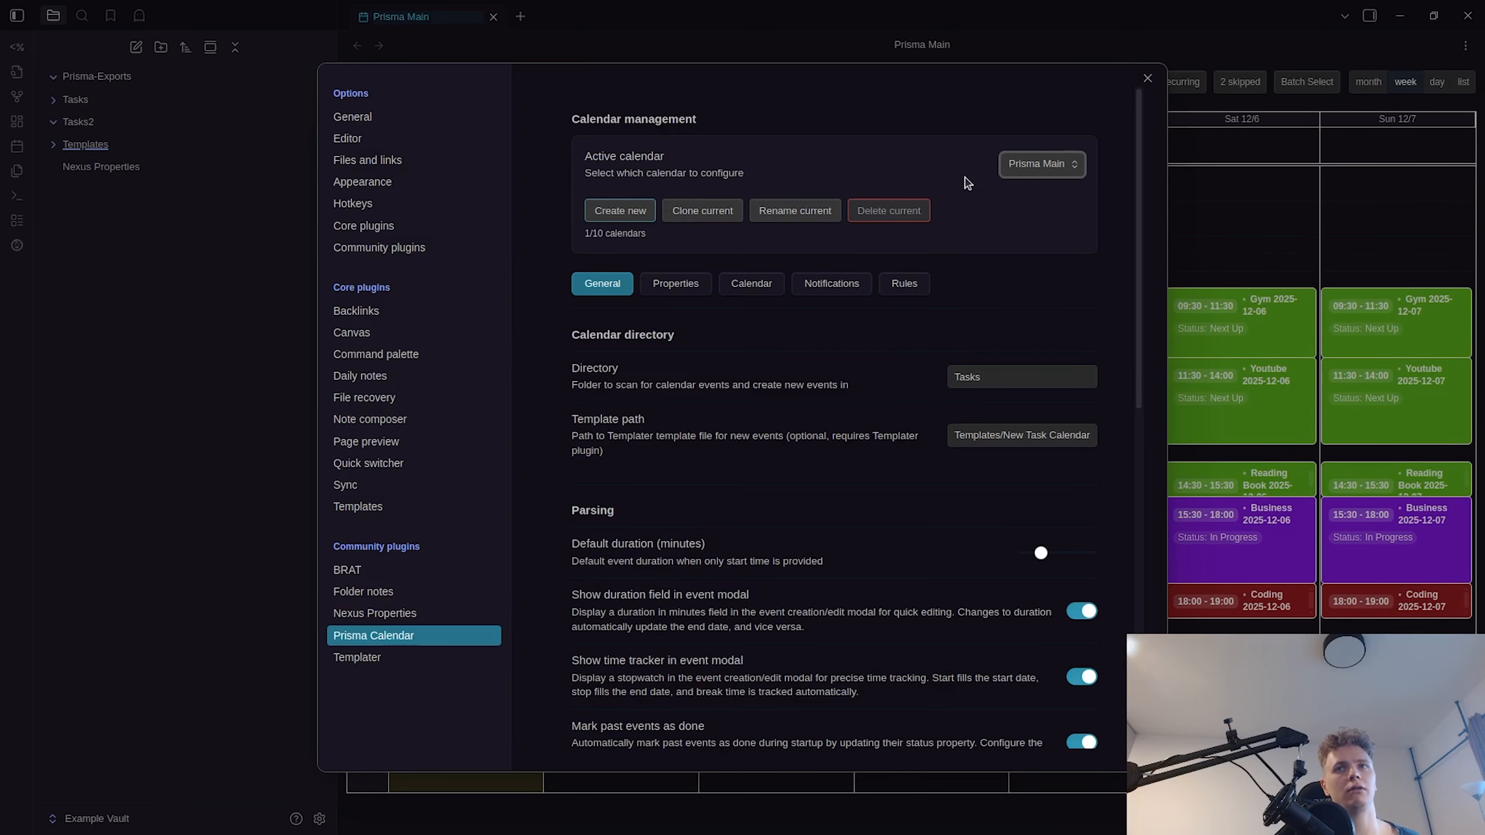
click(620, 210)
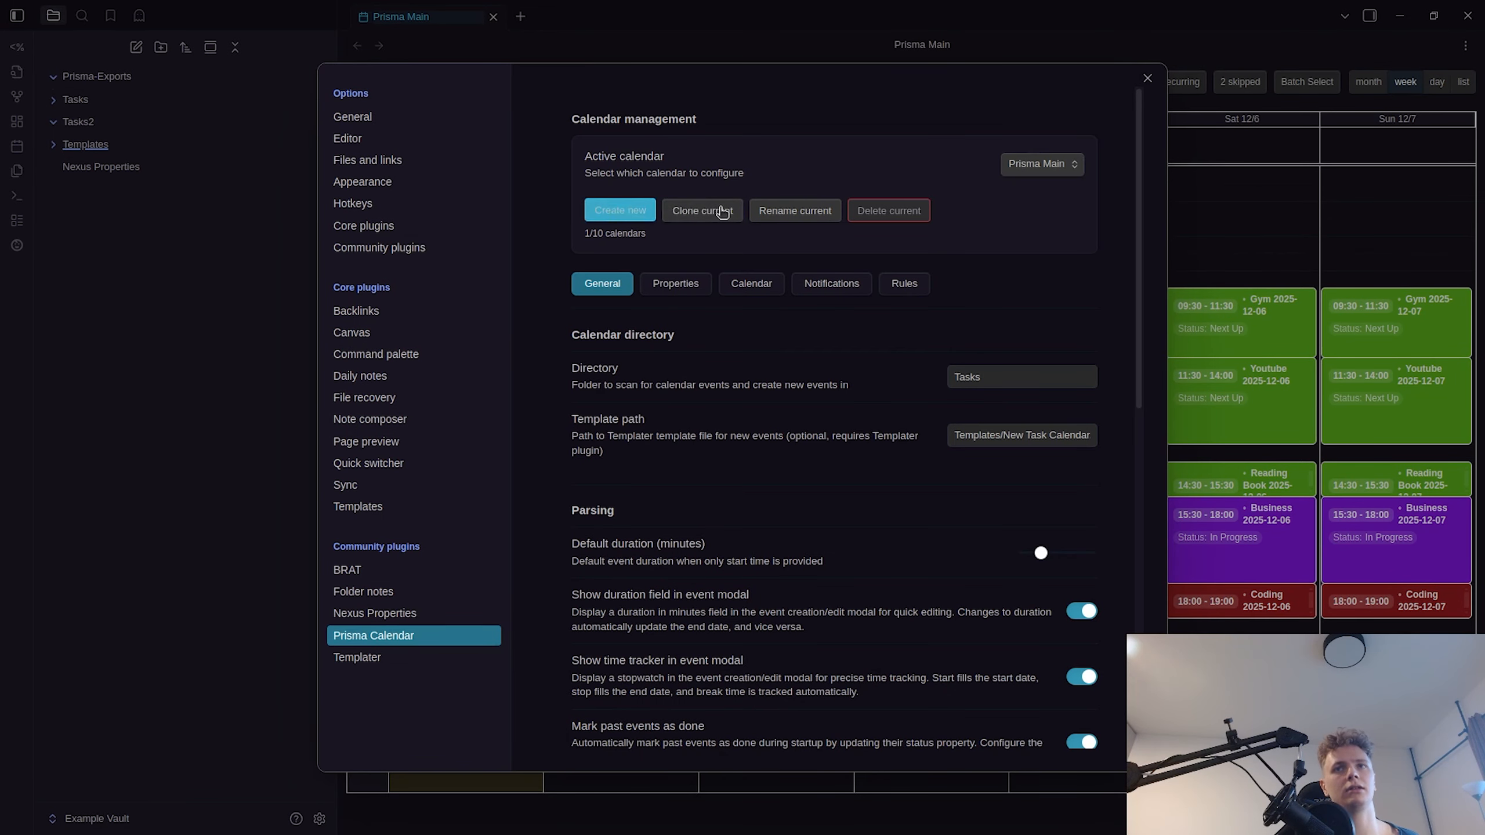
click(1041, 386)
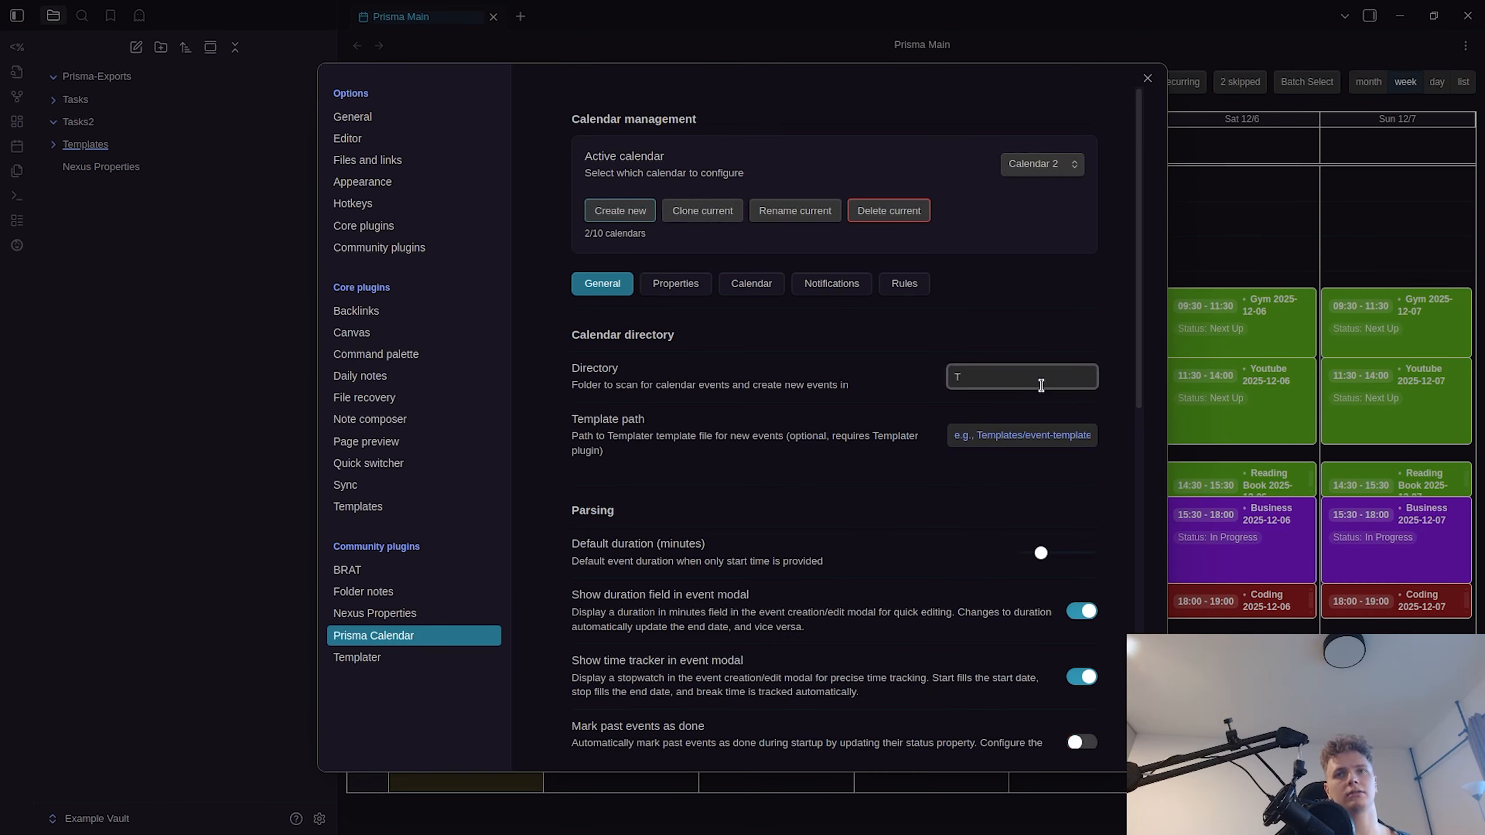
scroll(1041, 385, down, 1)
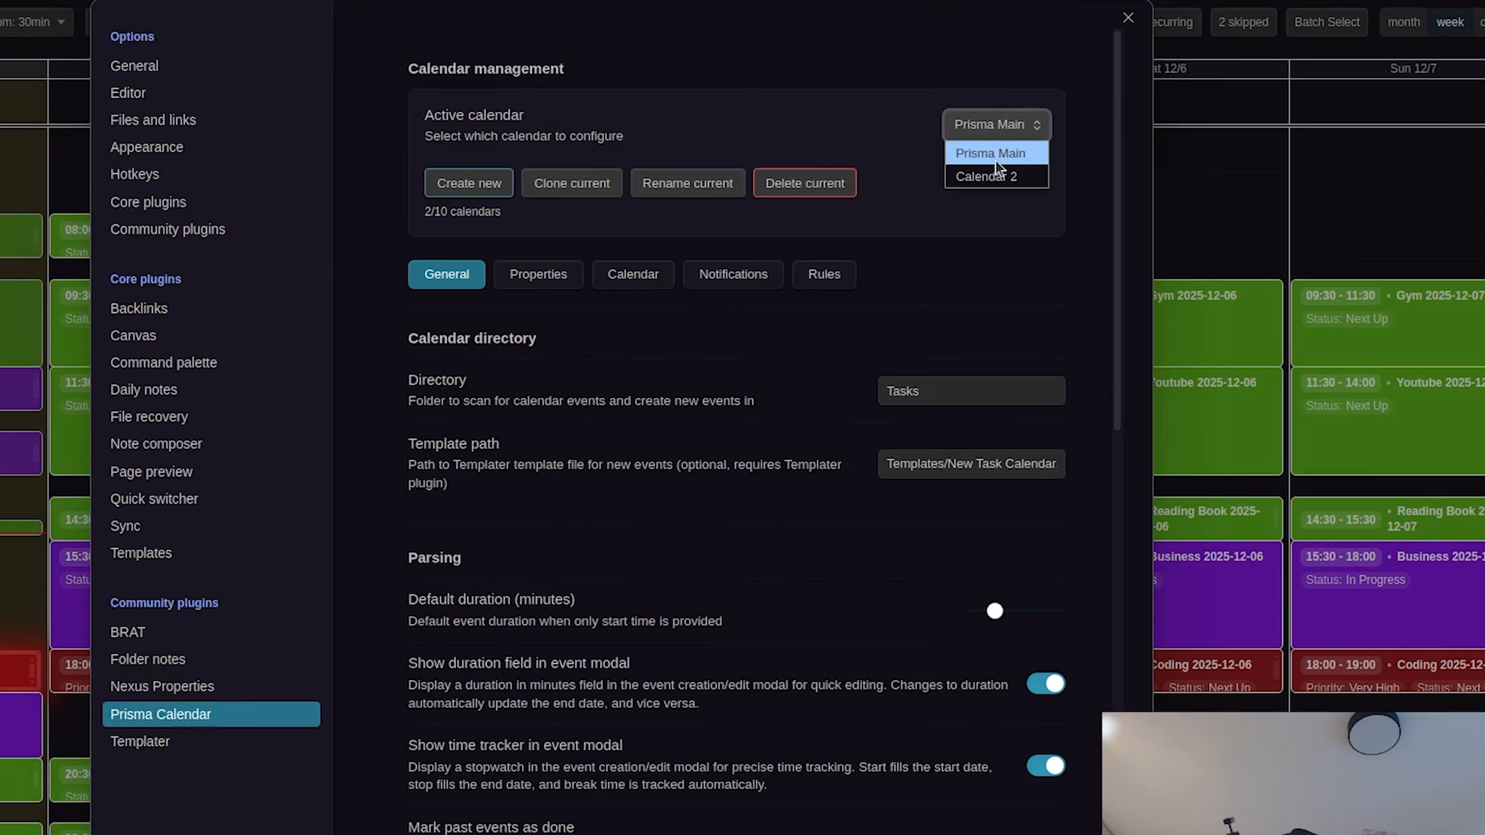
- Switch the calendar being configured between Prisma Main and Calendar 2
click(996, 175)
click(1000, 138)
click(1000, 153)
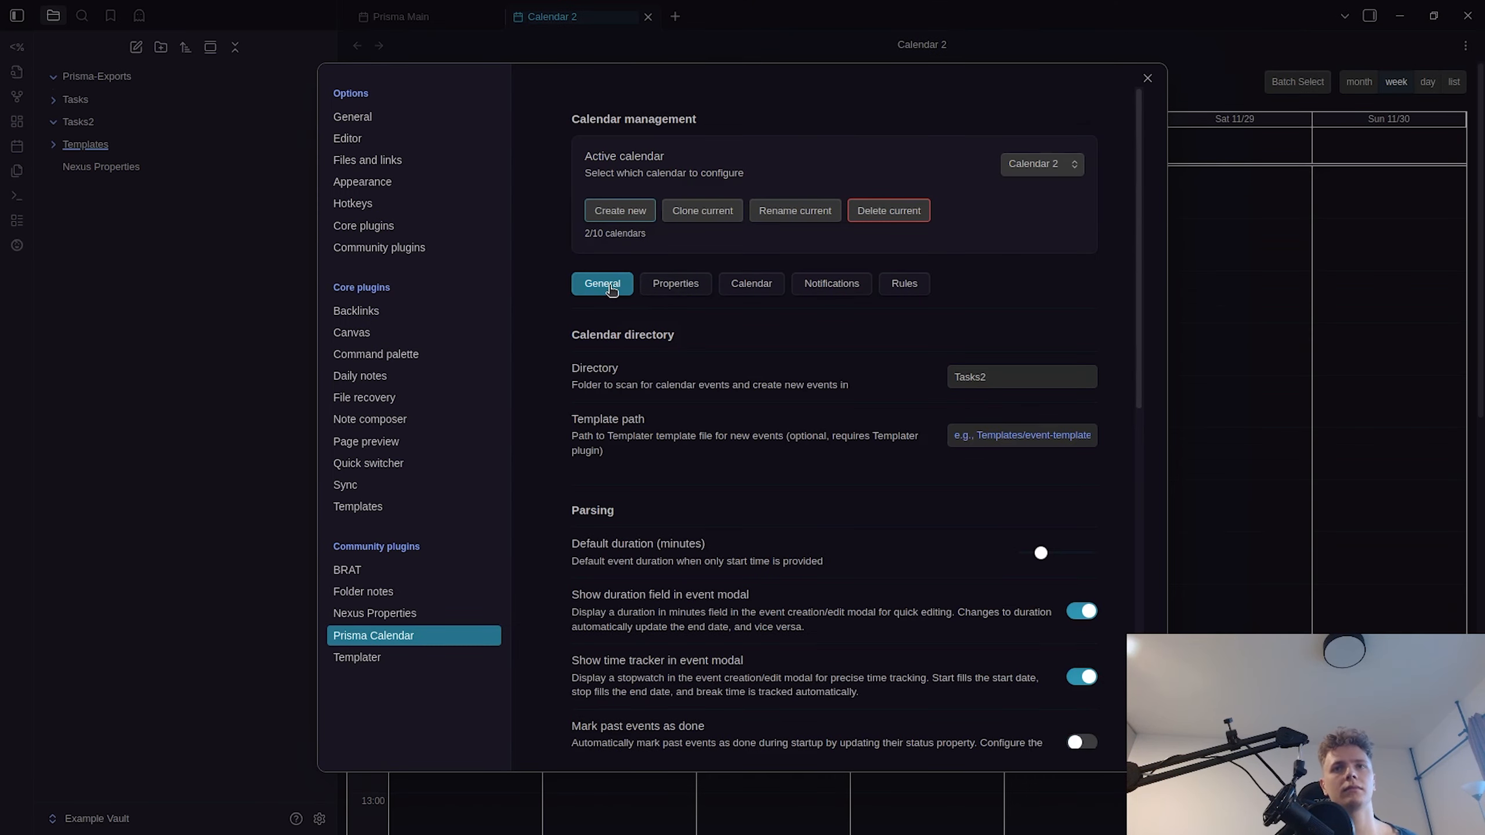
- Import prisma-main-export-2025-12-01T14-19-13.ics from the Prisma-Exports folder into Calendar 2 and close the settings
scroll(754, 372, down, 10)
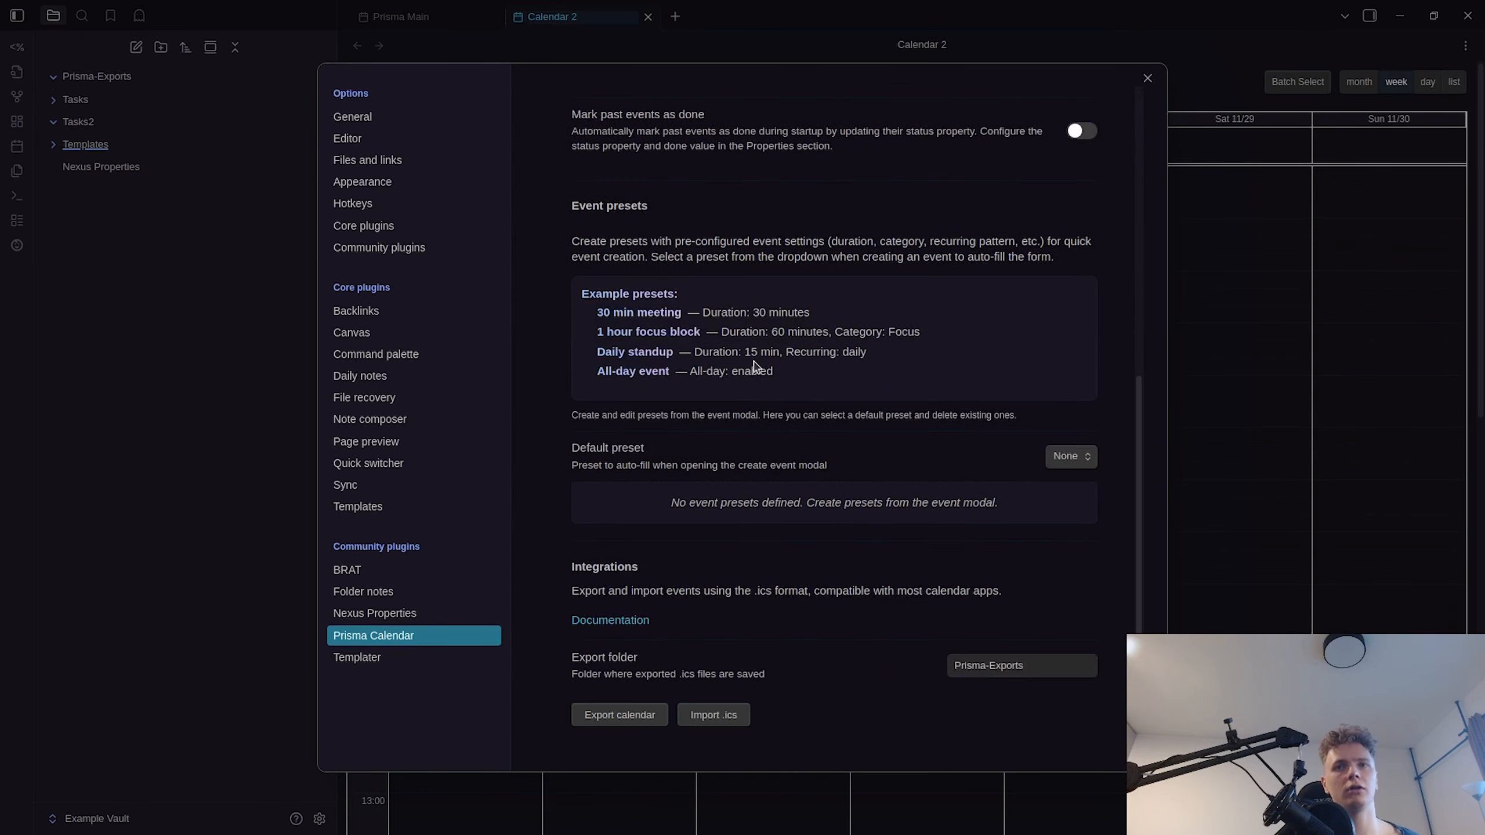
click(714, 676)
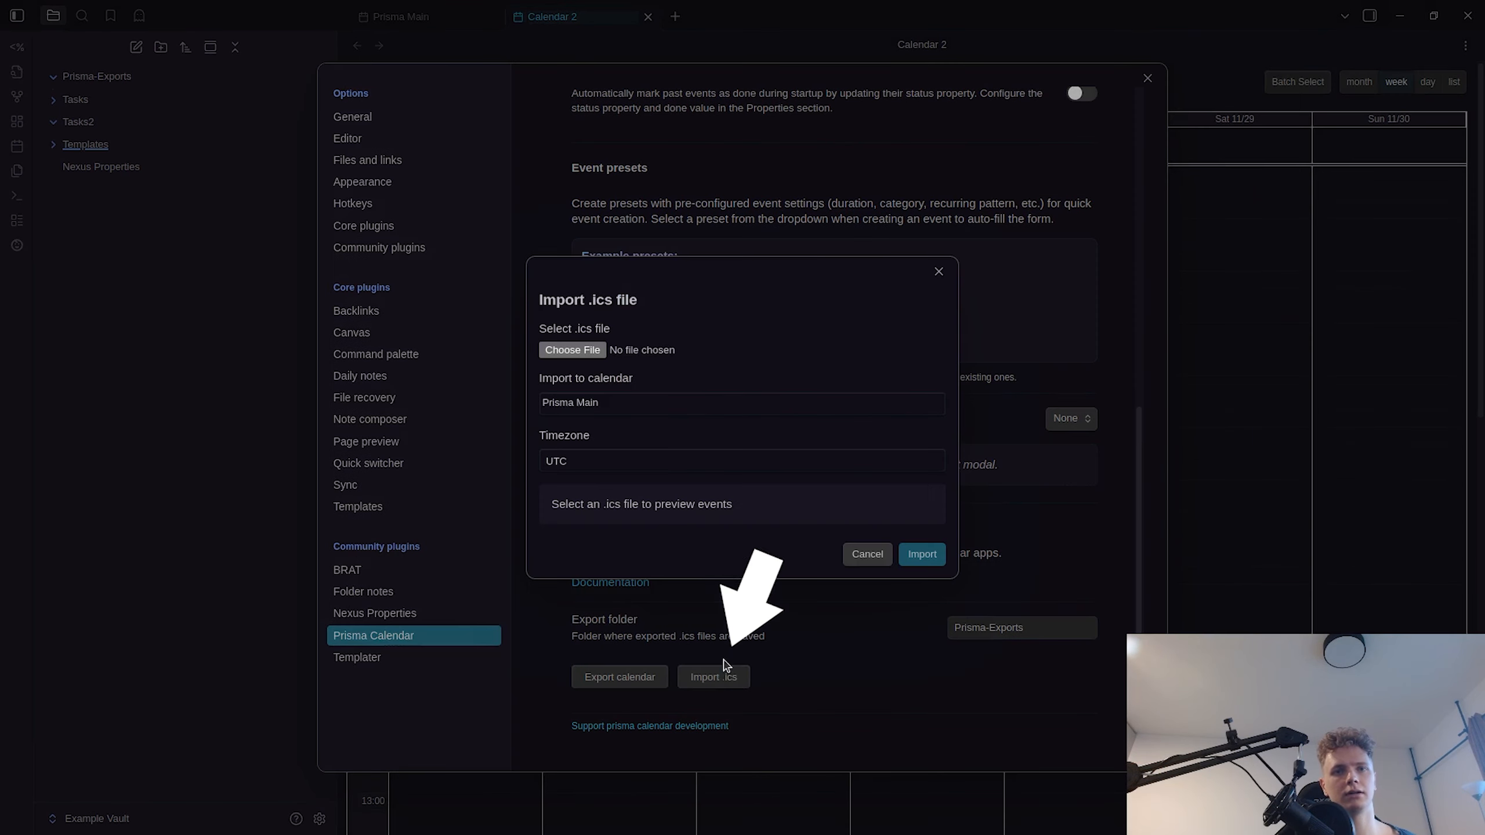
click(638, 402)
click(620, 444)
click(594, 351)
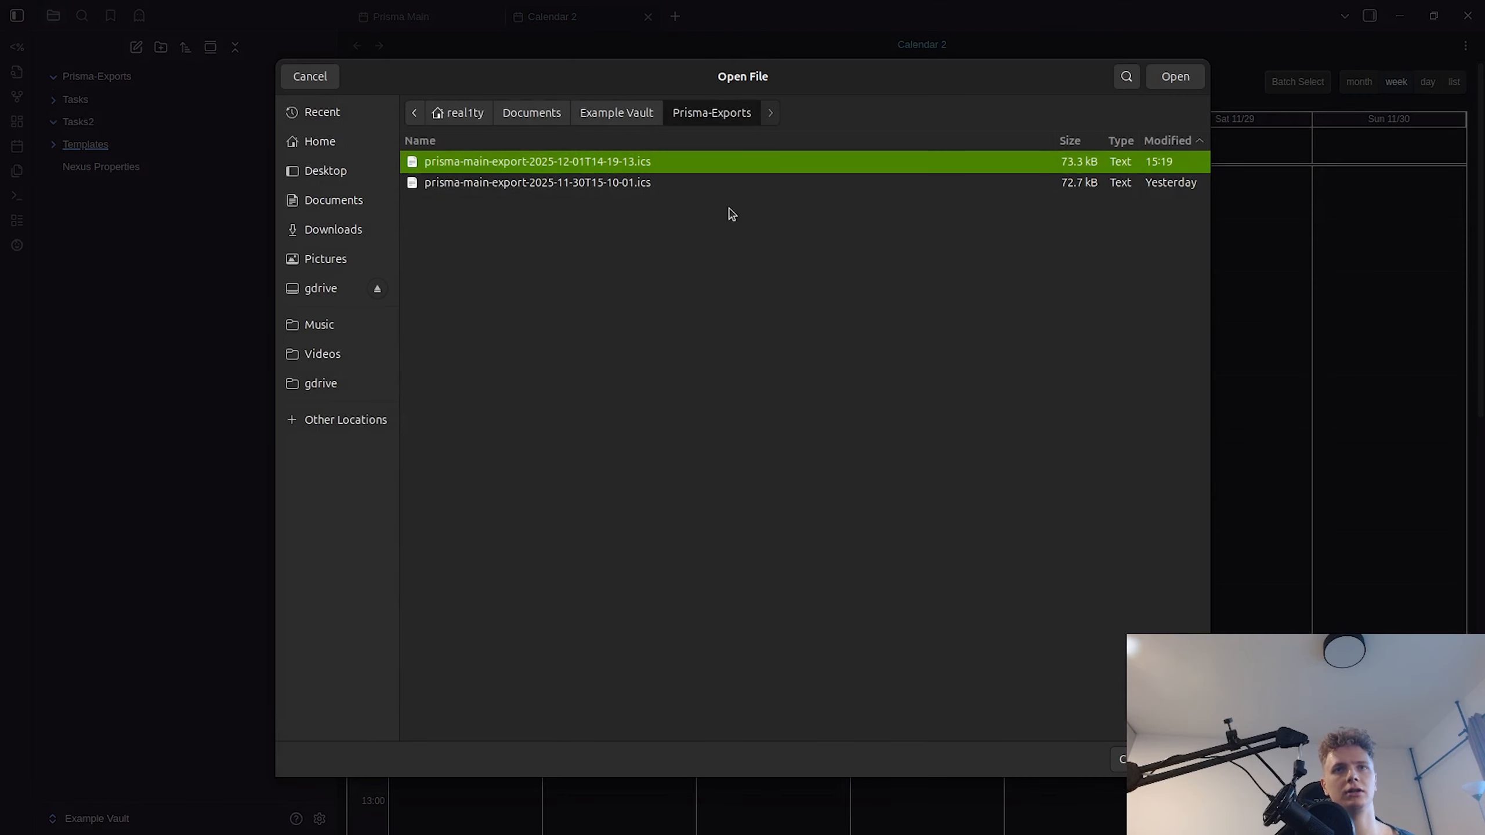
double_click(802, 161)
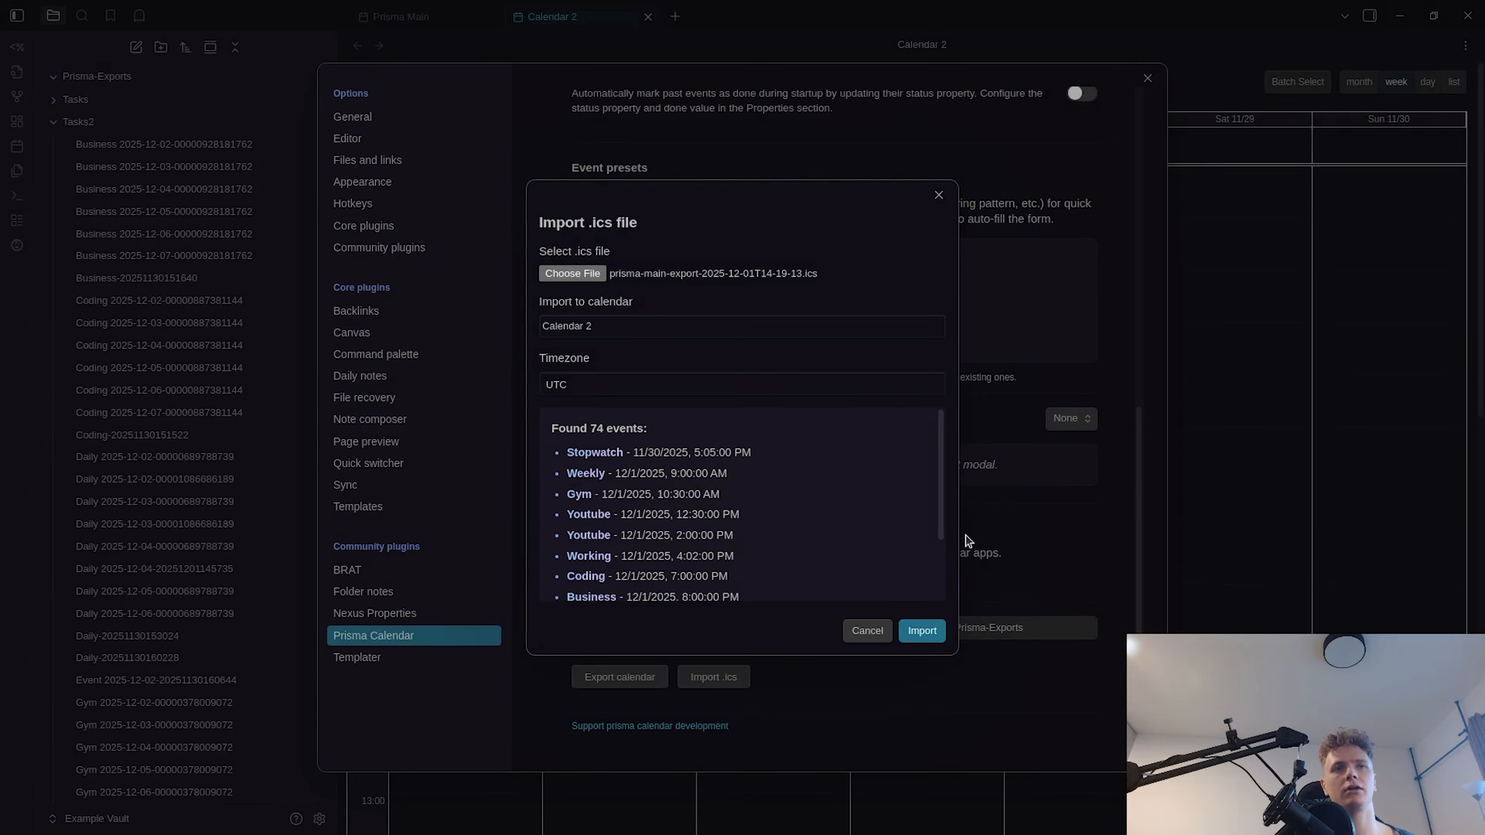
click(922, 630)
click(1148, 77)
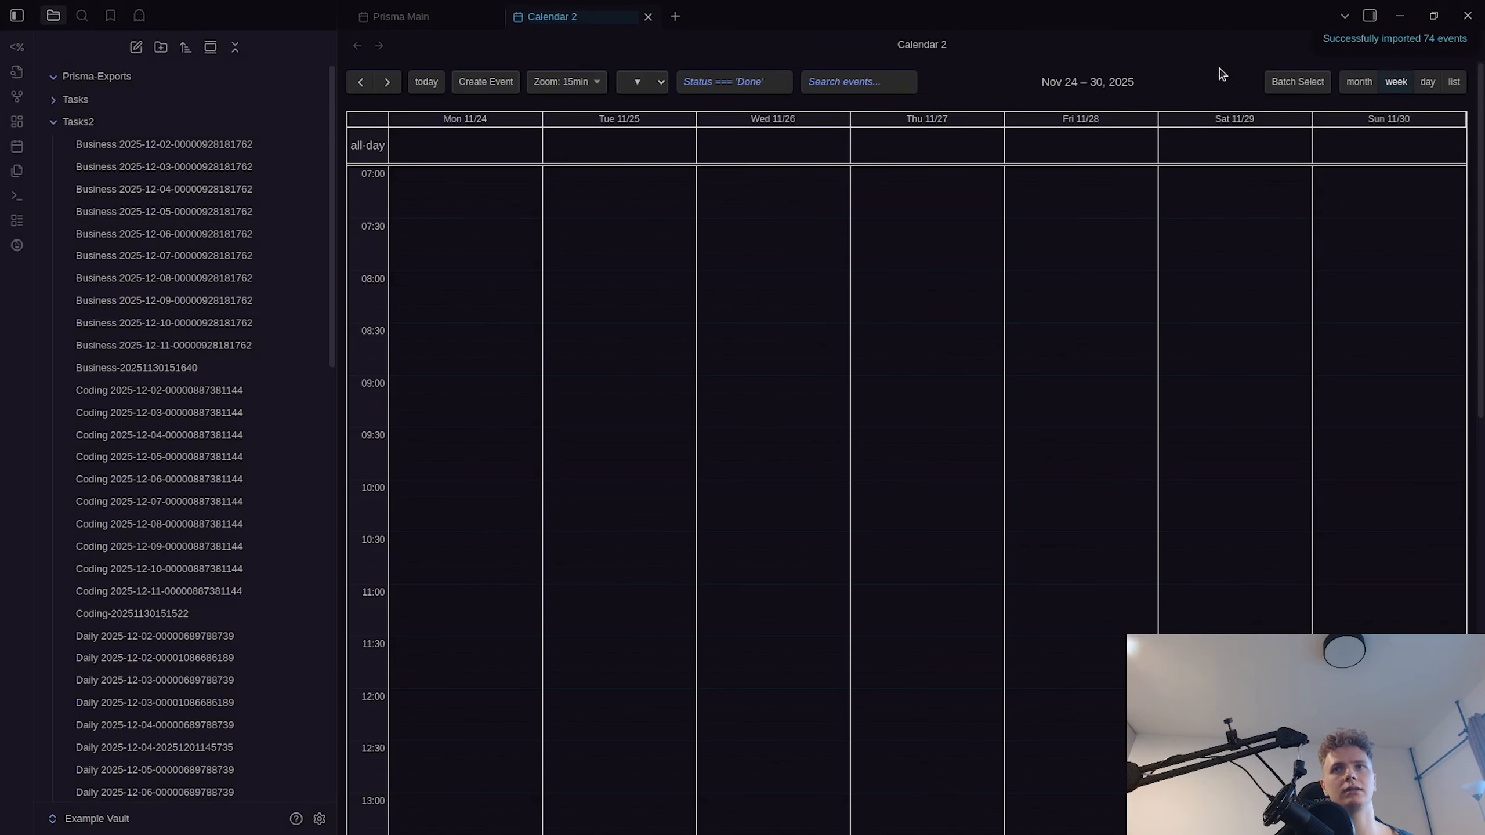
- Show the week of Dec 1–7, 2025 in Calendar 2 and compare it with Prisma Main, hiding the file list
click(387, 82)
click(433, 17)
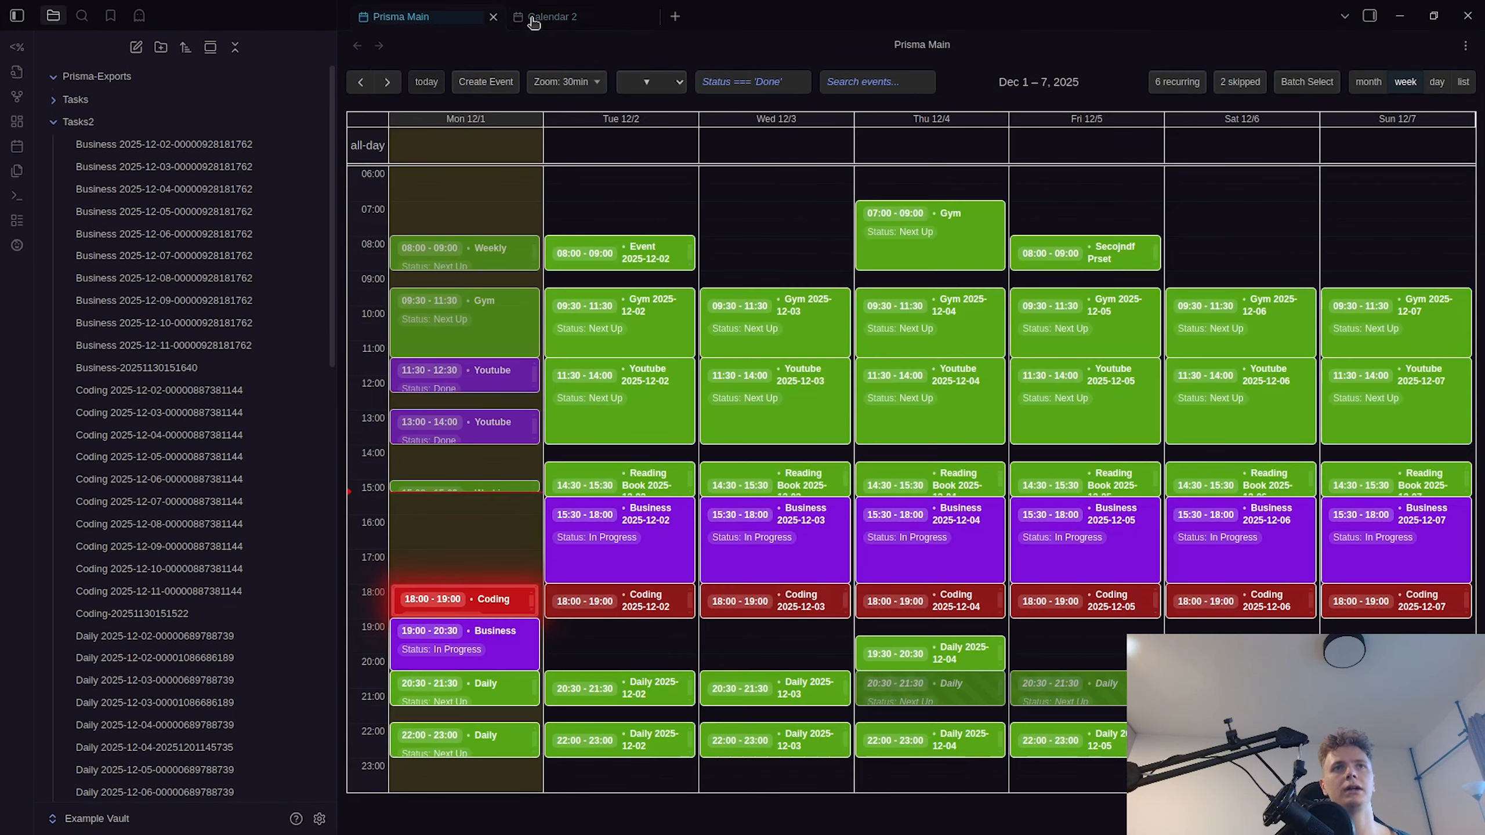
key(ctrl+backslash)
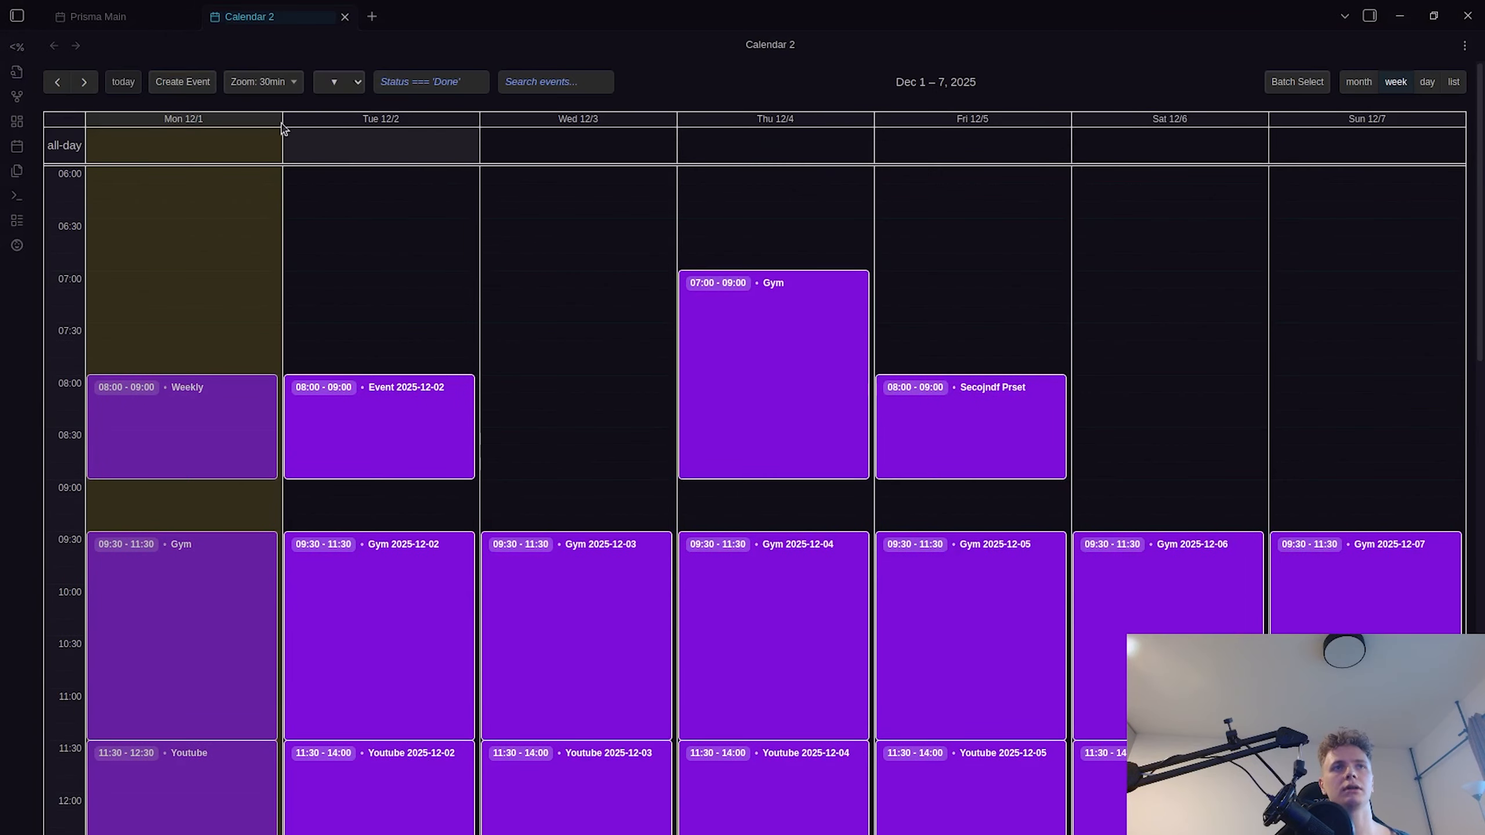
- Try the 20 min zoom level on Calendar 2 and set it back to 30 min
click(267, 83)
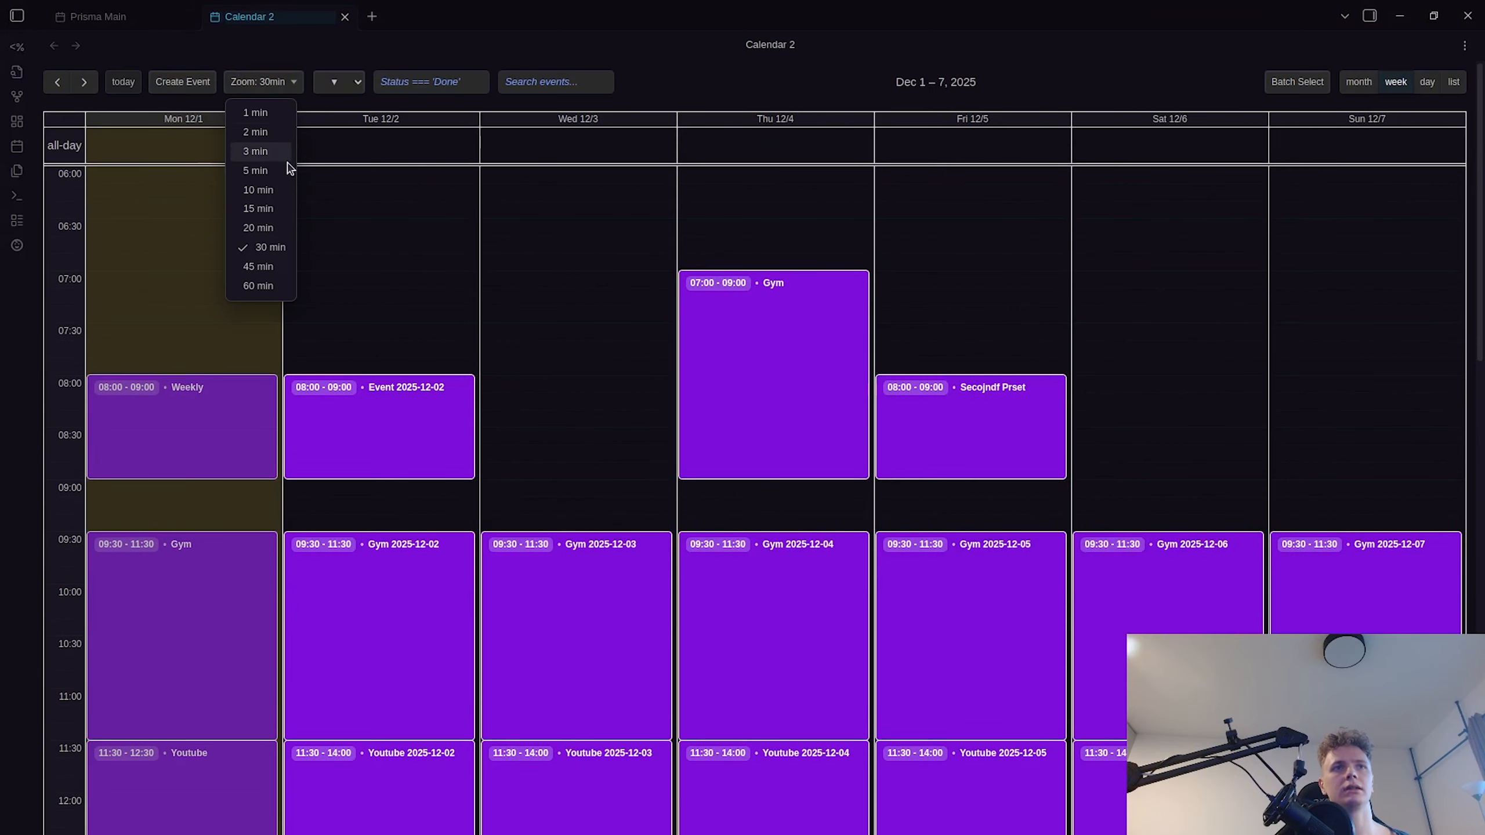
click(279, 230)
click(268, 82)
click(277, 248)
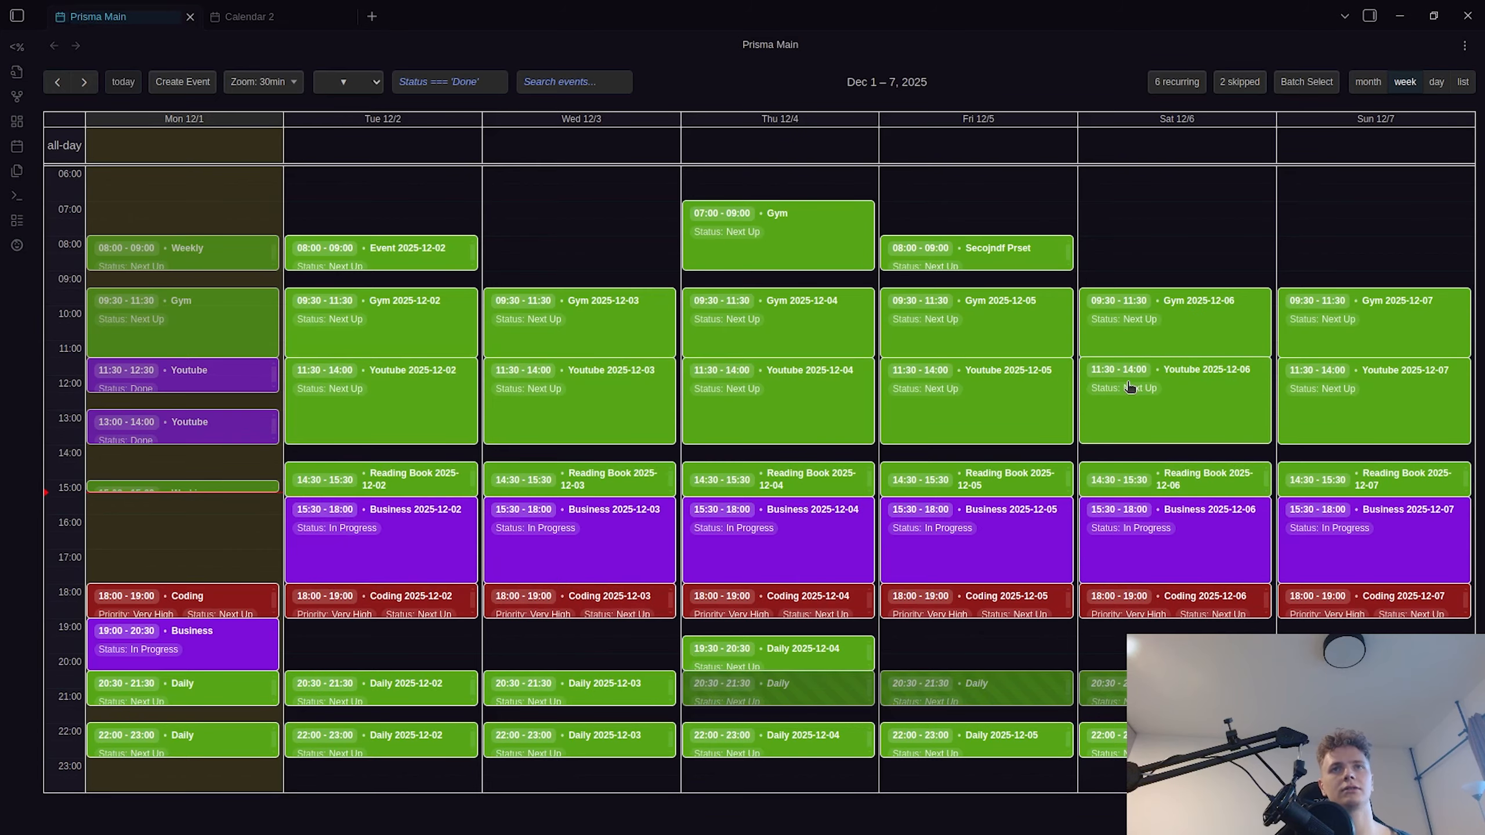
key(alt+Tab)
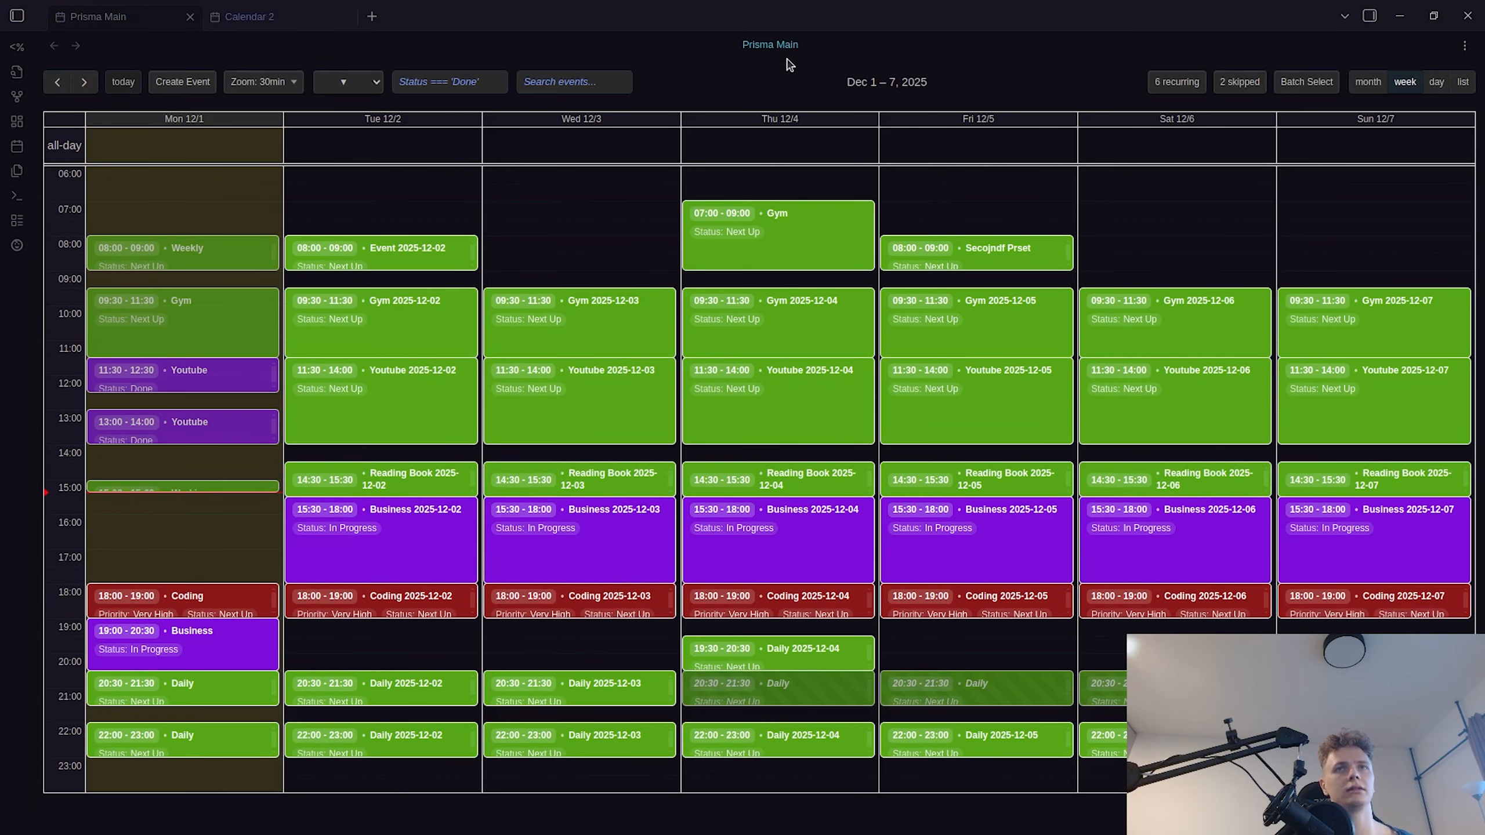